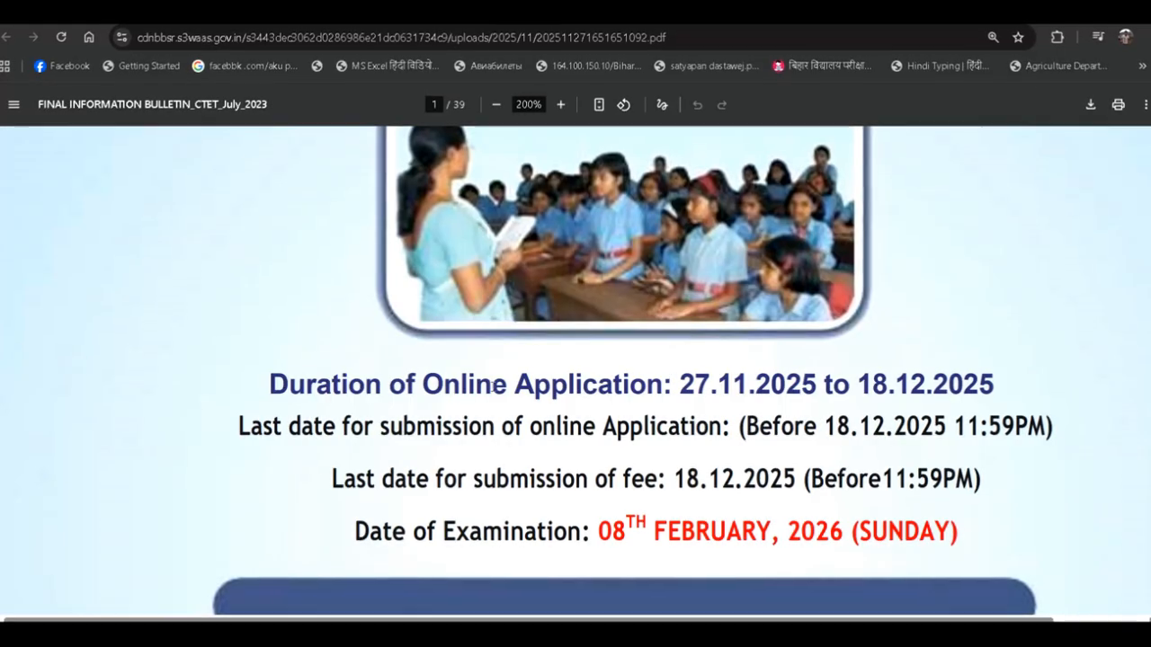
Highlight the application dates 27.11.2025 to 18.12.2025 and the fee deadline 18.12.2025 on the bulletin cover.
{"action": "left_click_drag", "start_coordinate": [692, 385], "coordinate": [822, 383]}
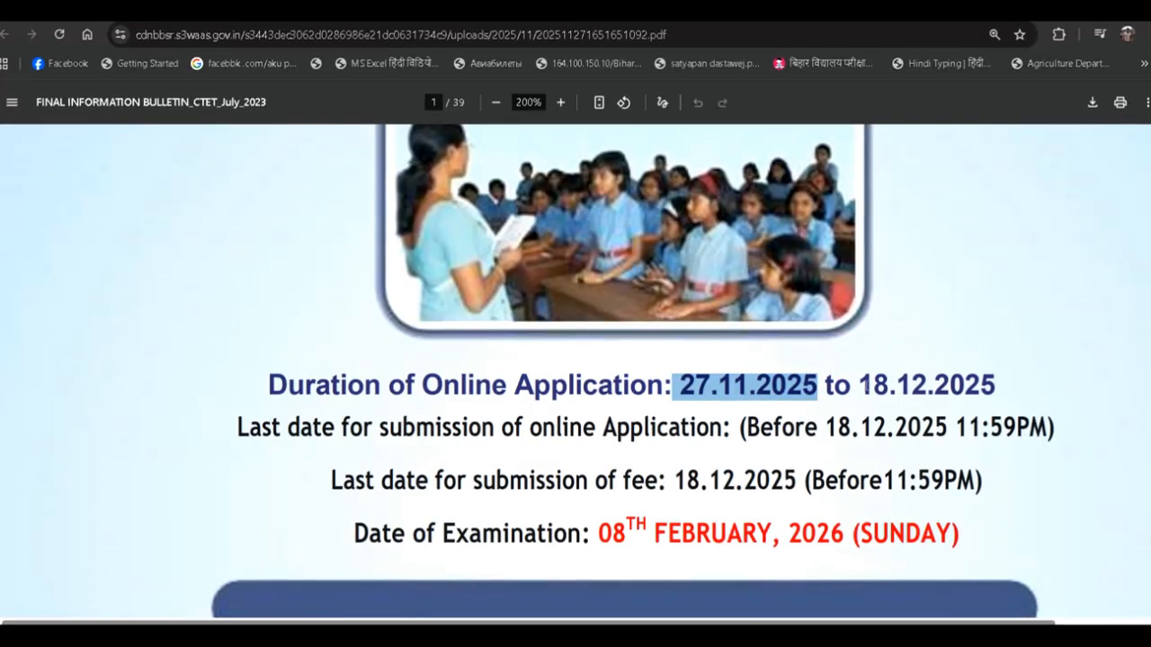
{"action": "left_click", "coordinate": [864, 384]}
{"action": "left_click_drag", "start_coordinate": [956, 385], "coordinate": [997, 385]}
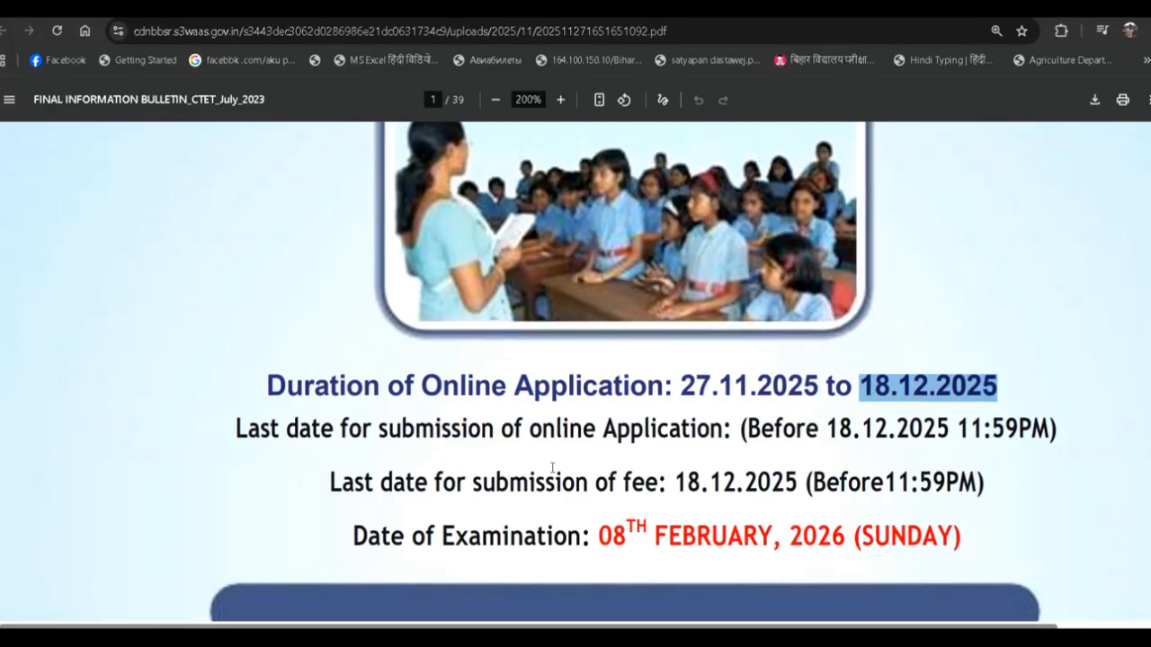
{"action": "left_click_drag", "start_coordinate": [678, 482], "coordinate": [823, 482]}
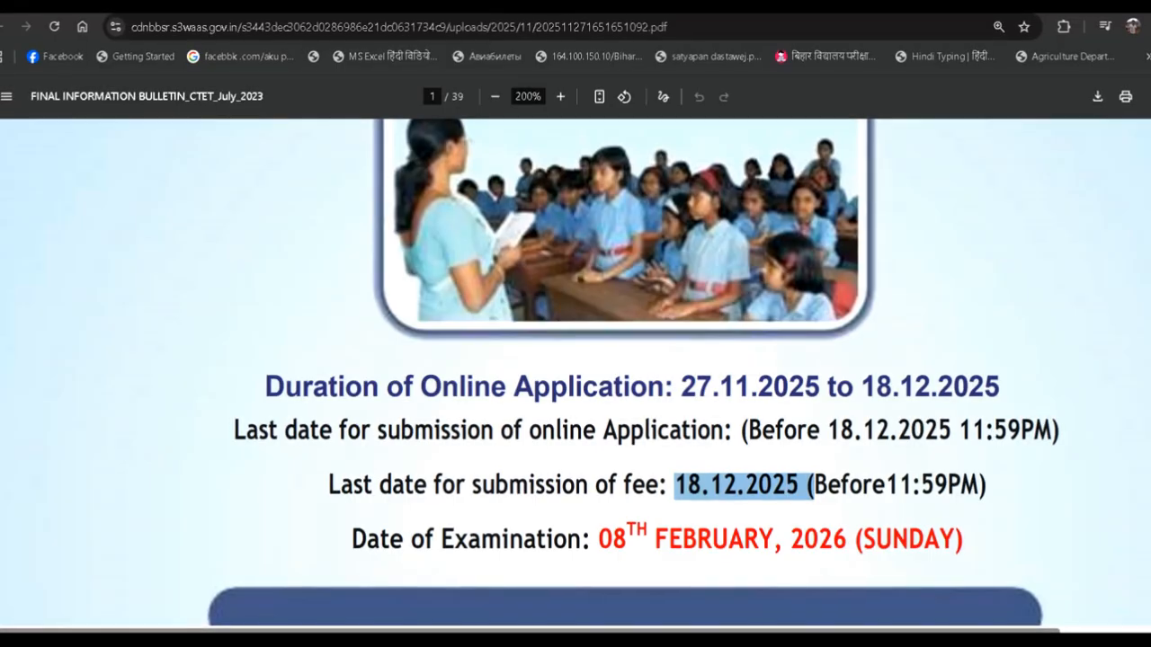
Scroll down the bulletin to page 2 with the exam dates and shift timings.
{"action": "scroll", "coordinate": [576, 373], "scroll_direction": "down", "scroll_amount": 3}
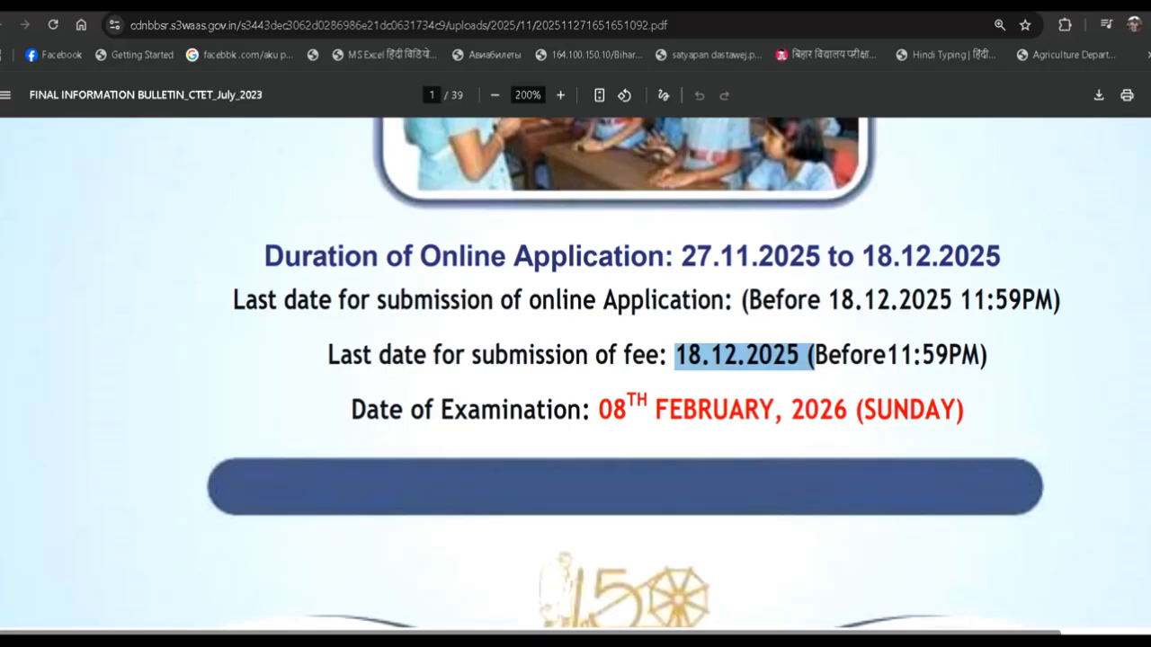
{"action": "scroll", "coordinate": [630, 373], "scroll_direction": "down", "scroll_amount": 2}
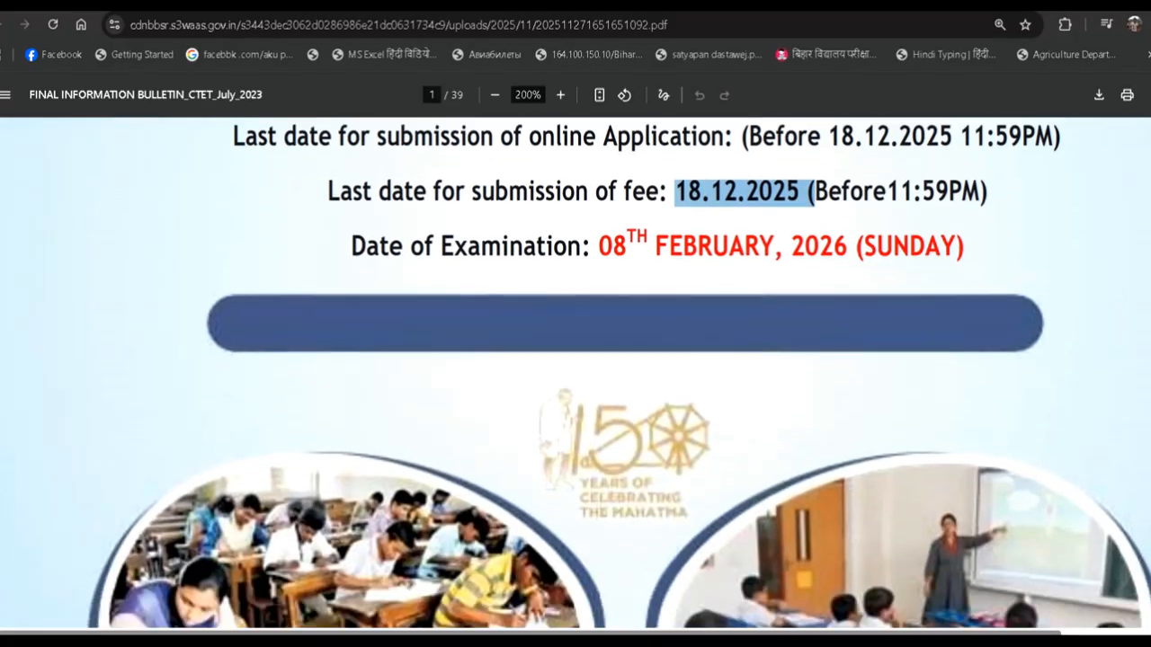
{"action": "scroll", "coordinate": [629, 373], "scroll_direction": "down", "scroll_amount": 2}
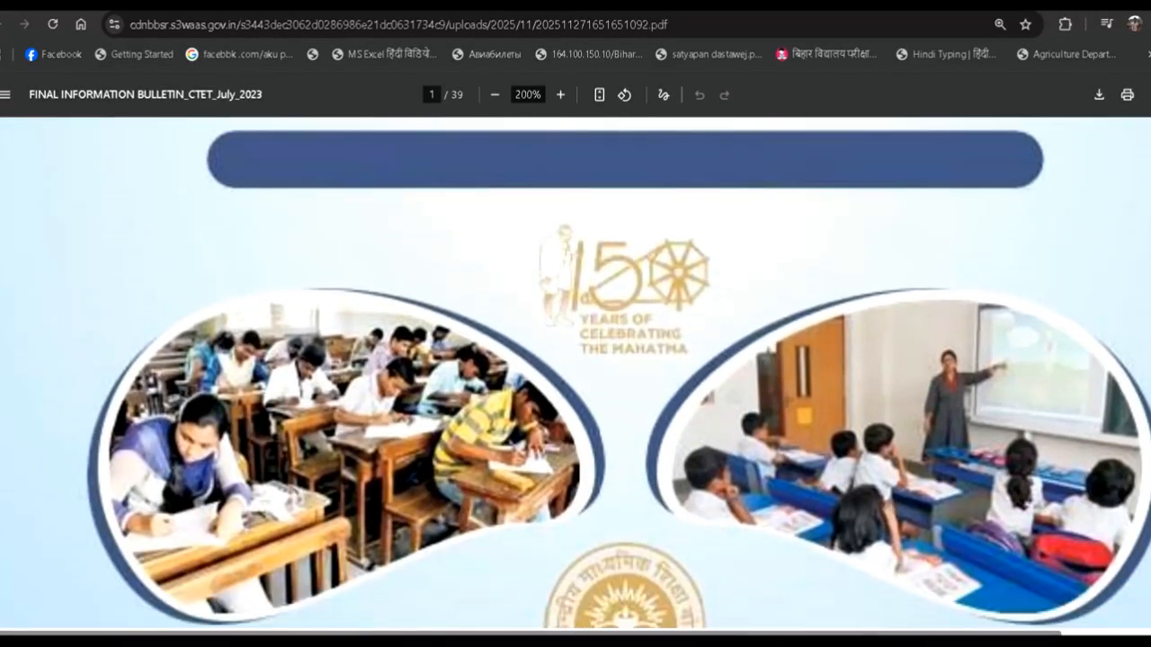
{"action": "scroll", "coordinate": [630, 373], "scroll_direction": "down", "scroll_amount": 10}
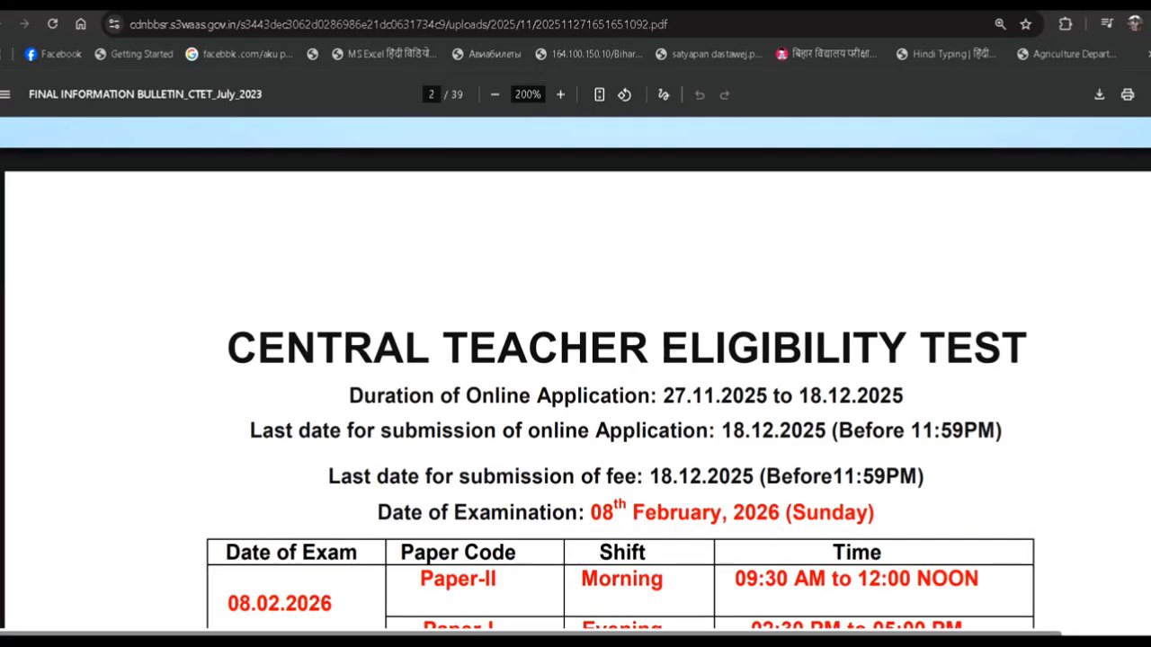
Highlight the exam date 08.02.2026 and the Paper-II entry in the schedule table.
{"action": "scroll", "coordinate": [576, 374], "scroll_direction": "down", "scroll_amount": 2}
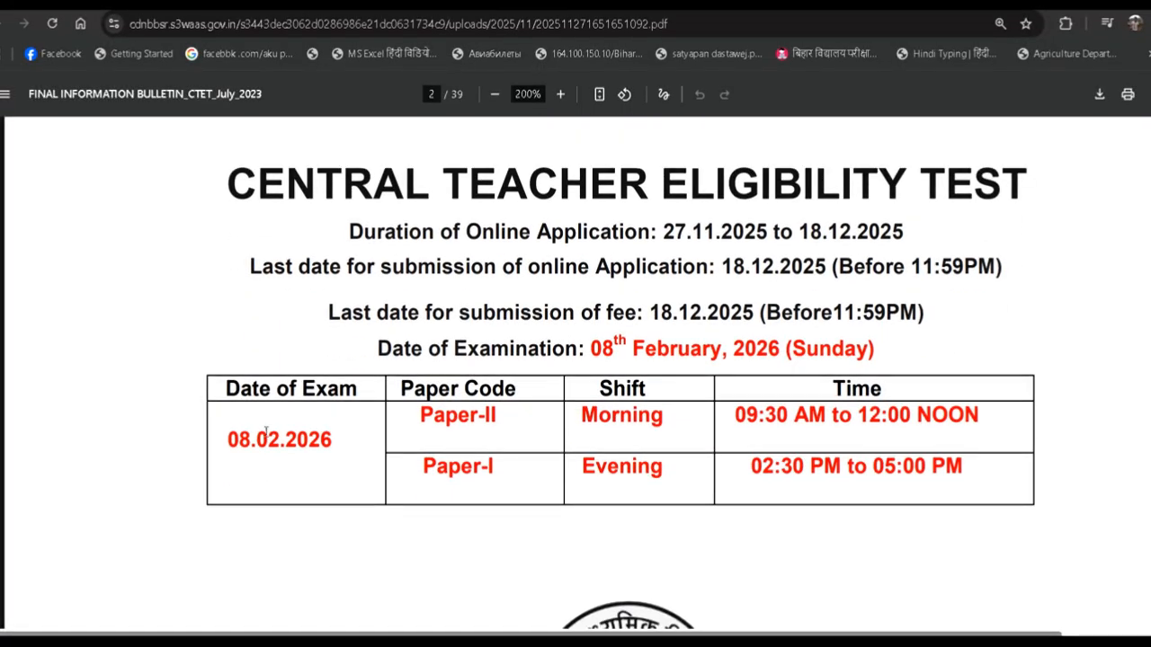
{"action": "left_click_drag", "start_coordinate": [231, 434], "coordinate": [345, 438]}
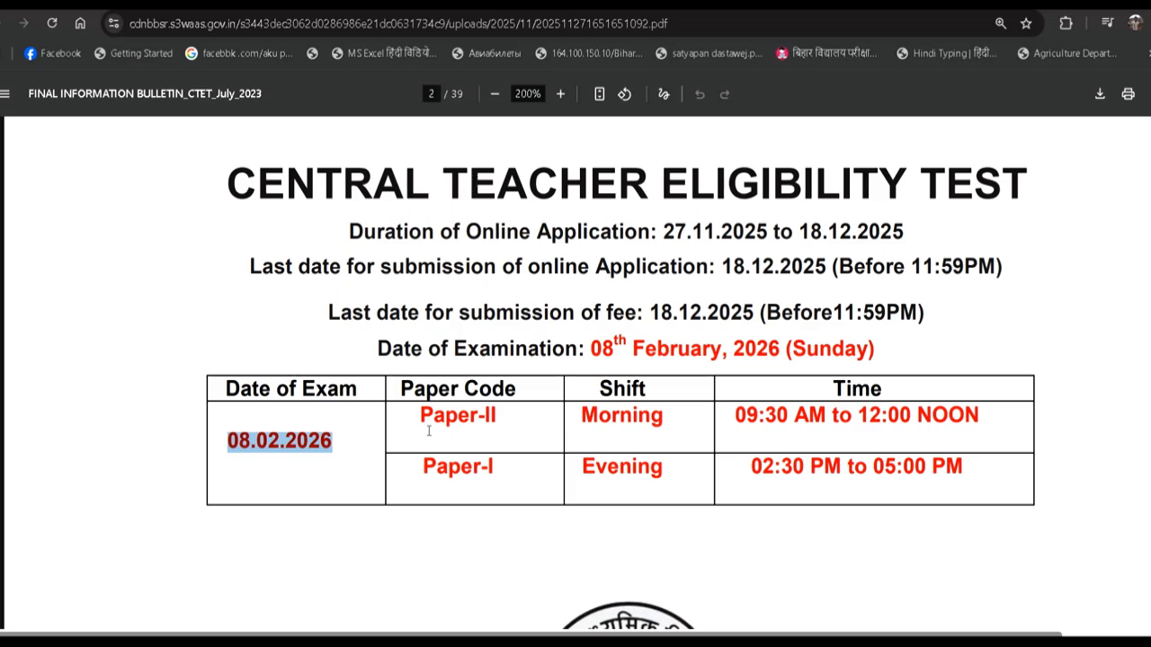
{"action": "left_click_drag", "start_coordinate": [419, 414], "coordinate": [699, 419]}
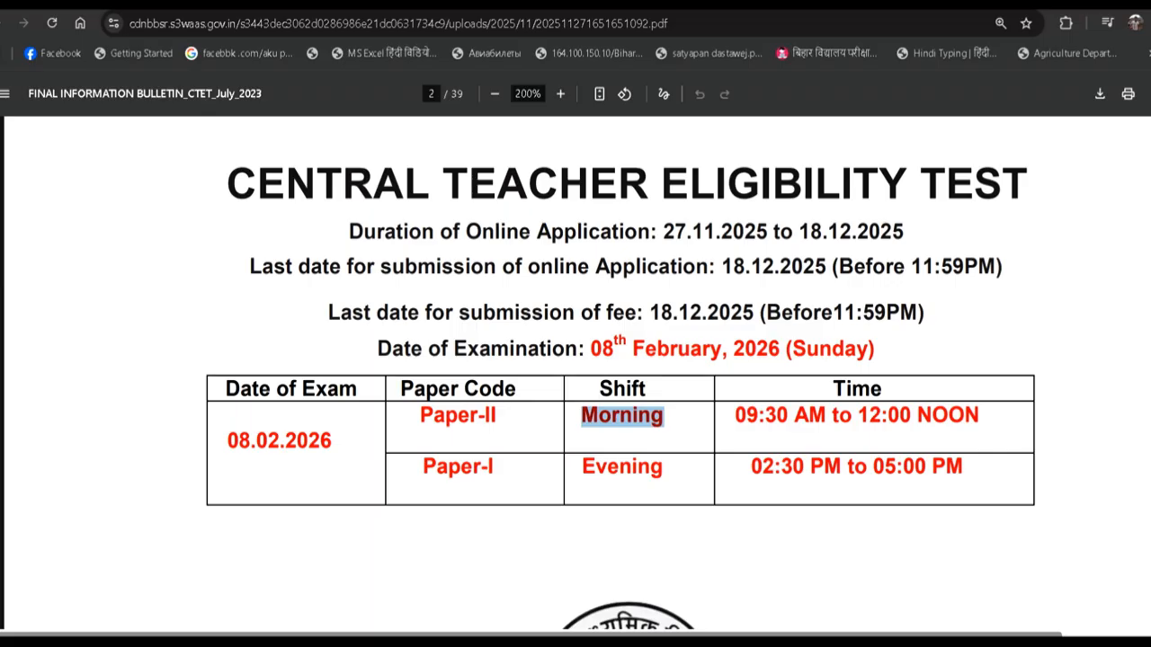
Look over the rest of the schedule, then switch to the CTET registration form tab.
{"action": "scroll", "coordinate": [621, 382], "scroll_direction": "down", "scroll_amount": 1}
{"action": "scroll", "coordinate": [621, 374], "scroll_direction": "down", "scroll_amount": 2}
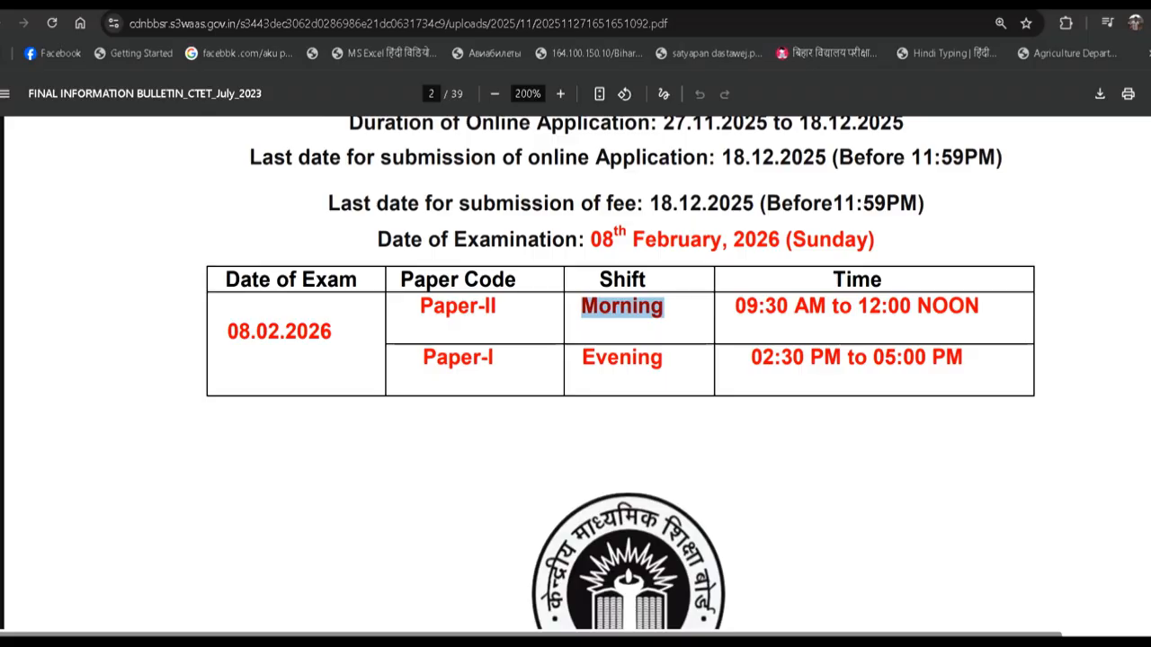
{"action": "scroll", "coordinate": [621, 374], "scroll_direction": "down", "scroll_amount": 1}
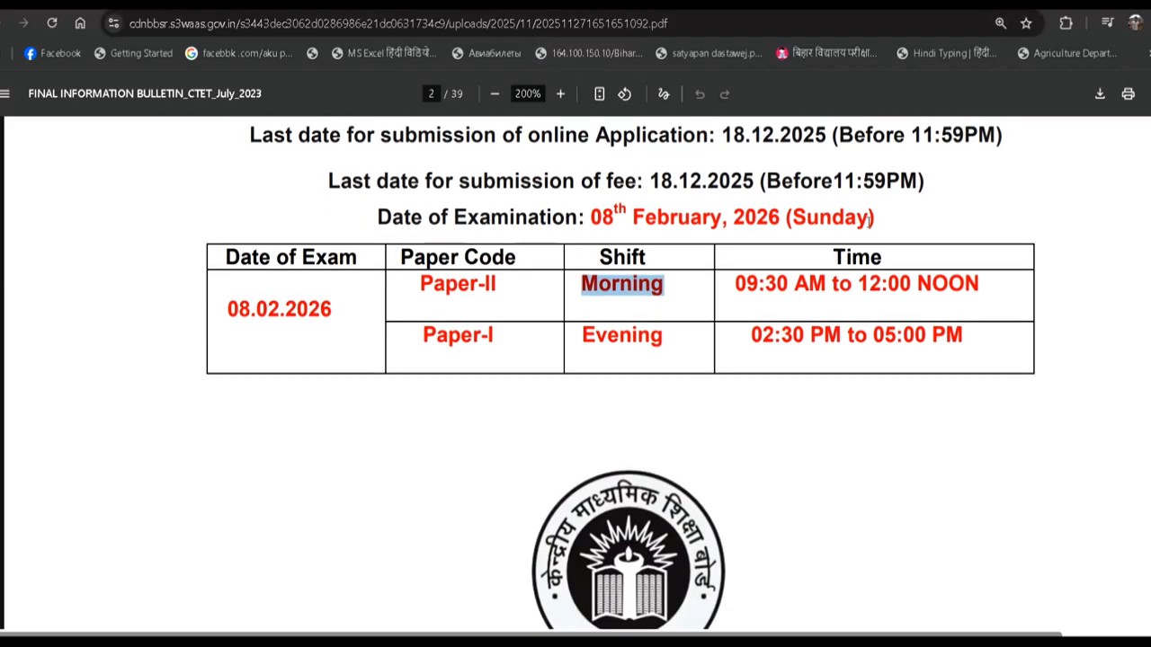
{"action": "scroll", "coordinate": [1148, 130], "scroll_direction": "up", "scroll_amount": 3}
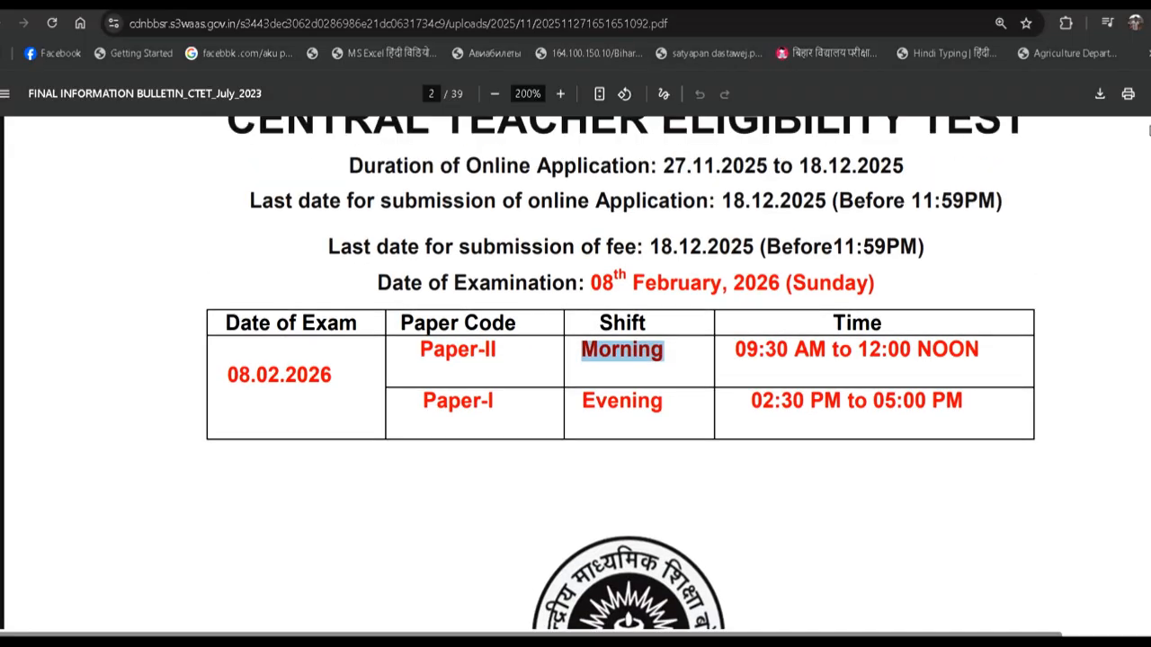
{"action": "key", "text": "ctrl+Tab"}
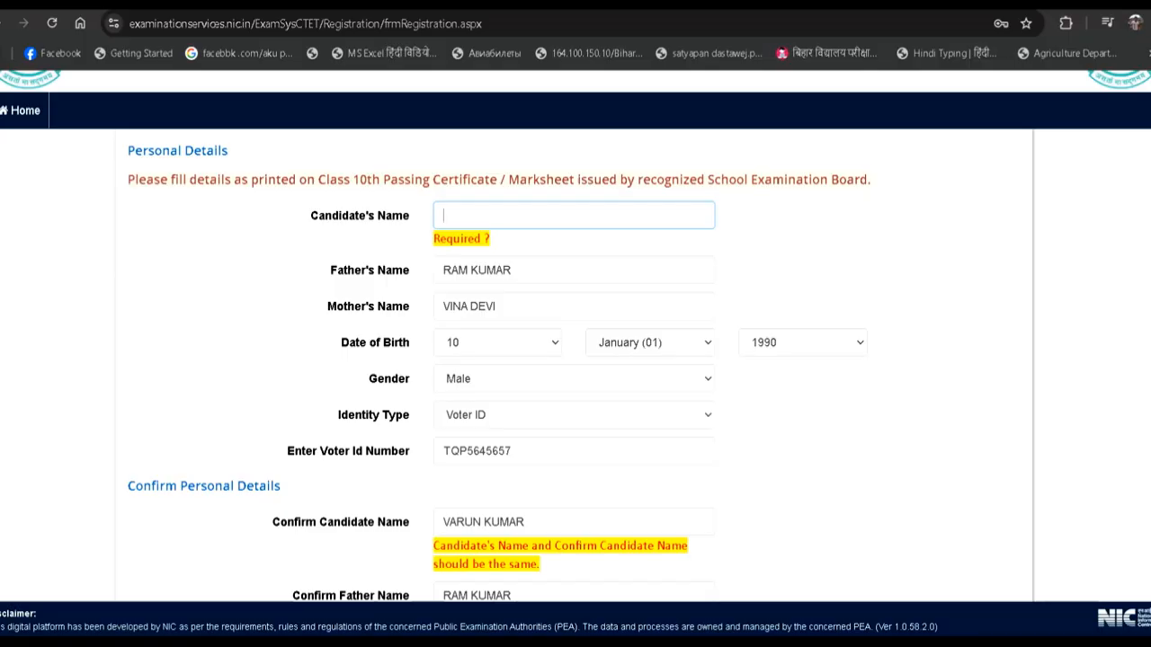
Erase the existing entry in the Father's Name field.
{"action": "left_click", "coordinate": [589, 11]}
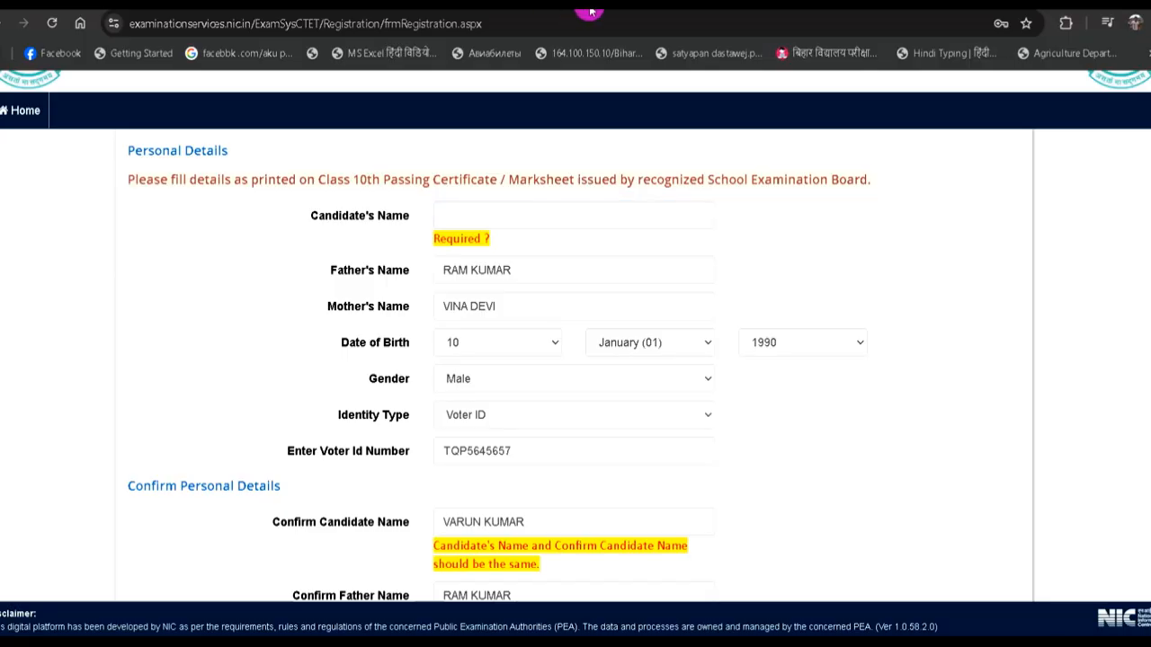
{"action": "left_click", "coordinate": [530, 269]}
{"action": "key", "text": "BackSpace"}
{"action": "key", "text": "BackSpace"}
{"action": "key", "text": "BackSpace"}
{"action": "key", "text": "BackSpace"}
{"action": "key", "text": "BackSpace"}
{"action": "key", "text": "BackSpace"}
{"action": "key", "text": "BackSpace"}
{"action": "key", "text": "BackSpace"}
{"action": "key", "text": "BackSpace"}
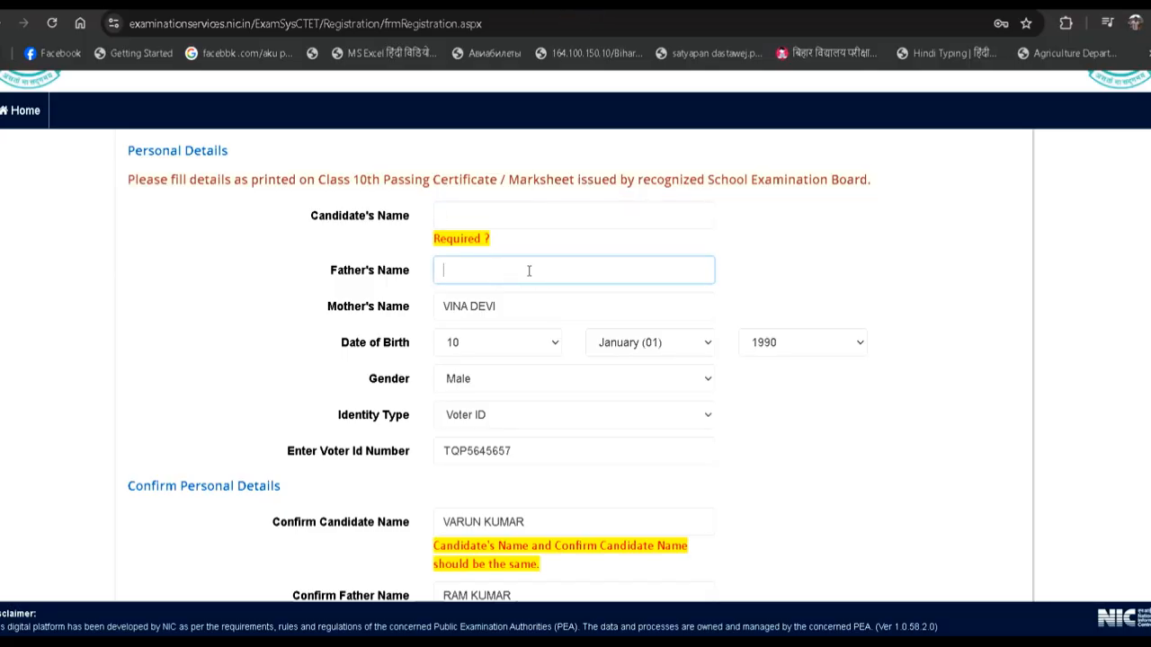
{"action": "scroll", "coordinate": [1146, 144], "scroll_direction": "up", "scroll_amount": 2}
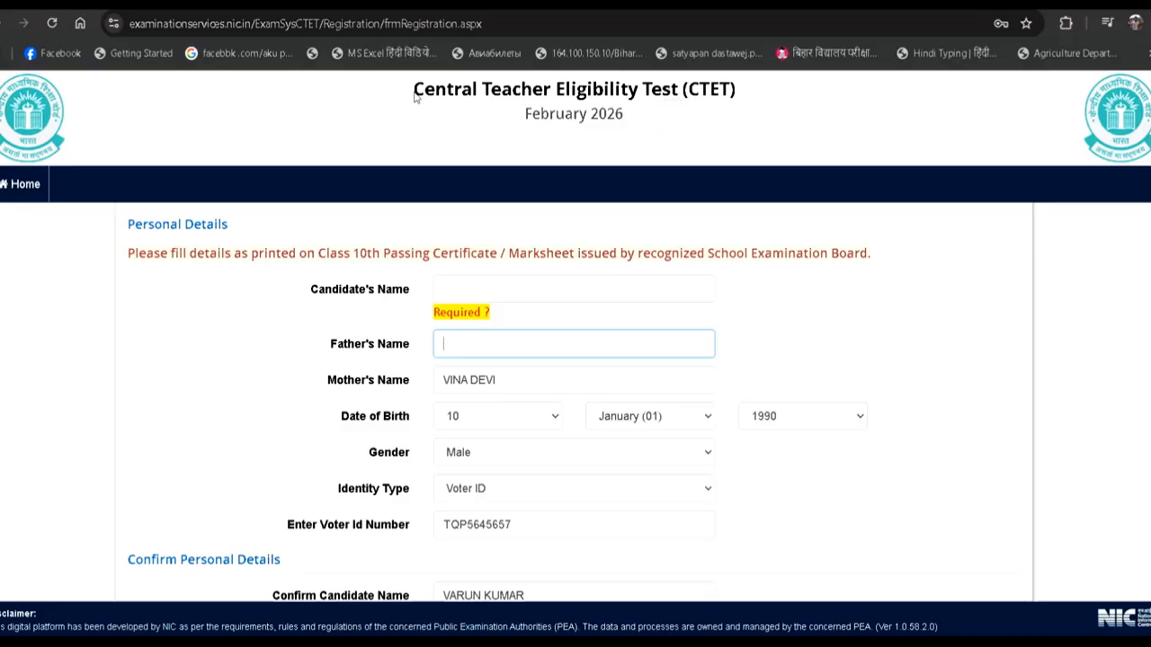
Enter the candidate's full name in Candidate's Name, correcting a mistyped start.
{"action": "left_click", "coordinate": [478, 289]}
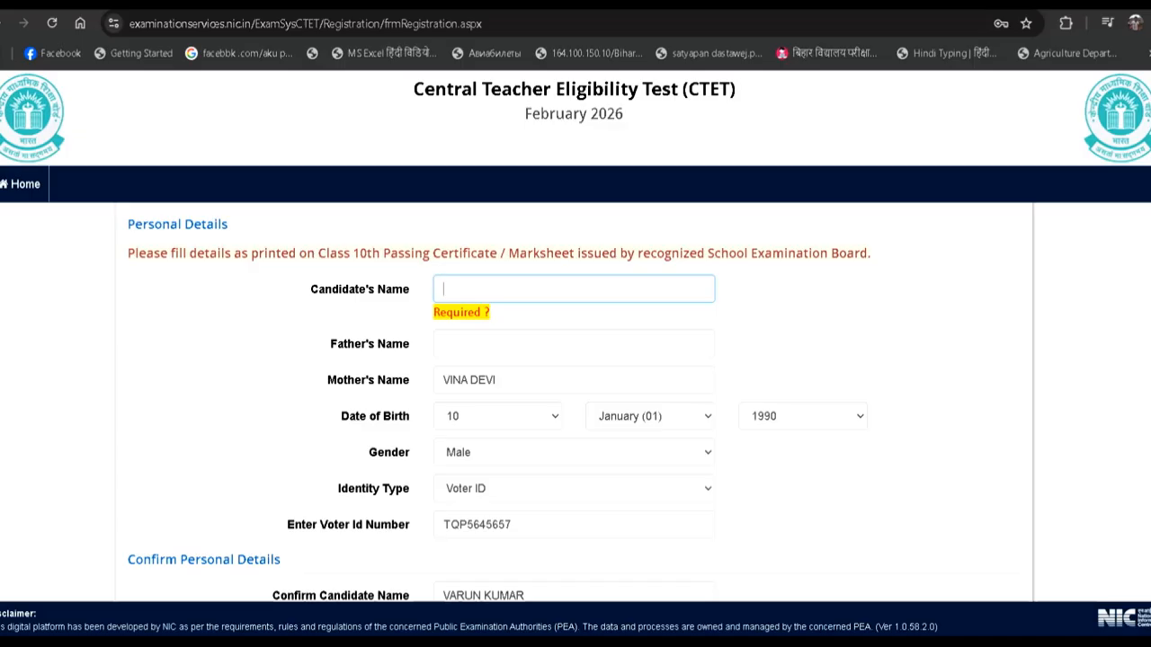
{"action": "scroll", "coordinate": [576, 336], "scroll_direction": "down", "scroll_amount": 1}
{"action": "scroll", "coordinate": [576, 336], "scroll_direction": "up", "scroll_amount": 1}
{"action": "type", "text": "JHH"}
{"action": "key", "text": "BackSpace"}
Type the father's name into the Father's Name field.
{"action": "left_click", "coordinate": [477, 349]}
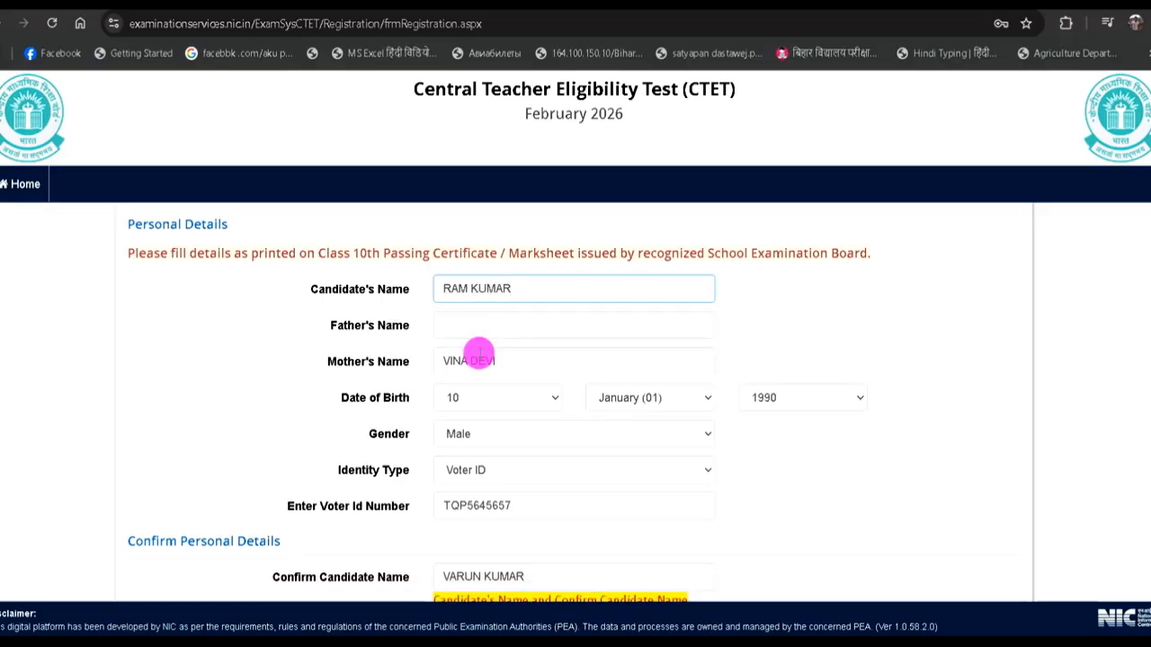
{"action": "left_click", "coordinate": [458, 329]}
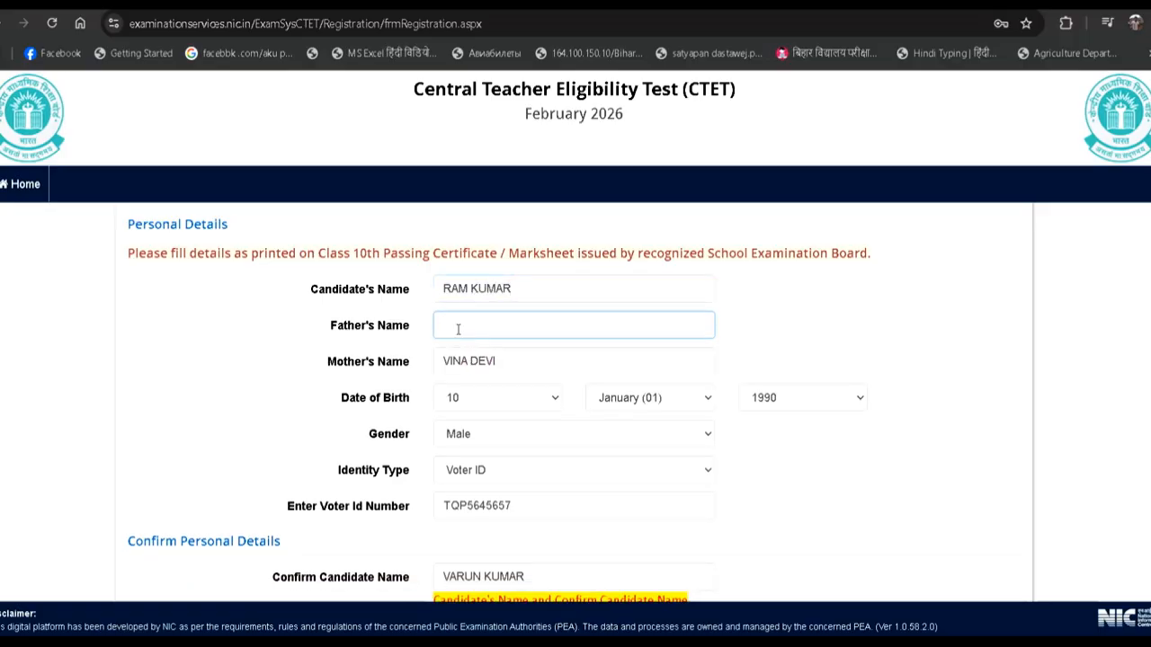
{"action": "type", "text": "KUMAR"}
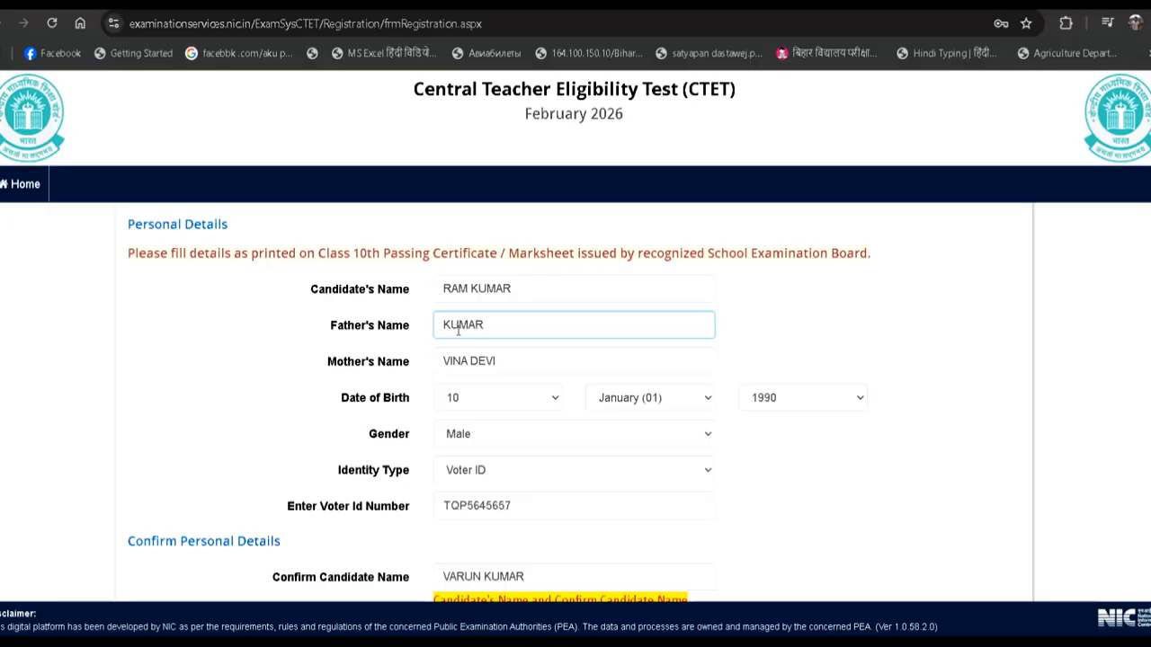
{"action": "left_click", "coordinate": [330, 362]}
Check the date of birth lists, keeping day 10, and keep gender as Male.
{"action": "scroll", "coordinate": [1084, 249], "scroll_direction": "down", "scroll_amount": 2}
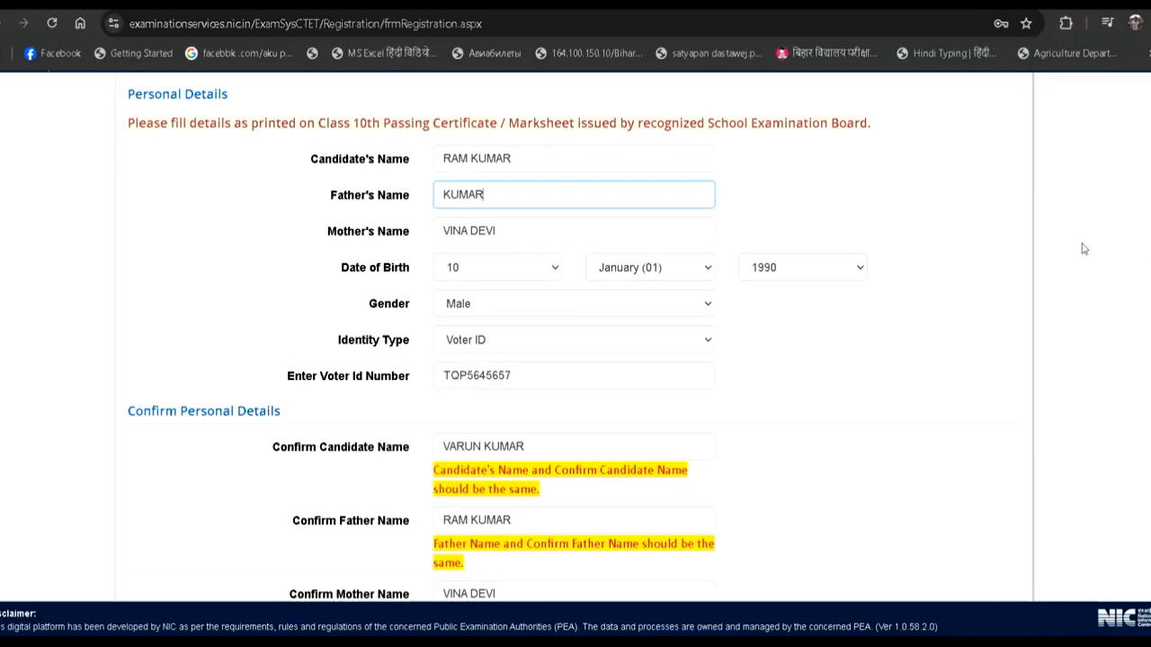
{"action": "left_click", "coordinate": [511, 267]}
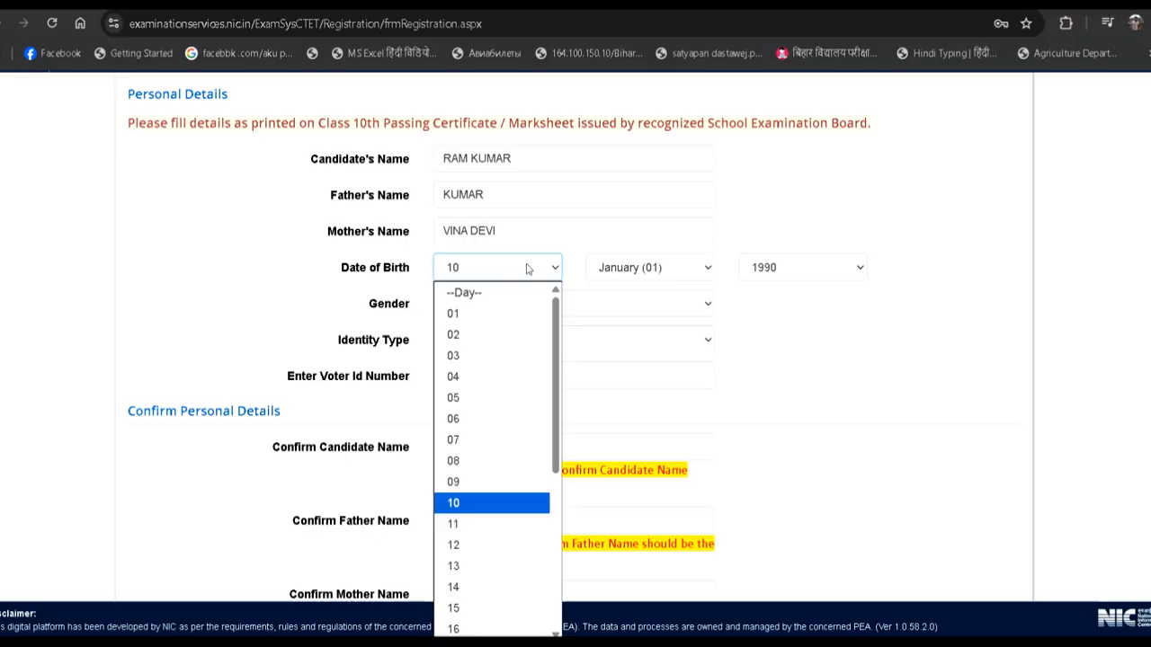
{"action": "left_click", "coordinate": [808, 267]}
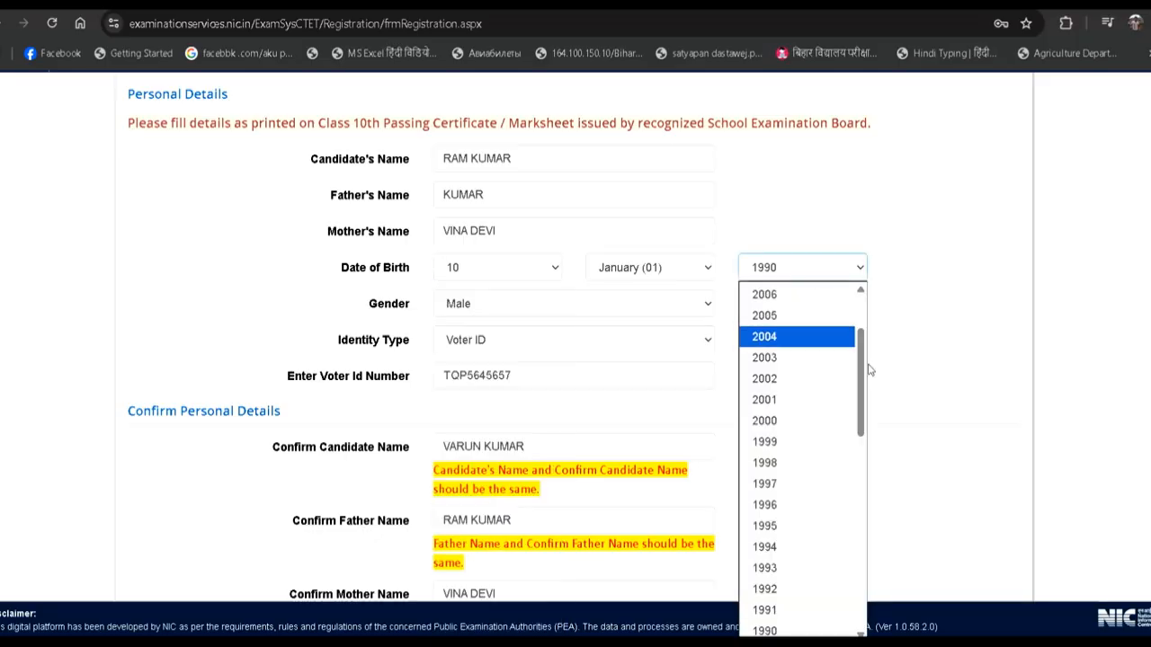
{"action": "left_click", "coordinate": [860, 288]}
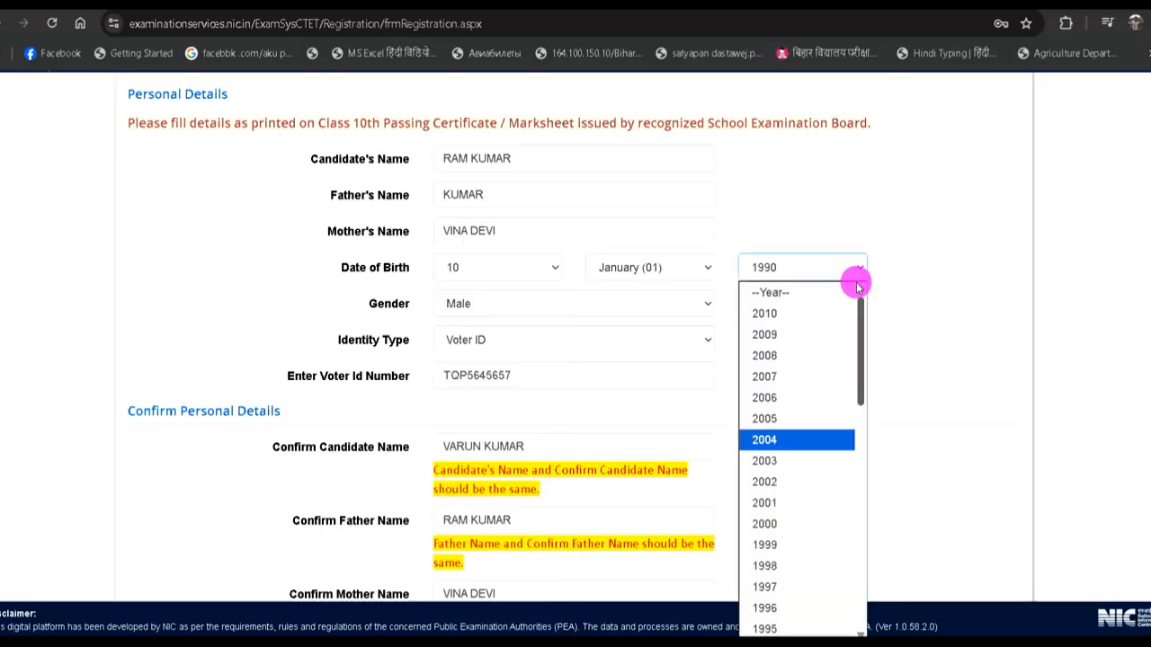
{"action": "left_click", "coordinate": [659, 268]}
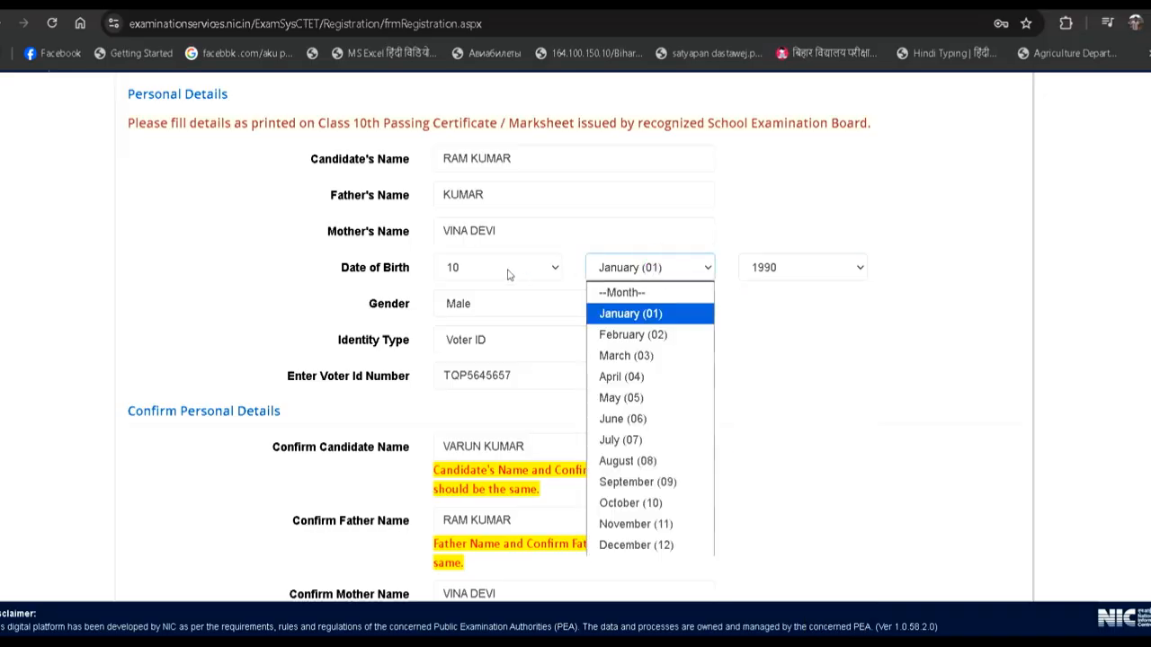
{"action": "left_click", "coordinate": [509, 270]}
{"action": "left_click", "coordinate": [799, 219]}
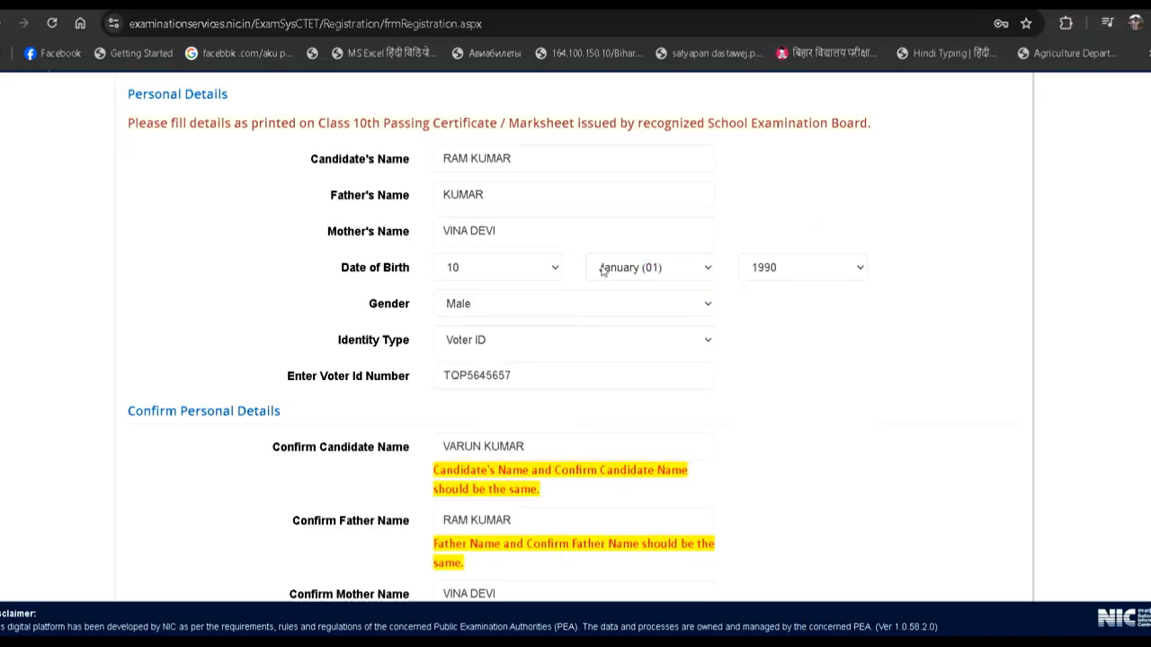
{"action": "left_click", "coordinate": [490, 308]}
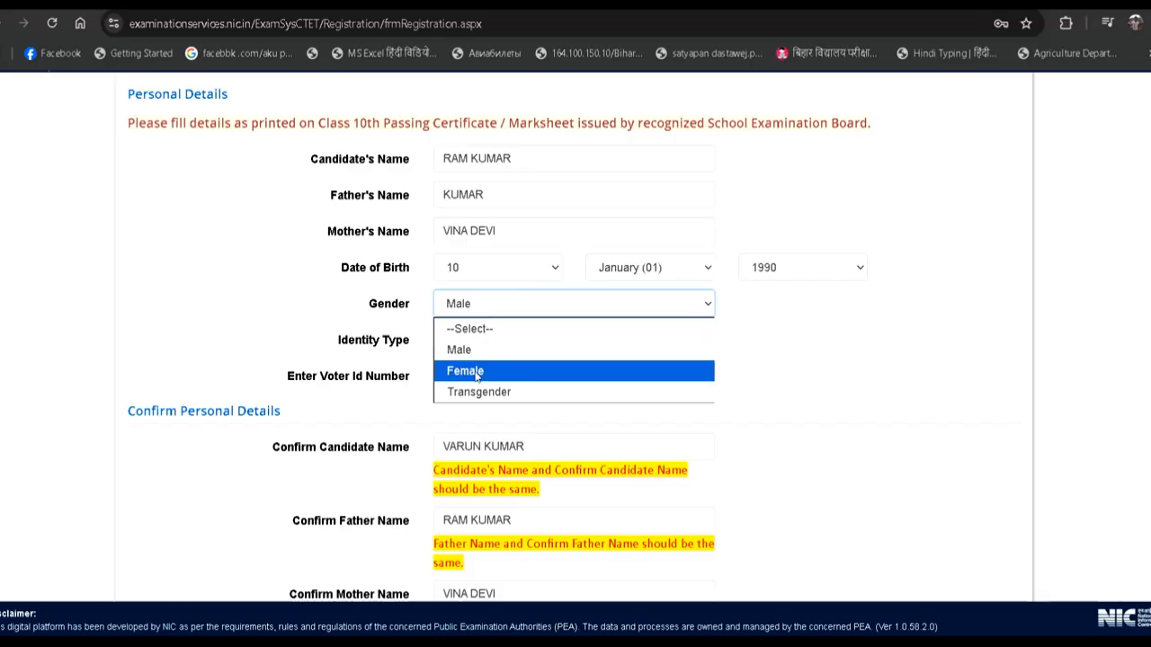
{"action": "left_click", "coordinate": [811, 324]}
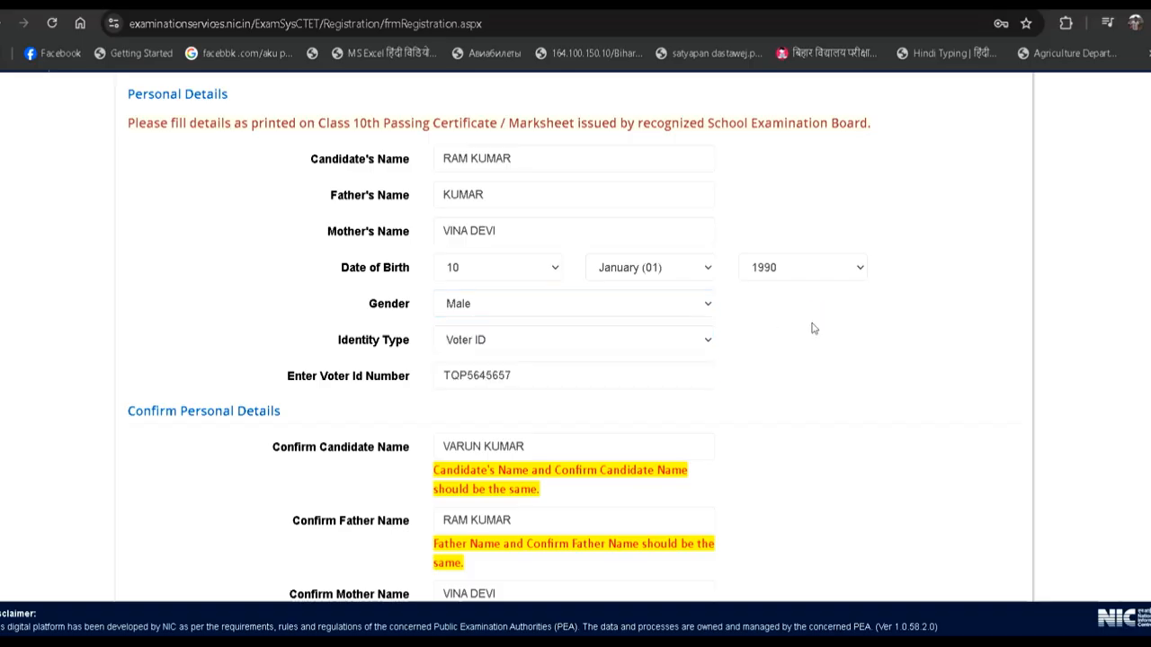
Select 'Any Other Valid Govt Identity with photograph' as identity type and enter its number.
{"action": "left_click", "coordinate": [605, 342]}
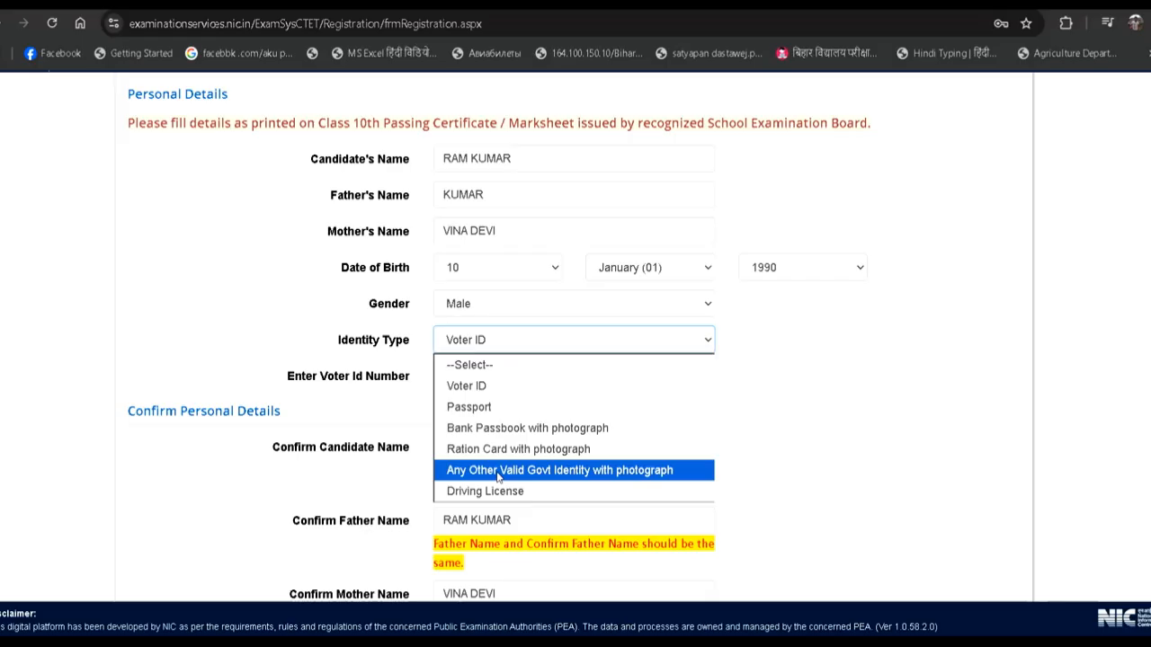
{"action": "left_click", "coordinate": [498, 477]}
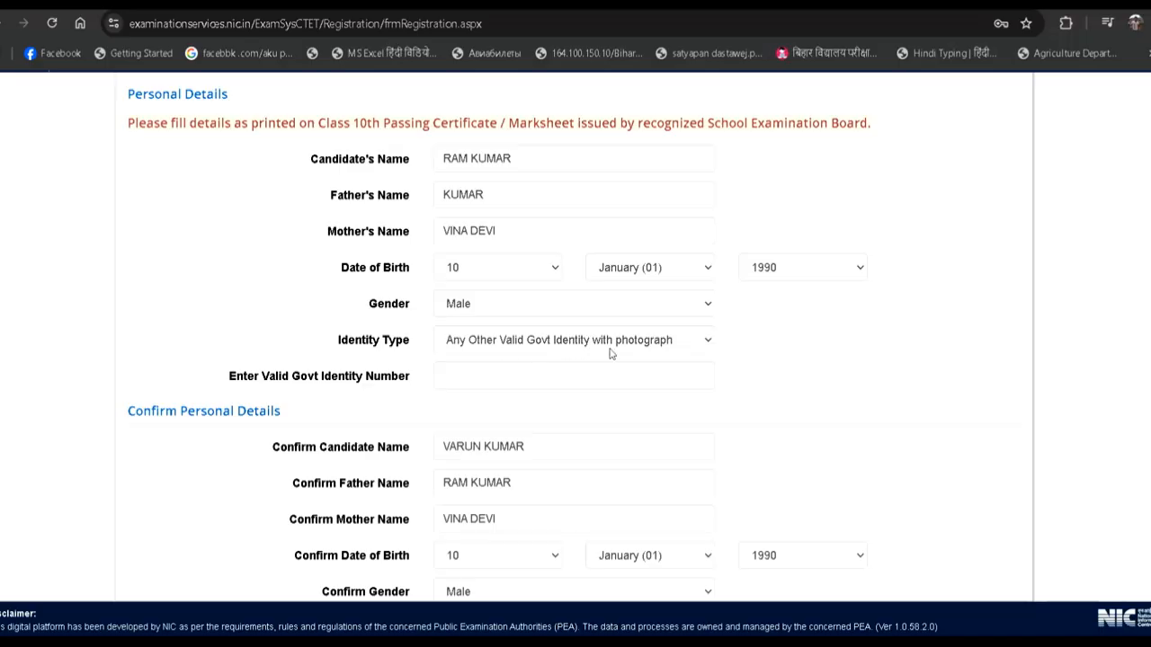
{"action": "left_click", "coordinate": [515, 373]}
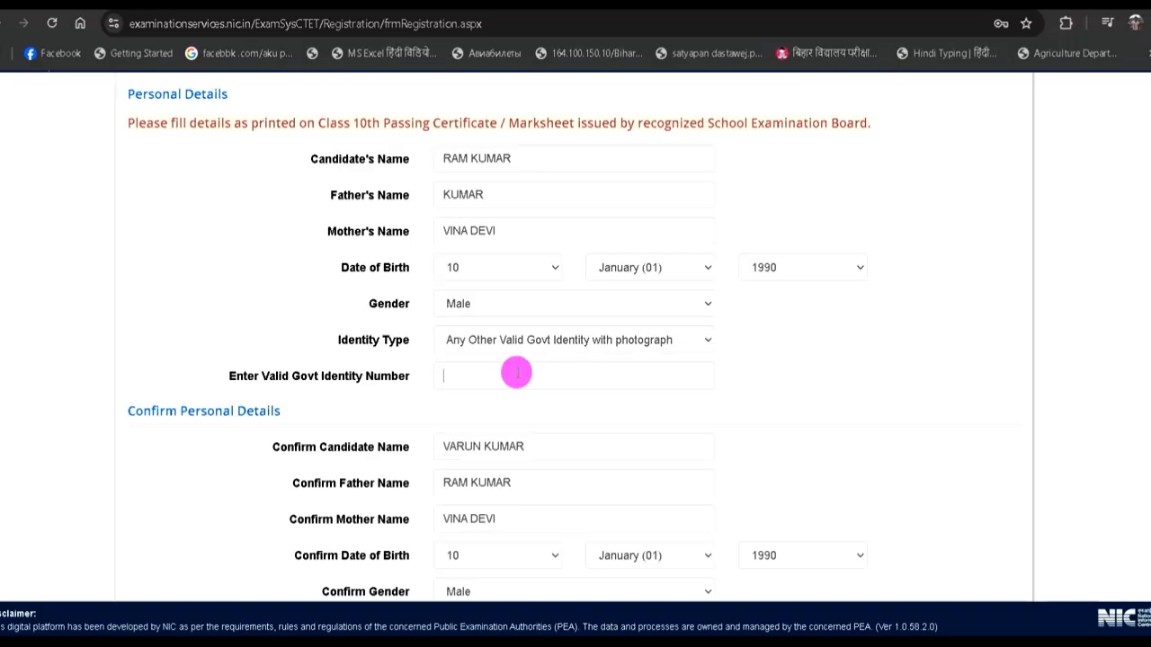
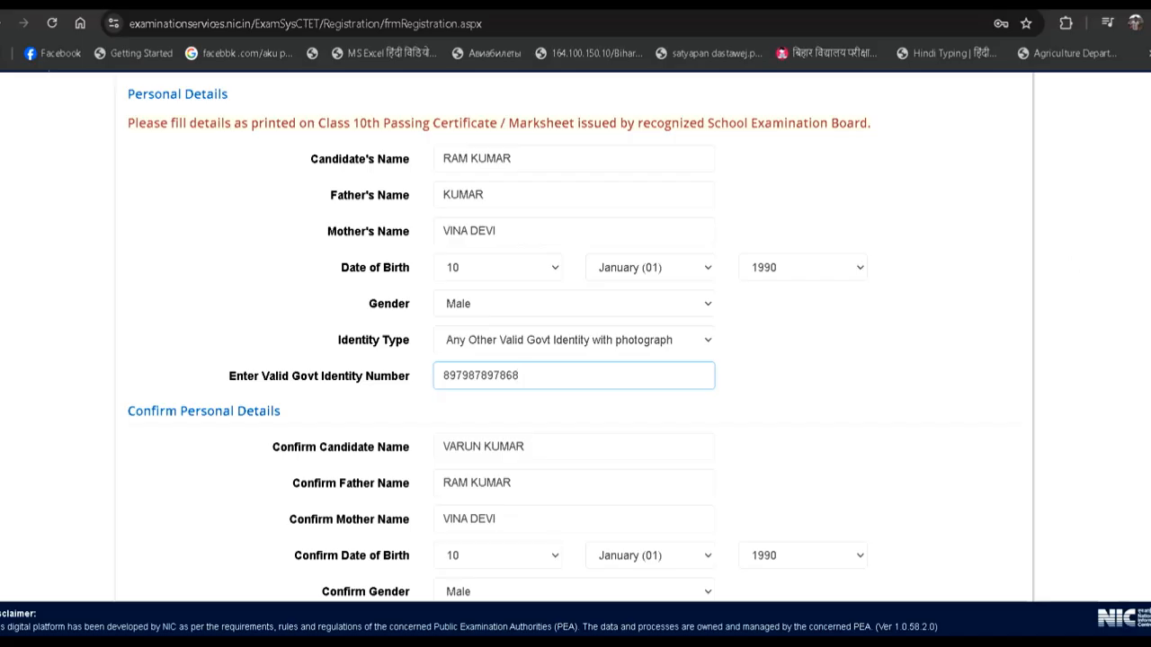
Delete the text in the Confirm Candidate Name field.
{"action": "scroll", "coordinate": [575, 337], "scroll_direction": "down", "scroll_amount": 3}
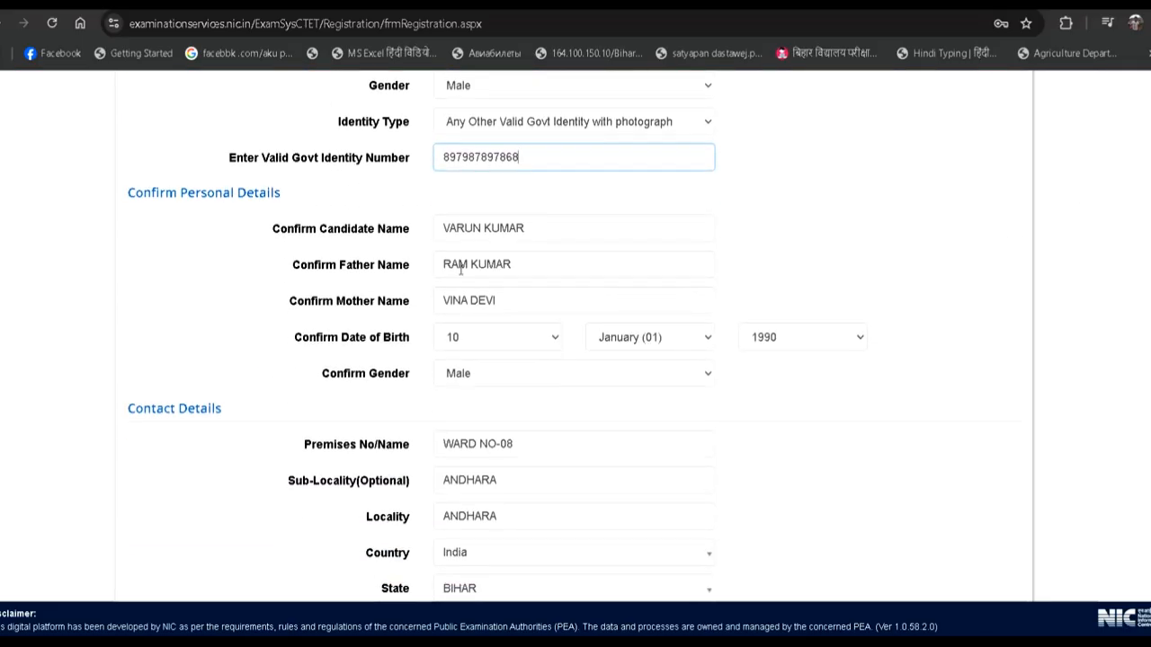
{"action": "left_click_drag", "start_coordinate": [570, 226], "coordinate": [416, 233]}
{"action": "key", "text": "BackSpace"}
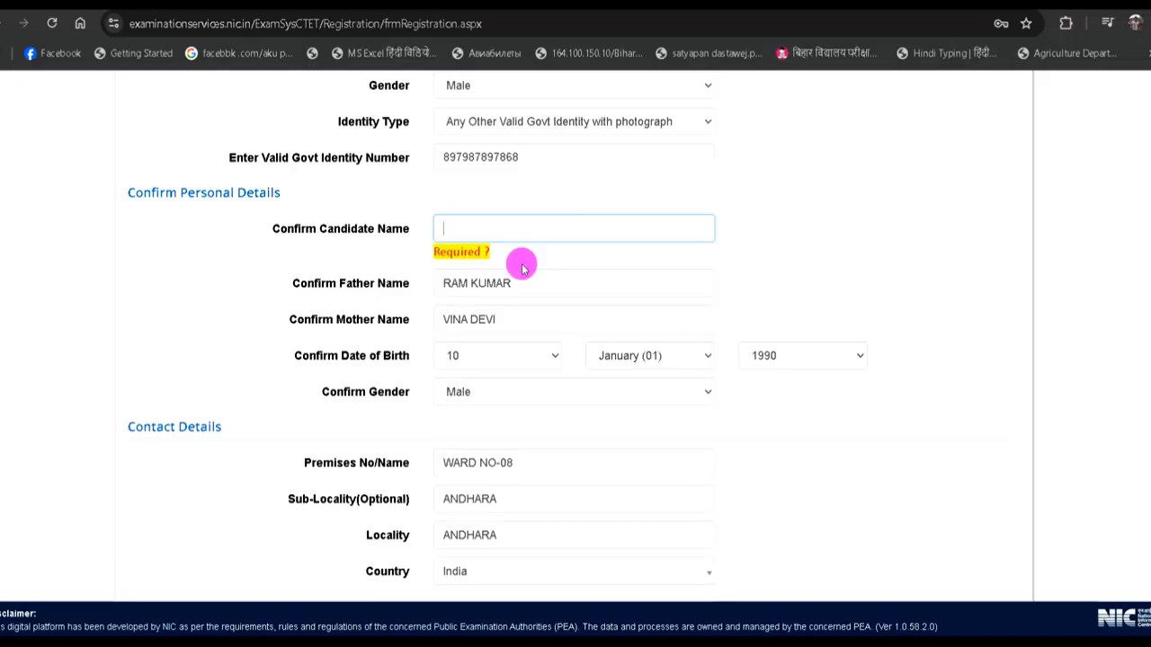
{"action": "left_click", "coordinate": [468, 229]}
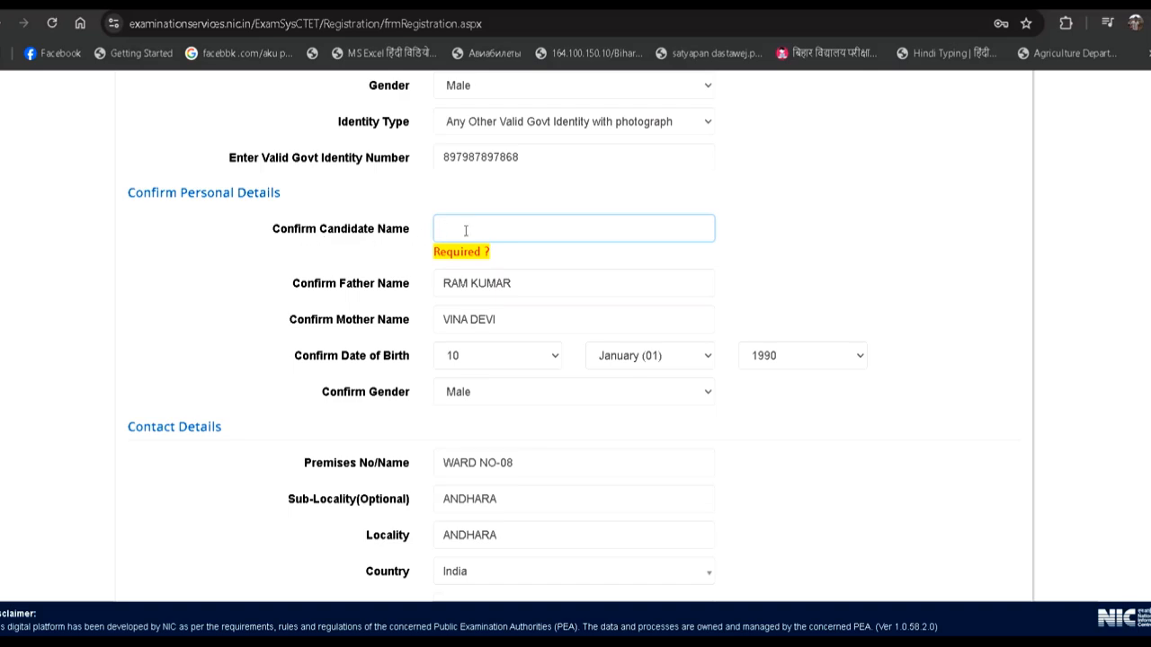
Empty the Confirm Father Name and Confirm Mother Name fields.
{"action": "left_click", "coordinate": [529, 284]}
{"action": "key", "text": "BackSpace"}
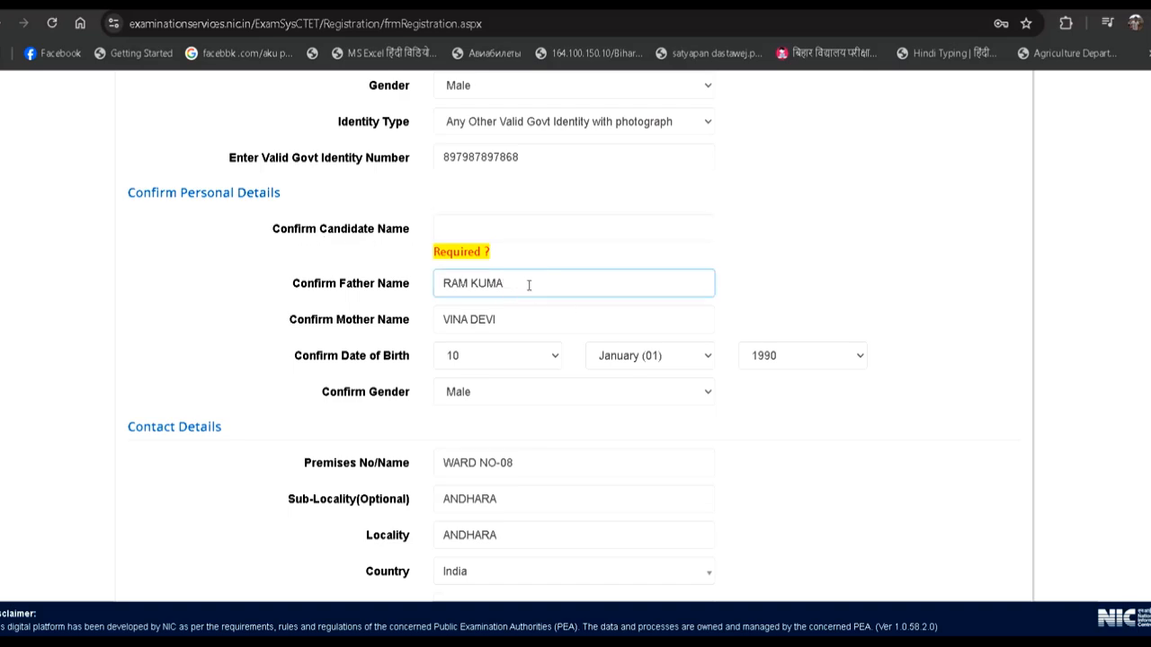
{"action": "key", "text": "BackSpace"}
{"action": "key", "text": "BackSpace"}
{"action": "key", "text": "BackSpace"}
{"action": "key", "text": "BackSpace"}
{"action": "key", "text": "BackSpace"}
{"action": "key", "text": "BackSpace"}
{"action": "left_click", "coordinate": [531, 318]}
{"action": "key", "text": "BackSpace"}
{"action": "key", "text": "BackSpace"}
{"action": "key", "text": "BackSpace"}
{"action": "key", "text": "BackSpace"}
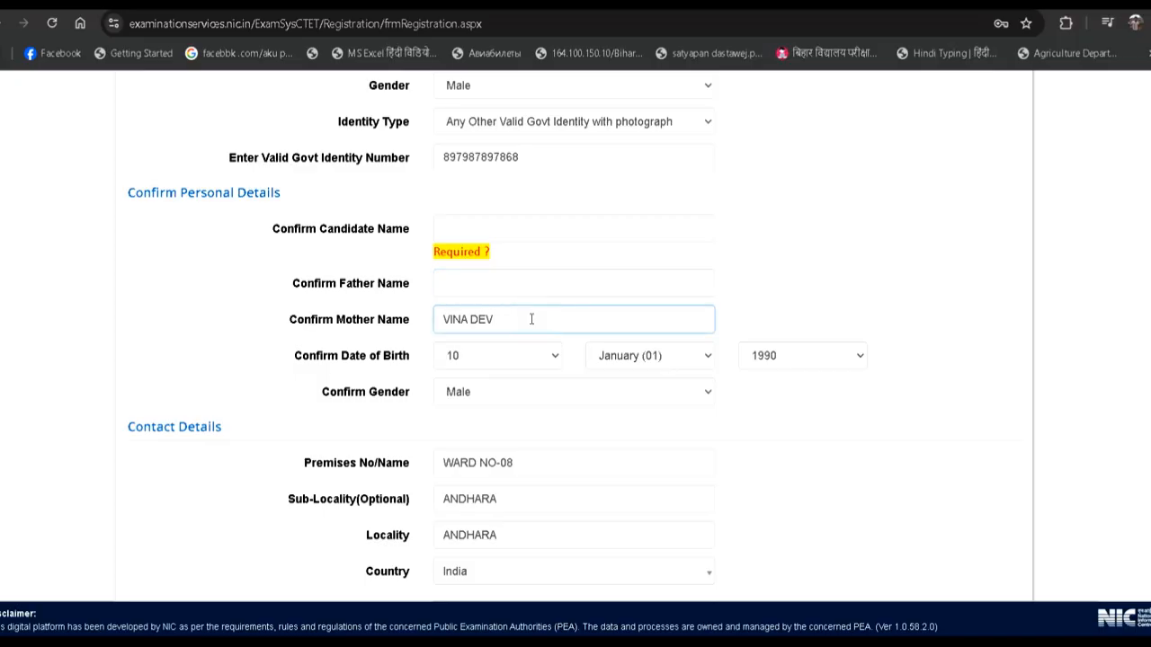
{"action": "key", "text": "BackSpace"}
{"action": "key", "text": "BackSpace"}
{"action": "key", "text": "BackSpace"}
{"action": "scroll", "coordinate": [579, 338], "scroll_direction": "down", "scroll_amount": 1}
{"action": "scroll", "coordinate": [717, 288], "scroll_direction": "down", "scroll_amount": 4}
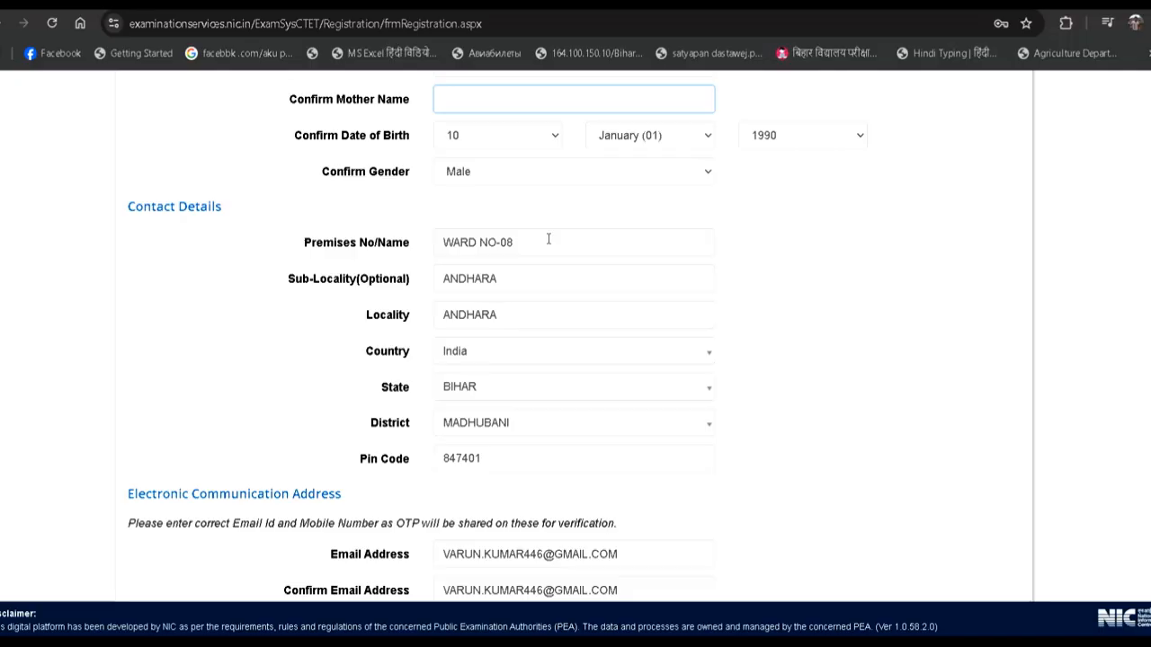
Replace the Premises No/Name with the new ward number and empty Sub-Locality and Locality.
{"action": "left_click_drag", "start_coordinate": [545, 241], "coordinate": [427, 245]}
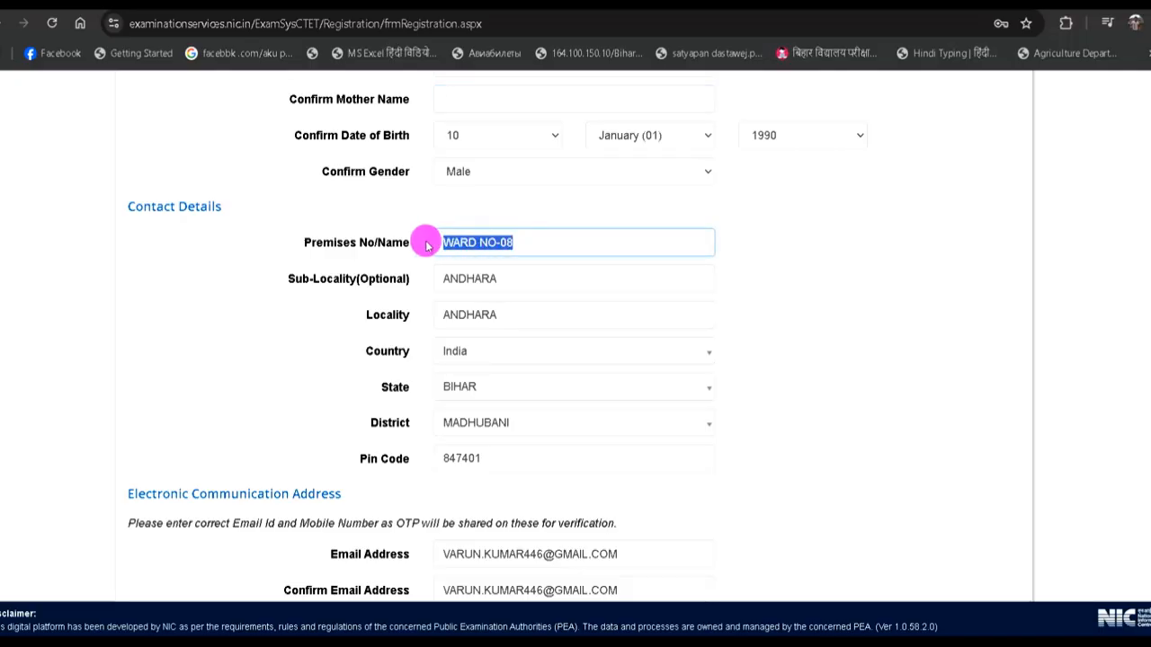
{"action": "key", "text": "BackSpace"}
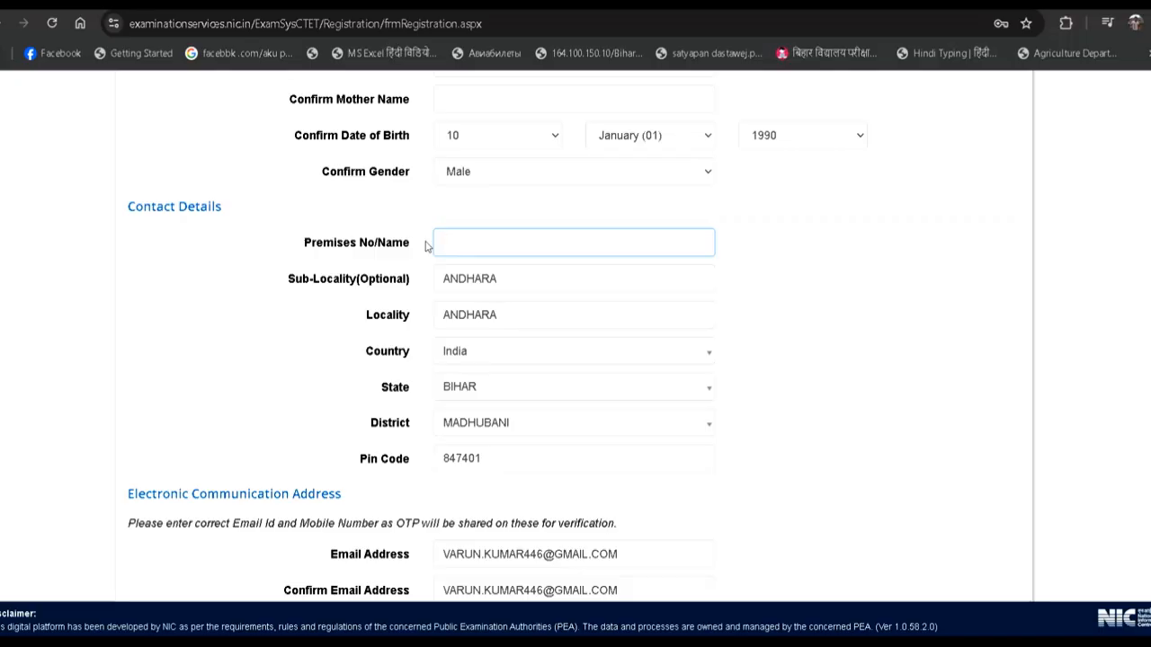
{"action": "type", "text": "WORD NO-09"}
{"action": "left_click", "coordinate": [517, 286]}
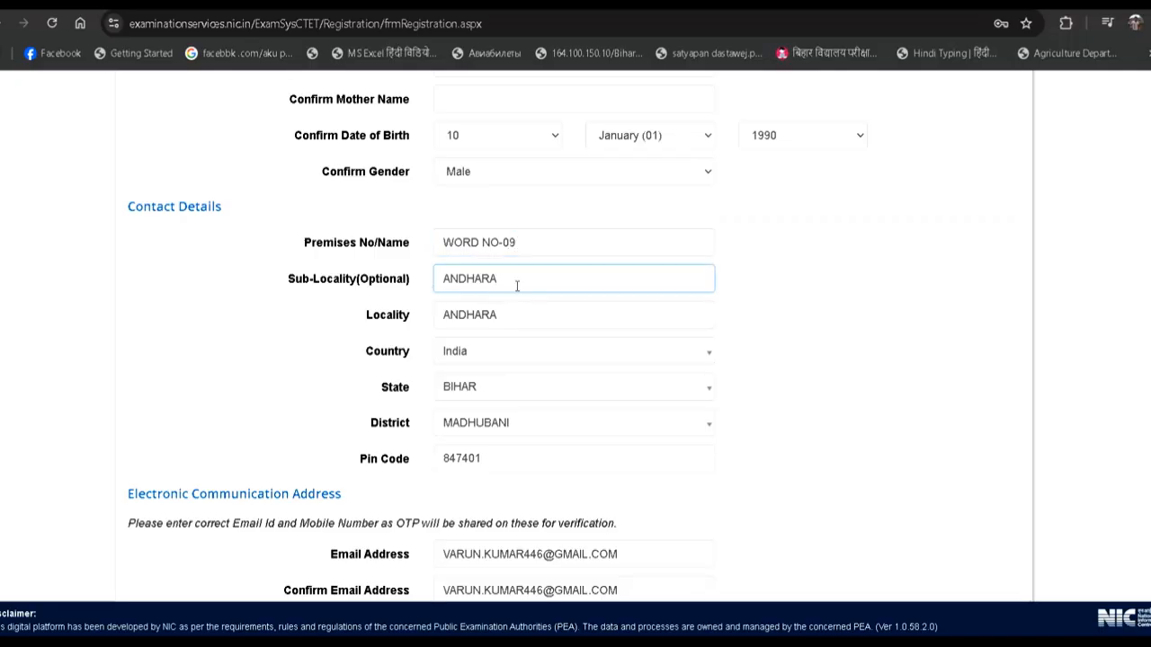
{"action": "key", "text": "BackSpace"}
{"action": "key", "text": "BackSpace"}
{"action": "key", "text": "BackSpace"}
{"action": "key", "text": "BackSpace"}
{"action": "key", "text": "BackSpace"}
{"action": "key", "text": "BackSpace"}
{"action": "left_click", "coordinate": [512, 316]}
{"action": "key", "text": "BackSpace"}
{"action": "key", "text": "BackSpace"}
{"action": "key", "text": "BackSpace"}
{"action": "key", "text": "BackSpace"}
{"action": "key", "text": "BackSpace"}
{"action": "key", "text": "BackSpace"}
{"action": "key", "text": "BackSpace"}
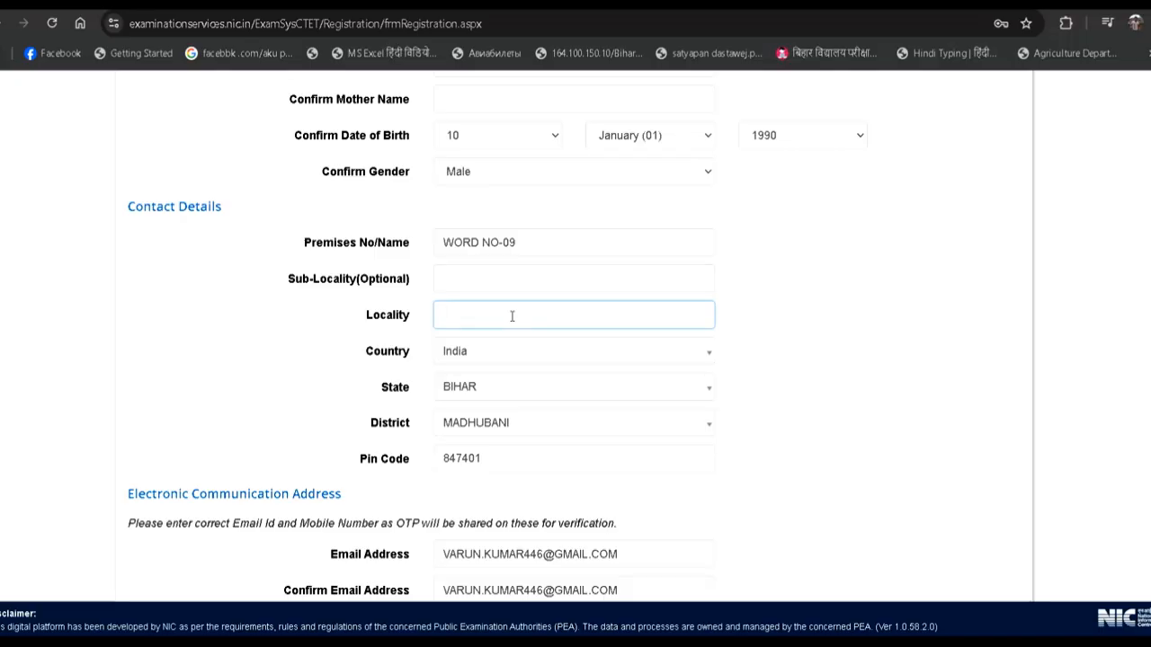
Reset the Country to --Select--, then choose India.
{"action": "left_click", "coordinate": [492, 364]}
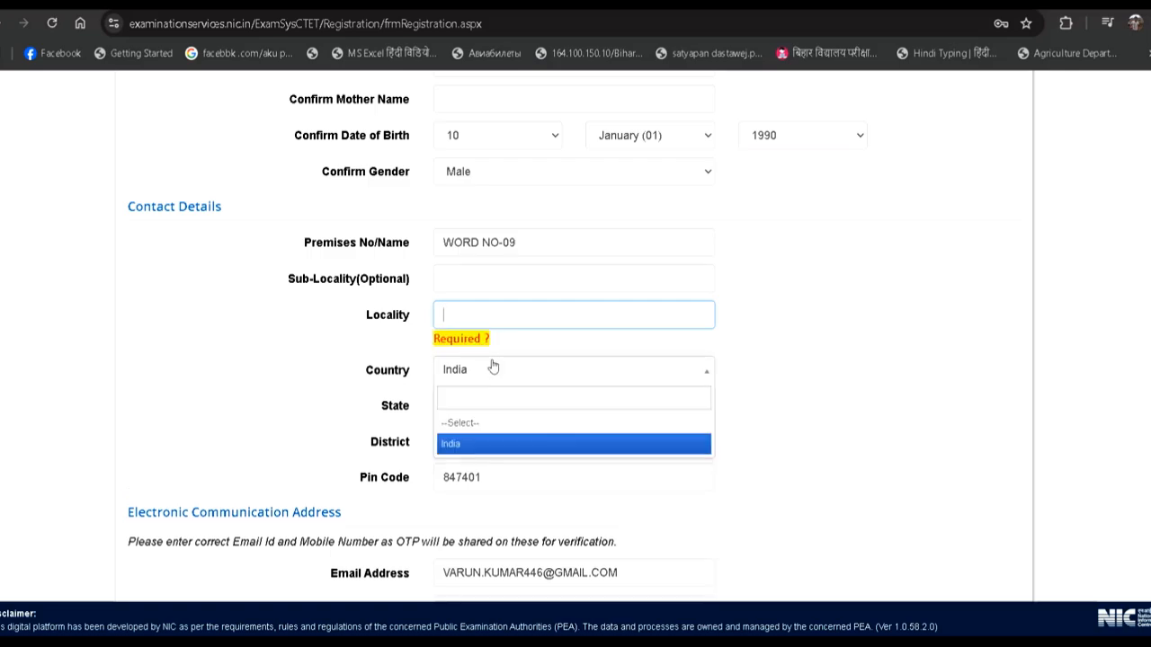
{"action": "left_click", "coordinate": [462, 422]}
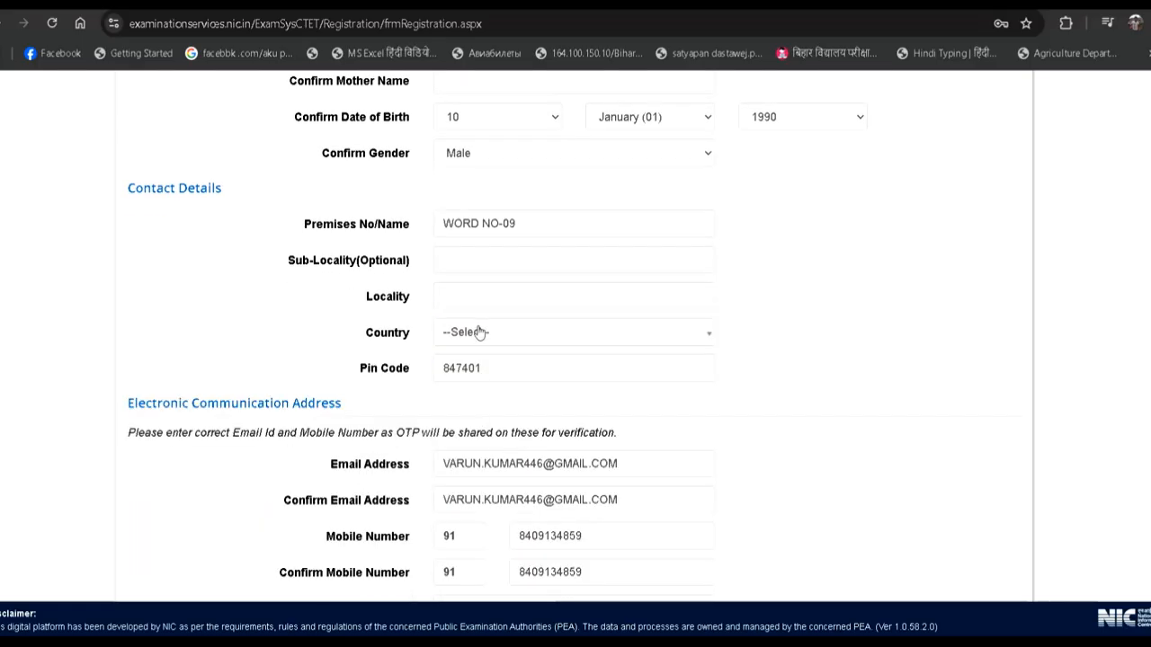
{"action": "left_click", "coordinate": [479, 333]}
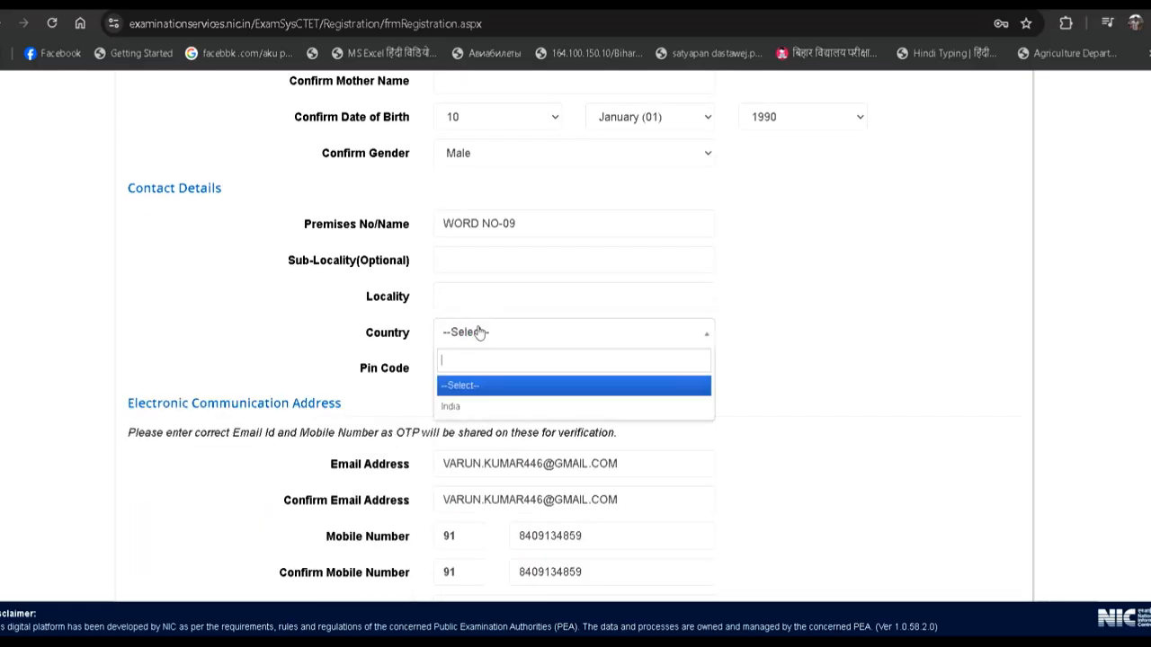
{"action": "left_click", "coordinate": [933, 319]}
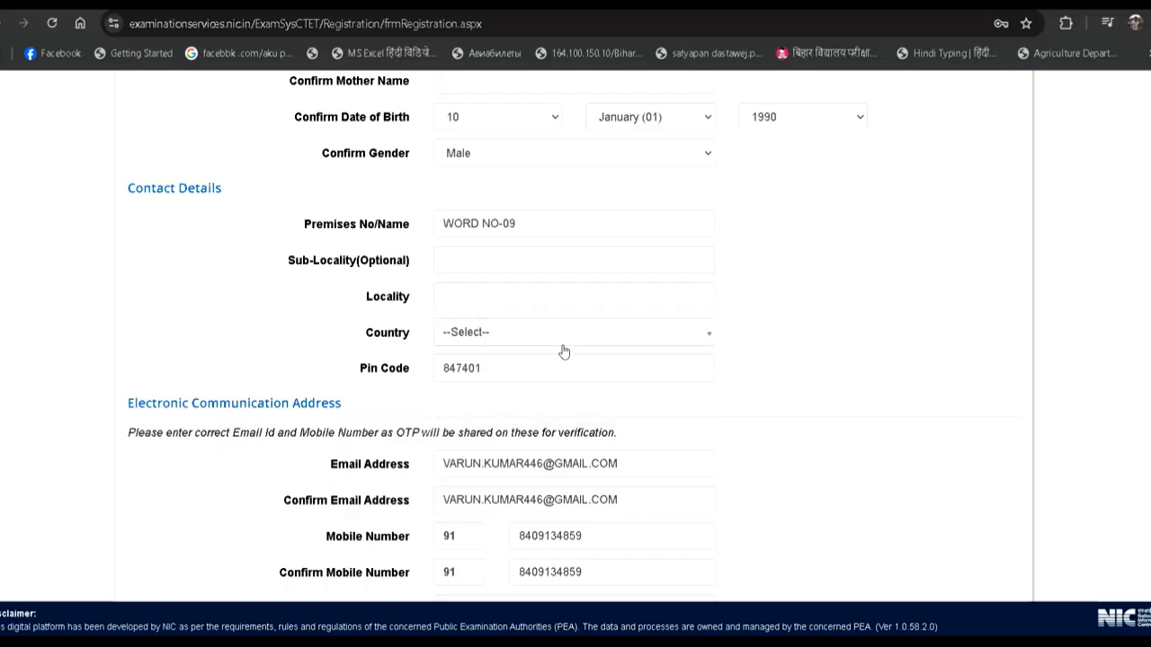
{"action": "left_click", "coordinate": [474, 330]}
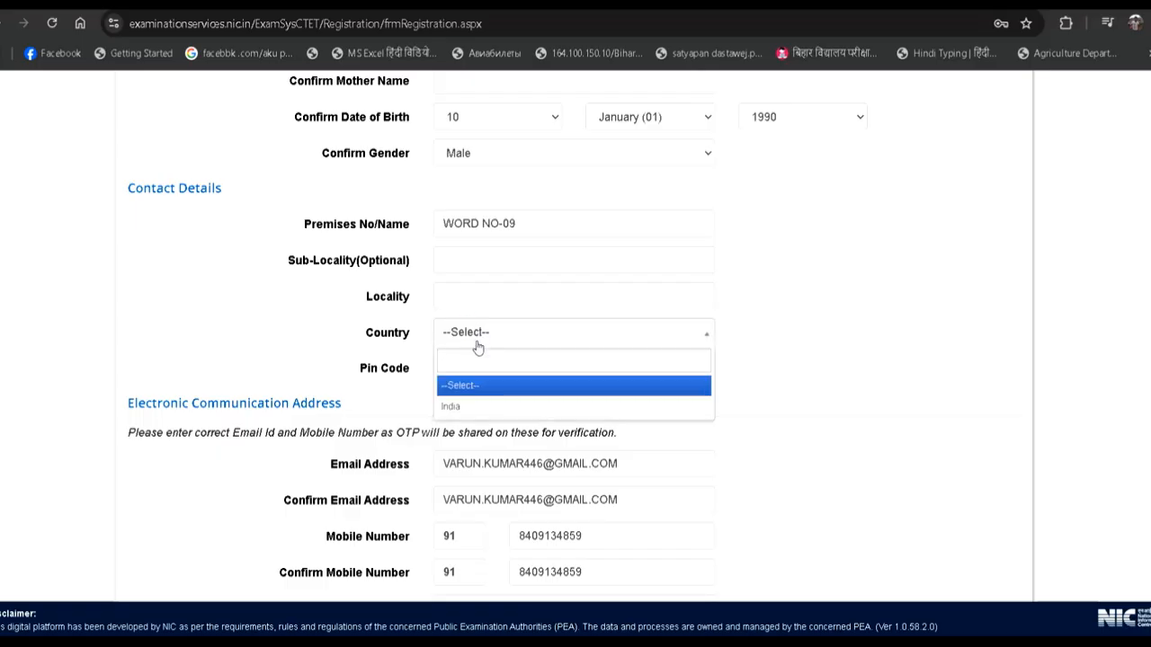
{"action": "left_click", "coordinate": [467, 405]}
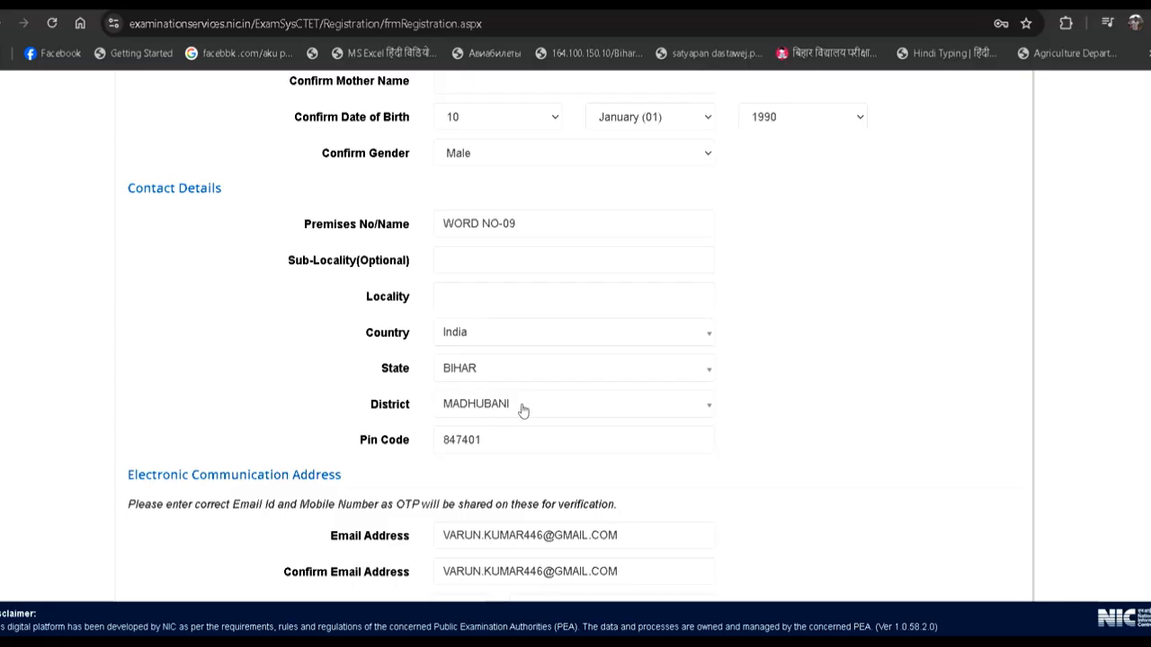
{"action": "scroll", "coordinate": [713, 232], "scroll_direction": "down", "scroll_amount": 3}
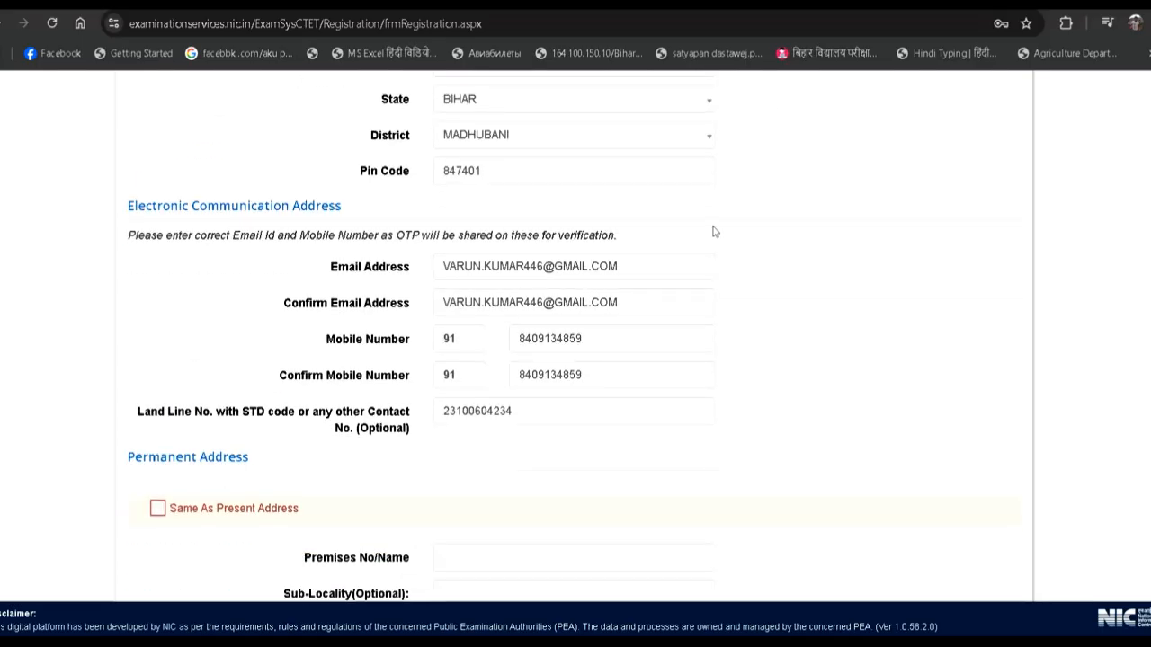
Empty the Pin Code and Email Address fields.
{"action": "left_click", "coordinate": [515, 171]}
{"action": "key", "text": "BackSpace"}
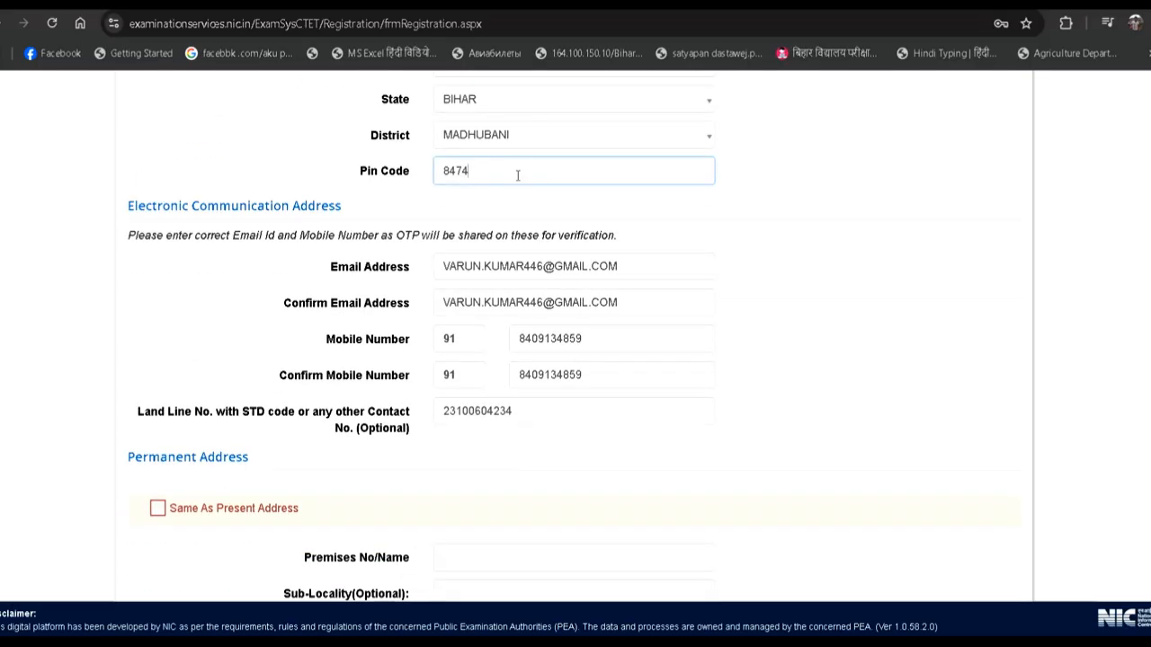
{"action": "key", "text": "BackSpace"}
{"action": "key", "text": "BackSpace"}
{"action": "key", "text": "BackSpace"}
{"action": "left_click_drag", "start_coordinate": [443, 263], "coordinate": [549, 274]}
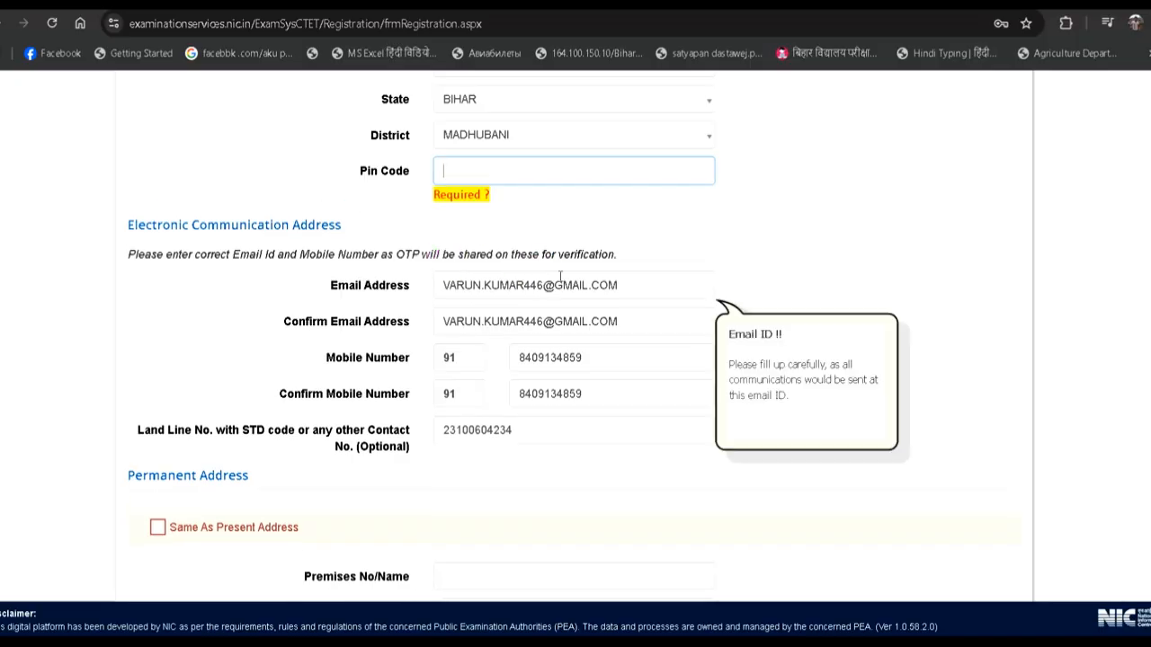
{"action": "left_click", "coordinate": [627, 282]}
{"action": "left_click_drag", "start_coordinate": [627, 282], "coordinate": [414, 295]}
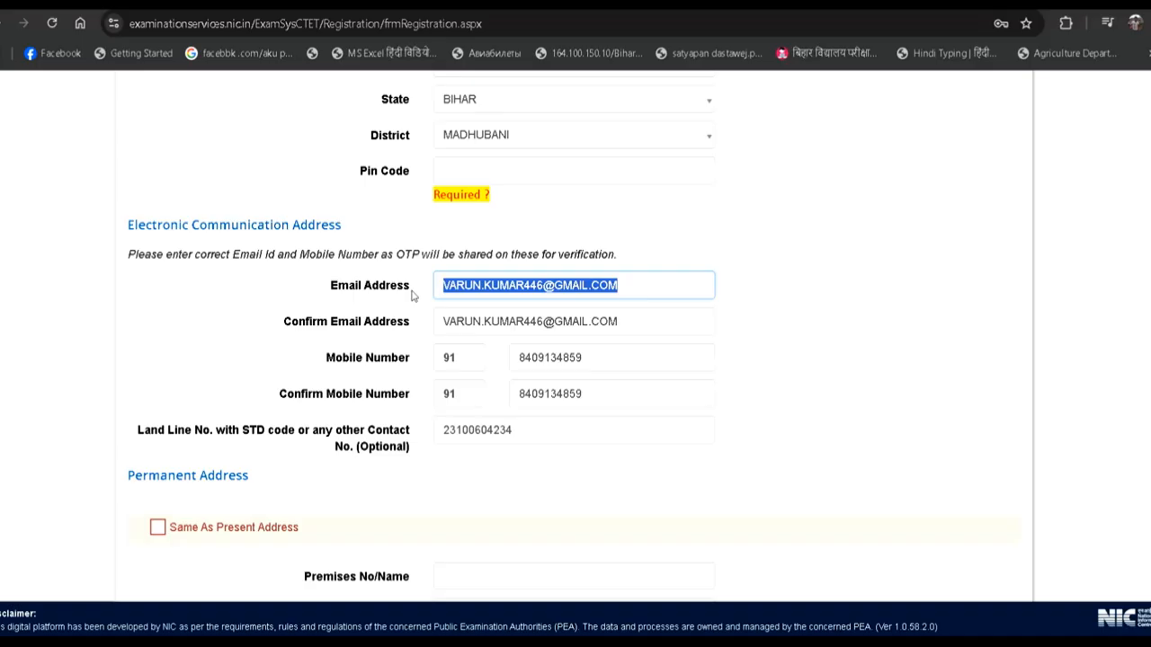
{"action": "key", "text": "BackSpace"}
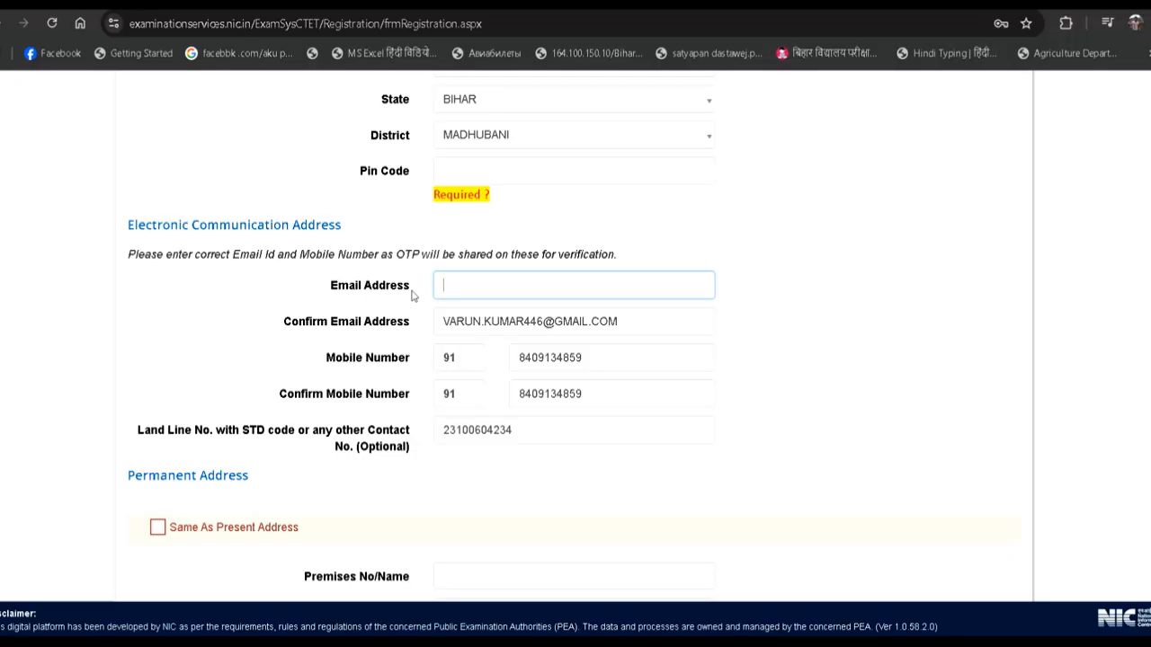
Clear the Confirm Email Address field, leaving it empty.
{"action": "left_click", "coordinate": [411, 292]}
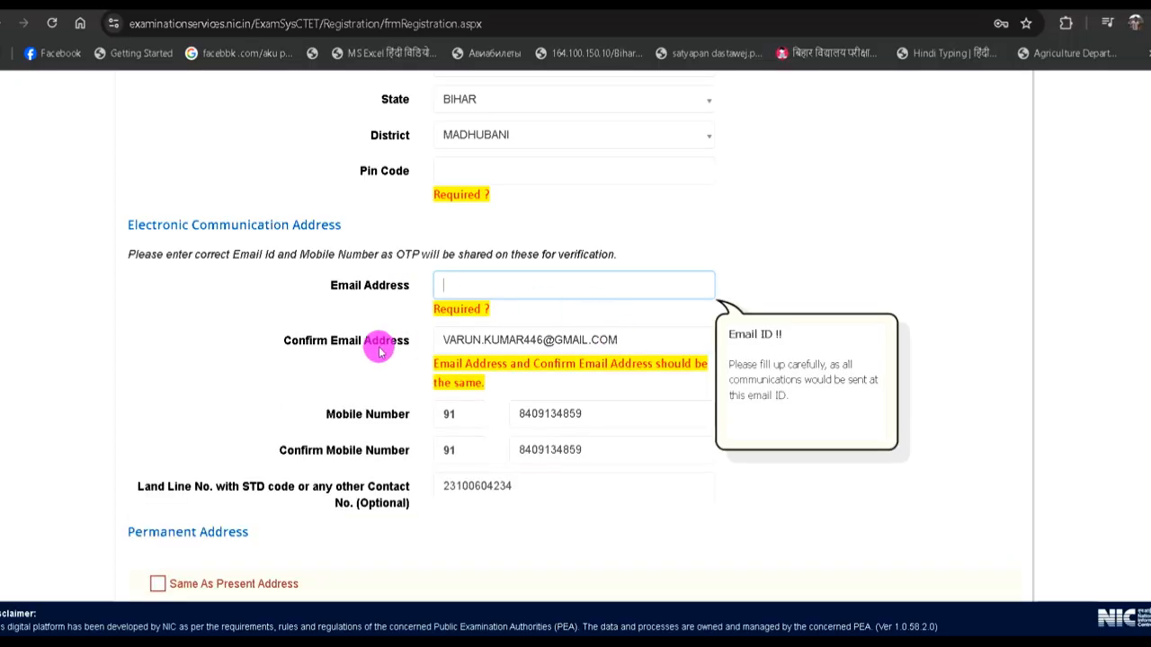
{"action": "left_click", "coordinate": [633, 332]}
{"action": "key", "text": "BackSpace"}
{"action": "key", "text": "BackSpace"}
{"action": "key", "text": "BackSpace"}
{"action": "key", "text": "BackSpace"}
{"action": "key", "text": "BackSpace"}
{"action": "key", "text": "BackSpace"}
{"action": "key", "text": "BackSpace"}
{"action": "key", "text": "BackSpace"}
{"action": "key", "text": "BackSpace"}
{"action": "key", "text": "BackSpace"}
{"action": "key", "text": "BackSpace"}
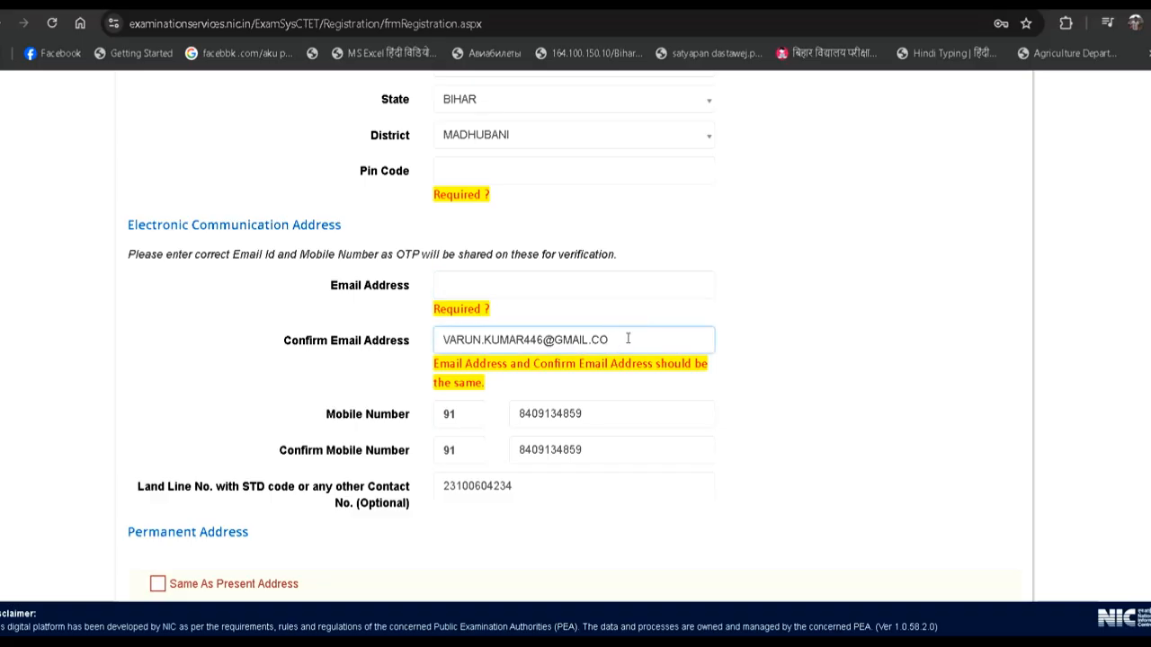
{"action": "key", "text": "BackSpace"}
{"action": "key", "text": "BackSpace"}
{"action": "key", "text": "BackSpace"}
{"action": "key", "text": "BackSpace"}
{"action": "key", "text": "BackSpace"}
{"action": "key", "text": "BackSpace"}
{"action": "key", "text": "BackSpace"}
{"action": "key", "text": "BackSpace"}
{"action": "key", "text": "BackSpace"}
{"action": "key", "text": "BackSpace"}
{"action": "key", "text": "BackSpace"}
{"action": "key", "text": "BackSpace"}
{"action": "key", "text": "BackSpace"}
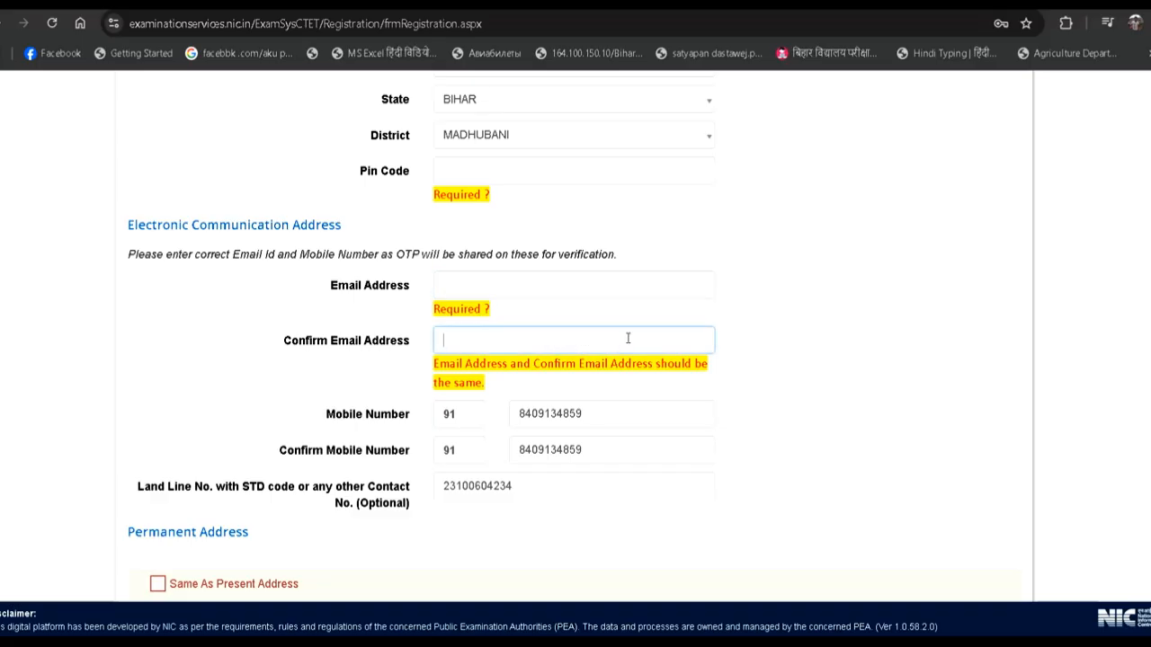
{"action": "left_click", "coordinate": [535, 286]}
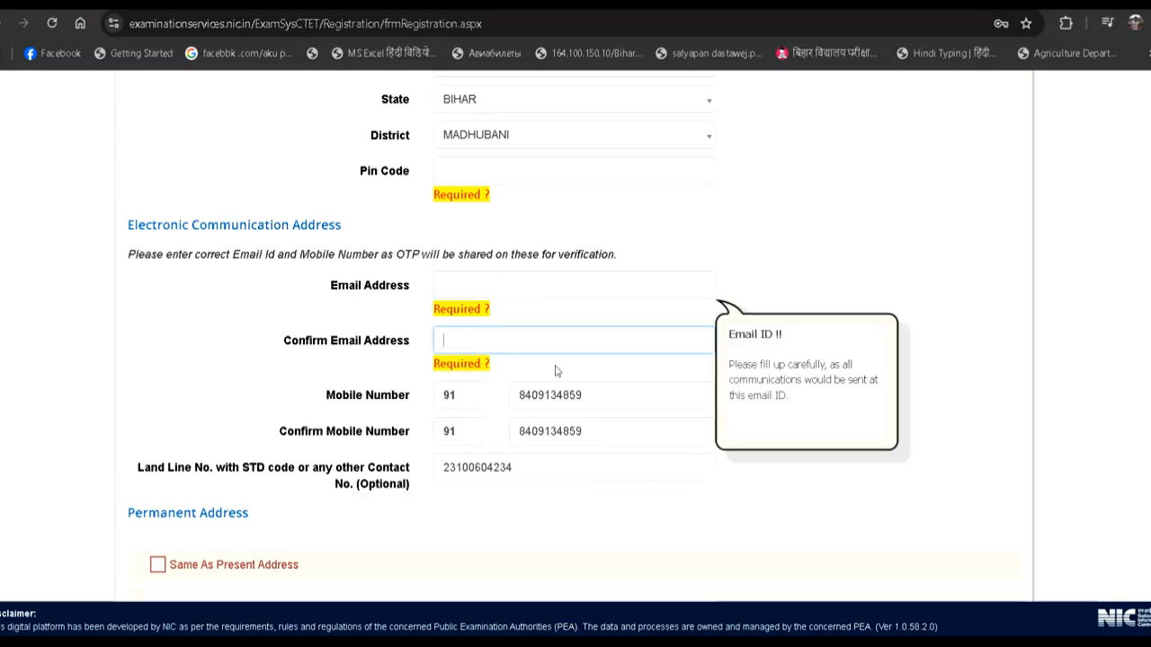
Clear both the Mobile Number and the mismatched Confirm Mobile Number fields.
{"action": "left_click", "coordinate": [592, 394]}
{"action": "key", "text": "BackSpace"}
{"action": "key", "text": "BackSpace"}
{"action": "key", "text": "BackSpace"}
{"action": "key", "text": "BackSpace"}
{"action": "key", "text": "BackSpace"}
{"action": "key", "text": "BackSpace"}
{"action": "key", "text": "BackSpace"}
{"action": "key", "text": "BackSpace"}
{"action": "key", "text": "BackSpace"}
{"action": "key", "text": "BackSpace"}
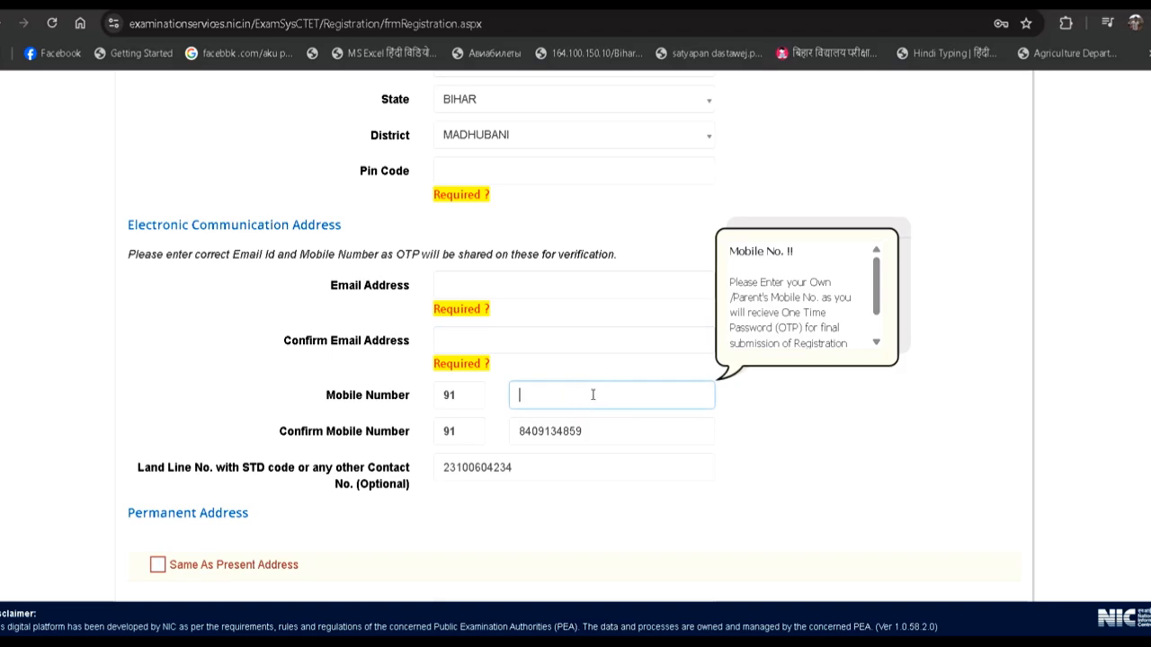
{"action": "left_click", "coordinate": [590, 432]}
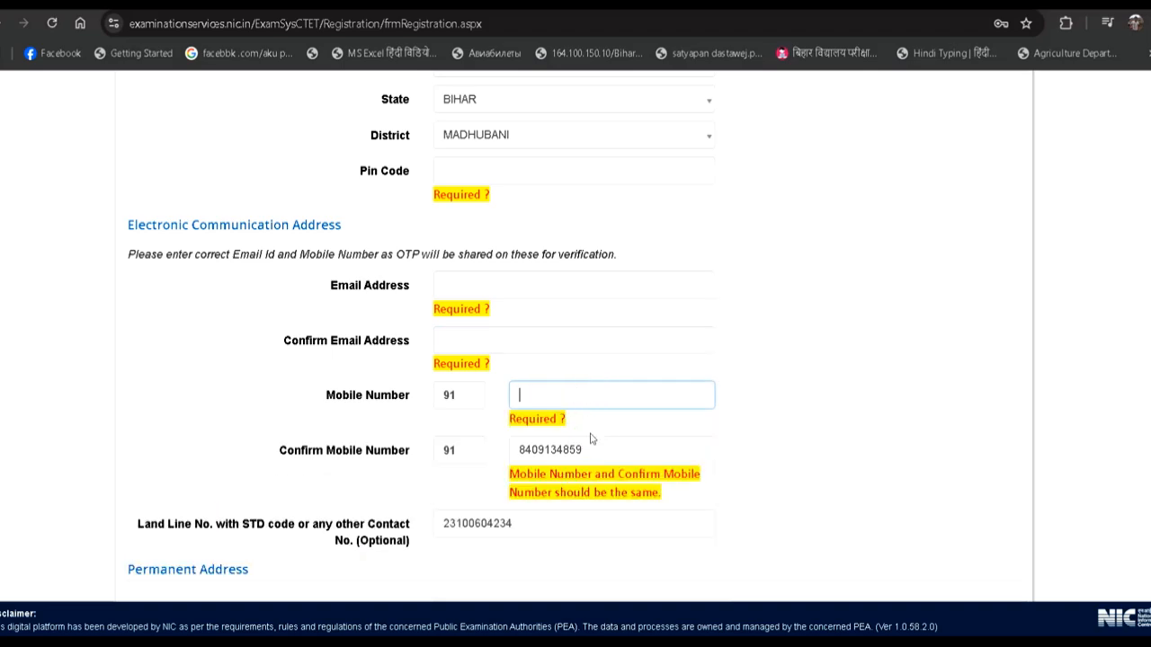
{"action": "left_click", "coordinate": [598, 450]}
{"action": "key", "text": "BackSpace"}
{"action": "key", "text": "BackSpace"}
{"action": "key", "text": "BackSpace"}
{"action": "key", "text": "BackSpace"}
{"action": "key", "text": "BackSpace"}
{"action": "key", "text": "BackSpace"}
{"action": "key", "text": "BackSpace"}
{"action": "key", "text": "BackSpace"}
{"action": "key", "text": "BackSpace"}
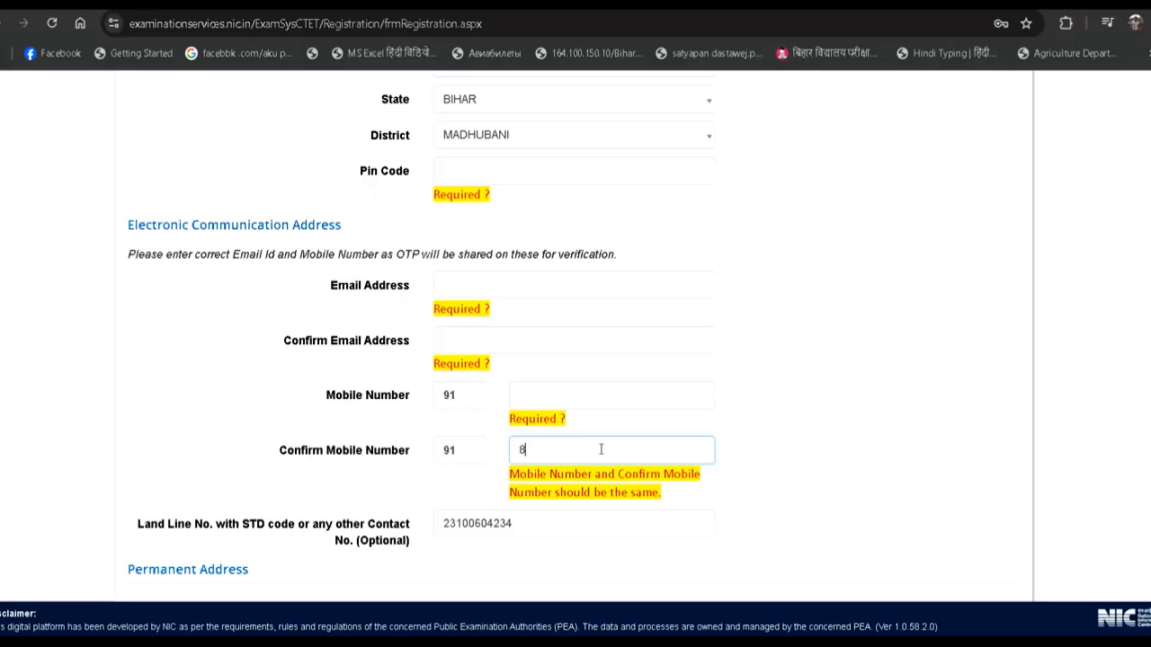
{"action": "key", "text": "BackSpace"}
{"action": "scroll", "coordinate": [575, 359], "scroll_direction": "down", "scroll_amount": 3}
{"action": "scroll", "coordinate": [617, 405], "scroll_direction": "down", "scroll_amount": 1}
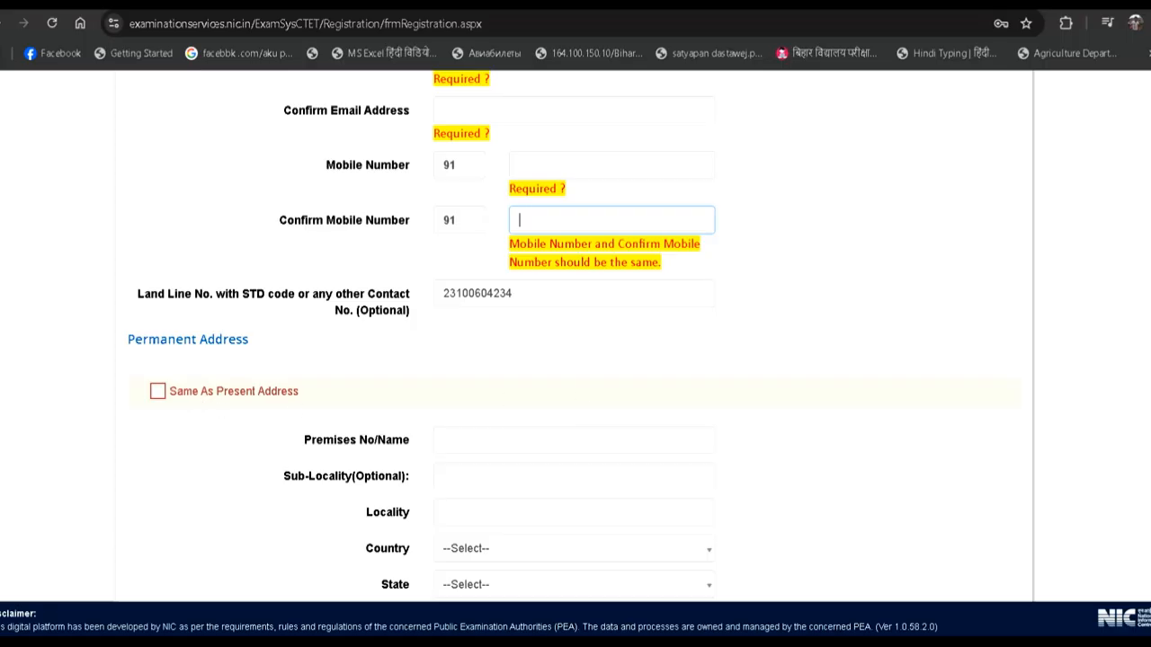
{"action": "scroll", "coordinate": [575, 333], "scroll_direction": "down", "scroll_amount": 4}
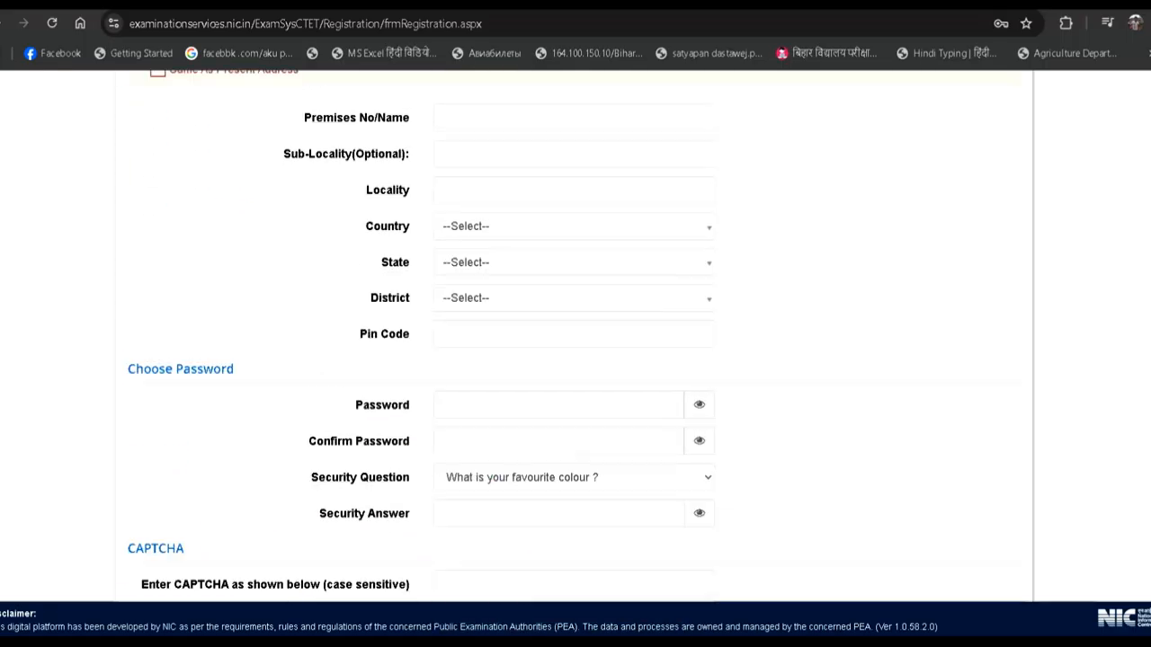
{"action": "scroll", "coordinate": [575, 333], "scroll_direction": "up", "scroll_amount": 3}
{"action": "scroll", "coordinate": [836, 339], "scroll_direction": "down", "scroll_amount": 1}
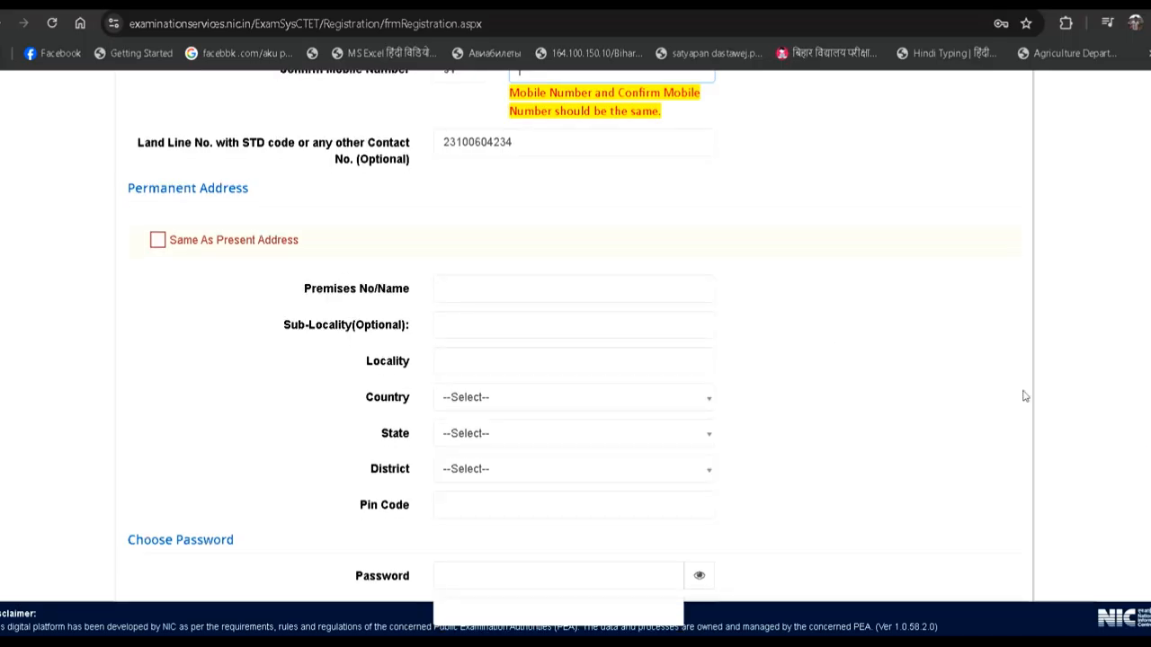
{"action": "left_click", "coordinate": [159, 240]}
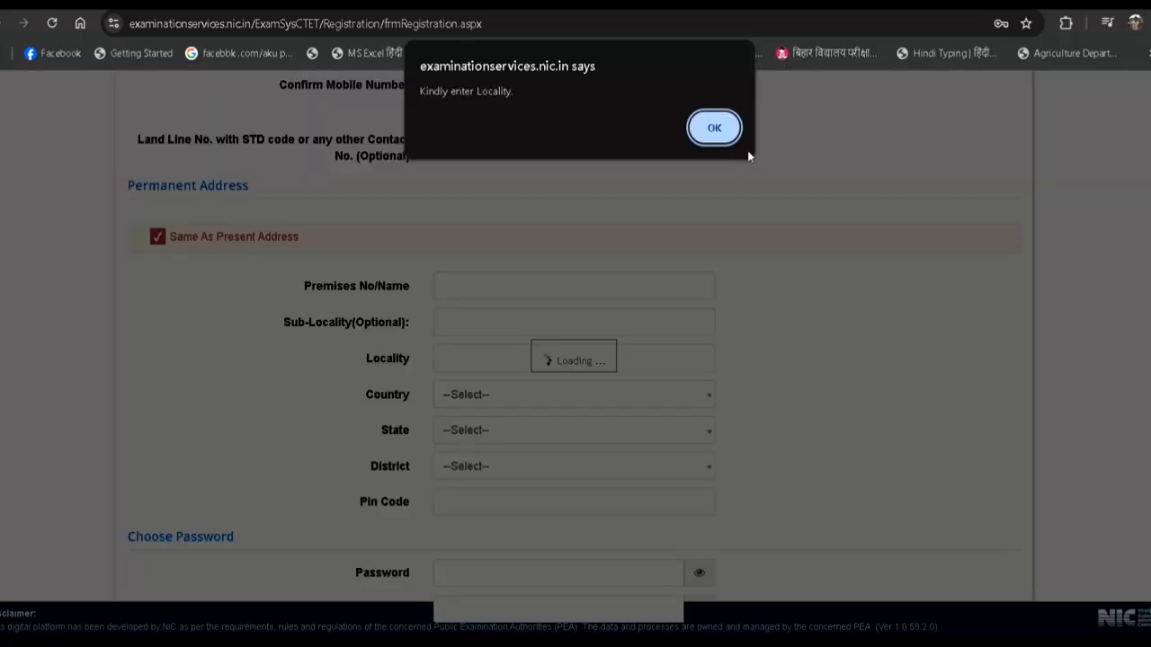
{"action": "left_click", "coordinate": [719, 126]}
{"action": "scroll", "coordinate": [576, 341], "scroll_direction": "down", "scroll_amount": 1}
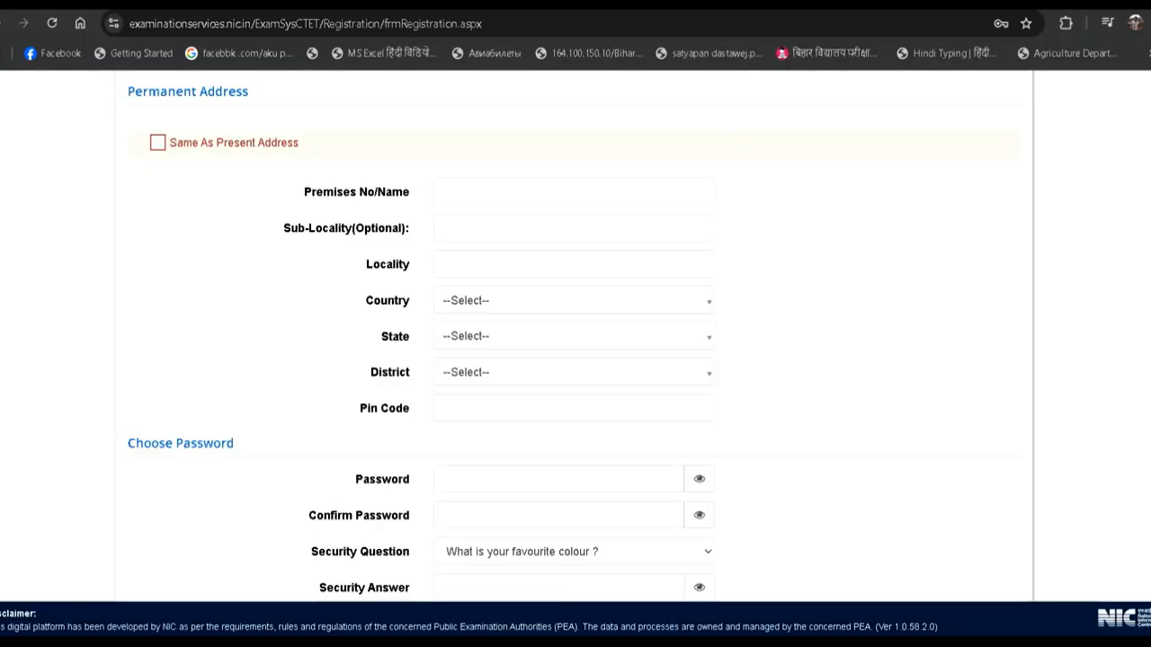
{"action": "scroll", "coordinate": [575, 342], "scroll_direction": "down", "scroll_amount": 2}
{"action": "scroll", "coordinate": [621, 290], "scroll_direction": "down", "scroll_amount": 1}
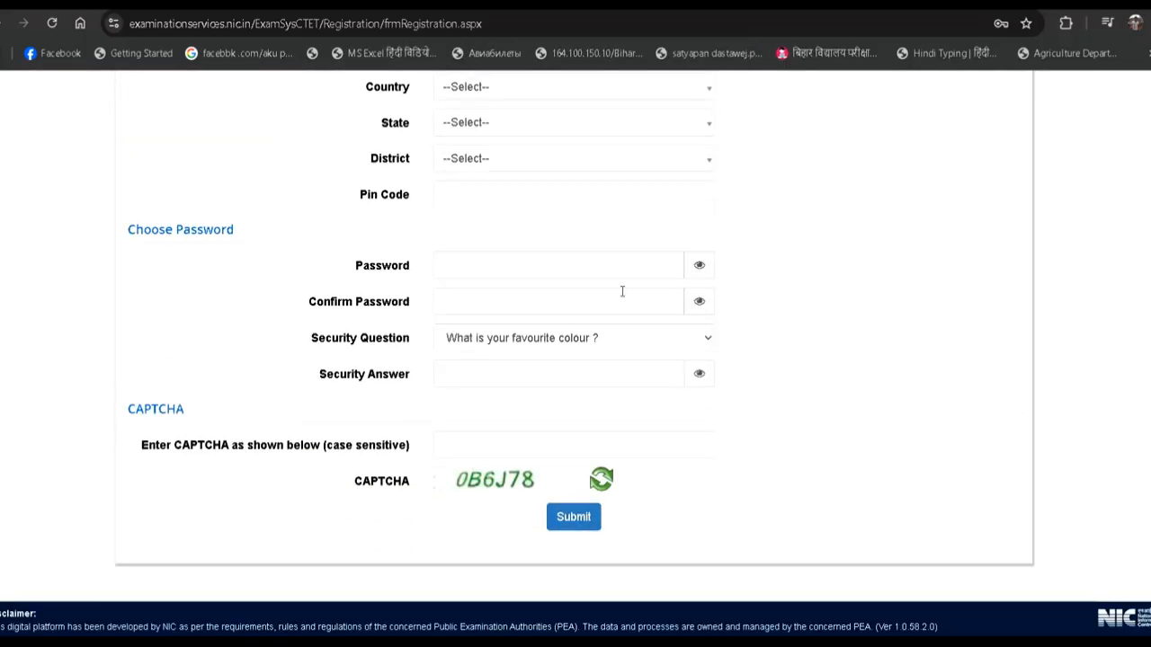
Type the account password in the Password field and reveal it in plain text to verify it.
{"action": "left_click", "coordinate": [501, 262]}
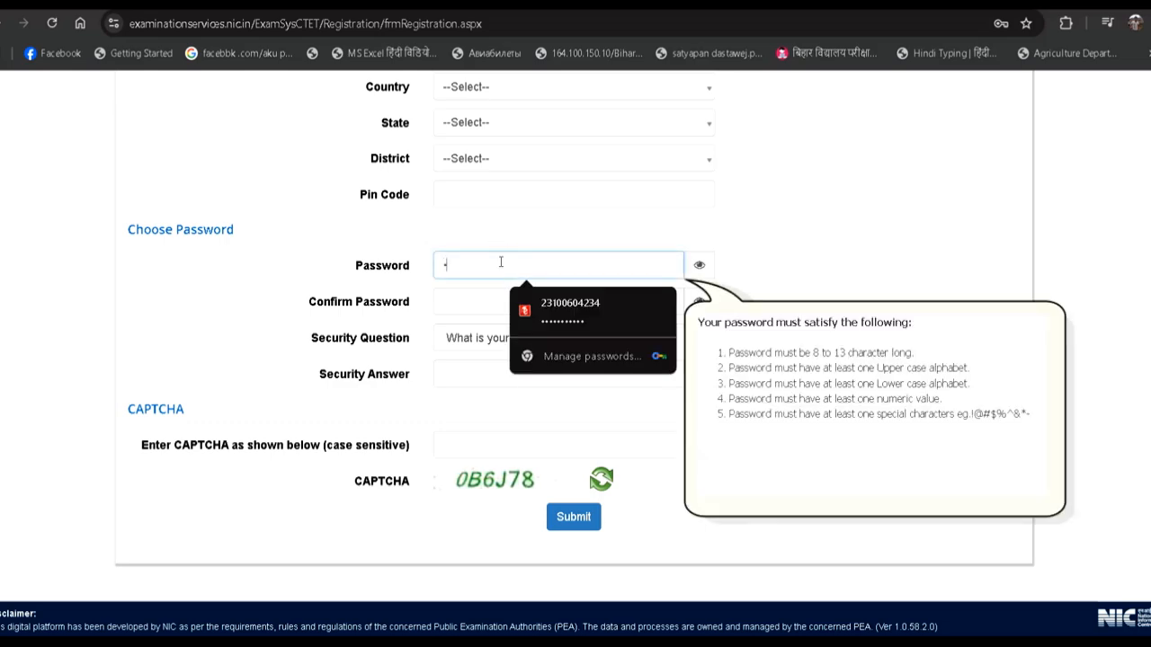
{"action": "type", "text": "********"}
{"action": "left_click", "coordinate": [708, 268]}
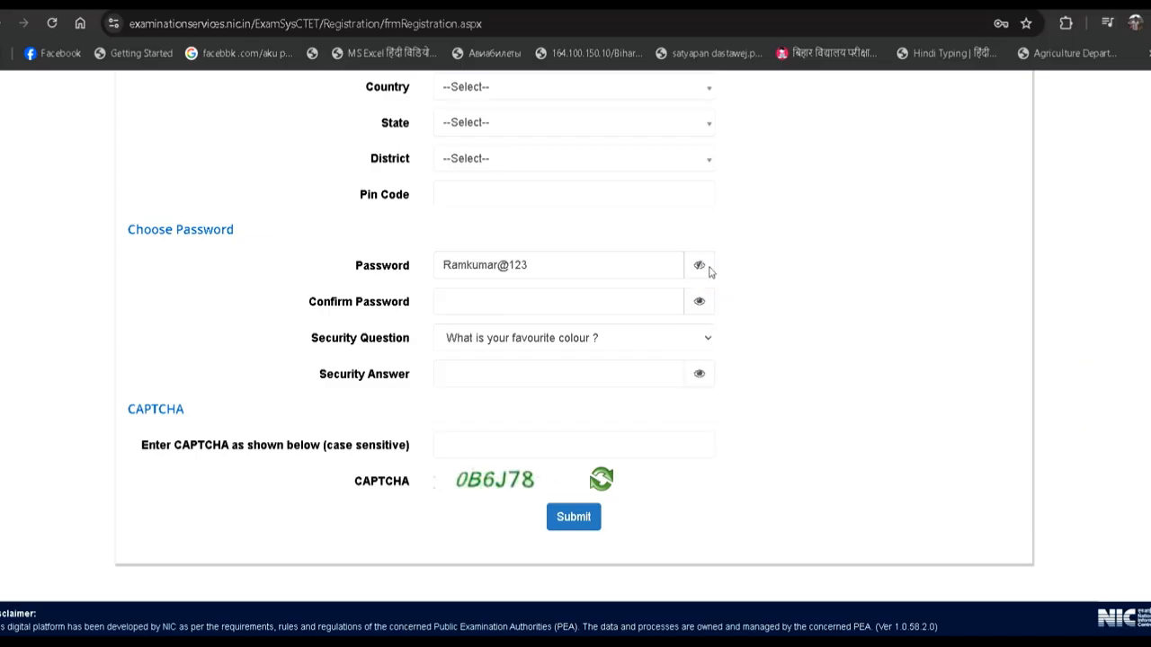
{"action": "left_click_drag", "start_coordinate": [599, 261], "coordinate": [365, 261]}
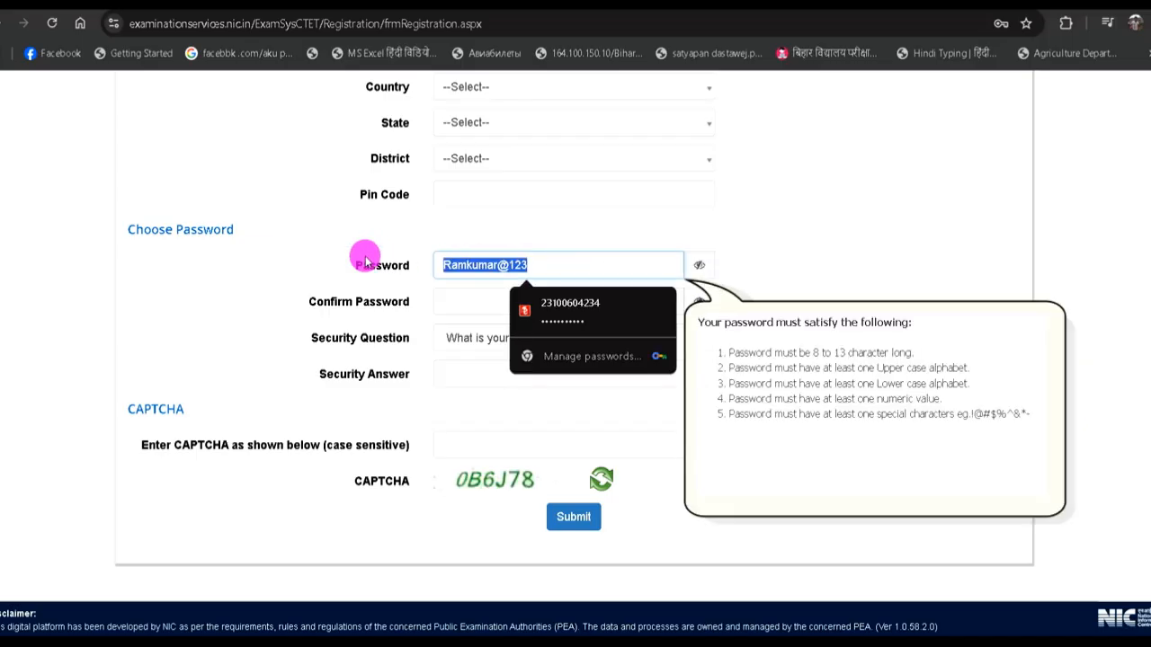
{"action": "left_click", "coordinate": [584, 259]}
{"action": "left_click_drag", "start_coordinate": [541, 261], "coordinate": [433, 275]}
{"action": "left_click", "coordinate": [457, 306]}
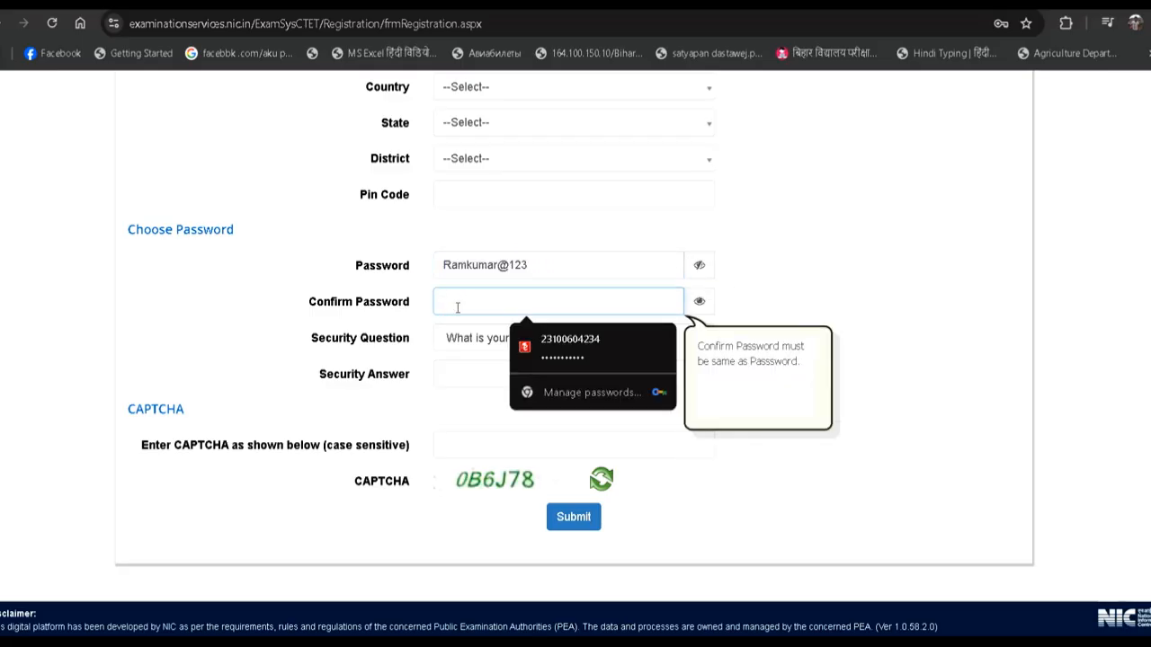
{"action": "left_click", "coordinate": [833, 285]}
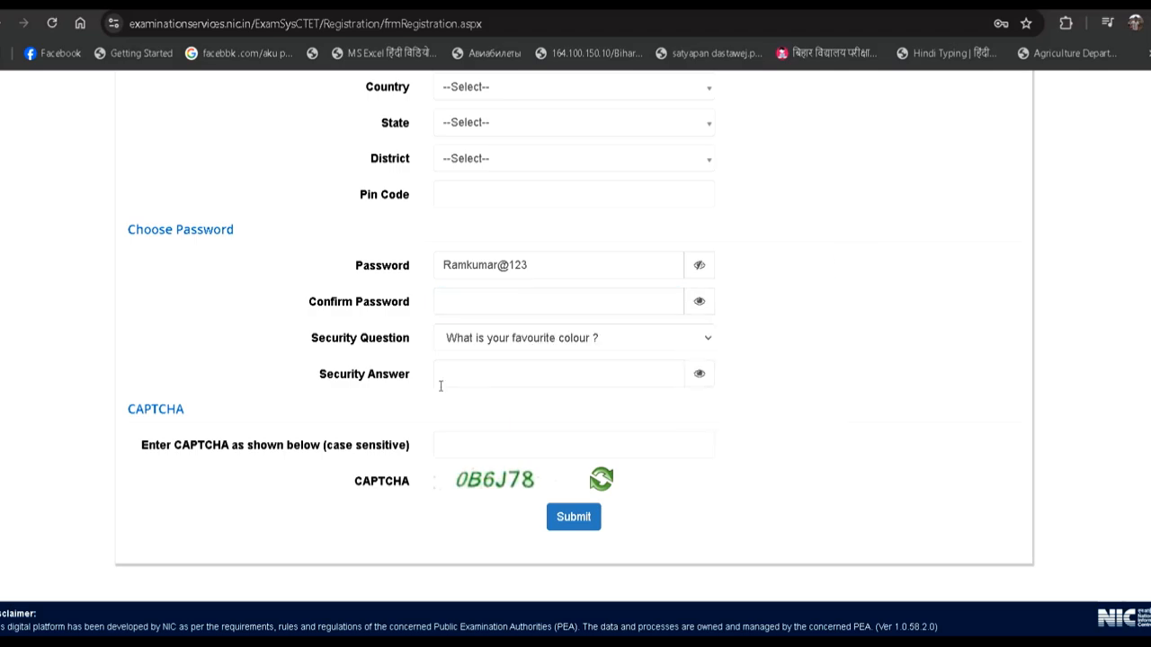
{"action": "left_click", "coordinate": [526, 338]}
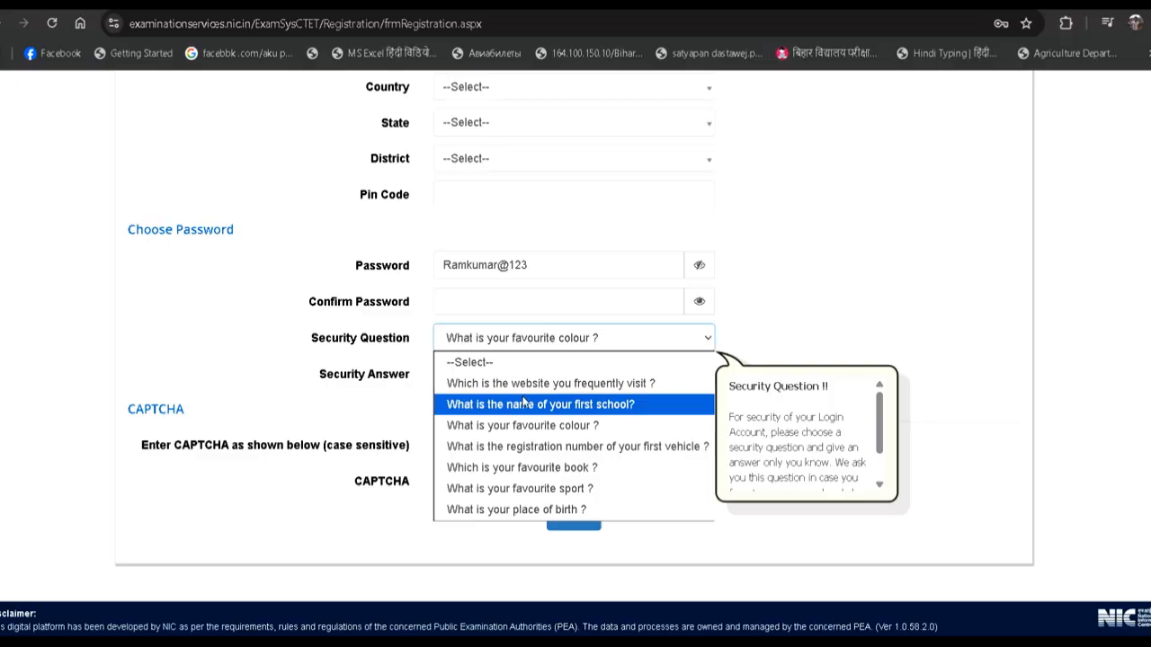
Keep favourite colour as the security question and enter its answer in uppercase.
{"action": "left_click", "coordinate": [583, 427]}
{"action": "left_click", "coordinate": [513, 370]}
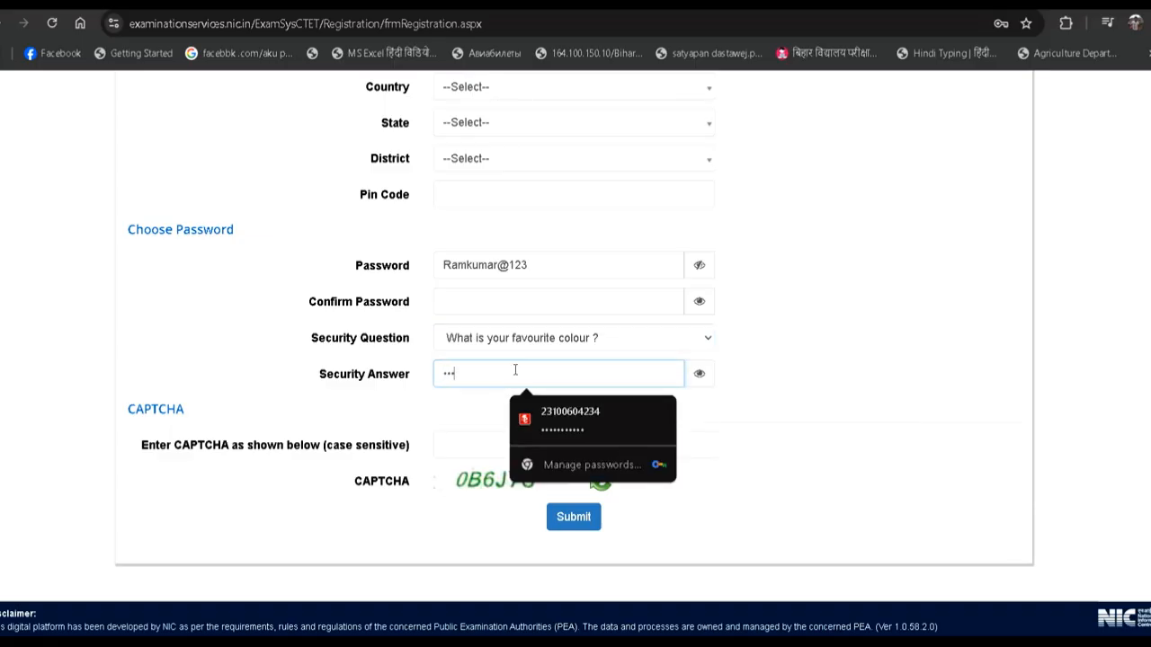
{"action": "left_click", "coordinate": [699, 373]}
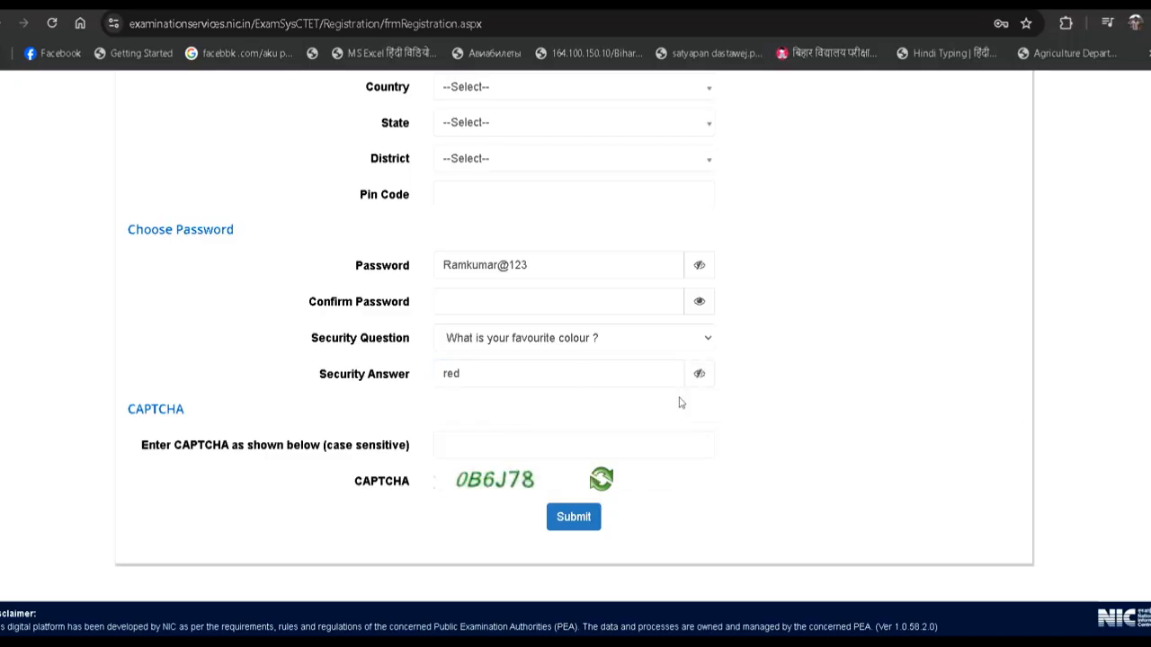
{"action": "left_click", "coordinate": [544, 378]}
{"action": "key", "text": "BackSpace"}
{"action": "key", "text": "BackSpace"}
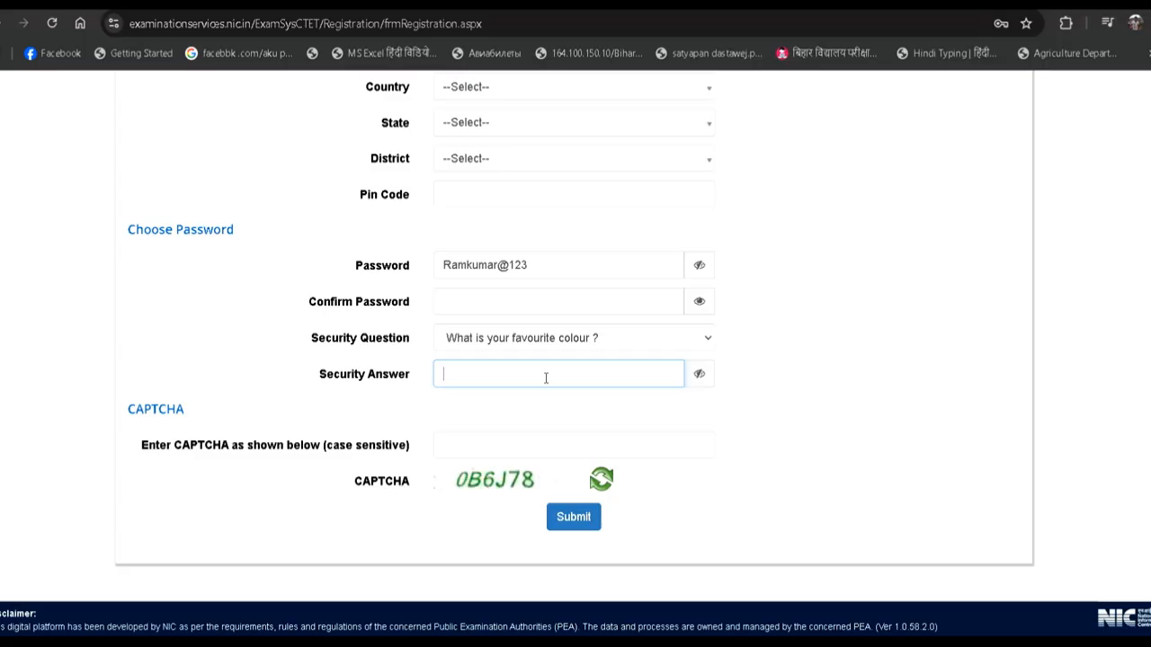
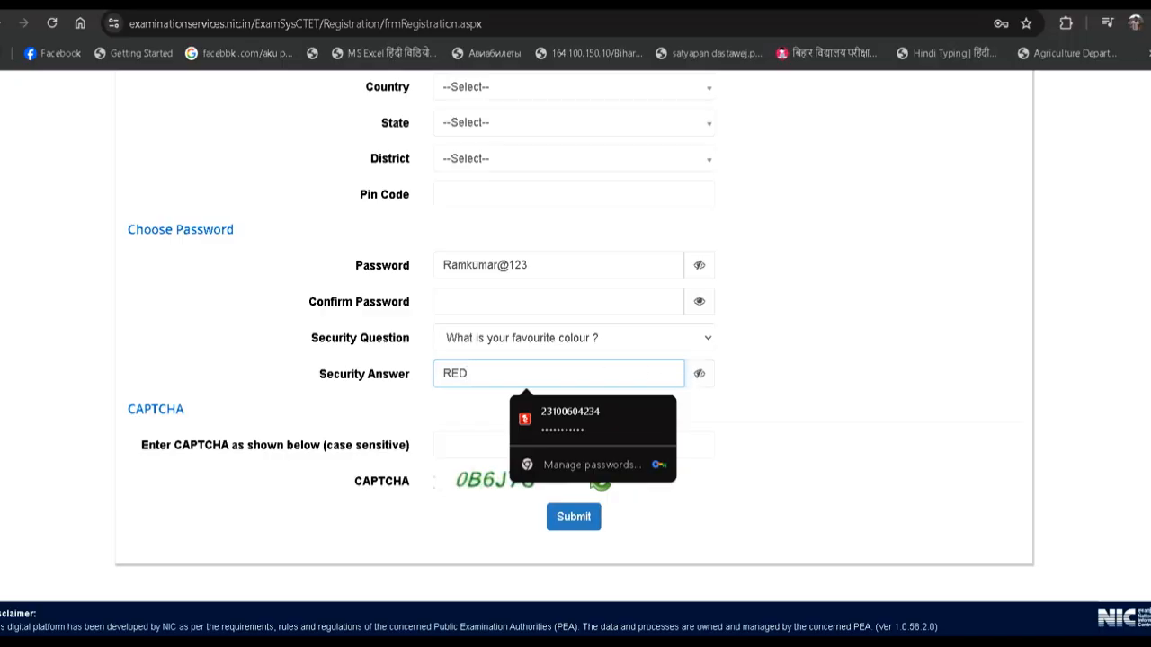
Enter the CAPTCHA code and submit the registration form for review.
{"action": "scroll", "coordinate": [575, 359], "scroll_direction": "up", "scroll_amount": 1}
{"action": "scroll", "coordinate": [642, 496], "scroll_direction": "down", "scroll_amount": 1}
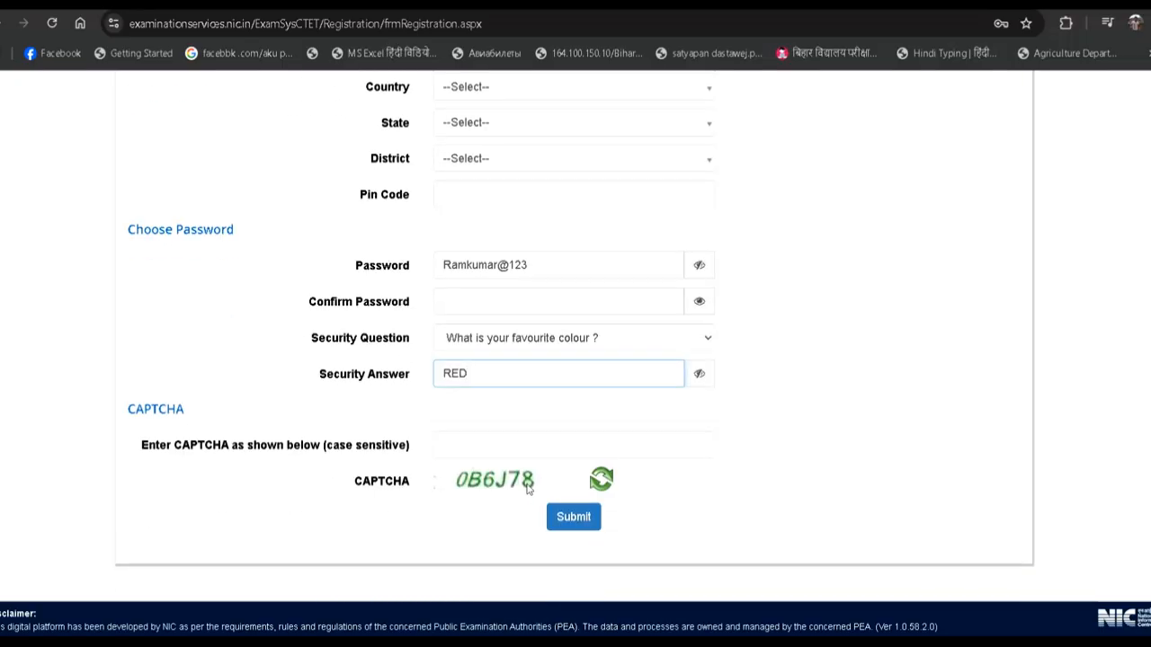
{"action": "left_click", "coordinate": [424, 479]}
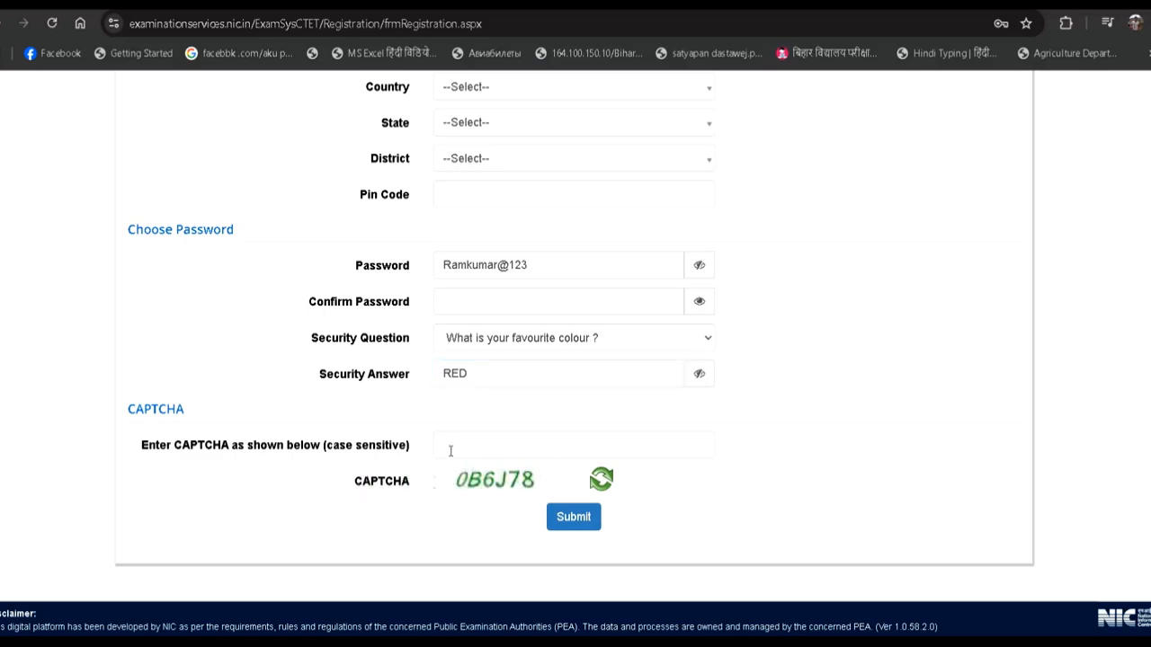
{"action": "left_click", "coordinate": [449, 450]}
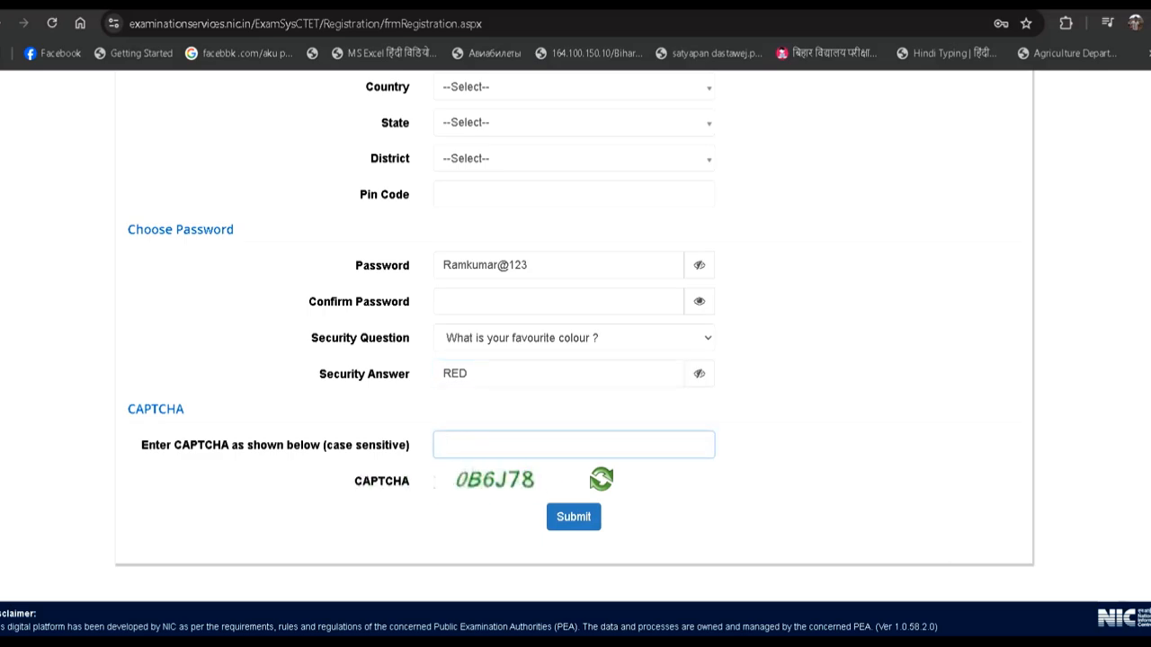
{"action": "left_click_drag", "start_coordinate": [1149, 476], "coordinate": [1139, 273]}
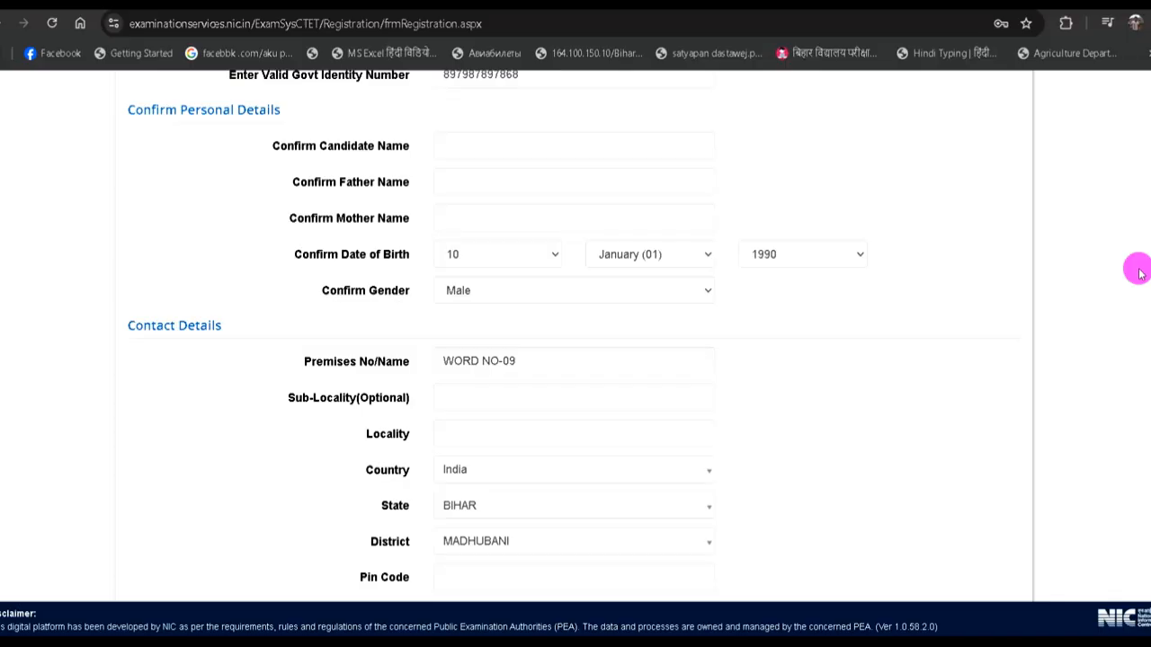
{"action": "left_click_drag", "start_coordinate": [1139, 272], "coordinate": [1140, 468]}
{"action": "left_click", "coordinate": [487, 376]}
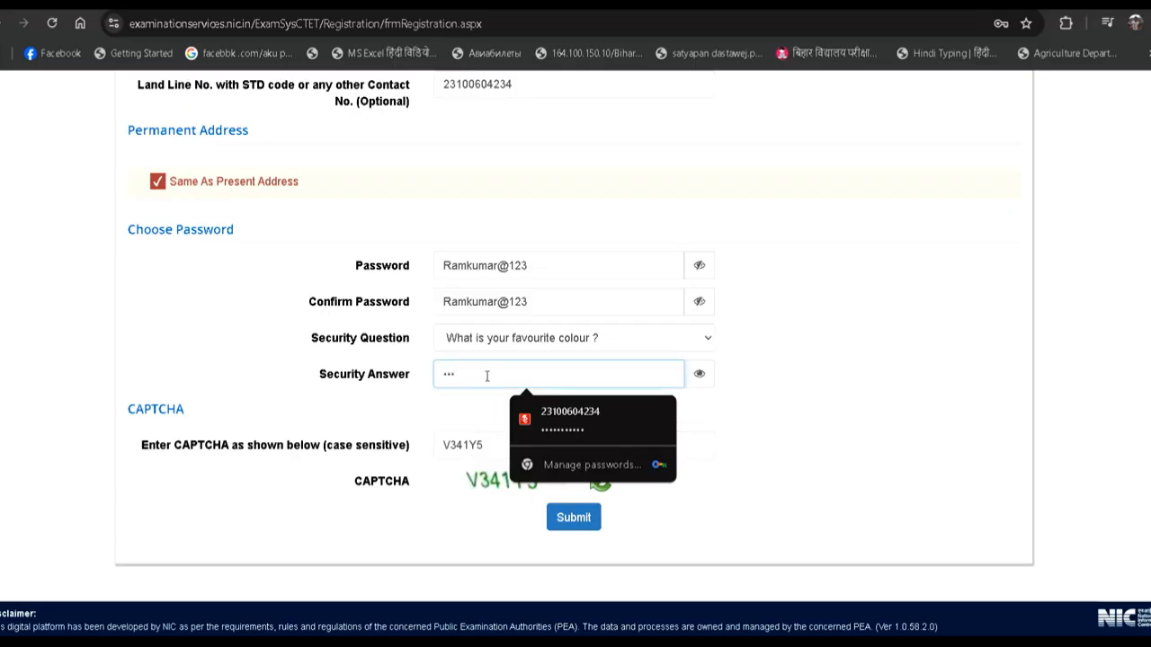
{"action": "left_click", "coordinate": [563, 525]}
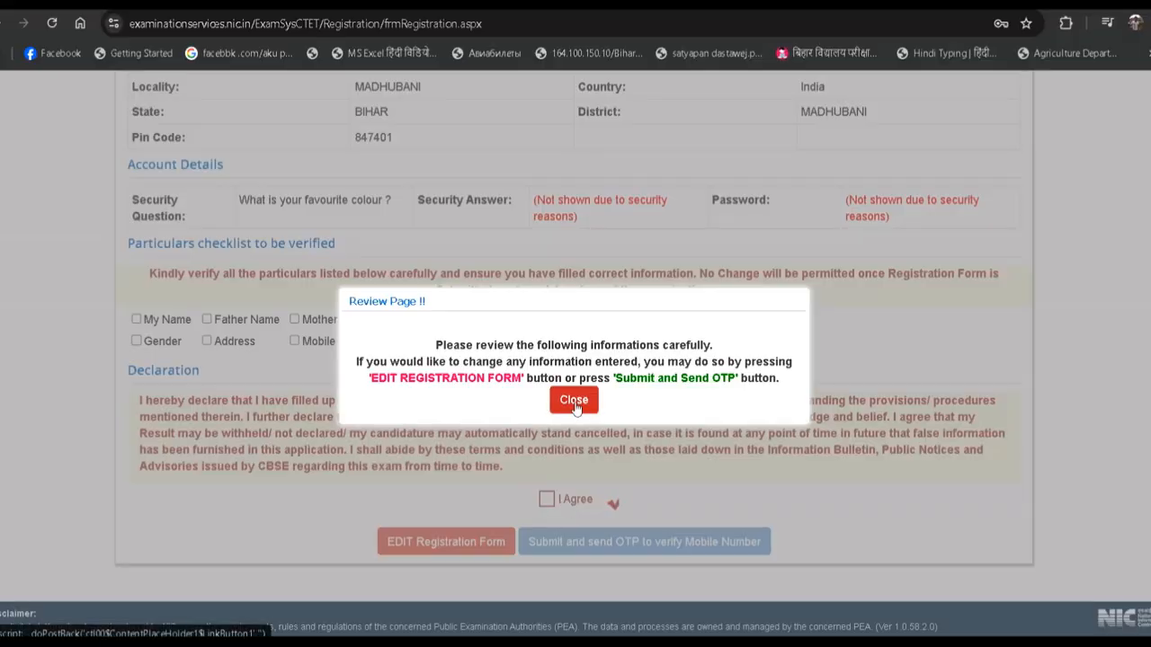
{"action": "left_click", "coordinate": [574, 400]}
{"action": "scroll", "coordinate": [575, 360], "scroll_direction": "up", "scroll_amount": 3}
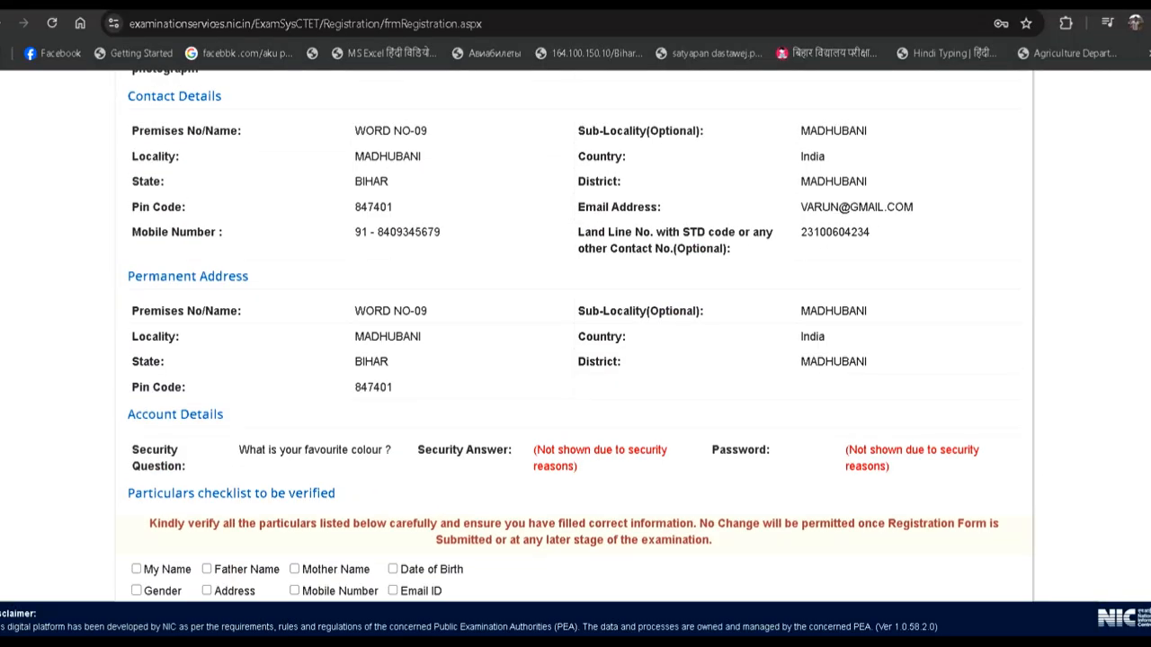
{"action": "scroll", "coordinate": [576, 360], "scroll_direction": "up", "scroll_amount": 4}
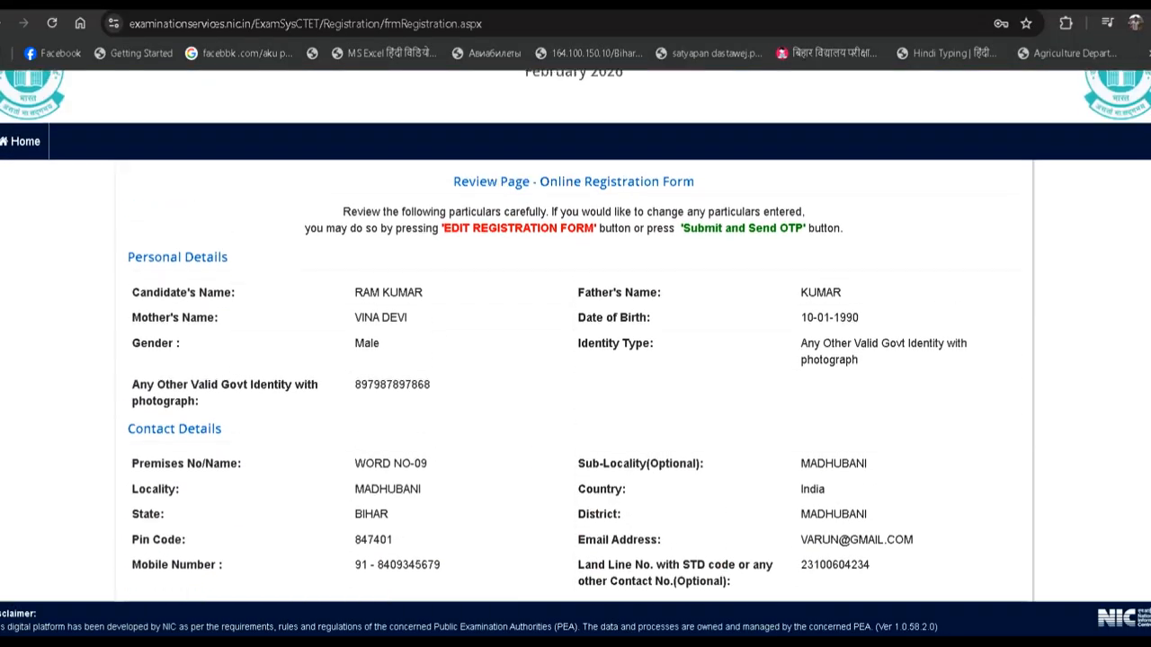
{"action": "scroll", "coordinate": [576, 359], "scroll_direction": "up", "scroll_amount": 1}
{"action": "scroll", "coordinate": [528, 213], "scroll_direction": "down", "scroll_amount": 3}
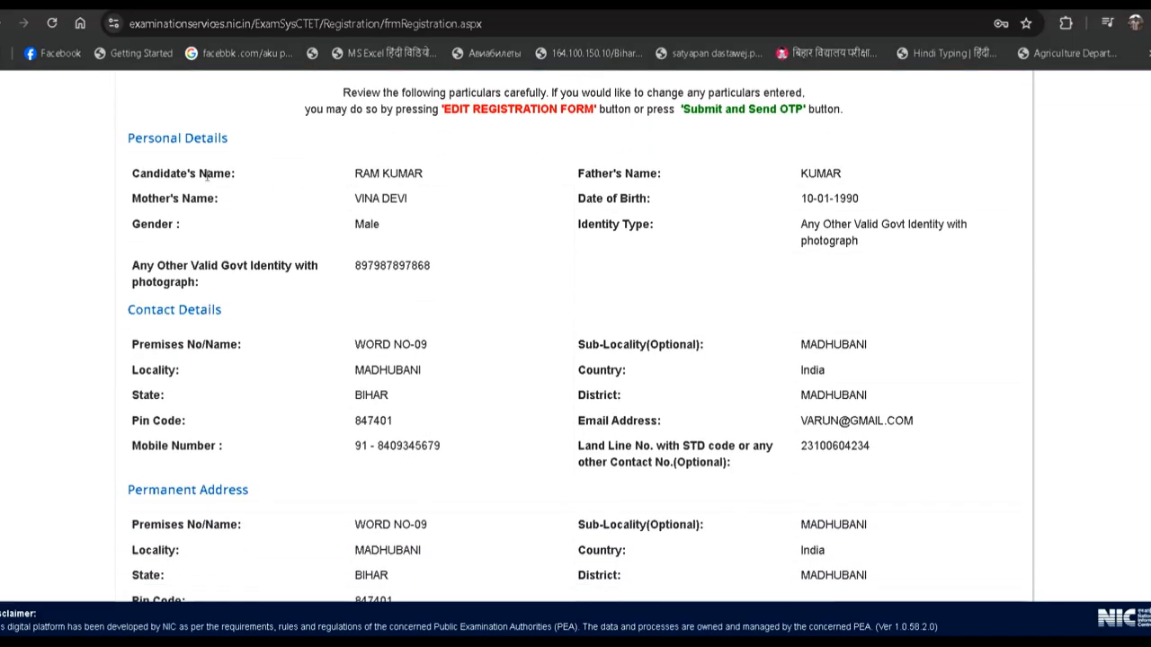
{"action": "left_click_drag", "start_coordinate": [135, 172], "coordinate": [424, 173]}
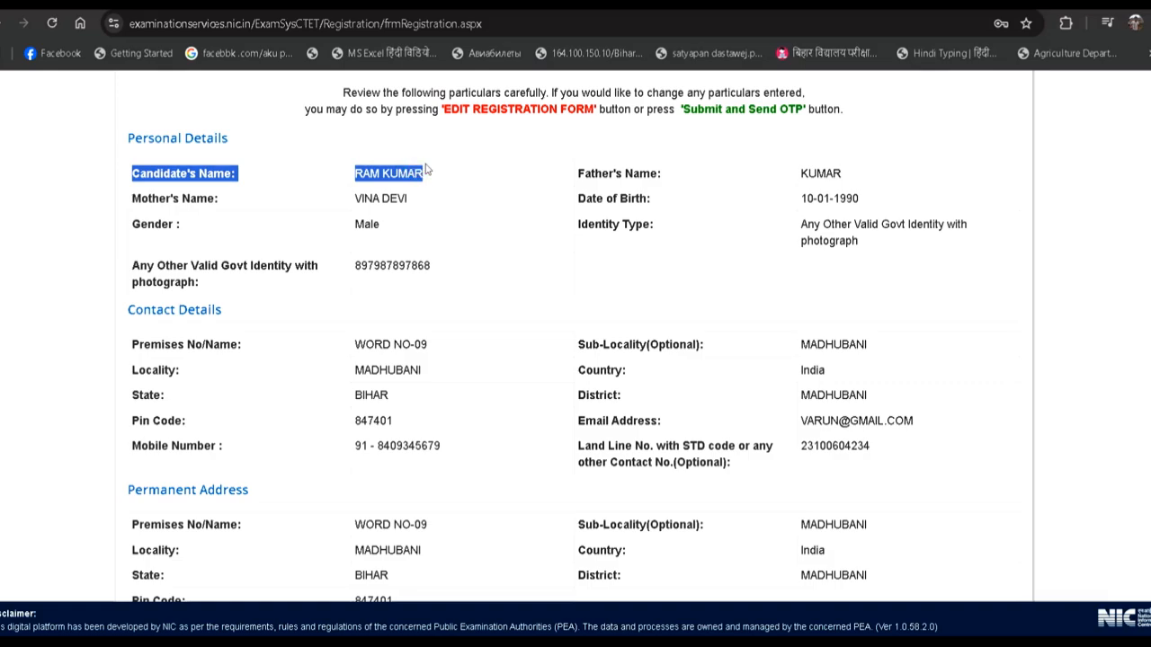
{"action": "left_click_drag", "start_coordinate": [870, 180], "coordinate": [791, 170]}
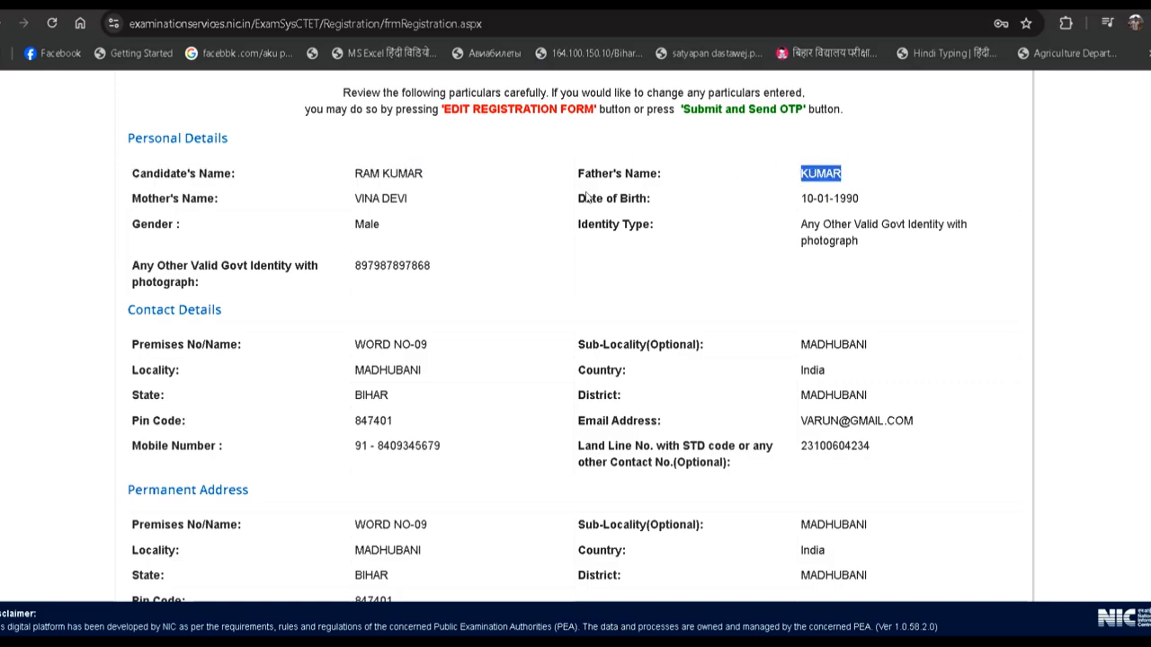
{"action": "left_click_drag", "start_coordinate": [415, 203], "coordinate": [294, 201]}
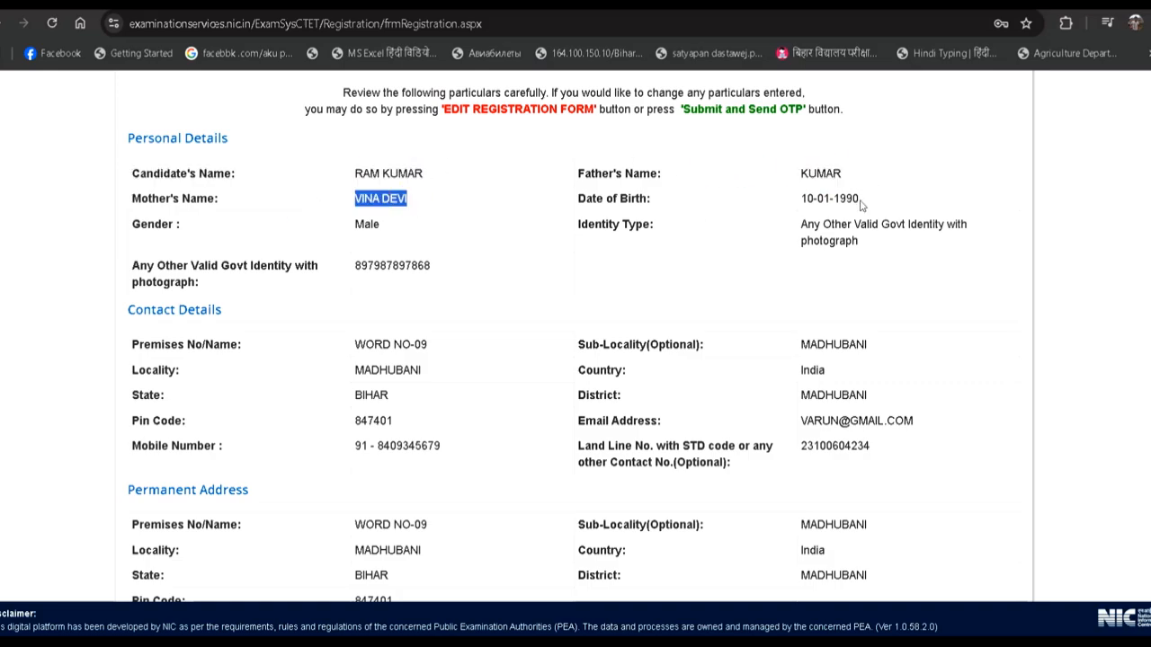
{"action": "left_click_drag", "start_coordinate": [865, 205], "coordinate": [754, 206]}
{"action": "left_click_drag", "start_coordinate": [434, 232], "coordinate": [333, 231]}
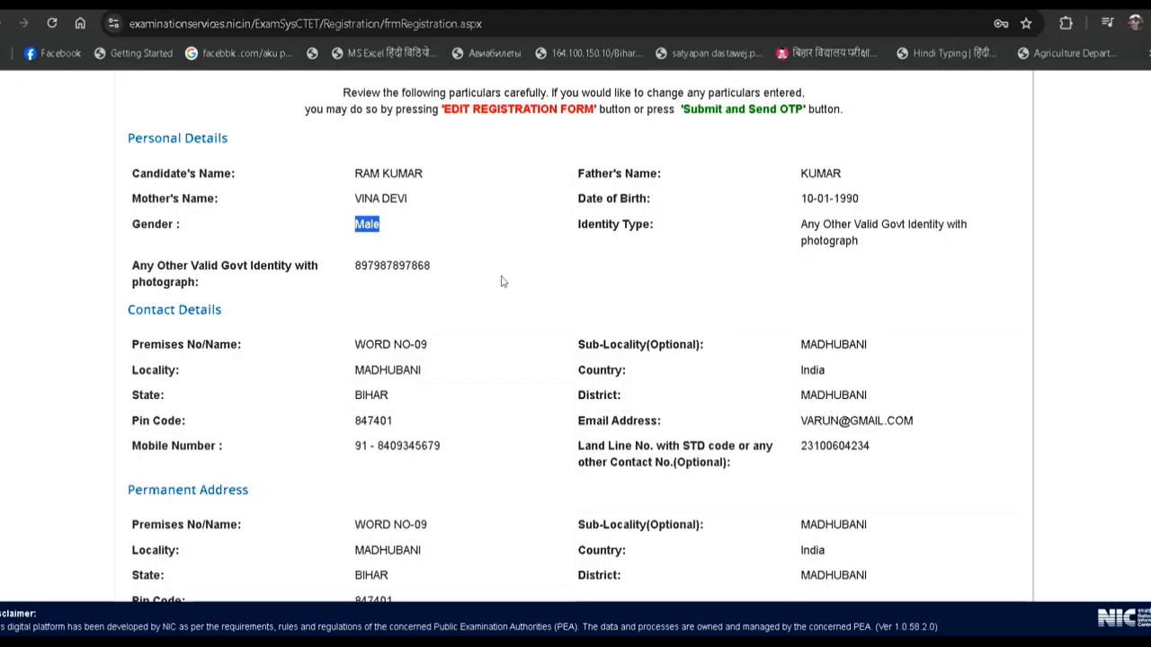
{"action": "left_click_drag", "start_coordinate": [804, 224], "coordinate": [883, 245]}
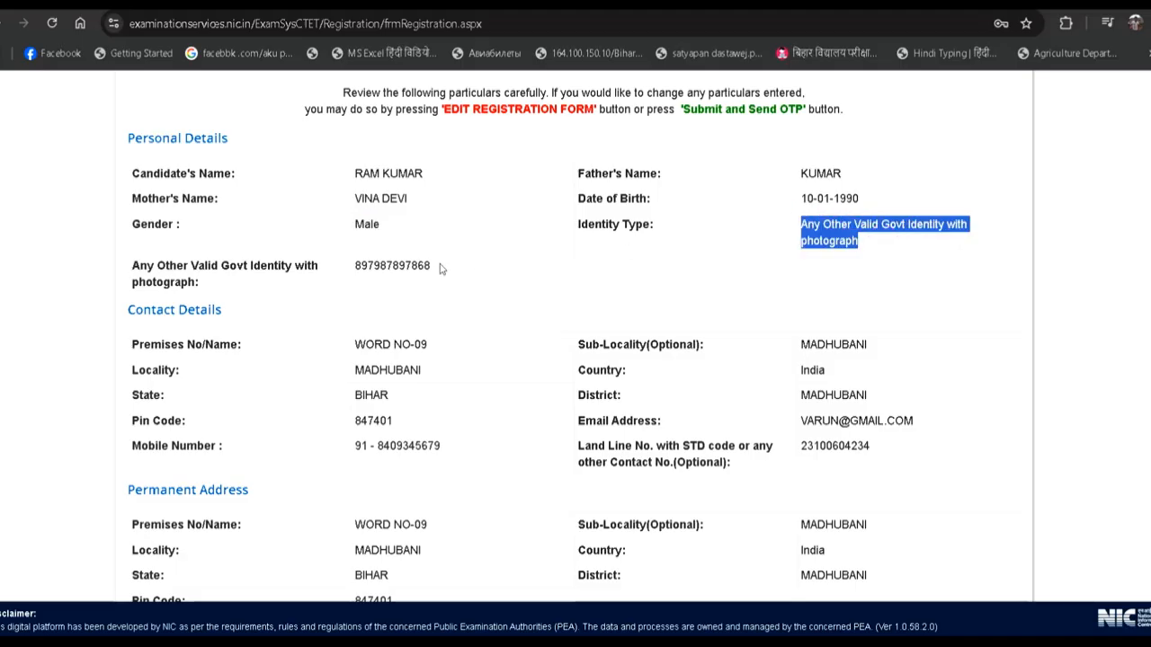
{"action": "left_click_drag", "start_coordinate": [434, 266], "coordinate": [362, 265]}
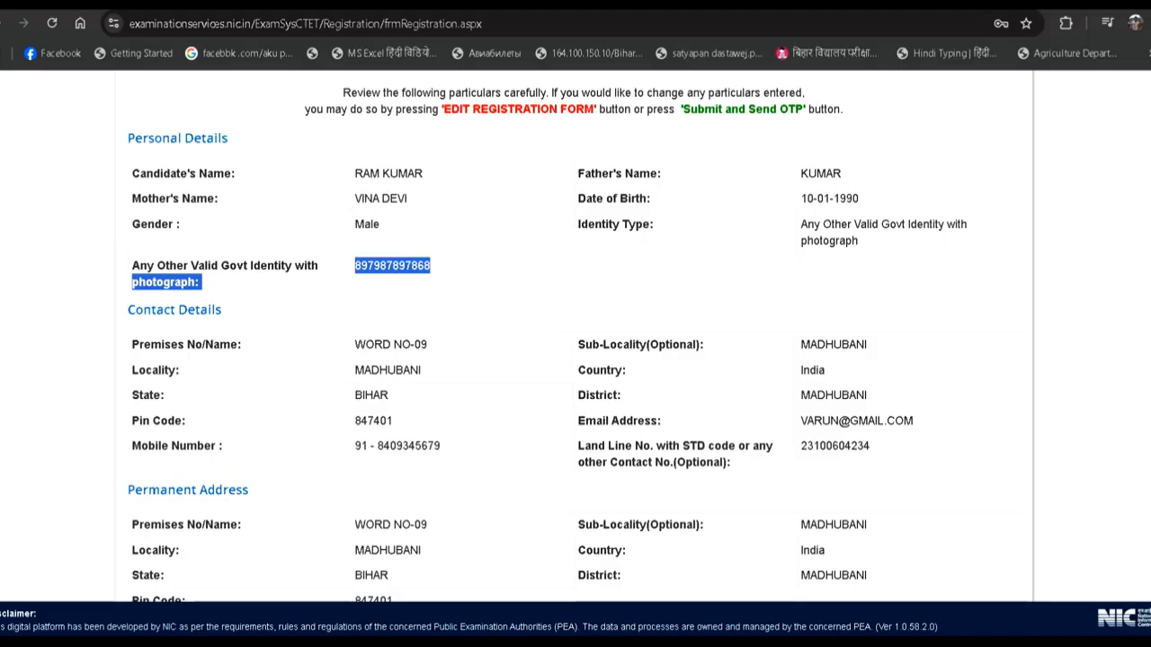
{"action": "scroll", "coordinate": [527, 281], "scroll_direction": "down", "scroll_amount": 2}
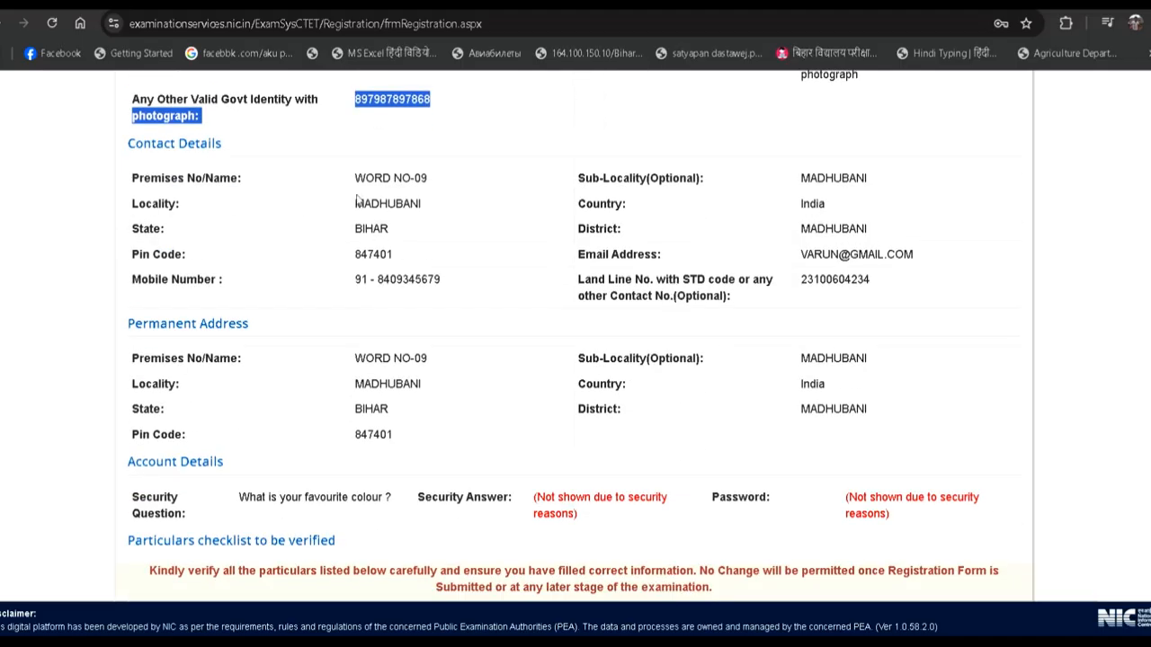
Tick name, father's name, mother's name and date of birth as verified in the checklist.
{"action": "left_click_drag", "start_coordinate": [357, 177], "coordinate": [904, 343]}
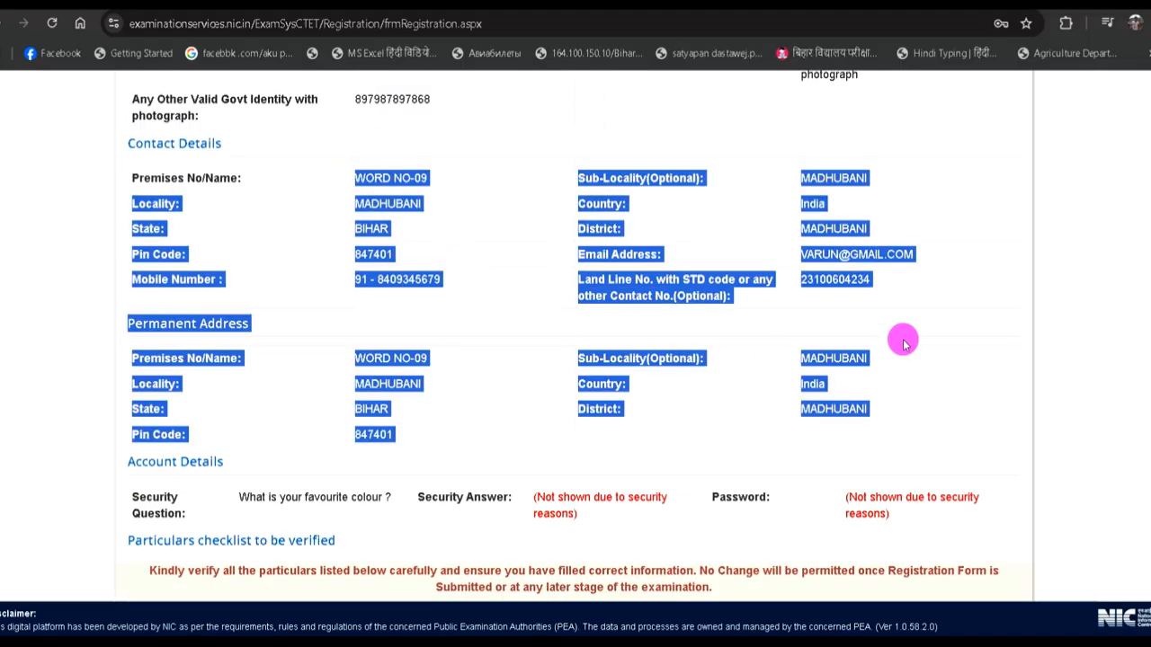
{"action": "scroll", "coordinate": [1067, 380], "scroll_direction": "down", "scroll_amount": 2}
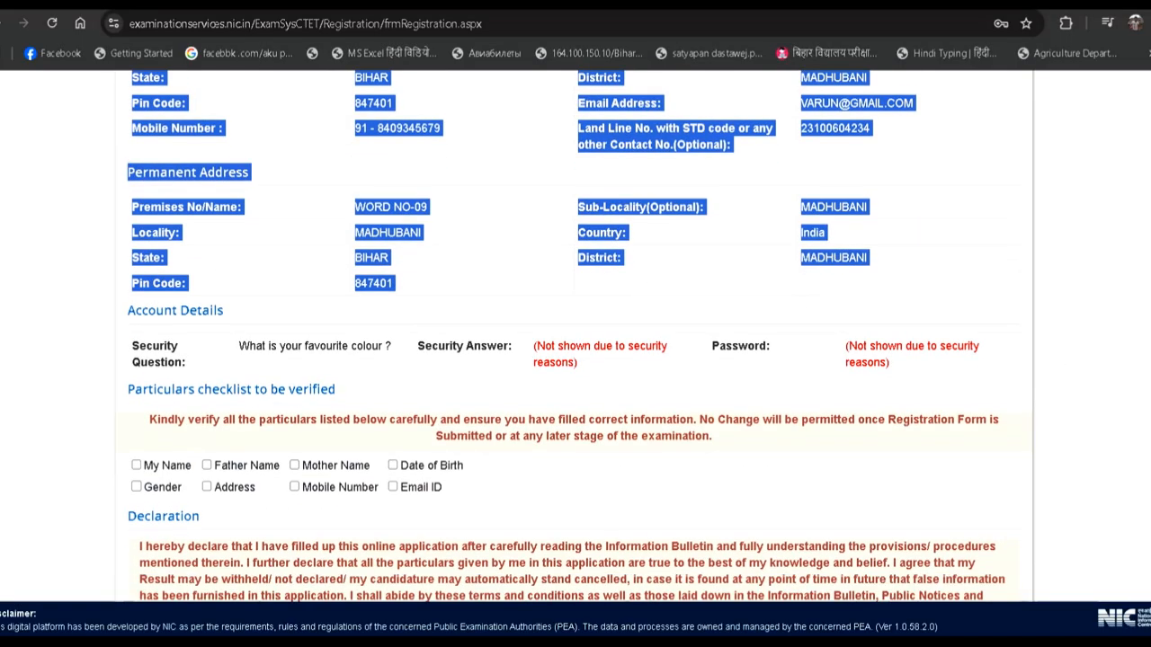
{"action": "scroll", "coordinate": [968, 416], "scroll_direction": "down", "scroll_amount": 1}
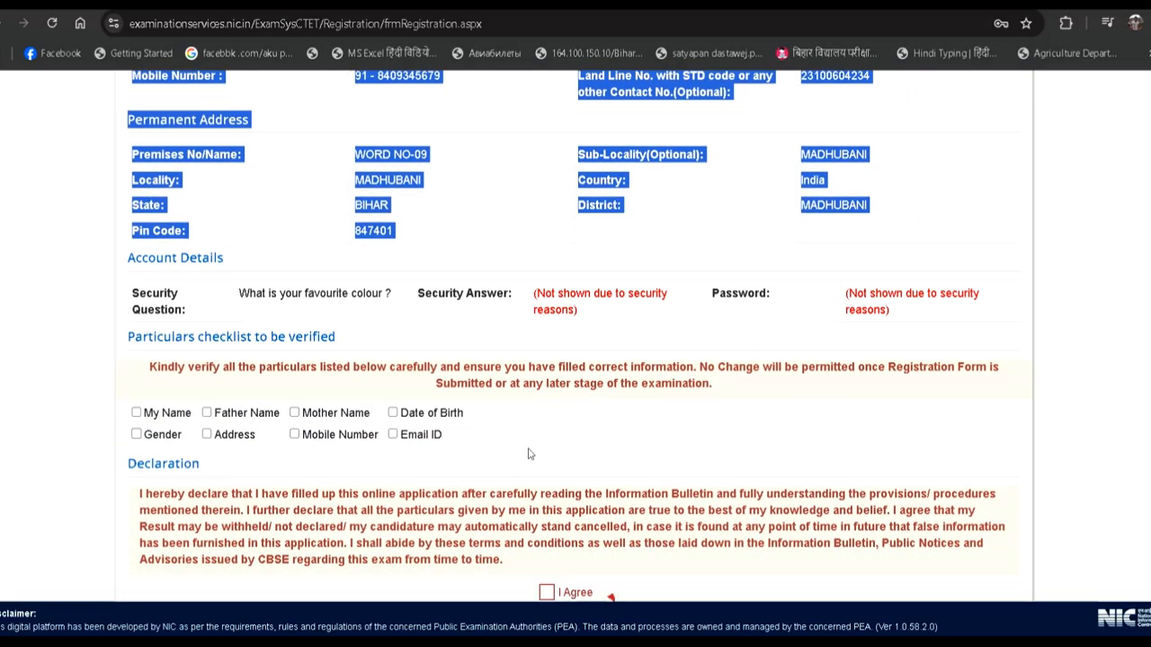
{"action": "left_click", "coordinate": [136, 412]}
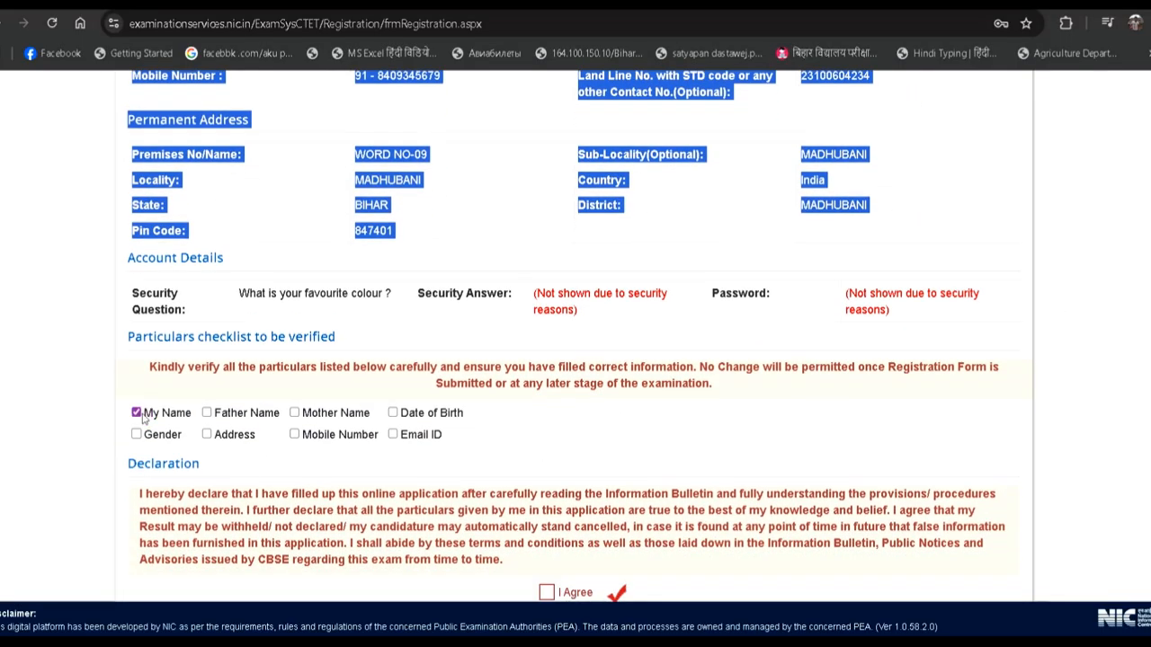
{"action": "left_click", "coordinate": [206, 413]}
{"action": "left_click", "coordinate": [294, 413]}
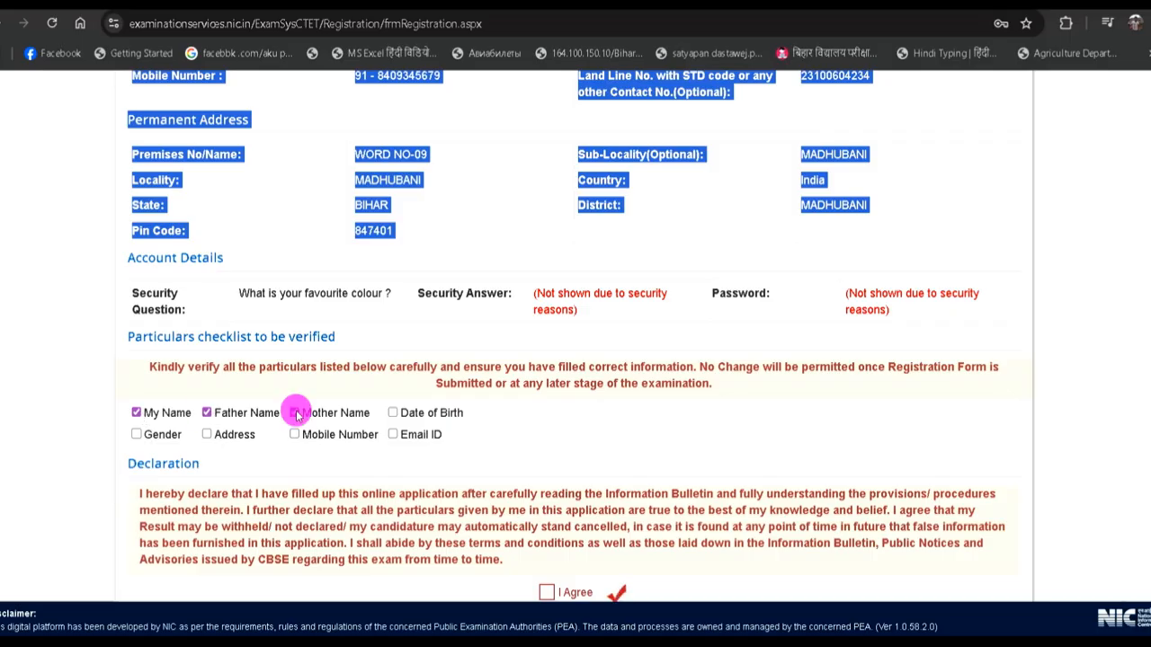
{"action": "left_click", "coordinate": [393, 413]}
Tick email, mobile number, address and gender as verified, then accept the I Agree declaration.
{"action": "left_click", "coordinate": [393, 435]}
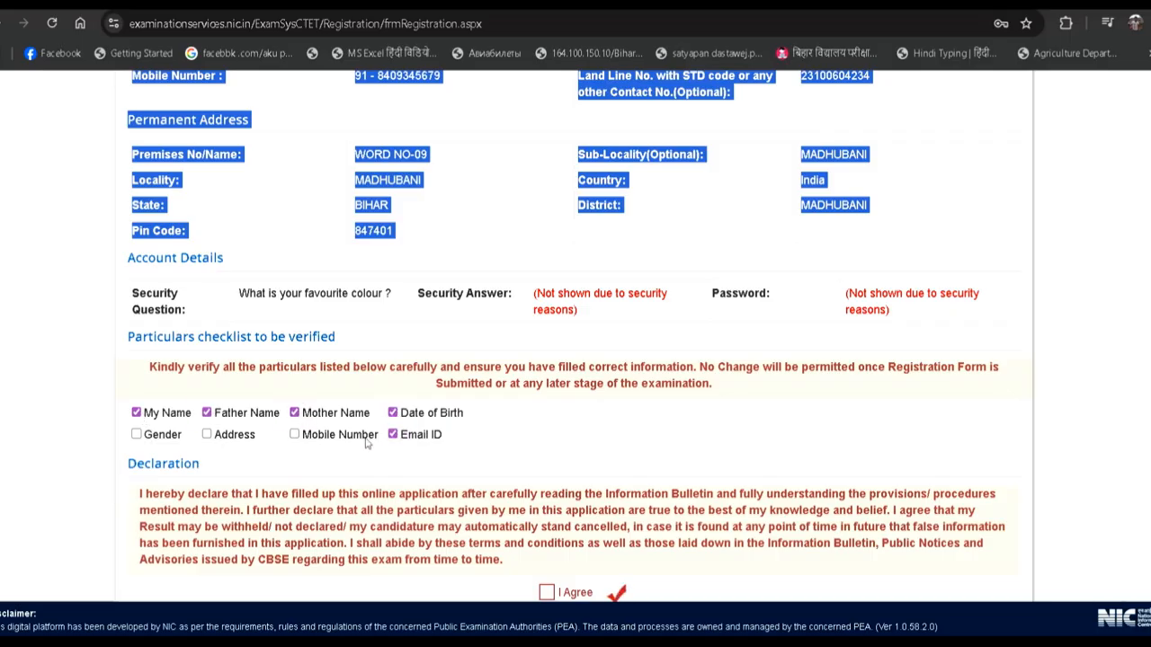
{"action": "left_click", "coordinate": [295, 435]}
{"action": "left_click", "coordinate": [226, 438]}
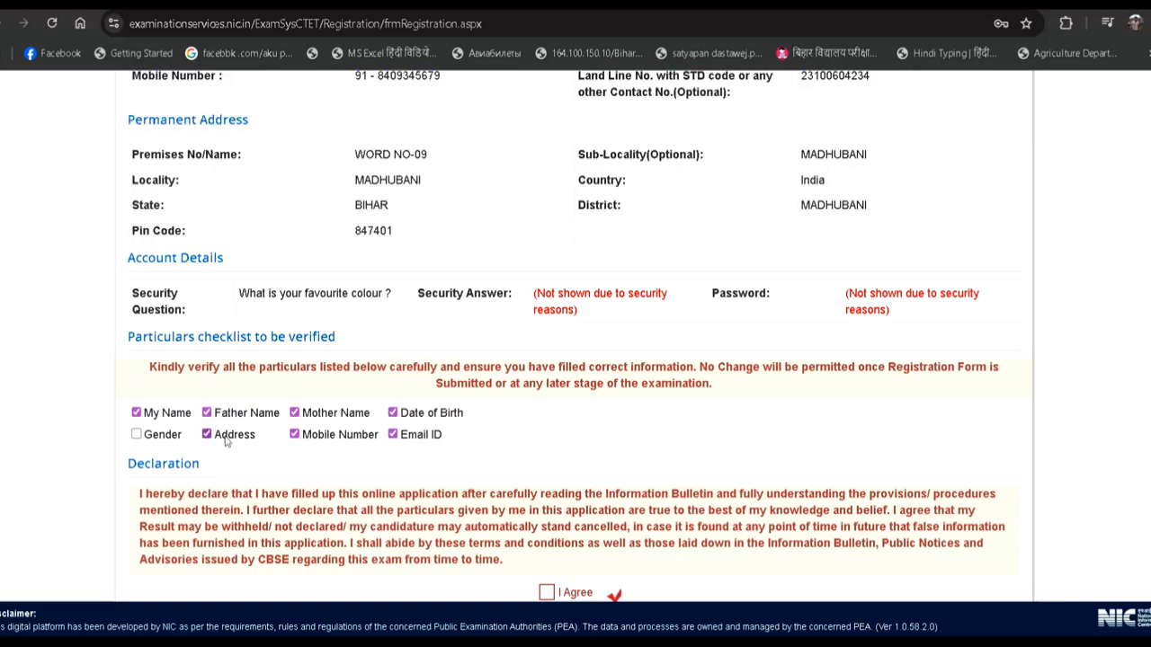
{"action": "left_click", "coordinate": [137, 435]}
{"action": "scroll", "coordinate": [566, 336], "scroll_direction": "down", "scroll_amount": 1}
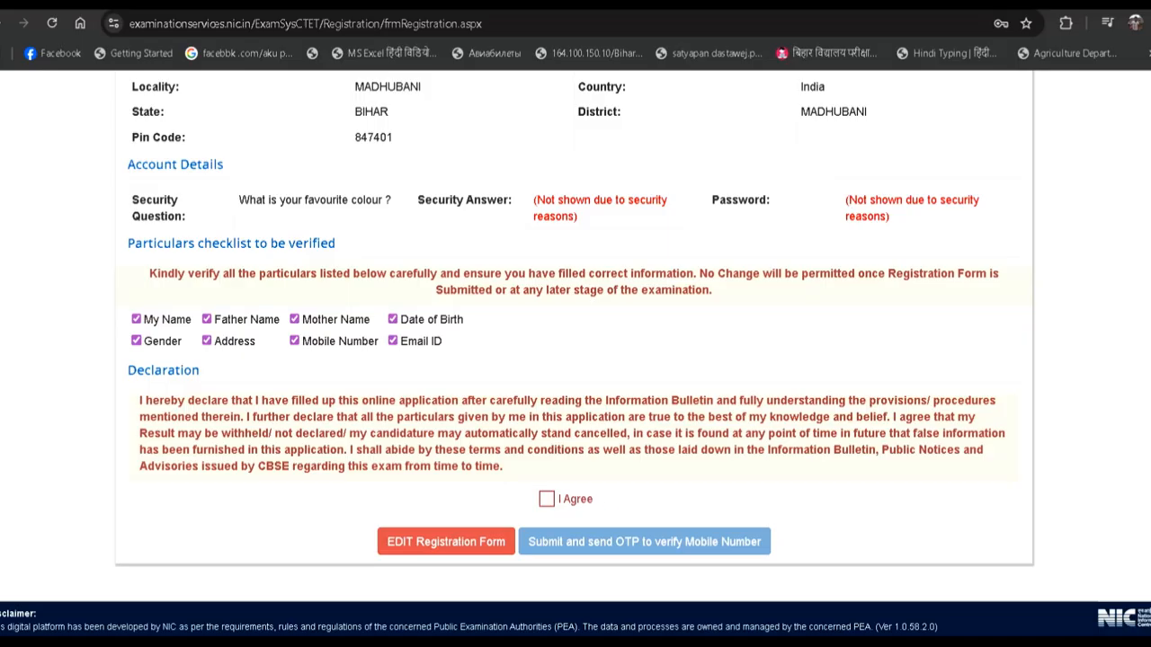
{"action": "left_click", "coordinate": [549, 500]}
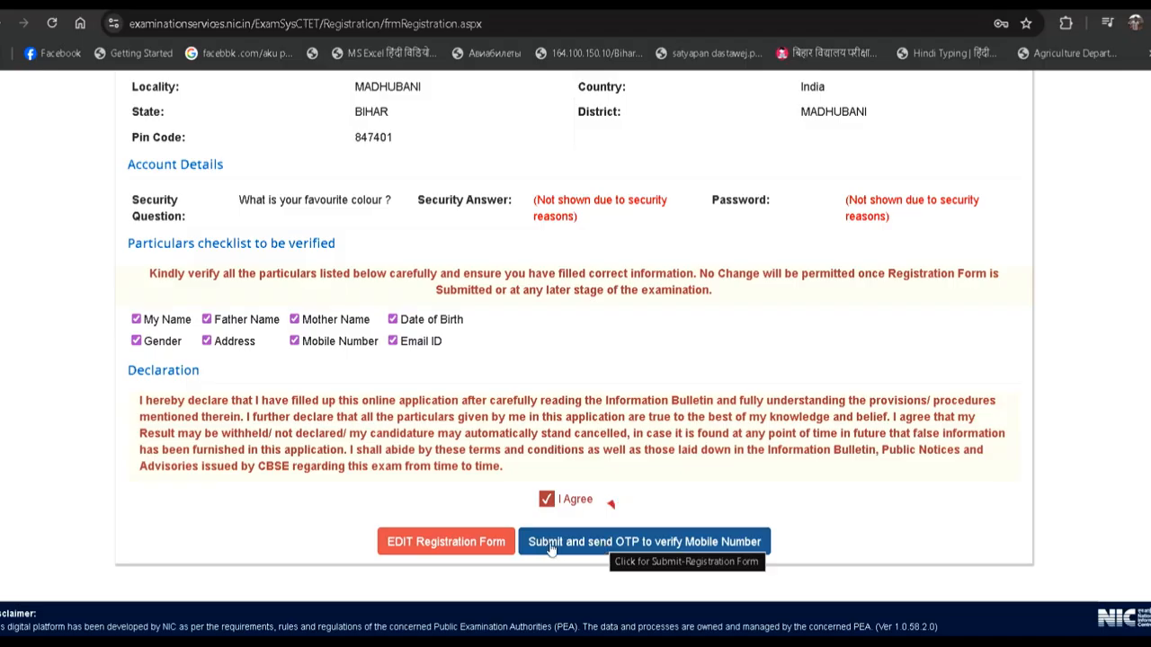
Submit the registration form, confirm the OTP request with Yes, and enter the received OTP.
{"action": "left_click", "coordinate": [710, 547]}
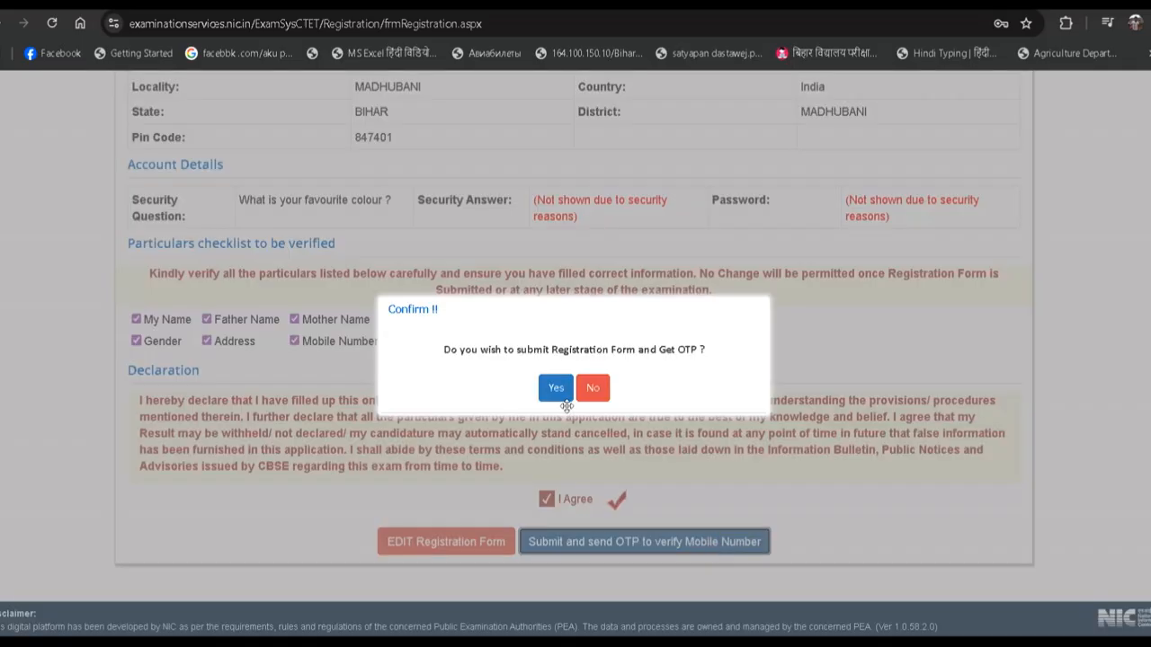
{"action": "left_click", "coordinate": [553, 388]}
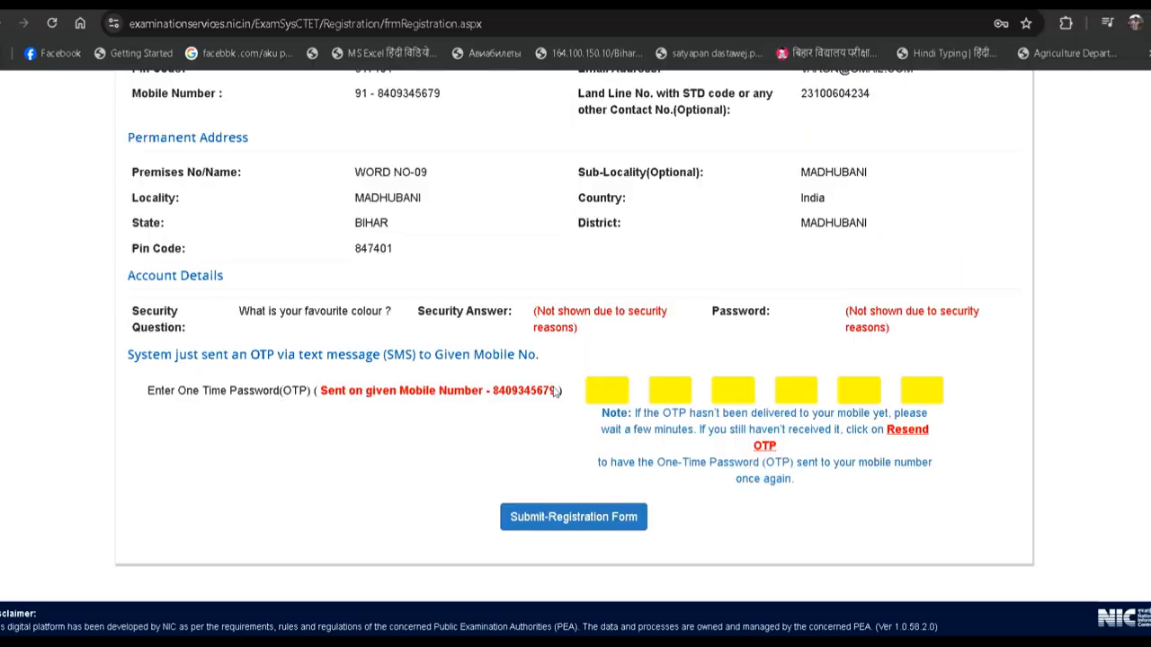
{"action": "left_click", "coordinate": [606, 392]}
{"action": "scroll", "coordinate": [576, 336], "scroll_direction": "up", "scroll_amount": 5}
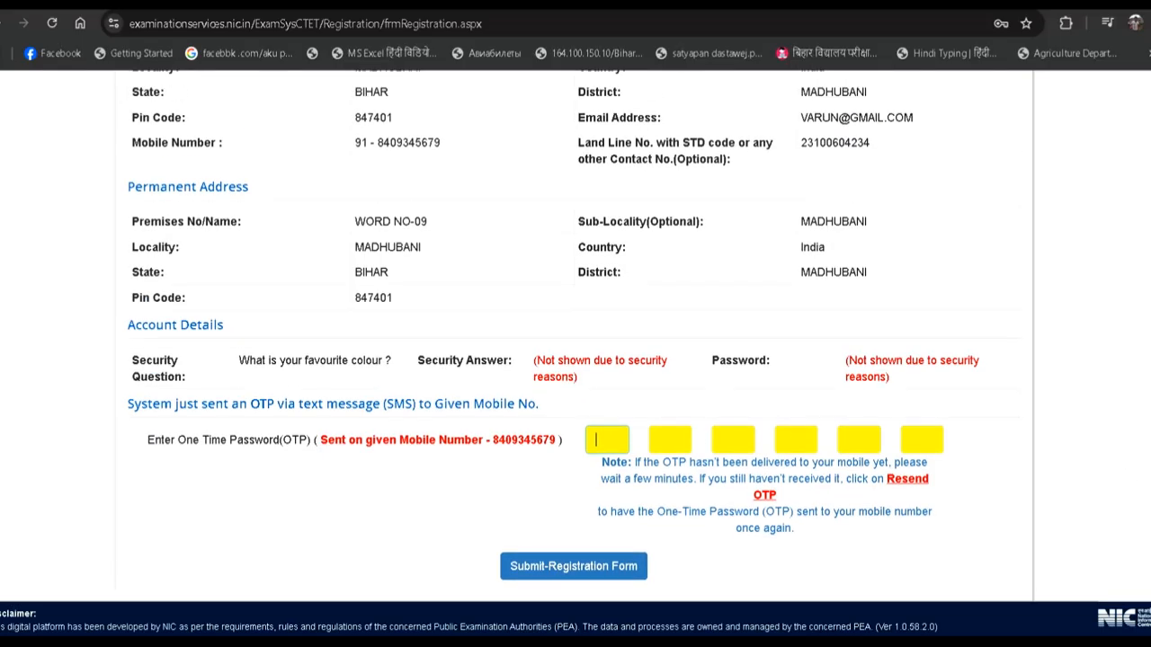
{"action": "scroll", "coordinate": [575, 336], "scroll_direction": "down", "scroll_amount": 5}
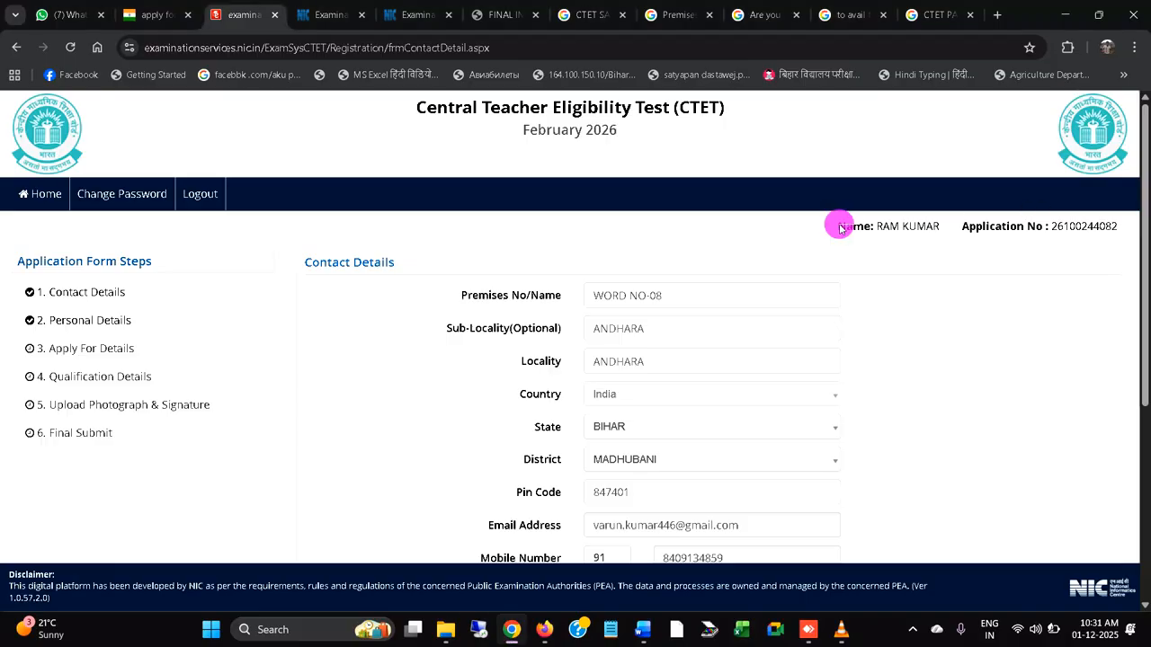
Review the prefilled contact details, including the candidate name and premises name entry.
{"action": "left_click_drag", "start_coordinate": [835, 226], "coordinate": [1114, 283]}
{"action": "left_click", "coordinate": [946, 229]}
{"action": "left_click", "coordinate": [678, 182]}
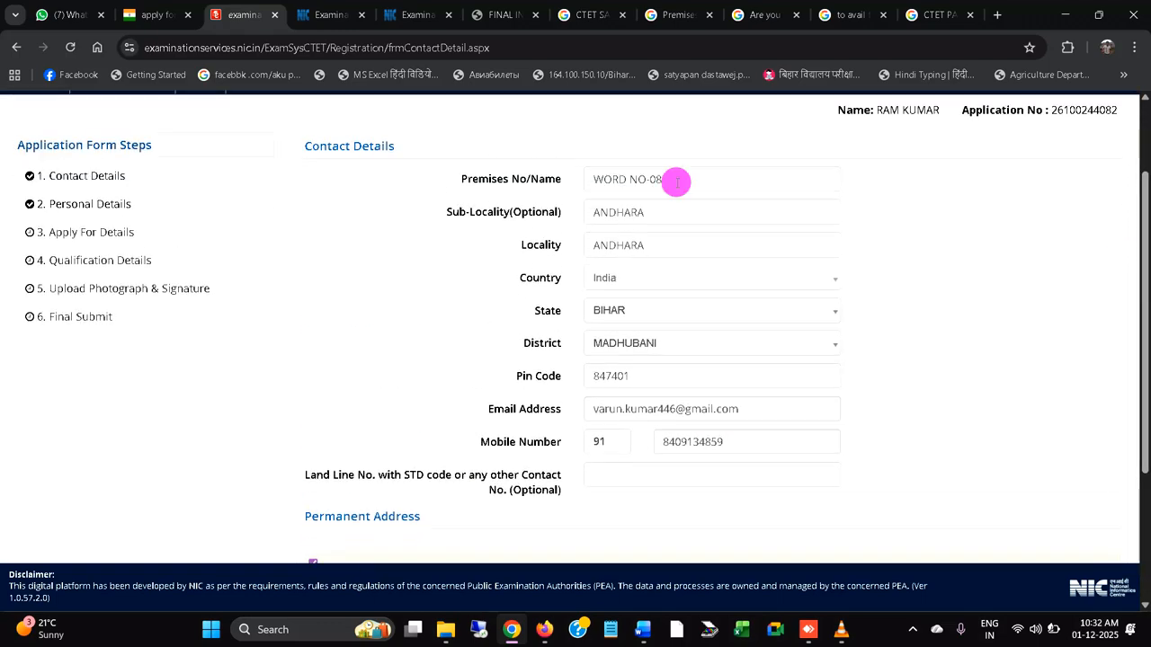
{"action": "left_click_drag", "start_coordinate": [1147, 192], "coordinate": [1138, 283]}
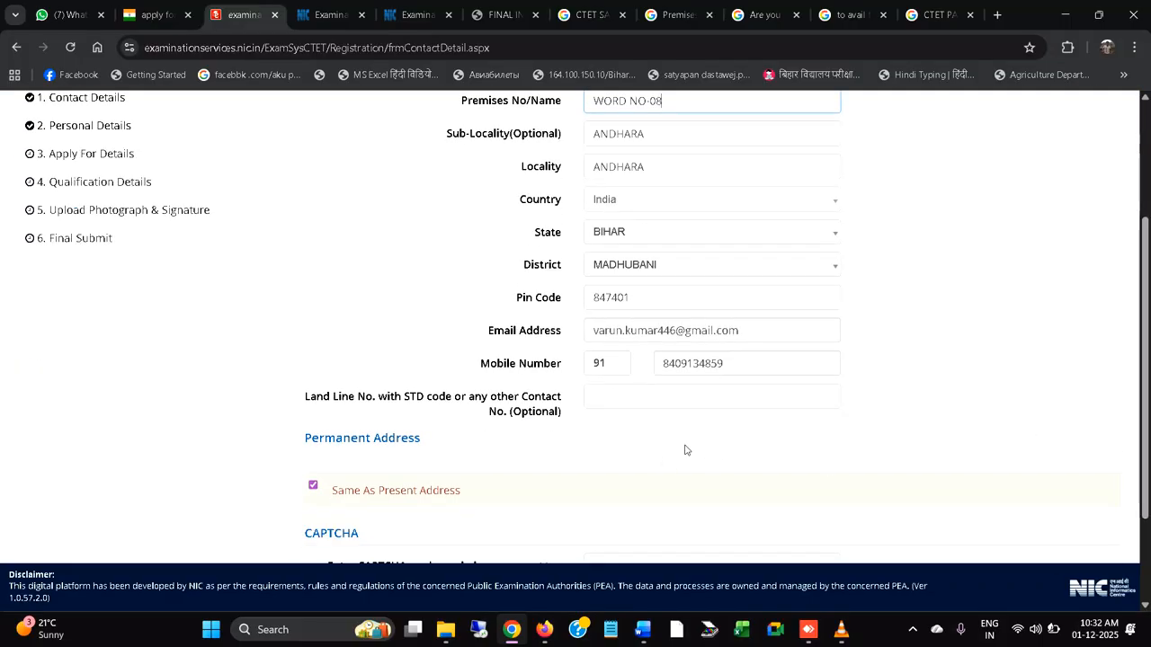
{"action": "left_click_drag", "start_coordinate": [1145, 358], "coordinate": [1144, 454]}
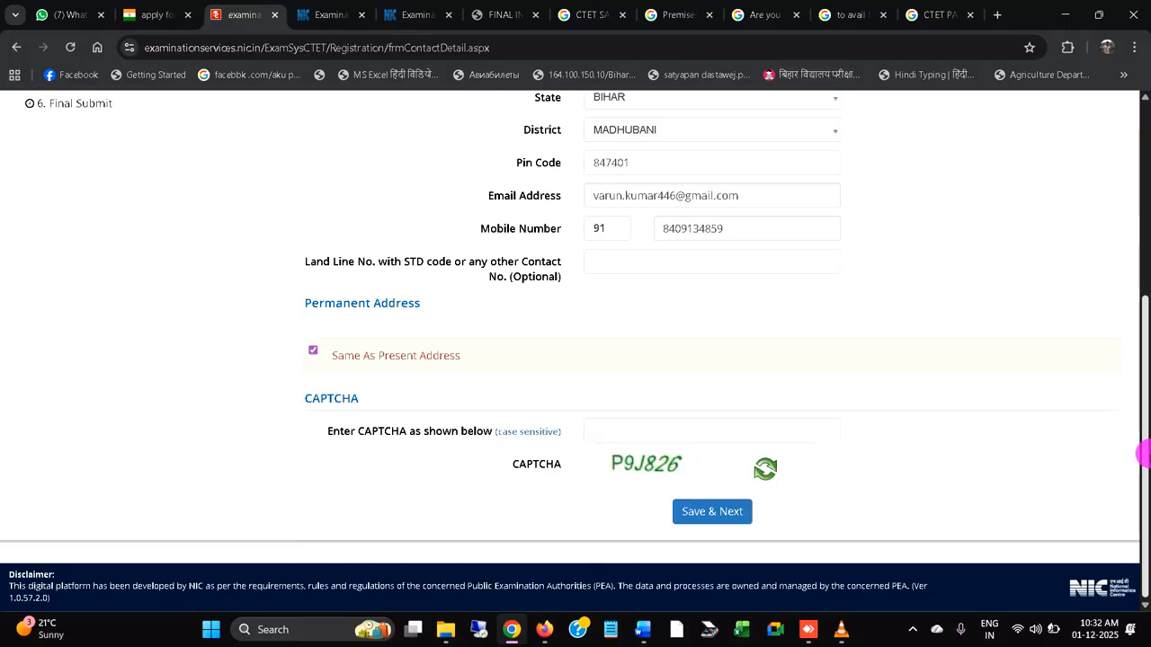
Enter the CAPTCHA and save the Contact Details section, confirming with Yes.
{"action": "left_click", "coordinate": [730, 437]}
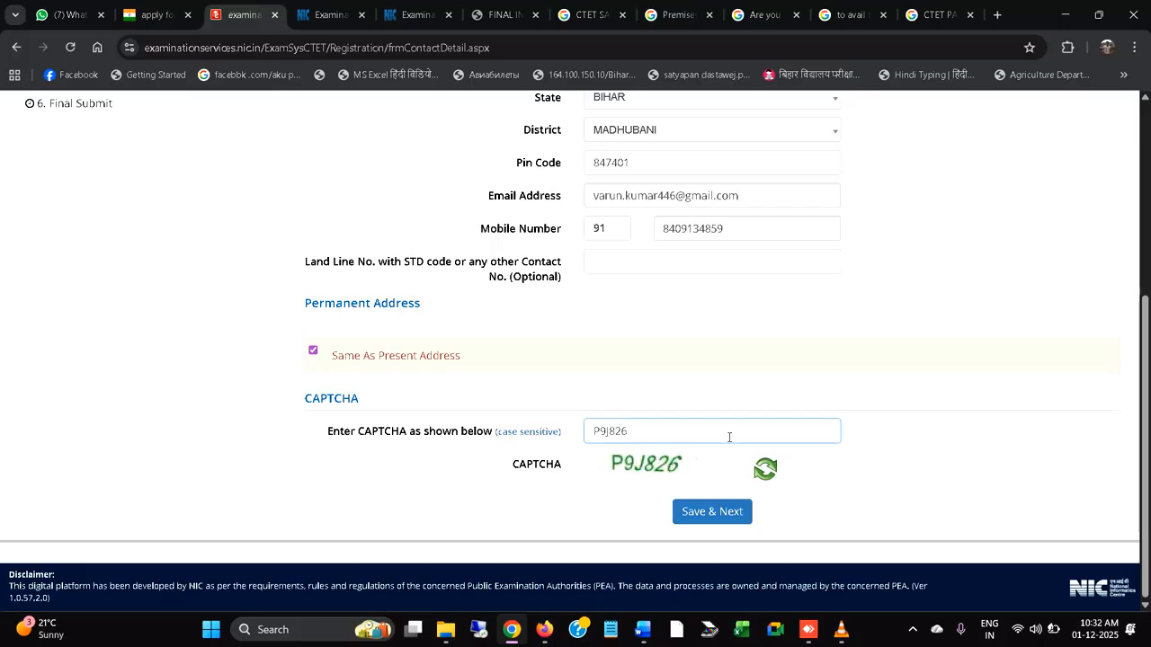
{"action": "left_click", "coordinate": [715, 512]}
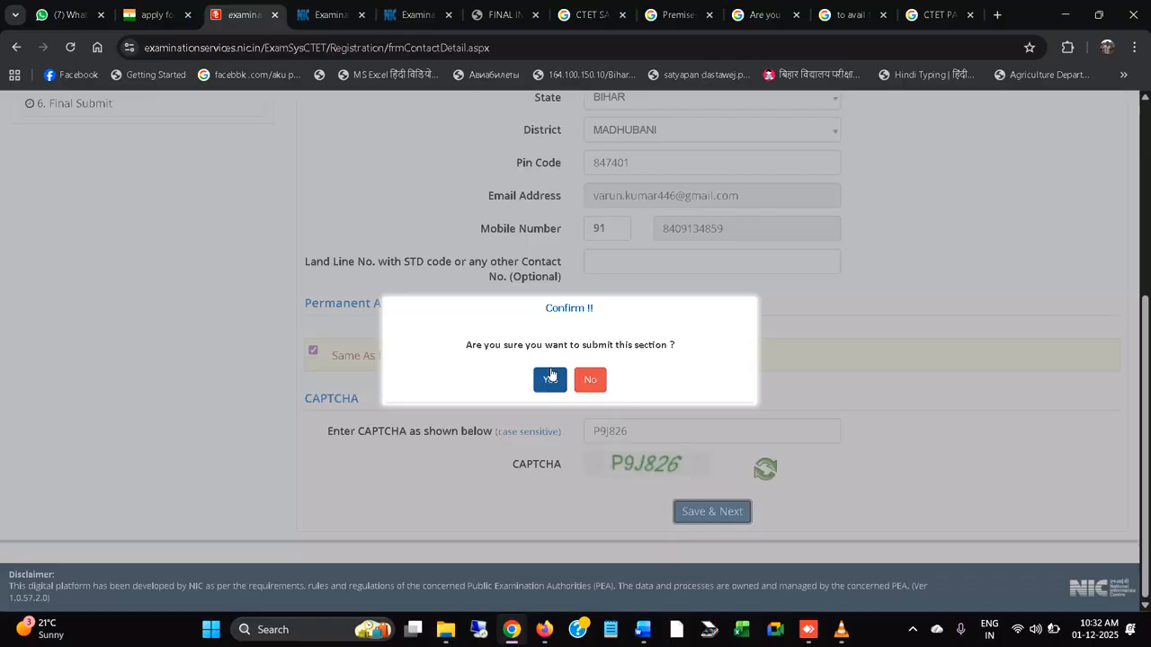
{"action": "left_click", "coordinate": [551, 378]}
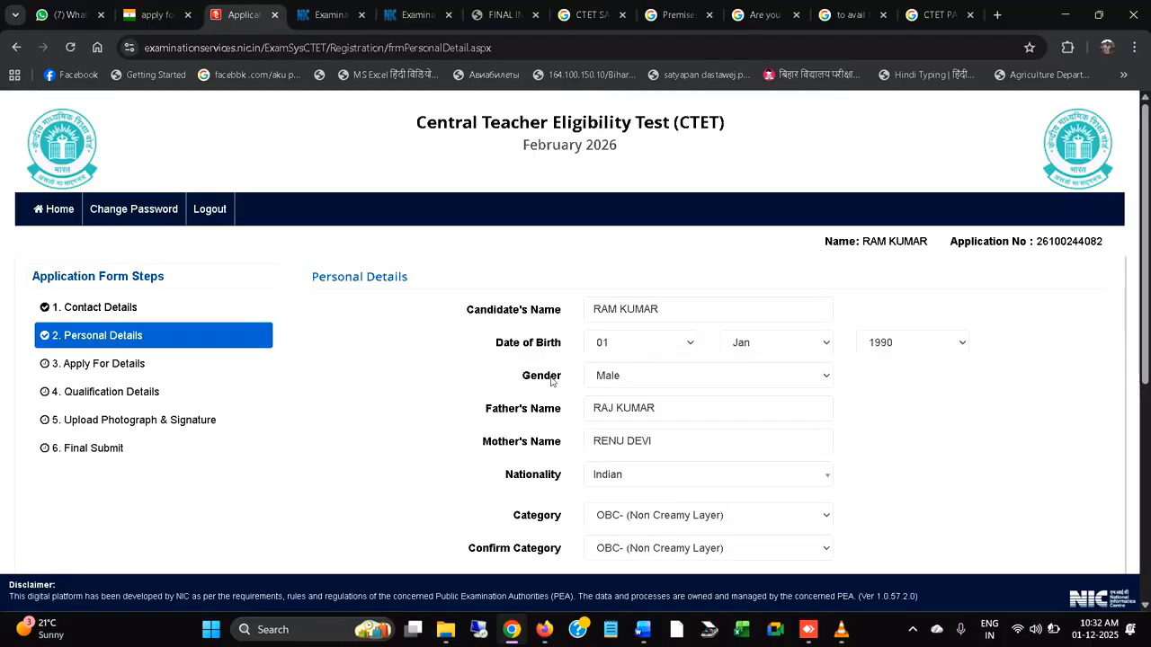
{"action": "scroll", "coordinate": [1146, 385], "scroll_direction": "down", "scroll_amount": 3}
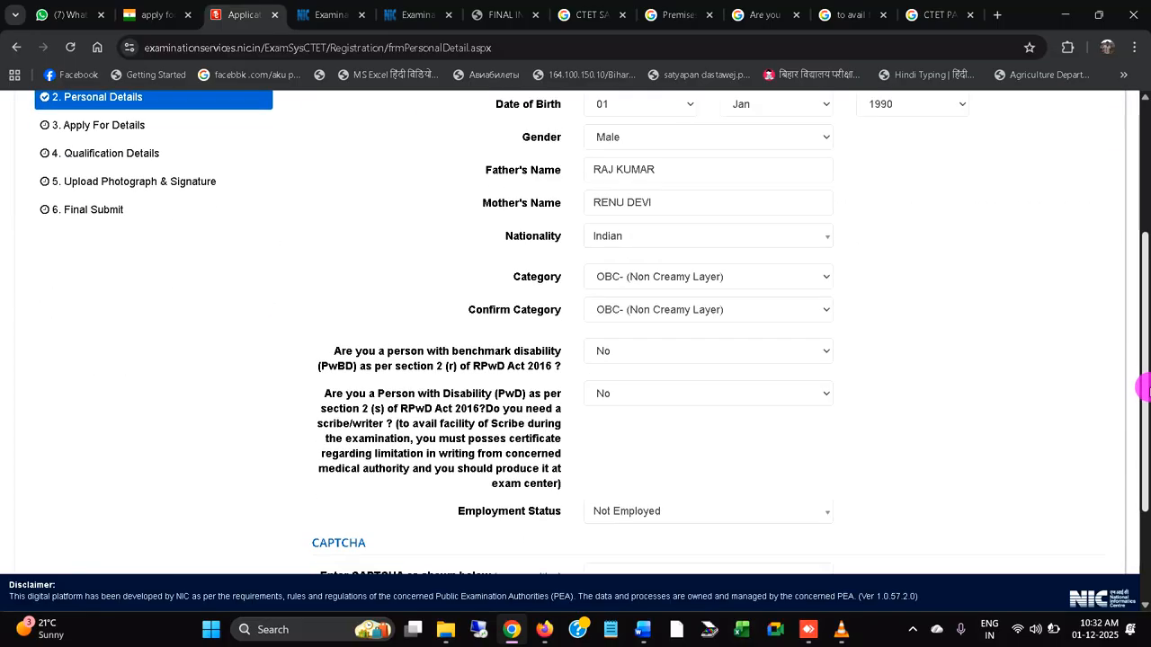
{"action": "scroll", "coordinate": [1136, 324], "scroll_direction": "up", "scroll_amount": 2}
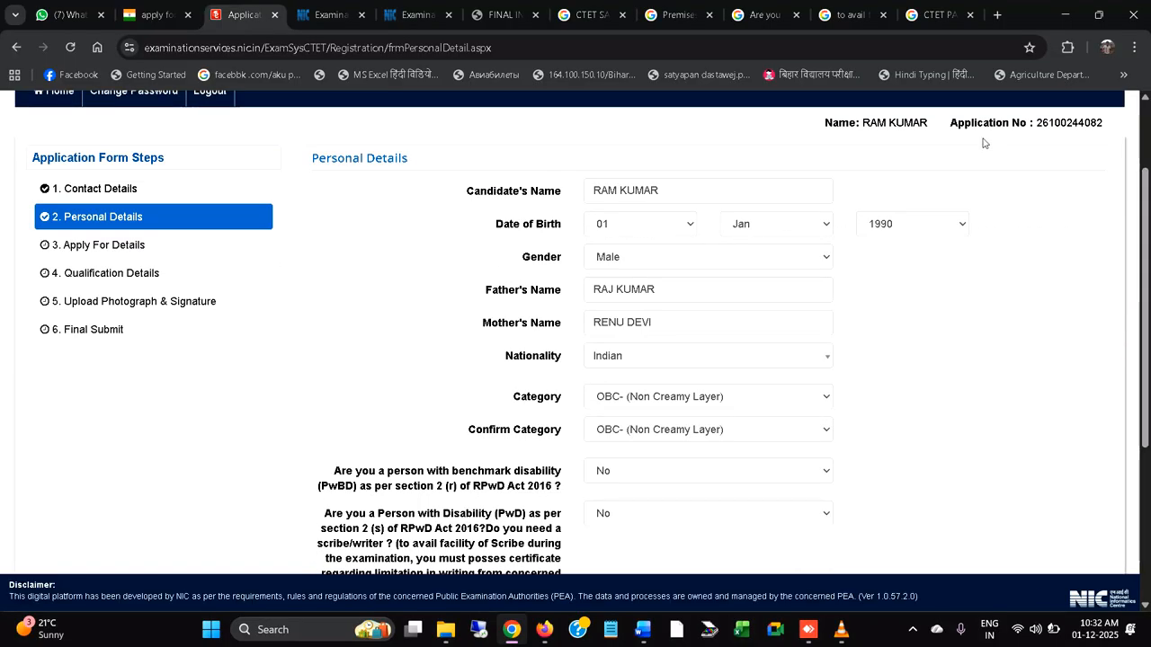
{"action": "left_click_drag", "start_coordinate": [1144, 270], "coordinate": [1140, 232]}
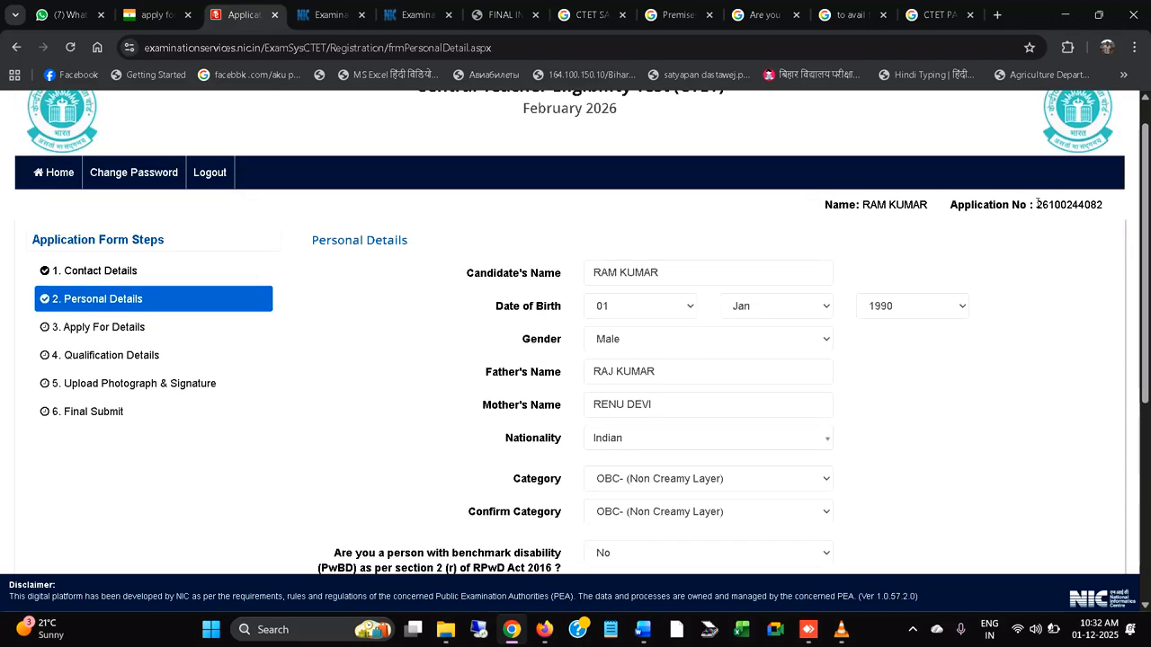
{"action": "left_click", "coordinate": [676, 273]}
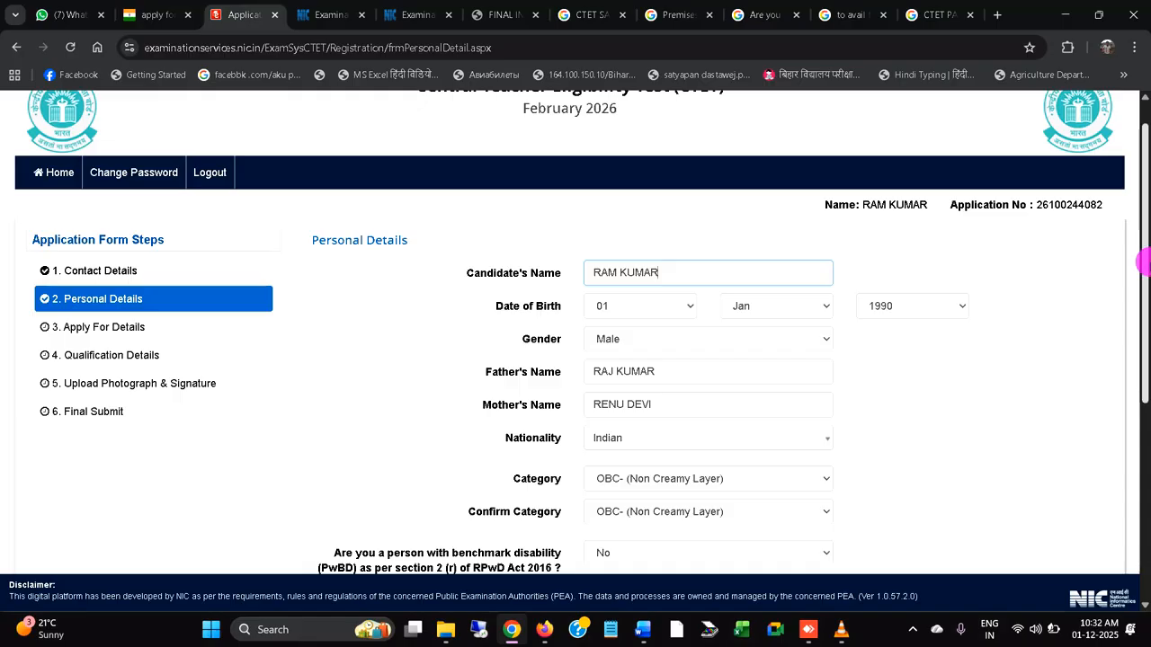
{"action": "left_click_drag", "start_coordinate": [1142, 261], "coordinate": [1133, 385]}
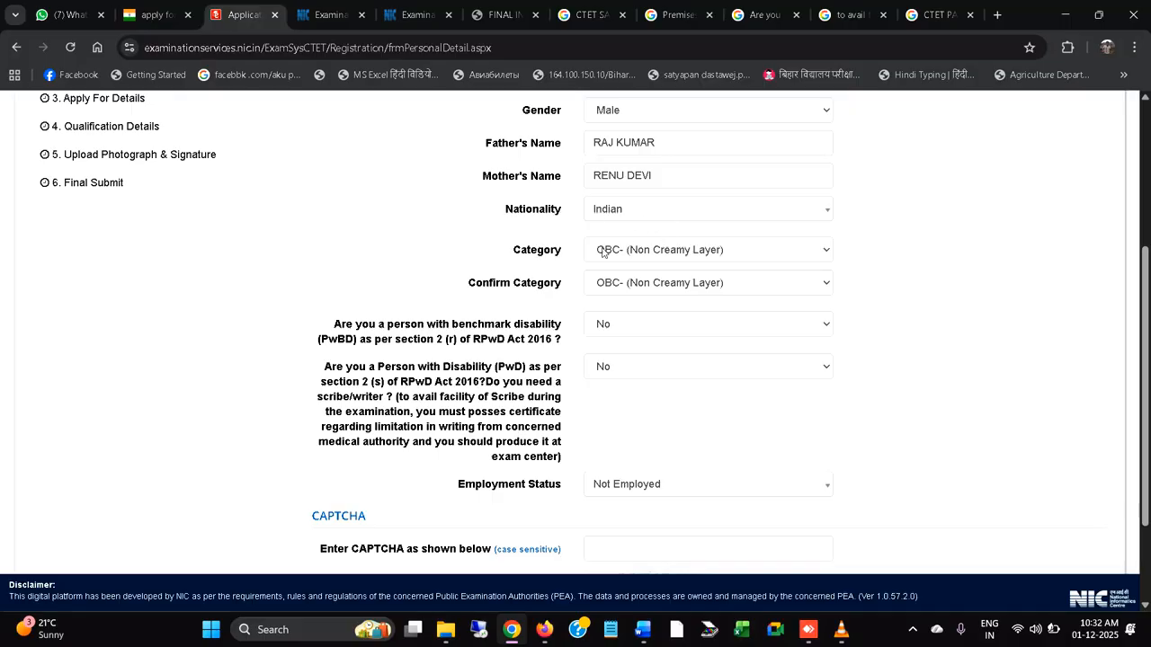
{"action": "left_click", "coordinate": [774, 252]}
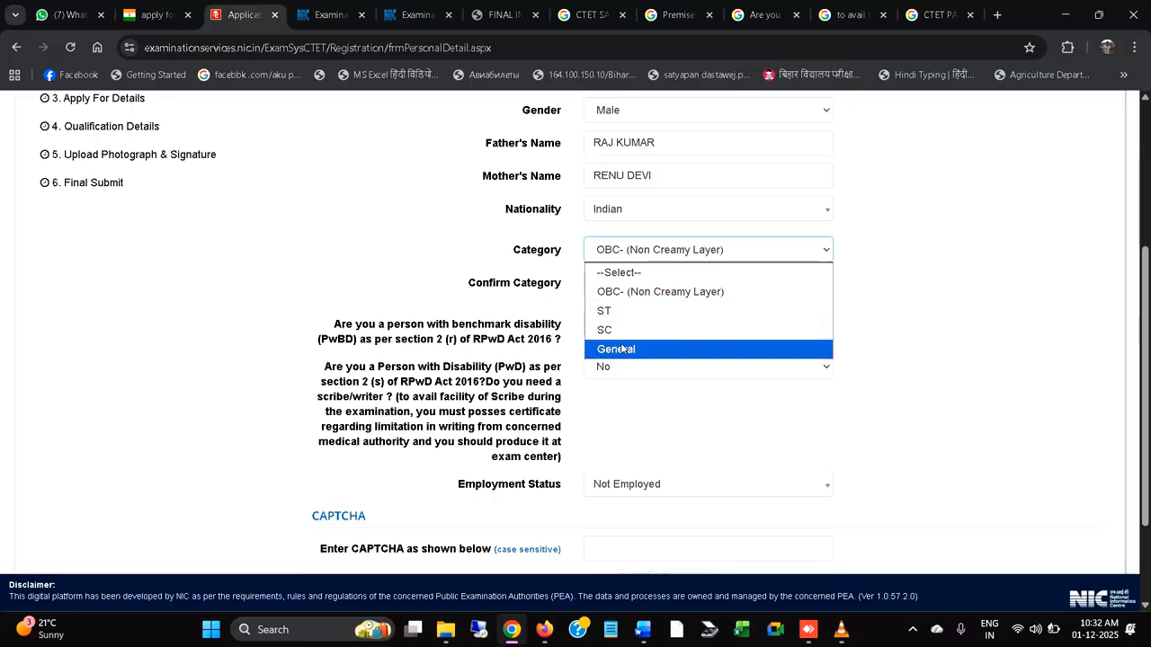
{"action": "left_click", "coordinate": [895, 262]}
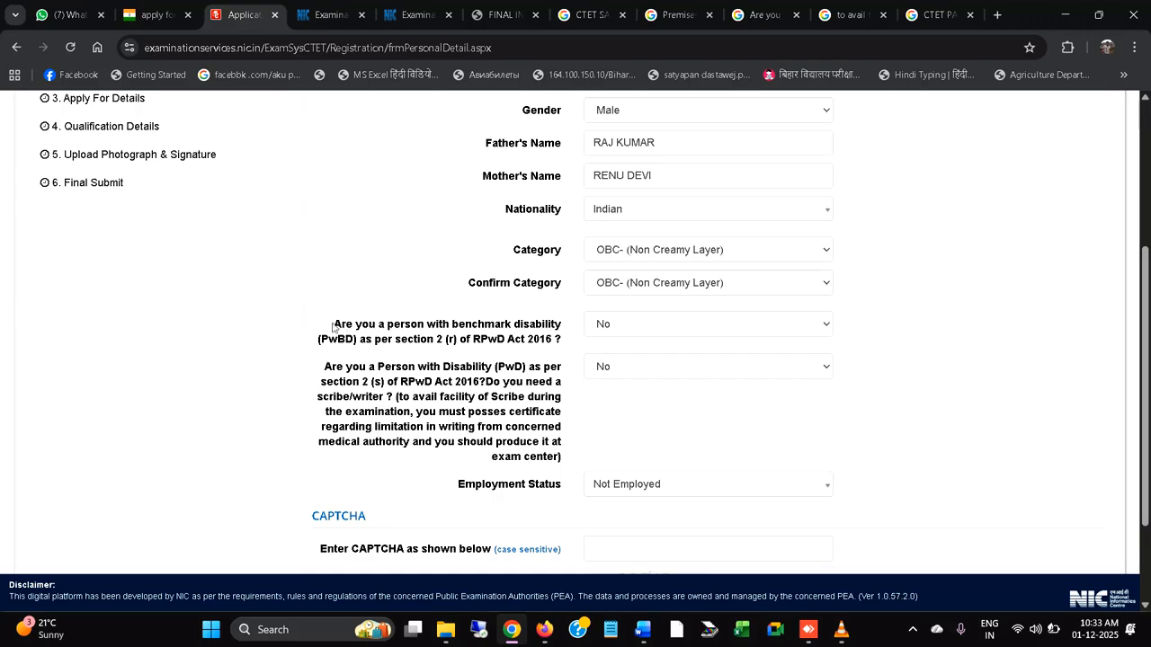
{"action": "left_click_drag", "start_coordinate": [333, 324], "coordinate": [564, 343]}
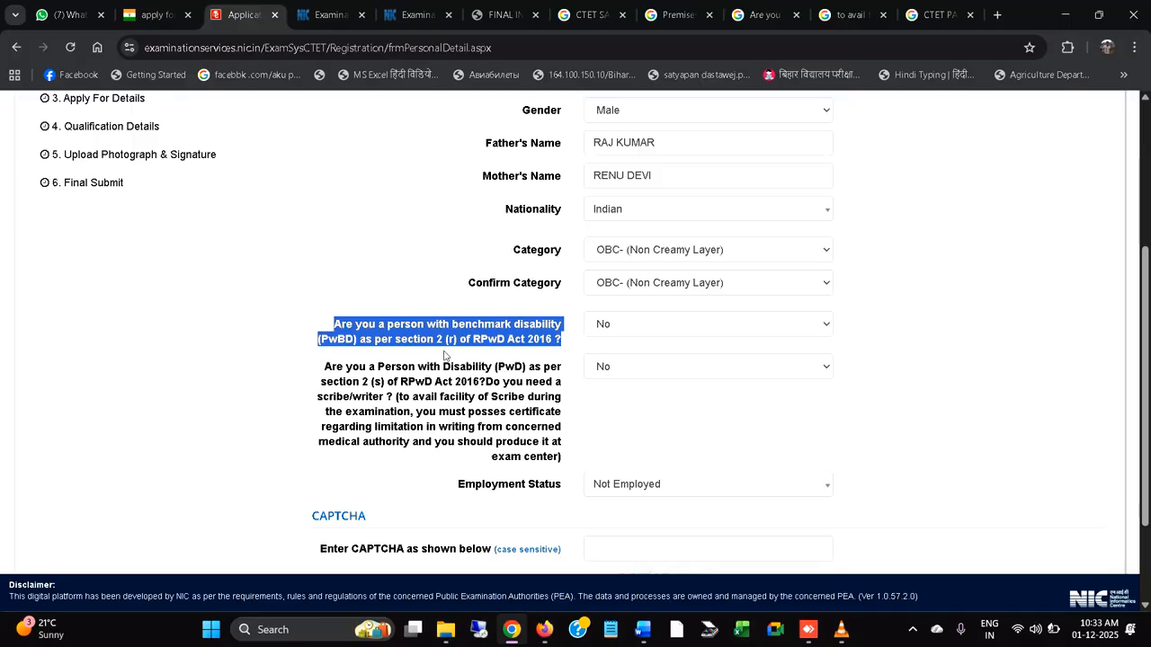
{"action": "left_click", "coordinate": [613, 331]}
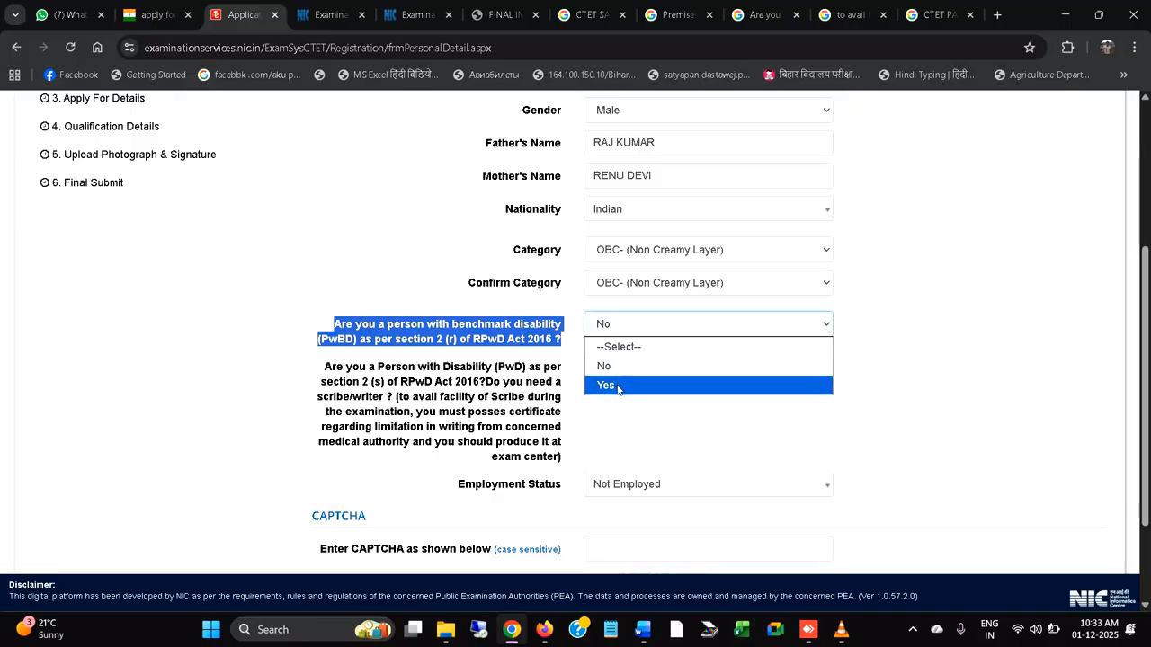
{"action": "left_click", "coordinate": [884, 329]}
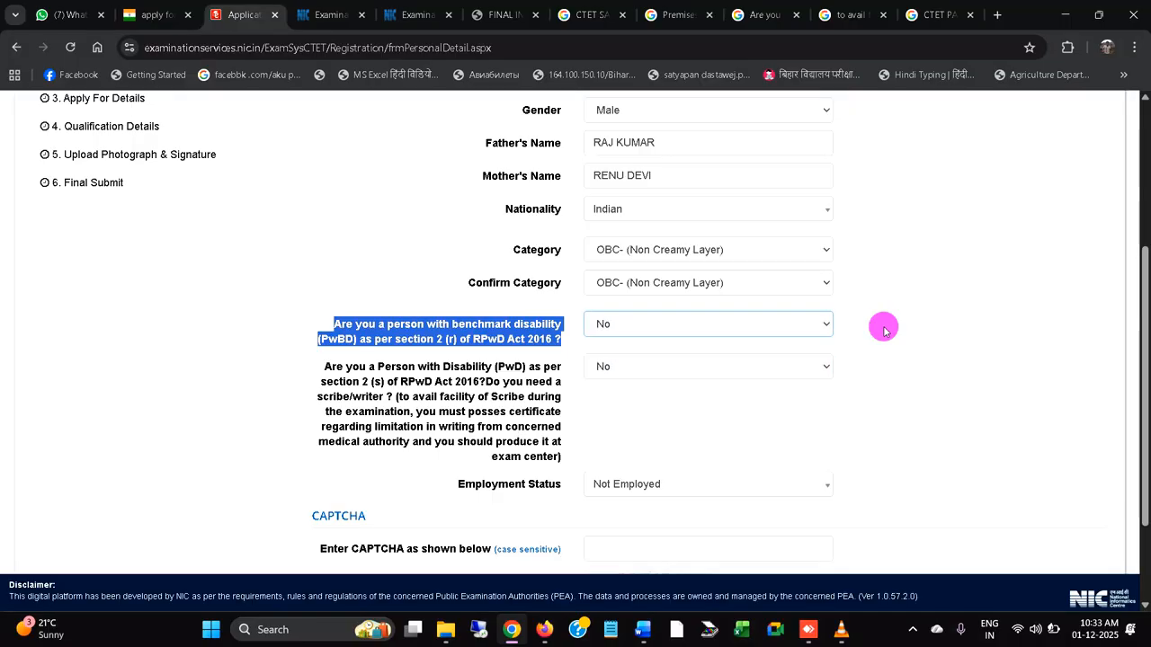
{"action": "left_click_drag", "start_coordinate": [322, 366], "coordinate": [561, 460]}
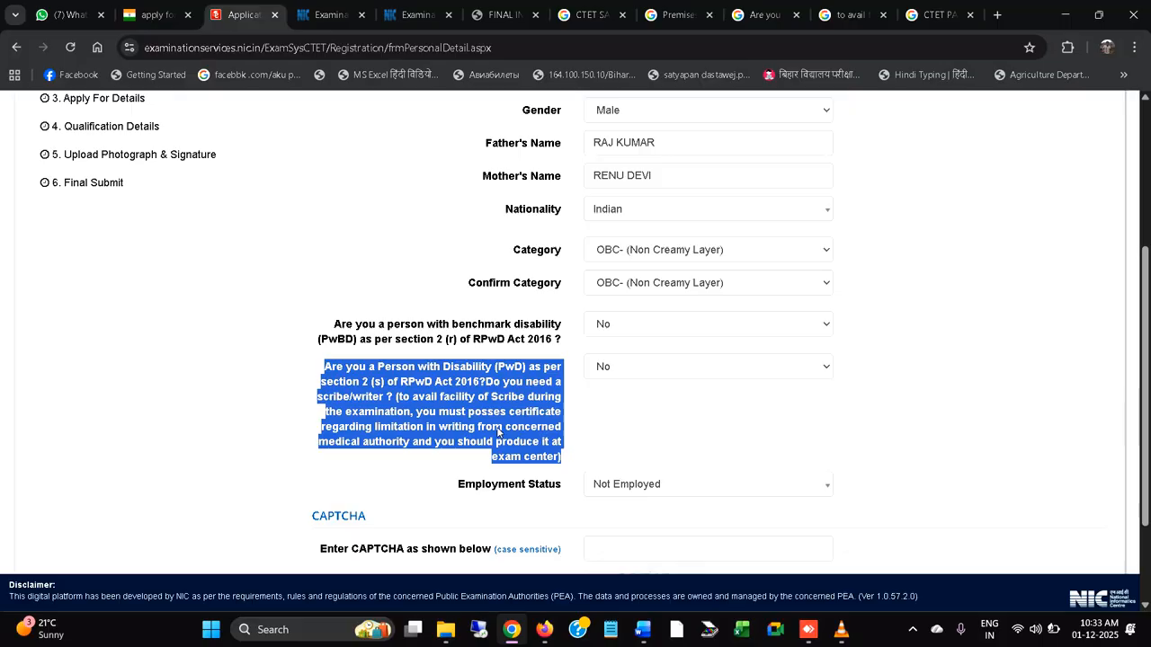
Answer Yes to the PwD scribe question and keep Employment Status as Not Employed.
{"action": "left_click", "coordinate": [646, 372]}
{"action": "left_click", "coordinate": [632, 406]}
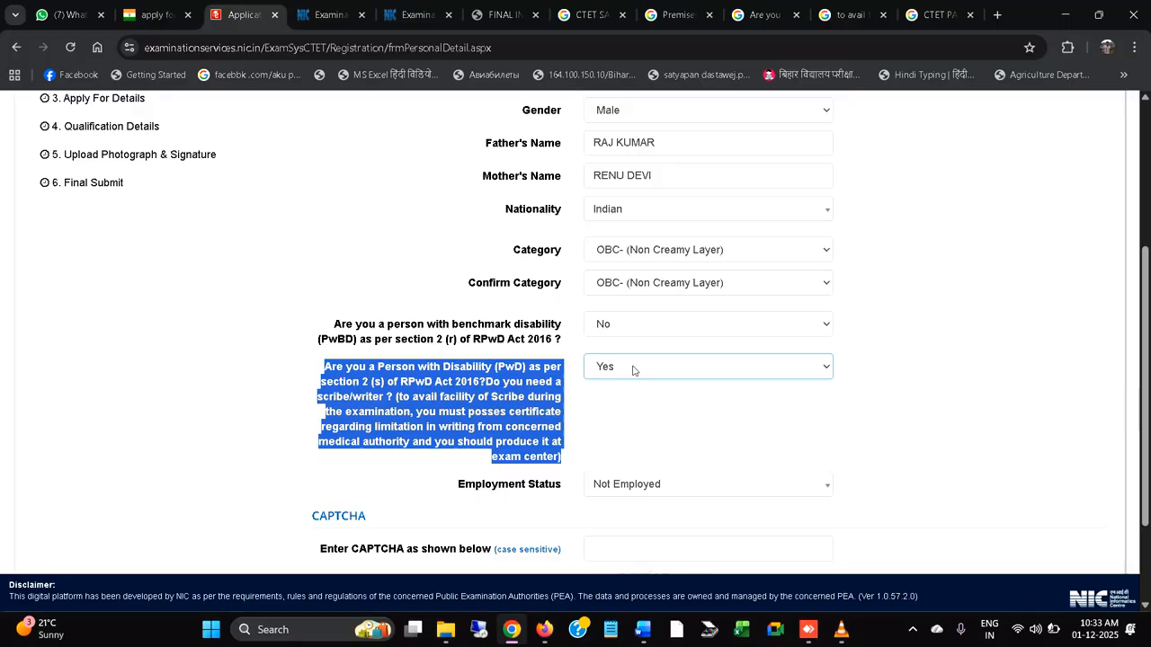
{"action": "left_click", "coordinate": [586, 430]}
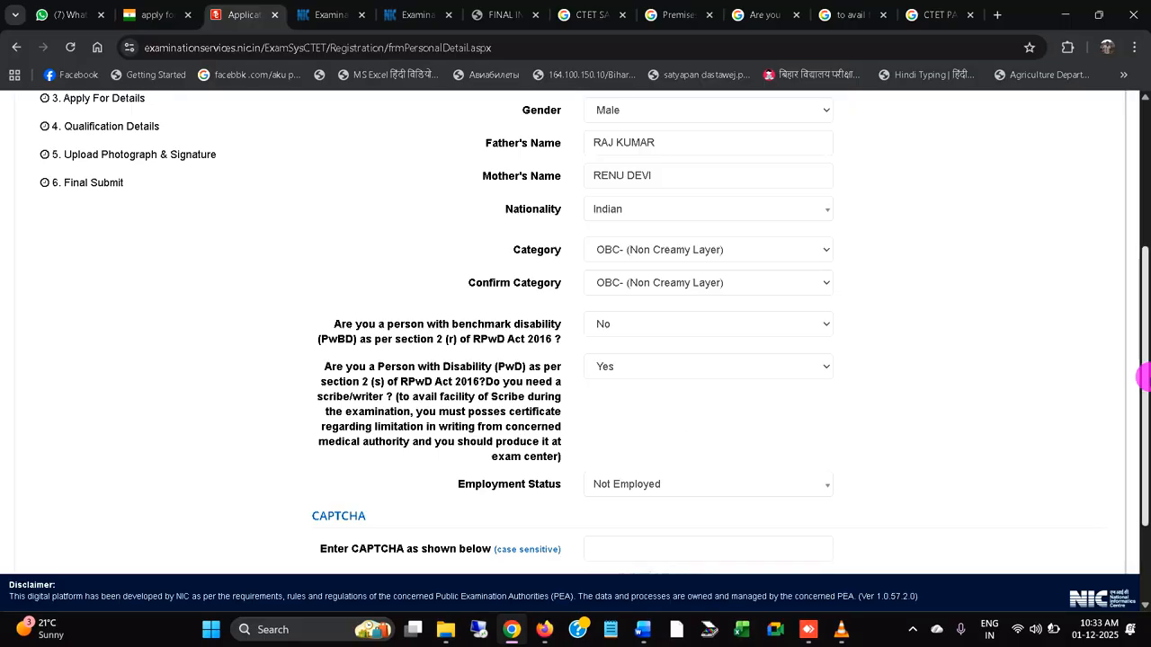
{"action": "left_click_drag", "start_coordinate": [1144, 380], "coordinate": [1144, 445]}
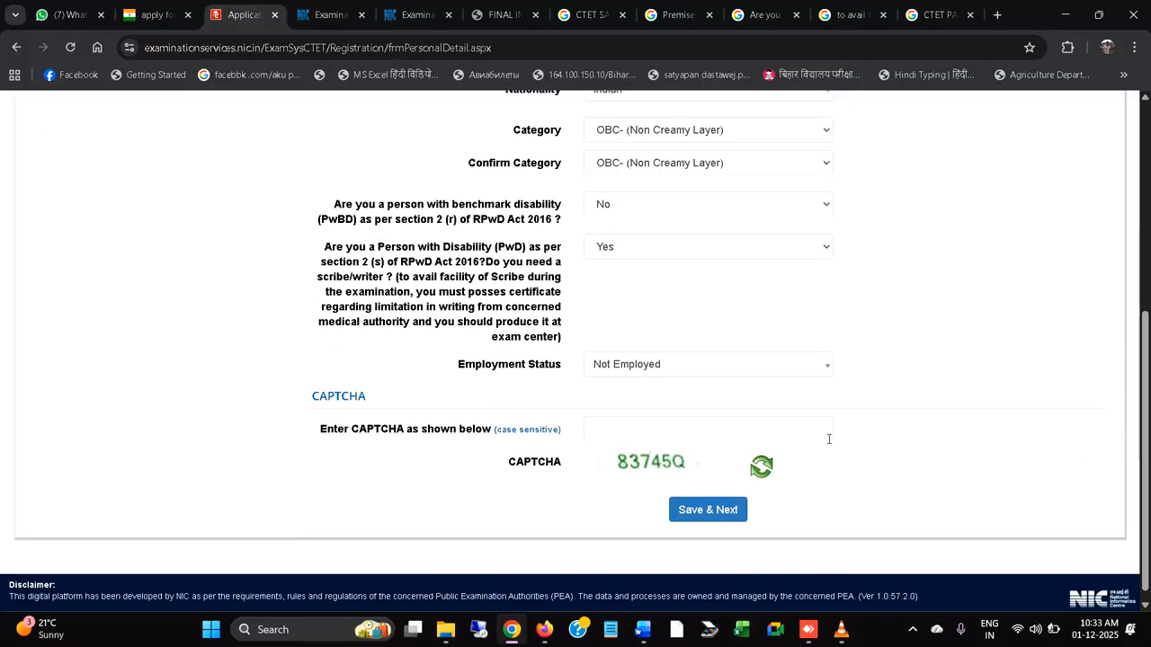
{"action": "left_click", "coordinate": [623, 371]}
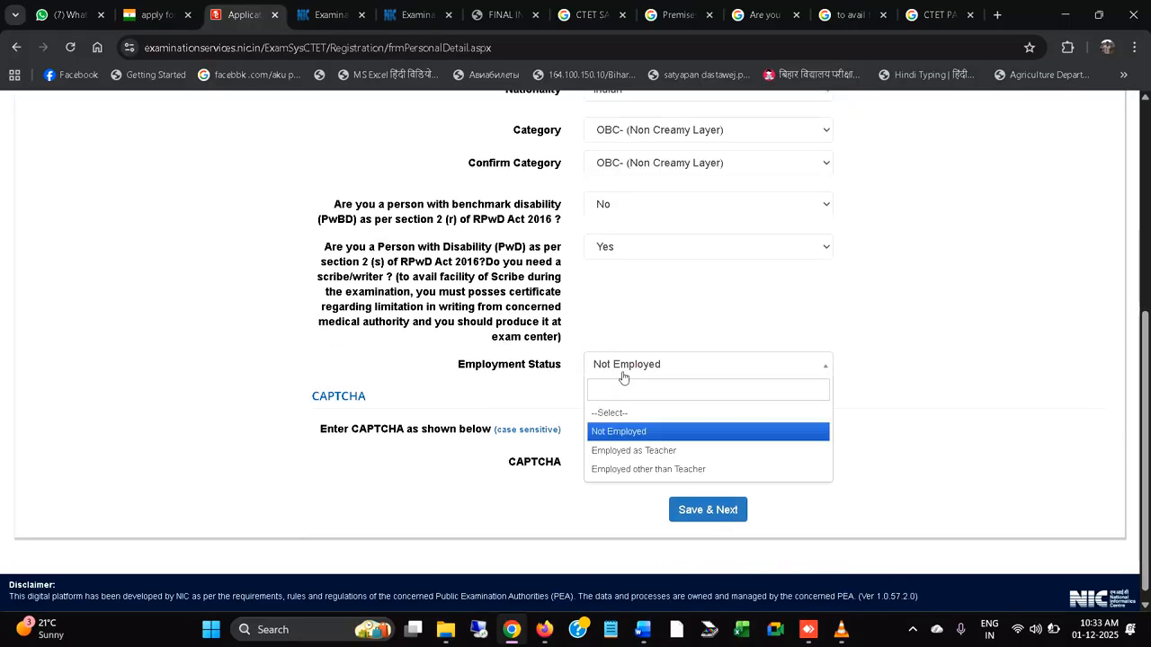
{"action": "left_click", "coordinate": [611, 435]}
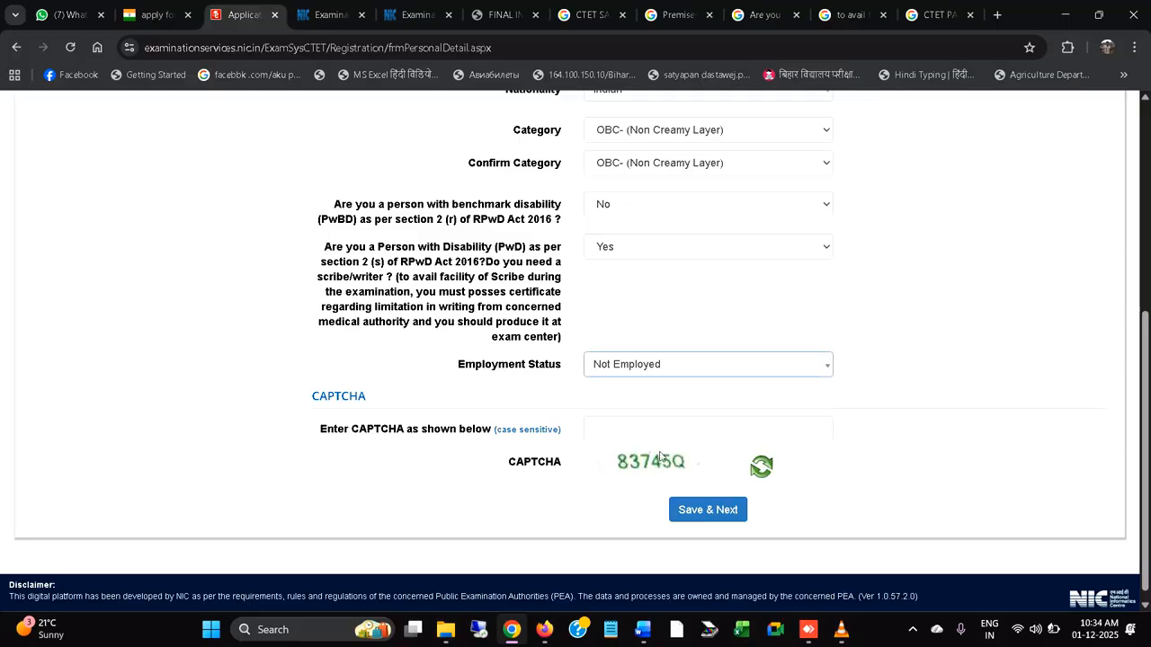
Enter CAPTCHA 83745 and save the Personal Details section, confirming with Yes.
{"action": "left_click", "coordinate": [635, 434]}
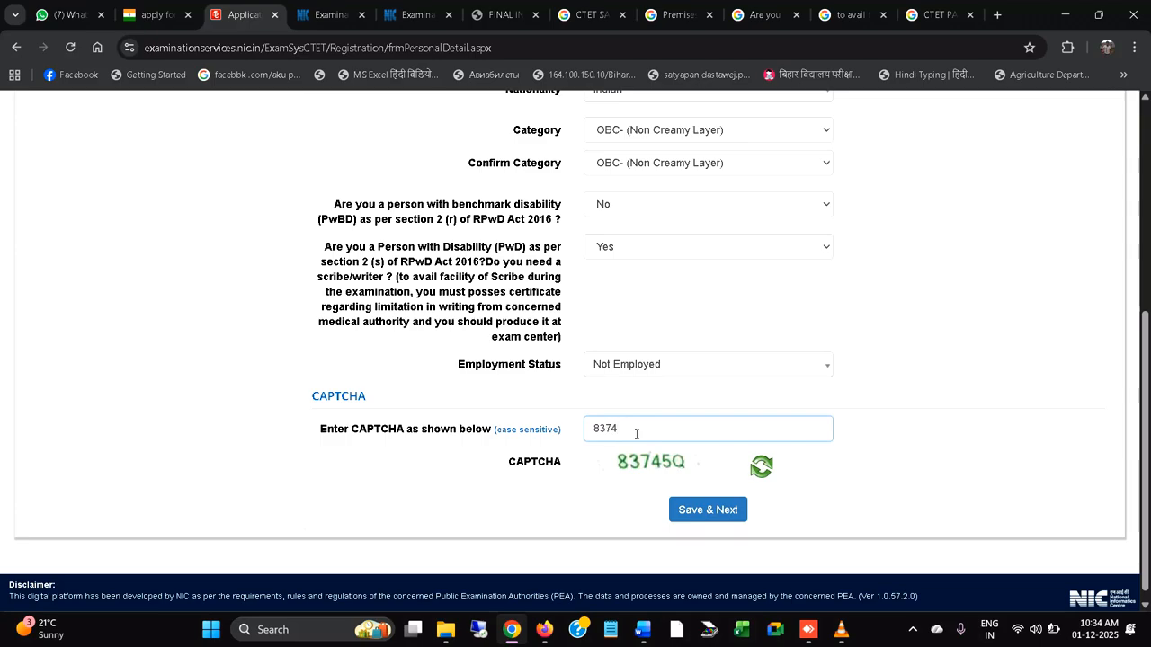
{"action": "type", "text": "83745Q"}
{"action": "left_click", "coordinate": [692, 510]}
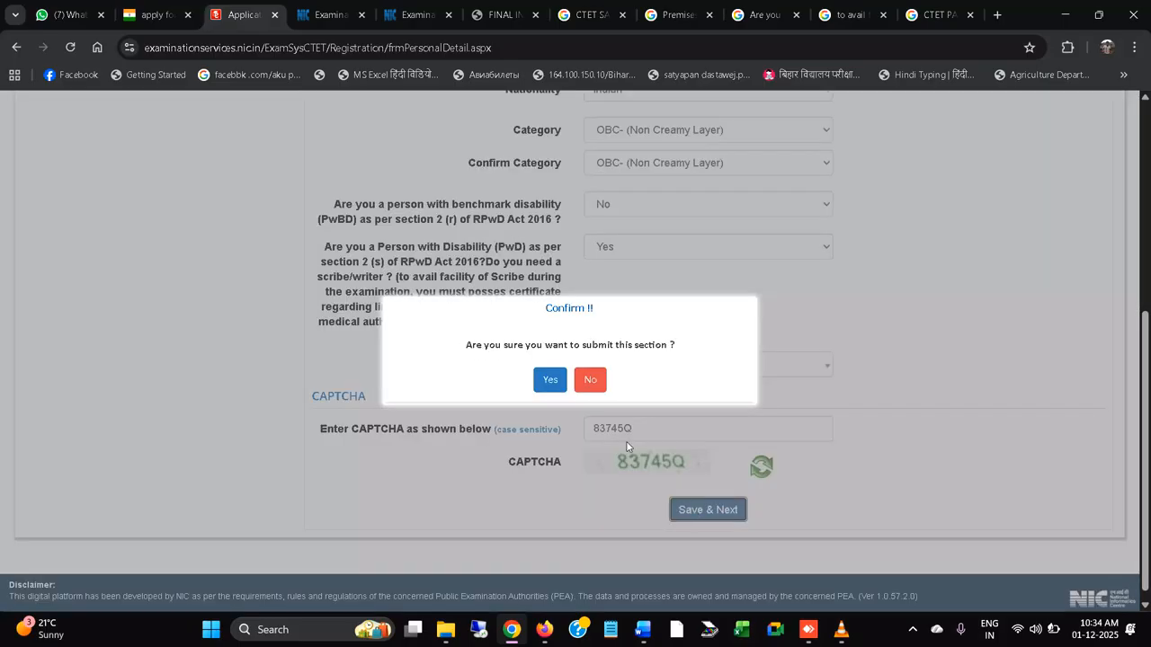
{"action": "left_click", "coordinate": [549, 381]}
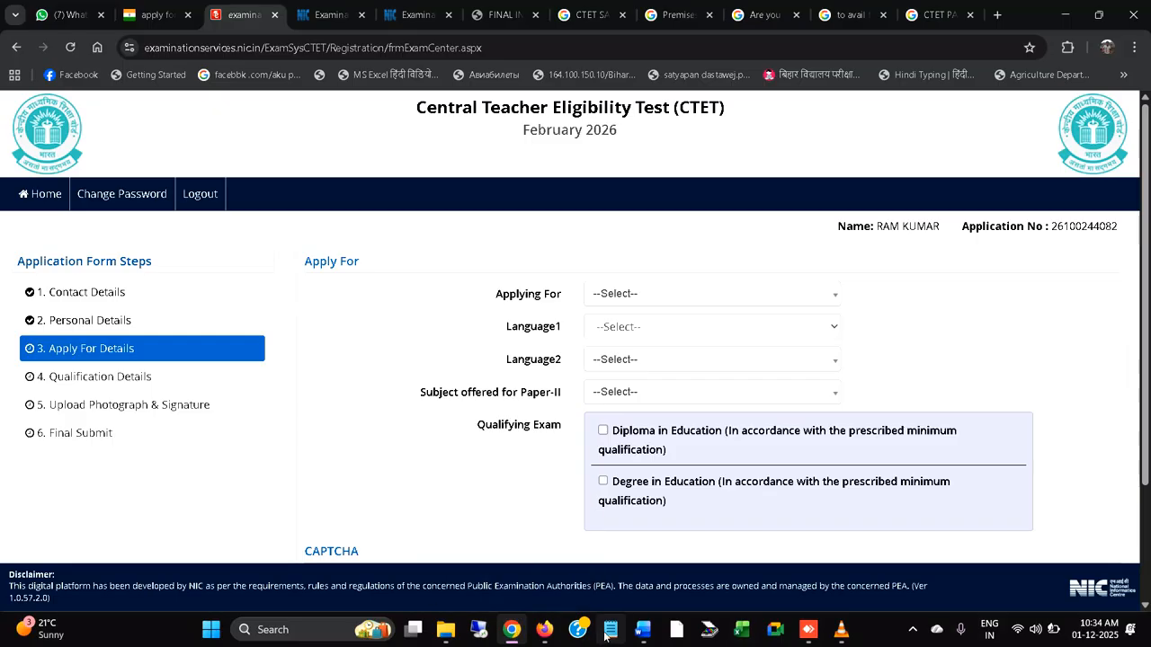
{"action": "mouse_move", "coordinate": [643, 633]}
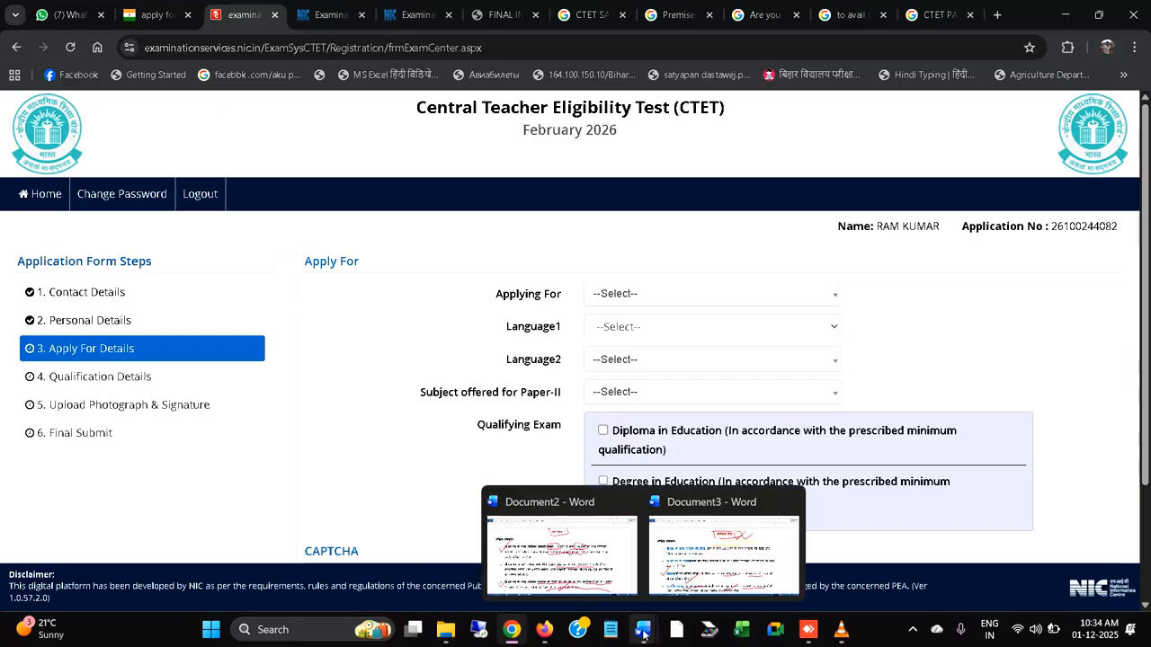
{"action": "left_click", "coordinate": [566, 575]}
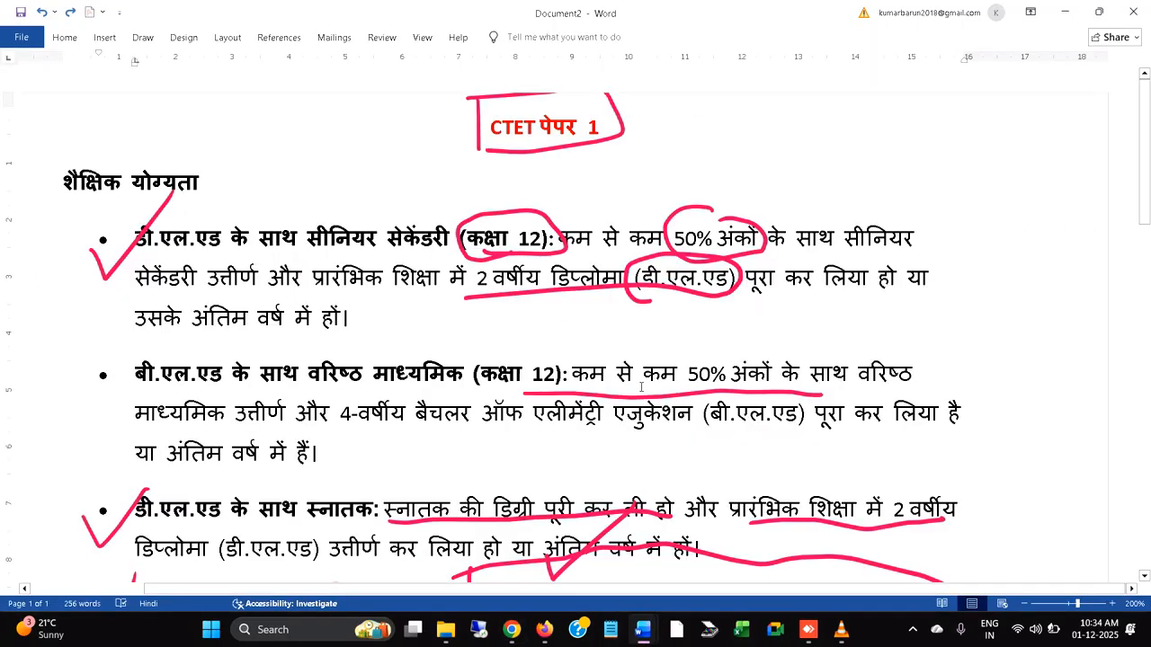
{"action": "left_click_drag", "start_coordinate": [1145, 200], "coordinate": [1145, 166]}
{"action": "left_click_drag", "start_coordinate": [1145, 211], "coordinate": [1144, 257]}
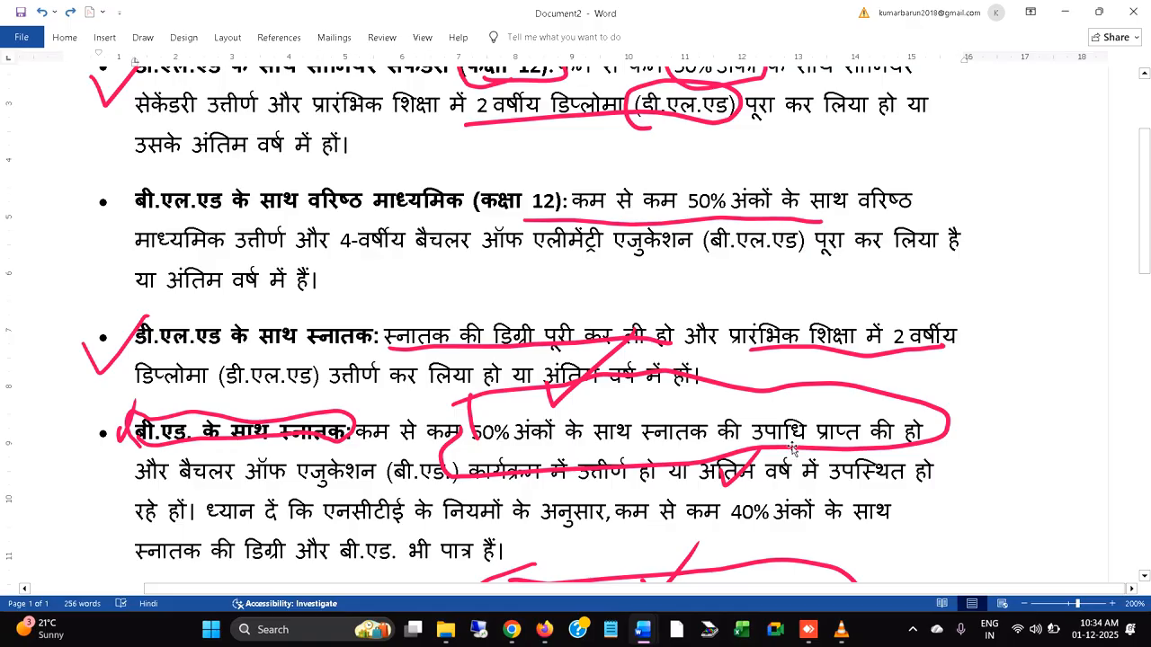
{"action": "left_click", "coordinate": [1147, 351]}
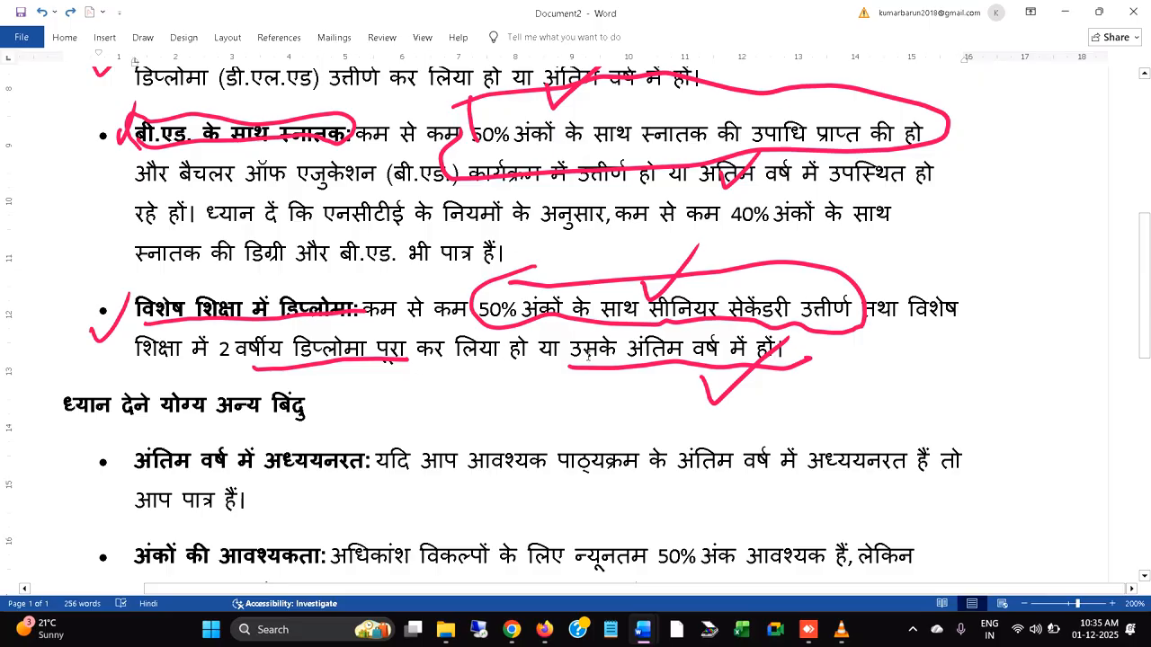
{"action": "left_click_drag", "start_coordinate": [569, 347], "coordinate": [794, 352]}
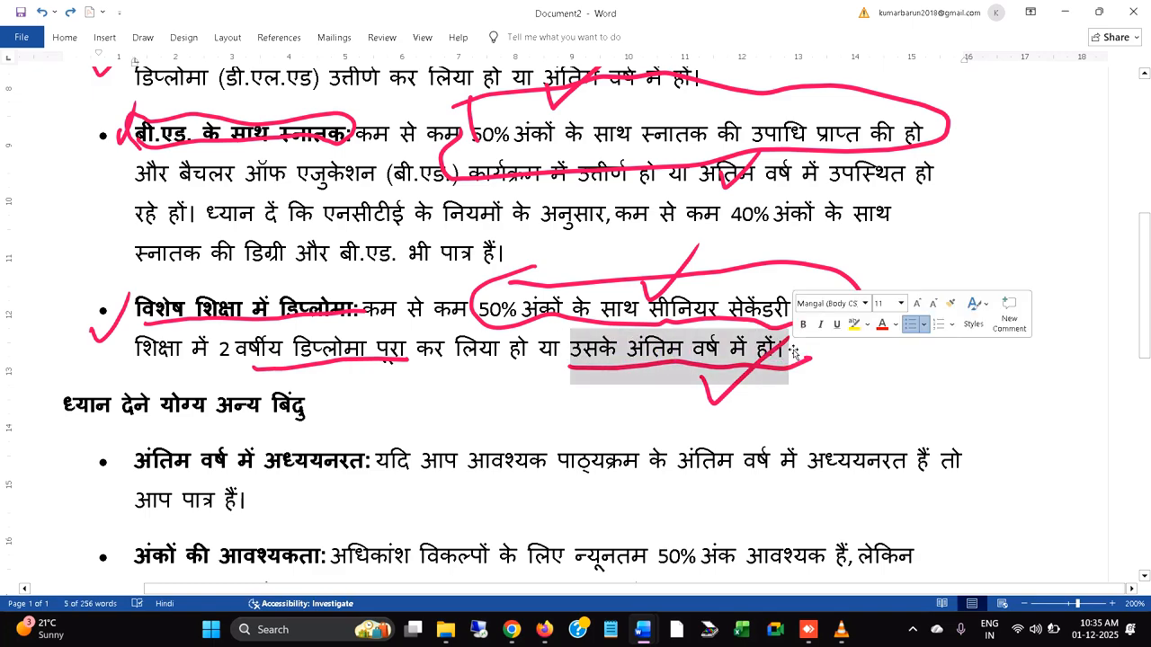
{"action": "left_click_drag", "start_coordinate": [1144, 315], "coordinate": [1143, 205]}
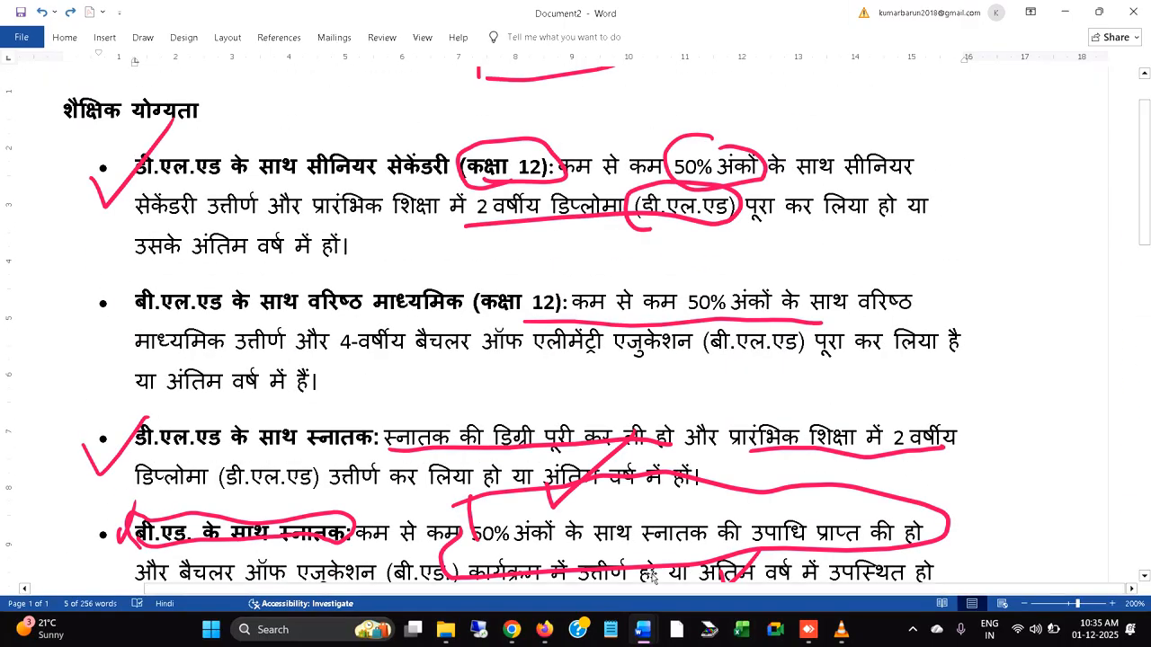
{"action": "left_click", "coordinate": [511, 628]}
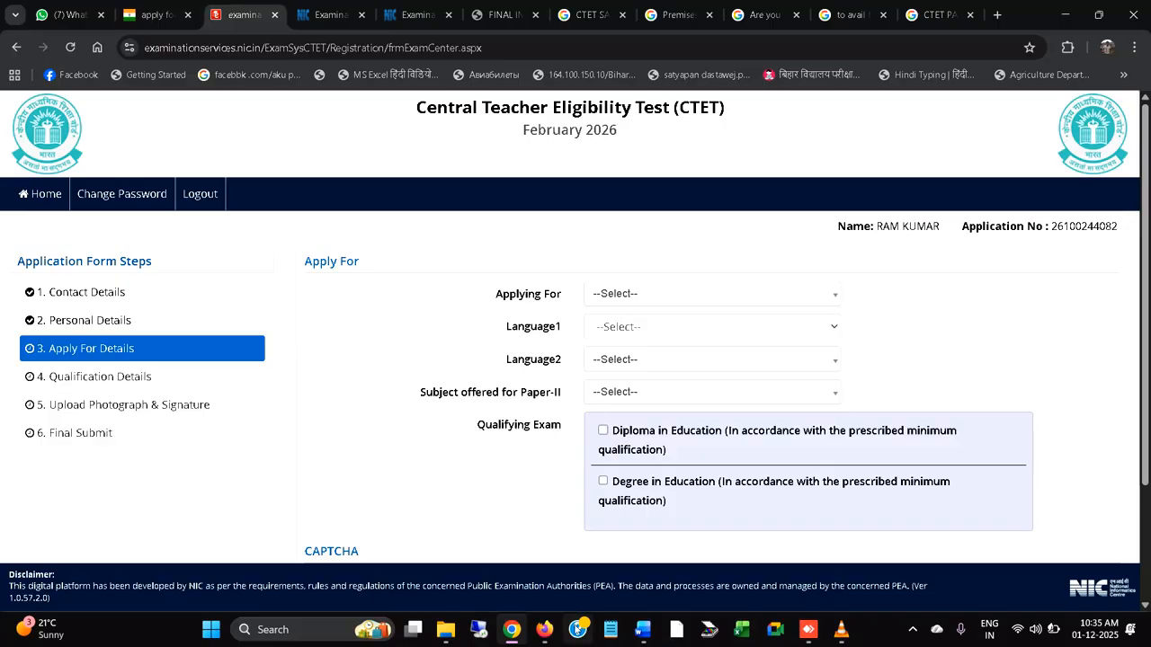
{"action": "mouse_move", "coordinate": [647, 635]}
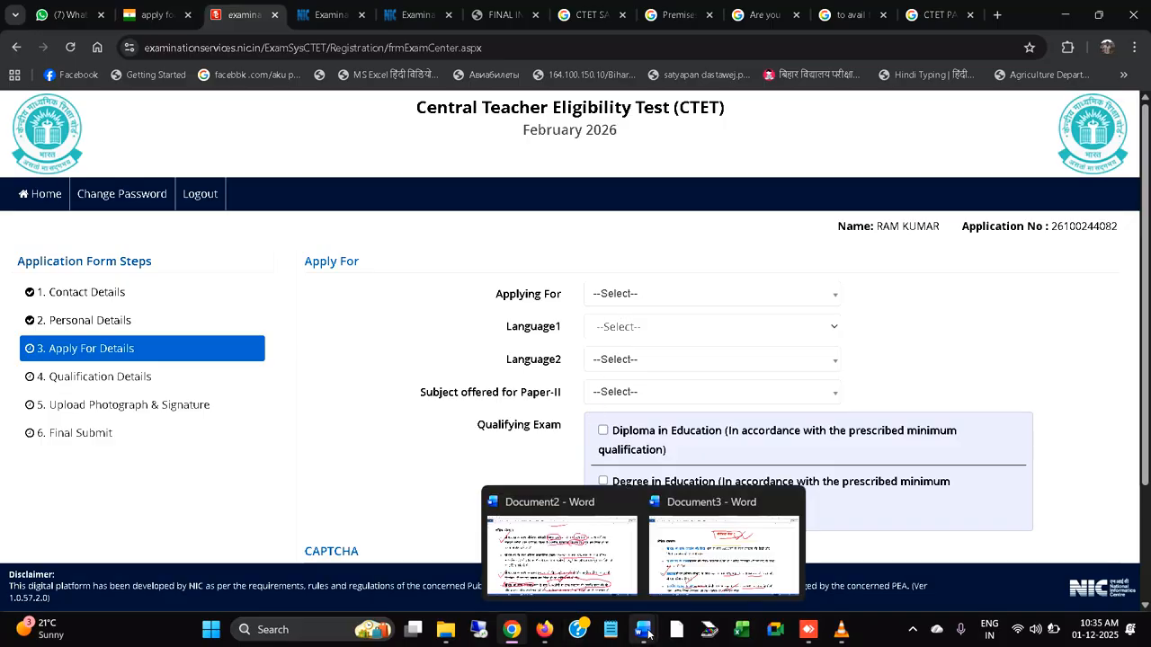
Open Document3 and read the Paper 2 eligibility bullets, highlighting the 50% marks requirement.
{"action": "left_click", "coordinate": [693, 567]}
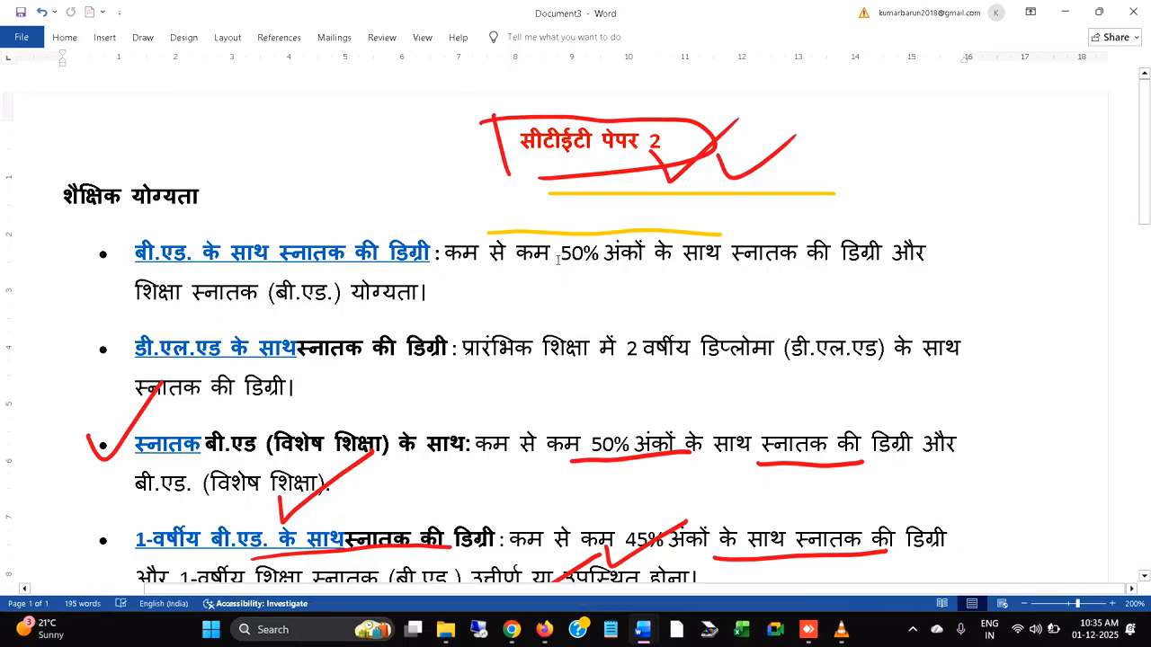
{"action": "left_click_drag", "start_coordinate": [559, 253], "coordinate": [909, 253]}
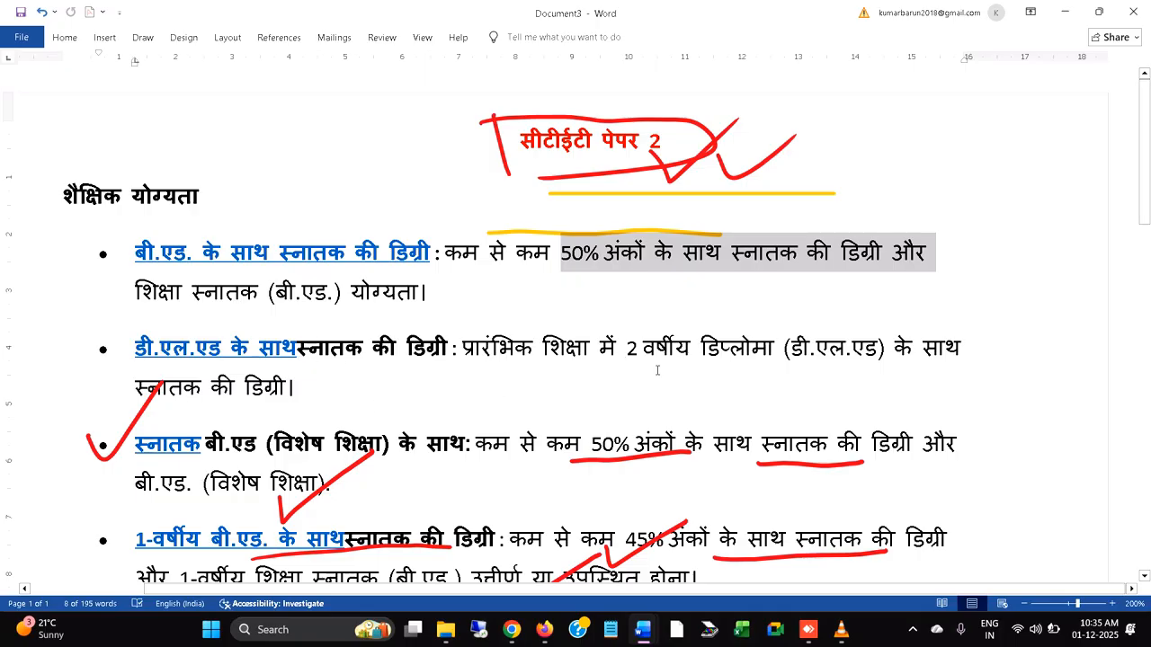
{"action": "scroll", "coordinate": [794, 275], "scroll_direction": "down", "scroll_amount": 3}
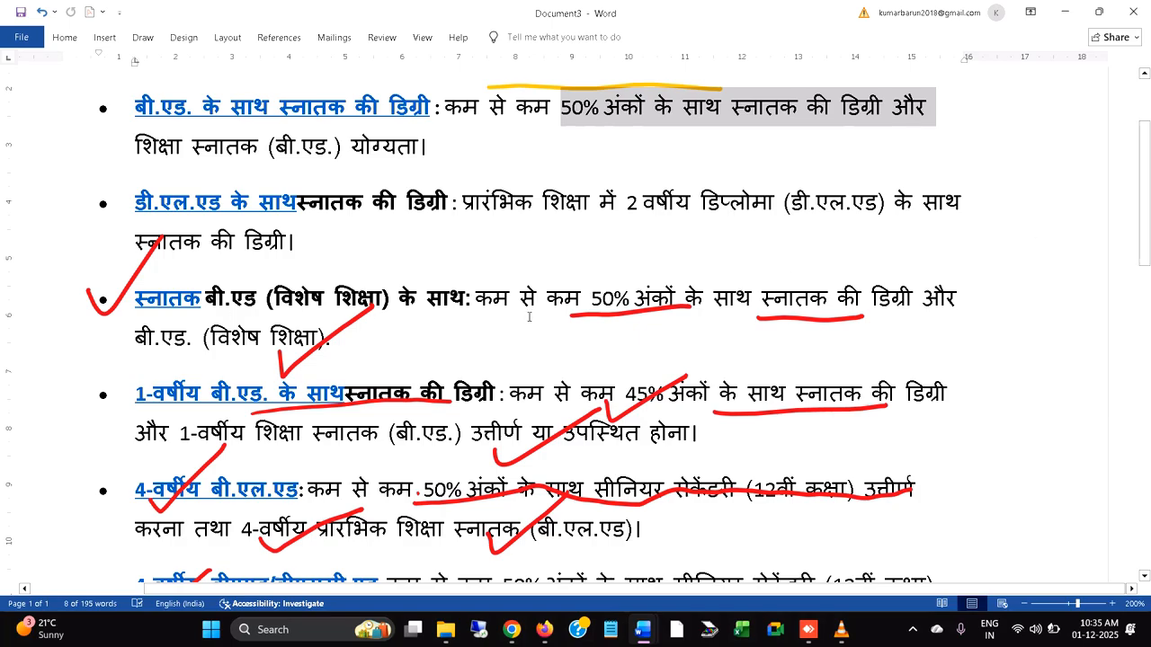
{"action": "left_click_drag", "start_coordinate": [1144, 250], "coordinate": [1144, 411]}
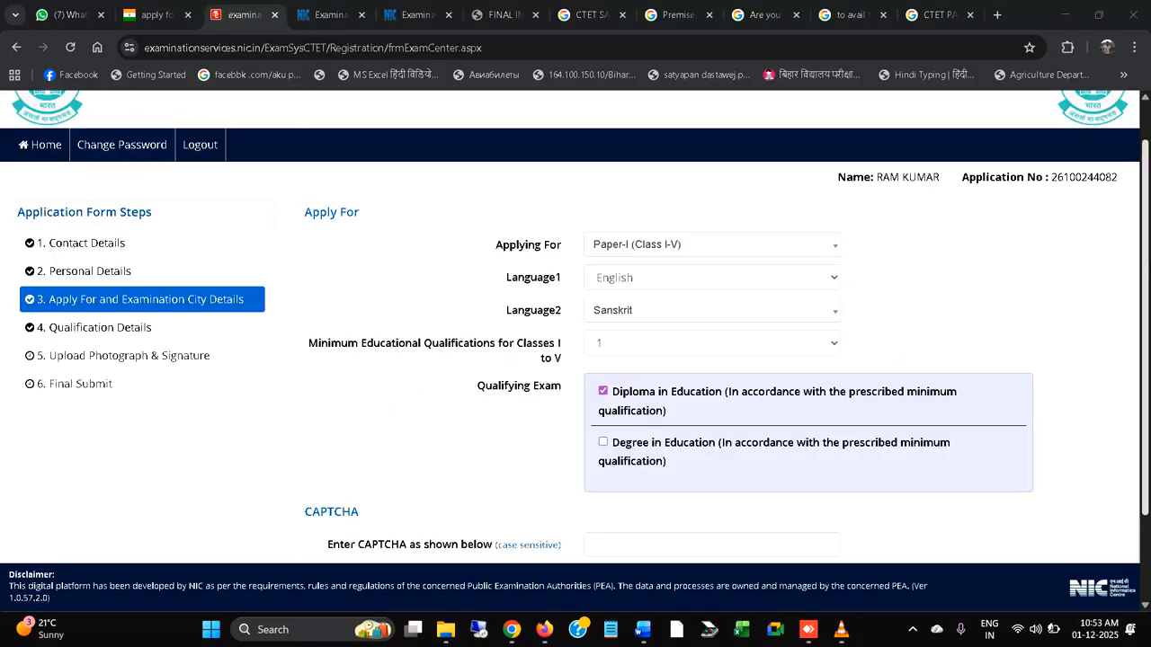
Keep Paper-I (Class I-V) and change Language1 from Sanskrit to Hindi.
{"action": "scroll", "coordinate": [358, 140], "scroll_direction": "up", "scroll_amount": 2}
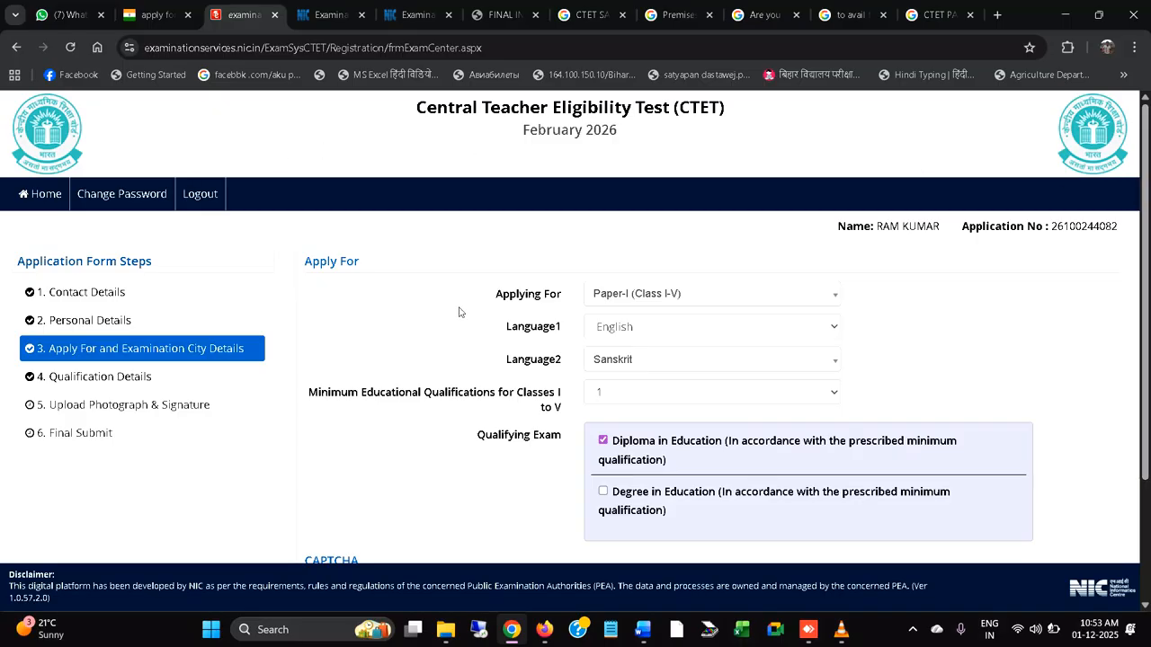
{"action": "left_click_drag", "start_coordinate": [1146, 293], "coordinate": [1146, 358]}
{"action": "left_click", "coordinate": [711, 208]}
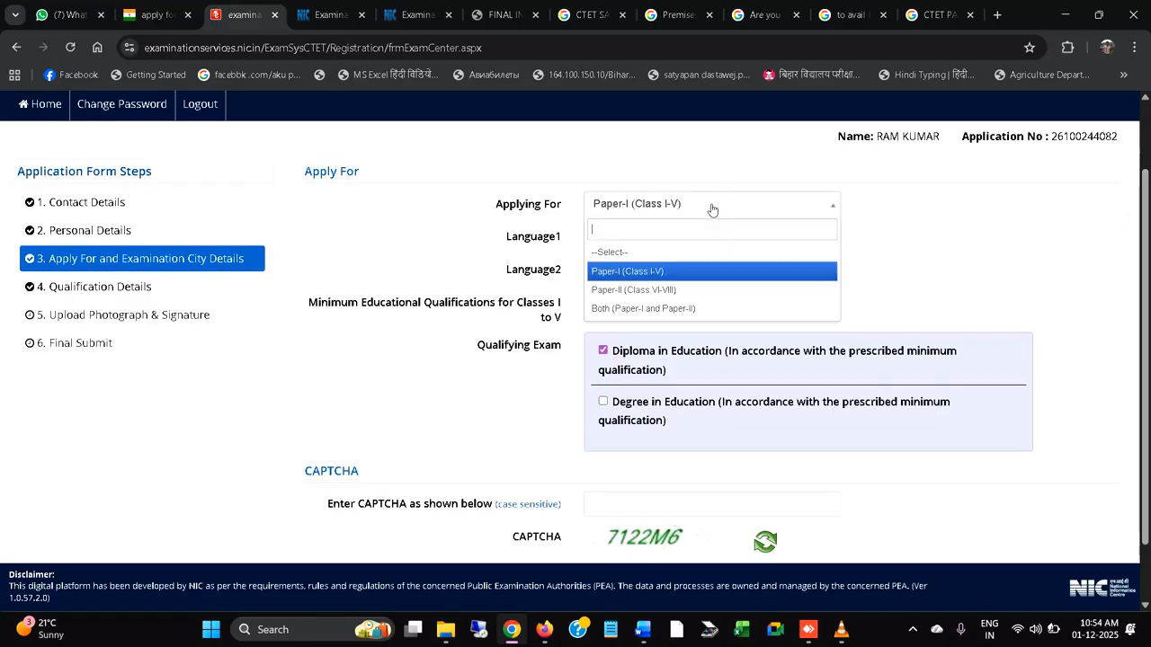
{"action": "left_click", "coordinate": [711, 210]}
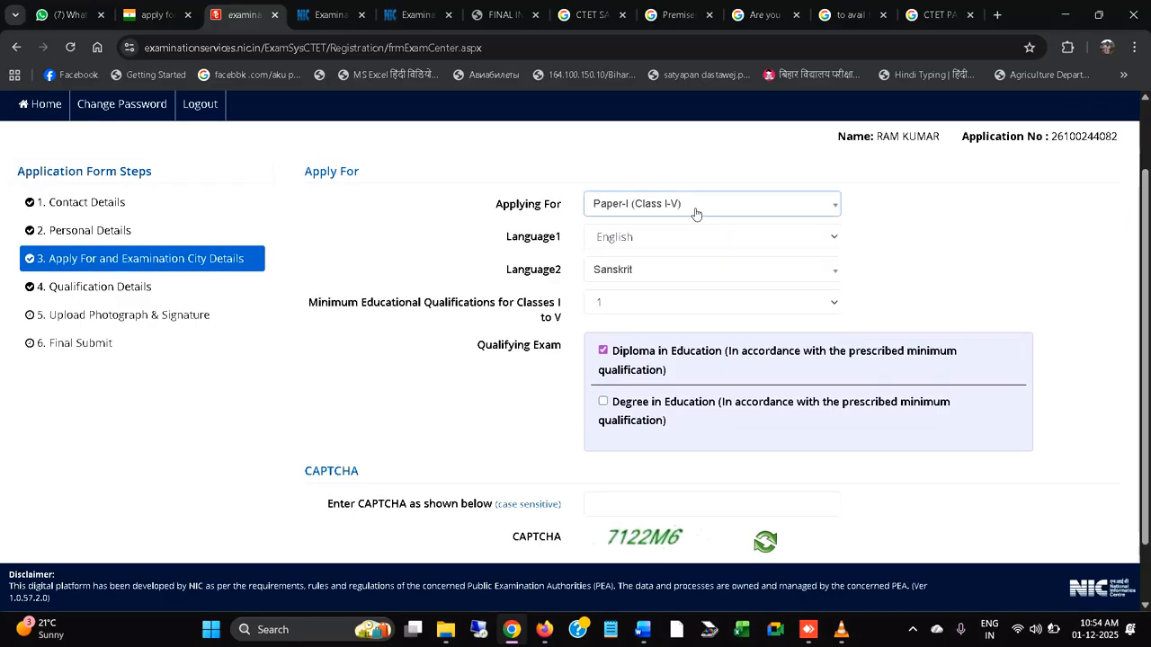
{"action": "left_click", "coordinate": [640, 238]}
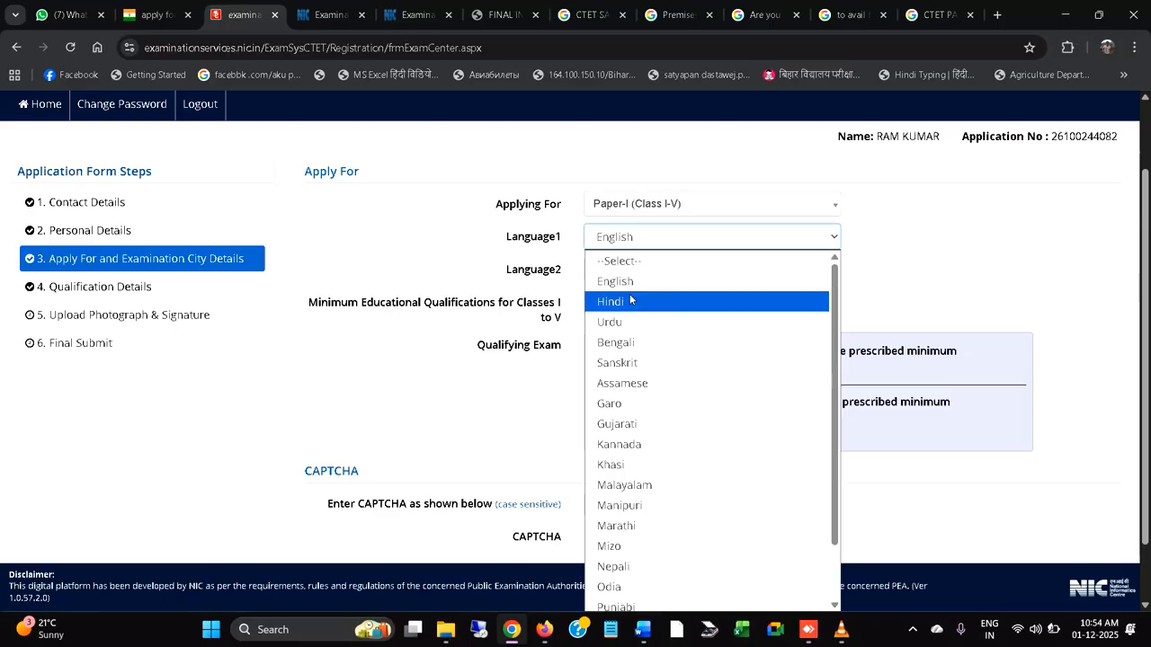
{"action": "left_click", "coordinate": [620, 363]}
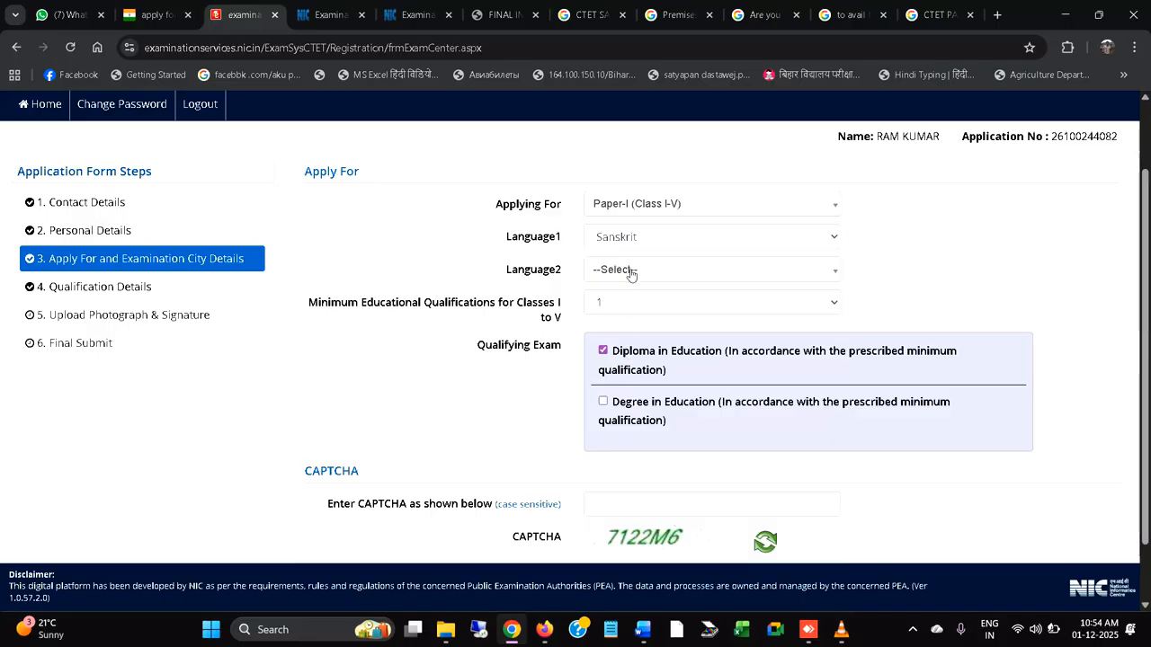
{"action": "left_click", "coordinate": [621, 236]}
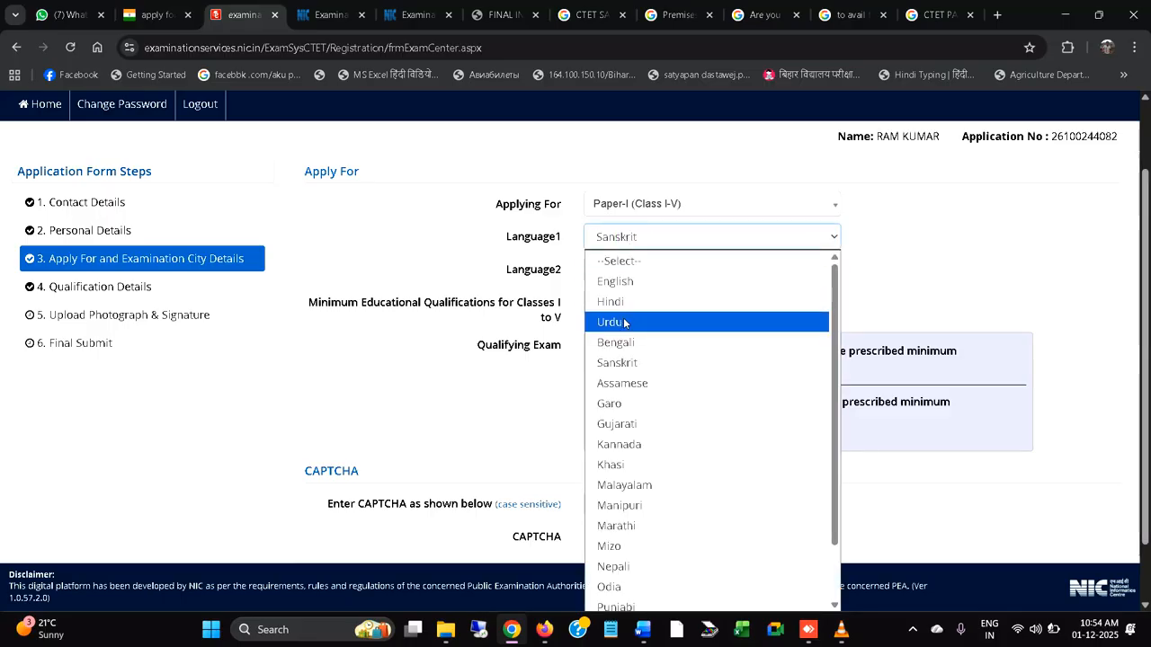
{"action": "left_click", "coordinate": [620, 302]}
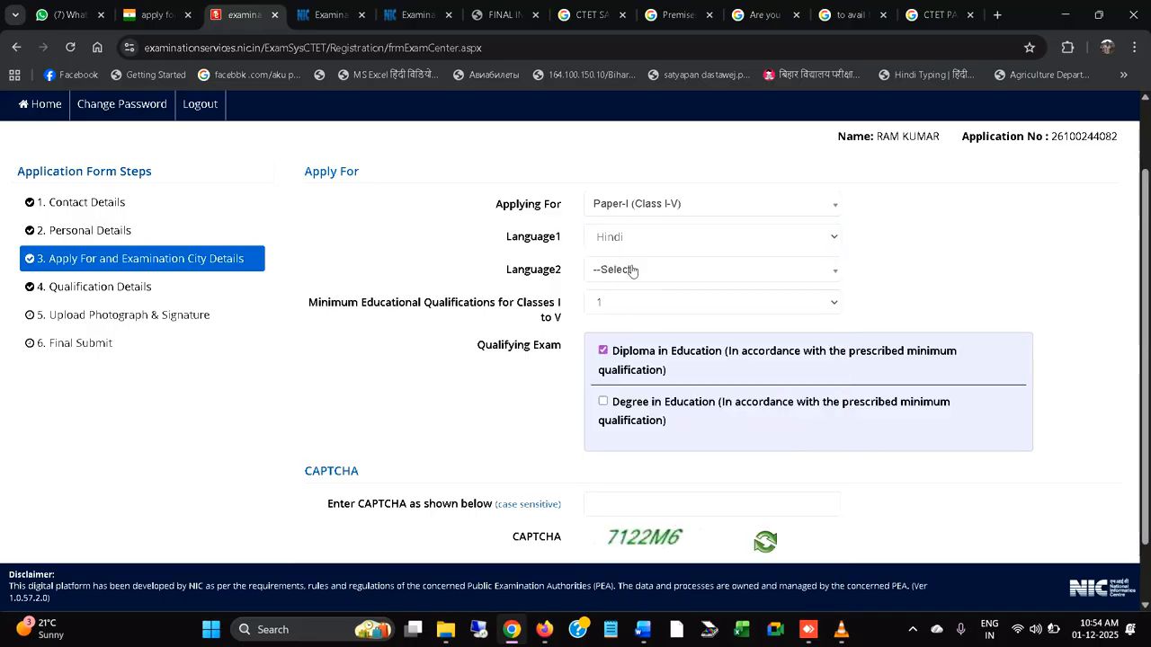
Leave Language2 unchosen and set Minimum Educational Qualification to 1 for Classes I to V.
{"action": "left_click", "coordinate": [632, 270]}
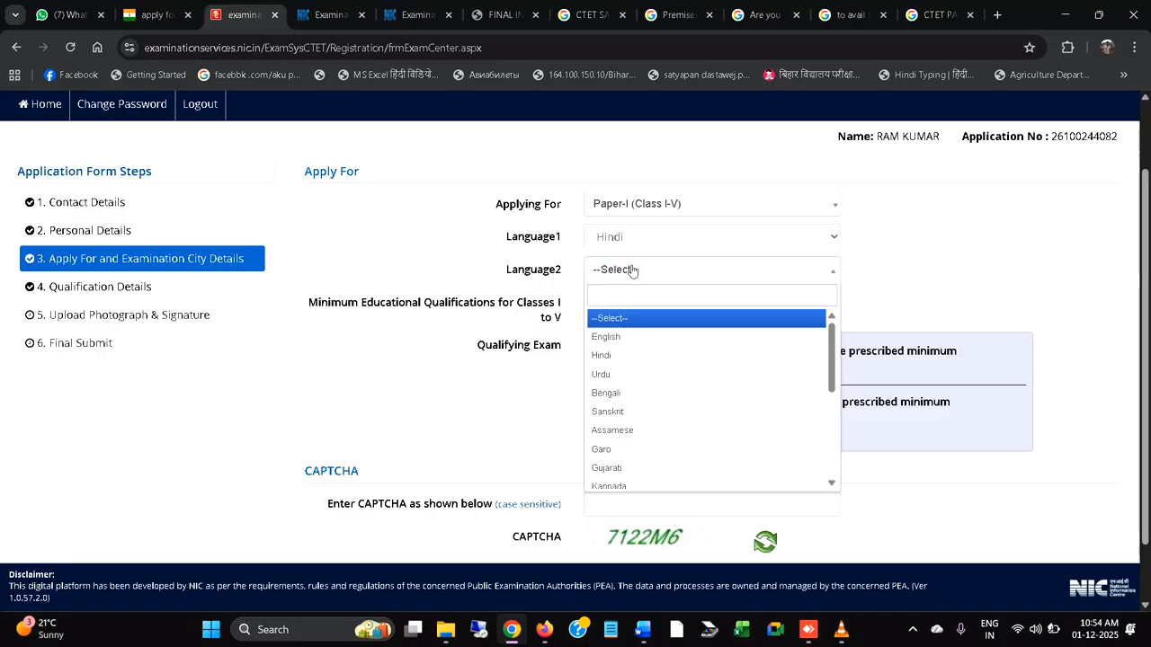
{"action": "left_click", "coordinate": [881, 275]}
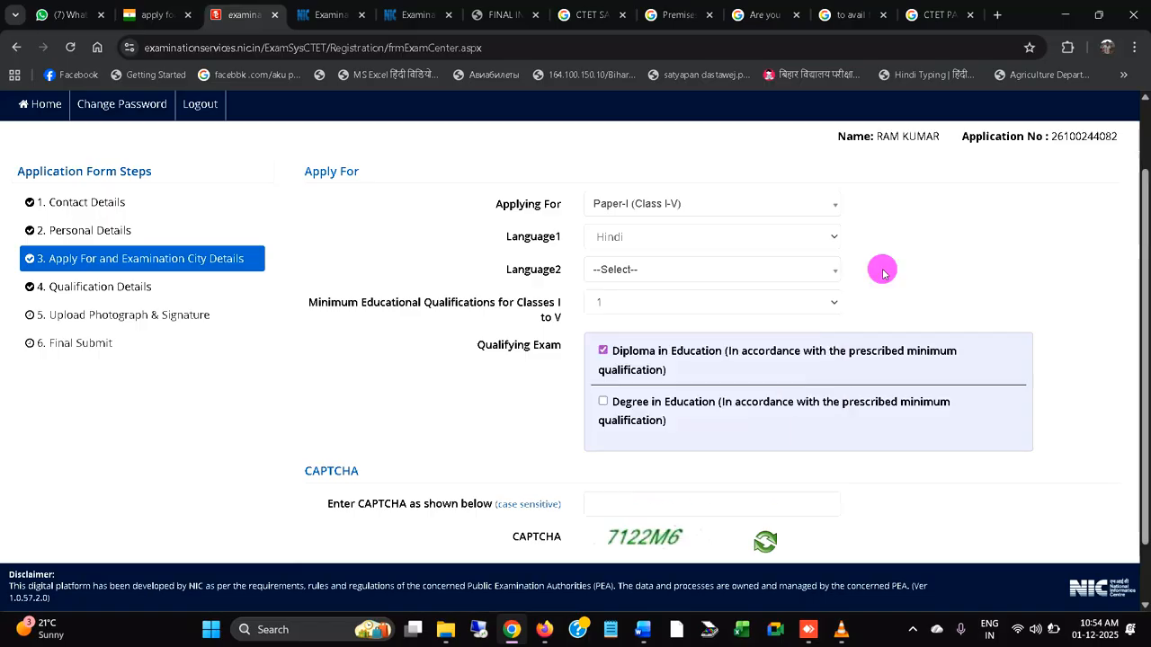
{"action": "left_click", "coordinate": [688, 274]}
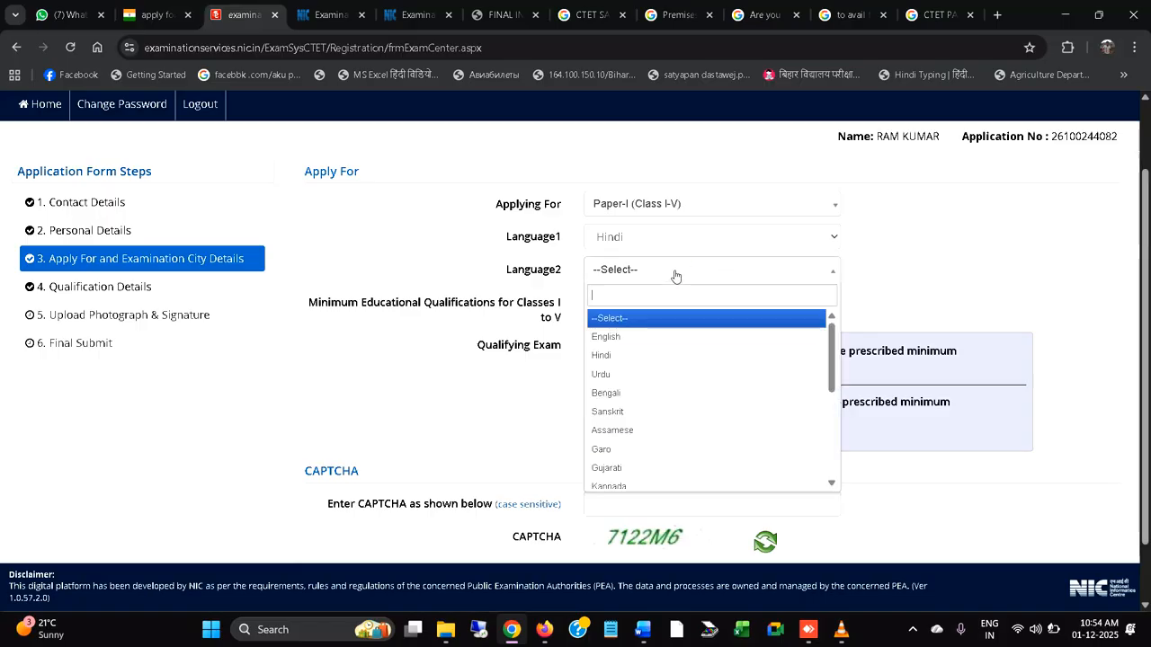
{"action": "left_click", "coordinate": [938, 265]}
{"action": "left_click", "coordinate": [737, 311]}
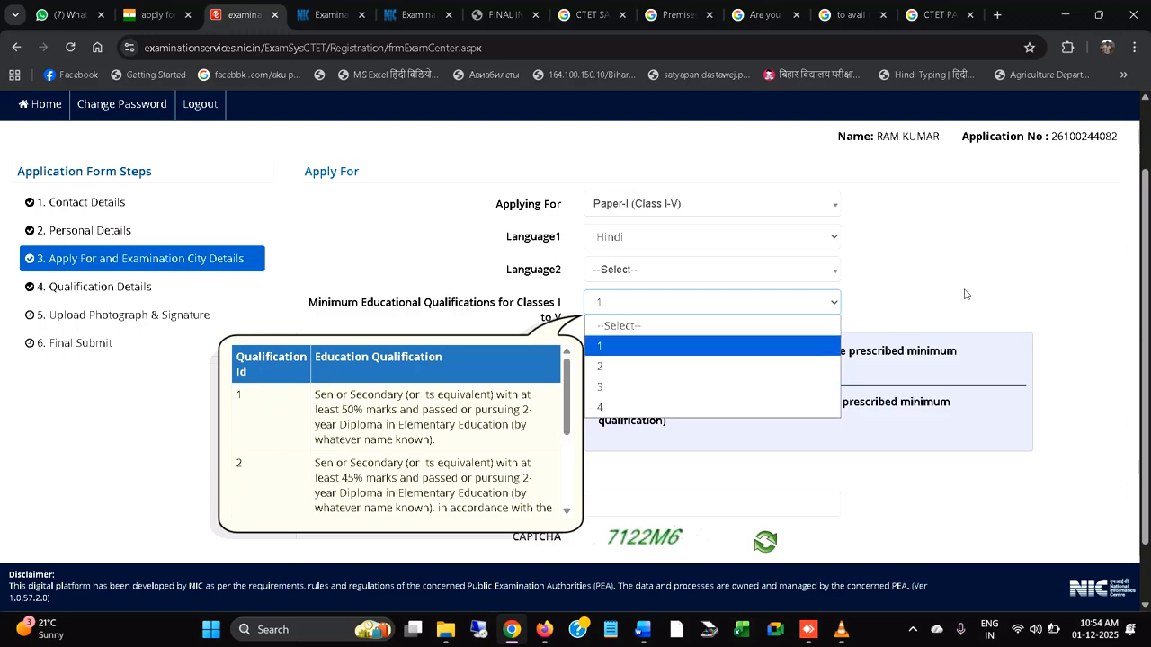
{"action": "left_click", "coordinate": [827, 350]}
{"action": "scroll", "coordinate": [800, 306], "scroll_direction": "down", "scroll_amount": 1}
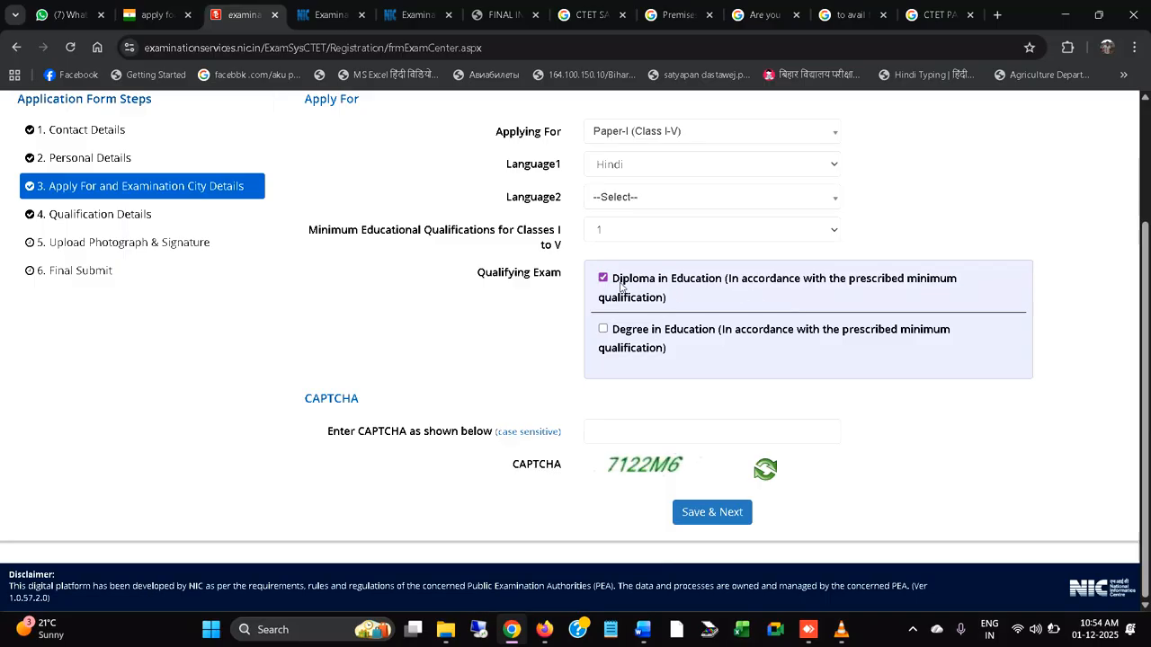
Tick Degree in Education as a qualifying exam and set Language2 to Sanskrit.
{"action": "left_click", "coordinate": [604, 332]}
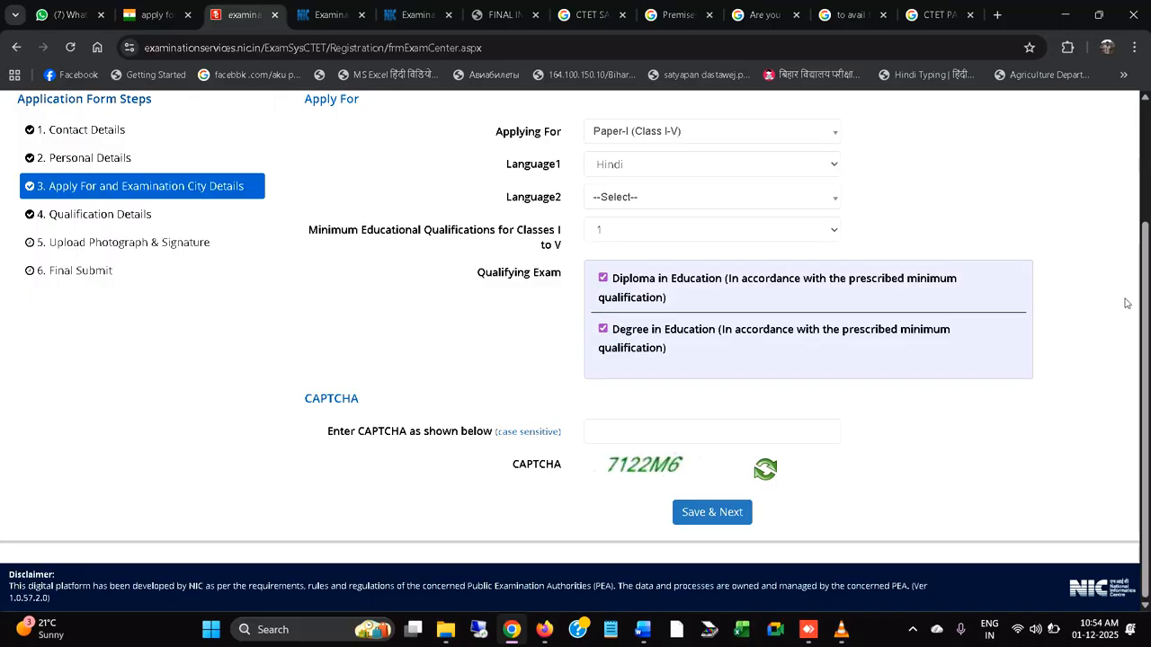
{"action": "left_click", "coordinate": [700, 442]}
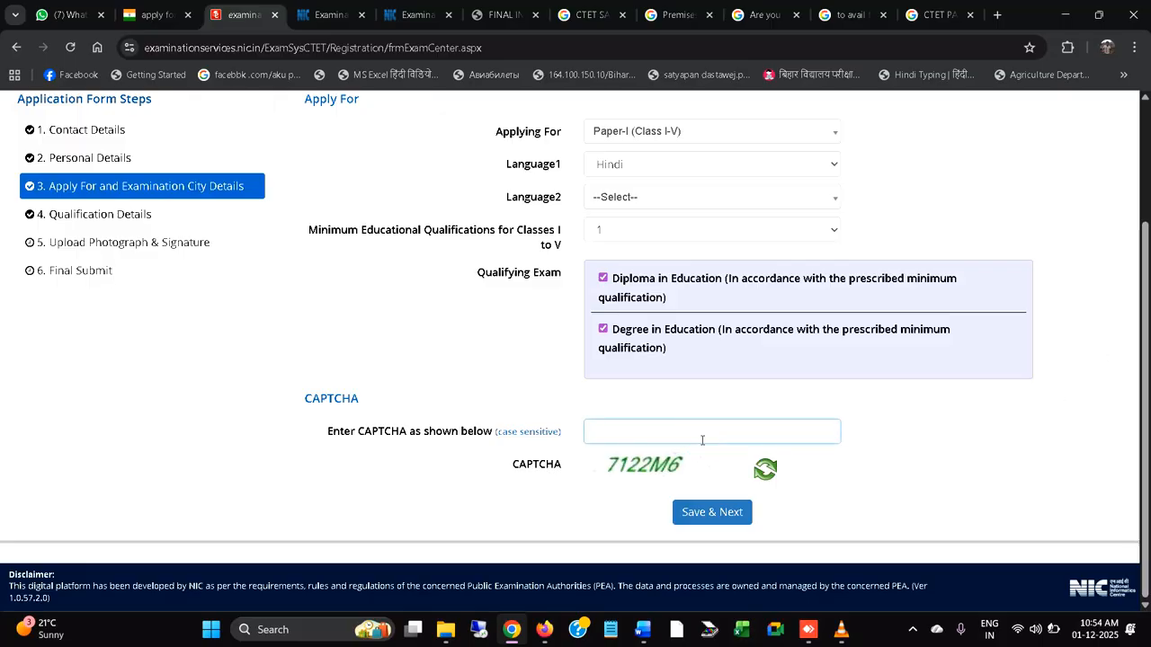
{"action": "left_click", "coordinate": [634, 202]}
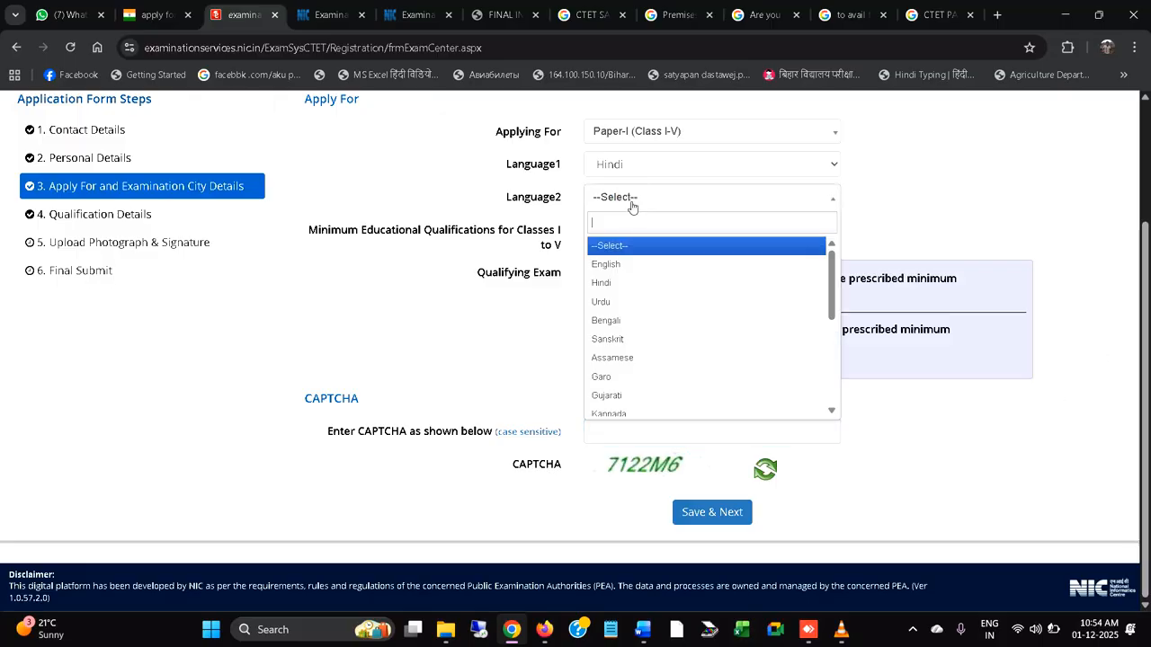
{"action": "left_click", "coordinate": [623, 339]}
Enter CAPTCHA 71 and save the Apply For section, confirming with Yes.
{"action": "left_click", "coordinate": [655, 433]}
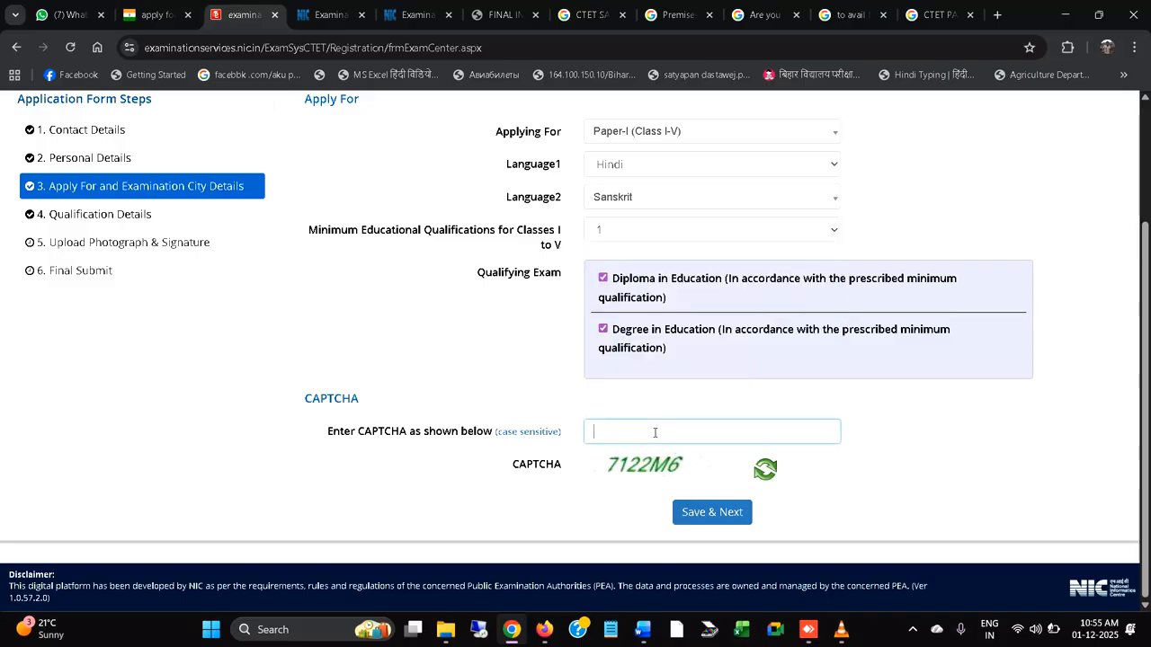
{"action": "type", "text": "7122M6"}
{"action": "left_click", "coordinate": [715, 512]}
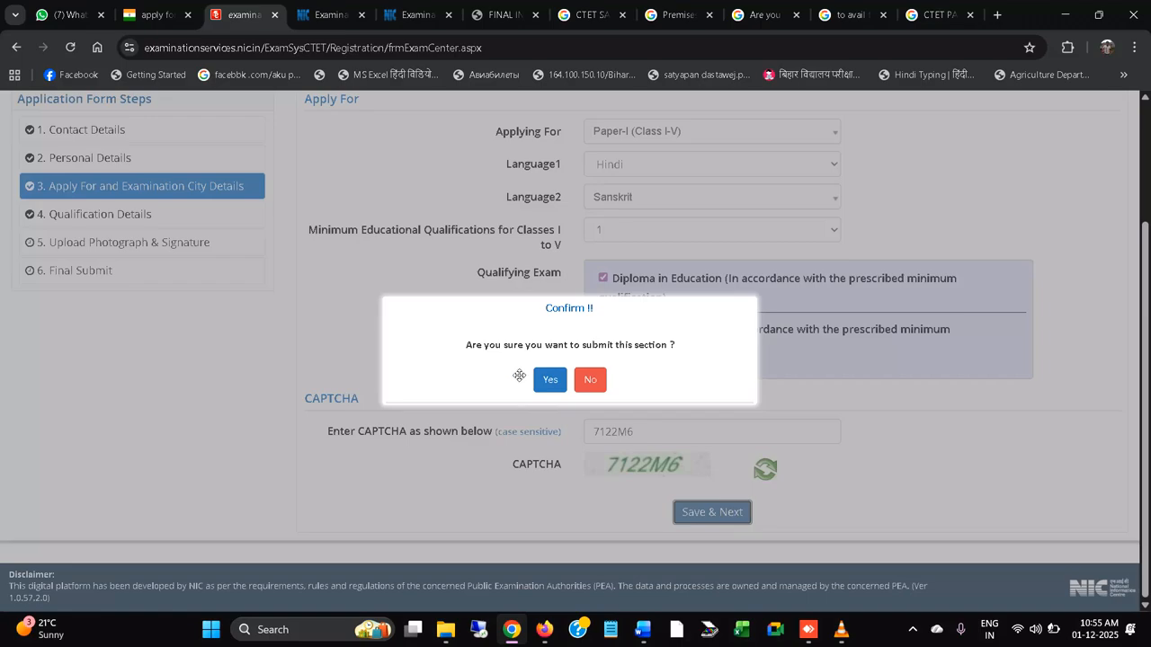
{"action": "left_click", "coordinate": [549, 380]}
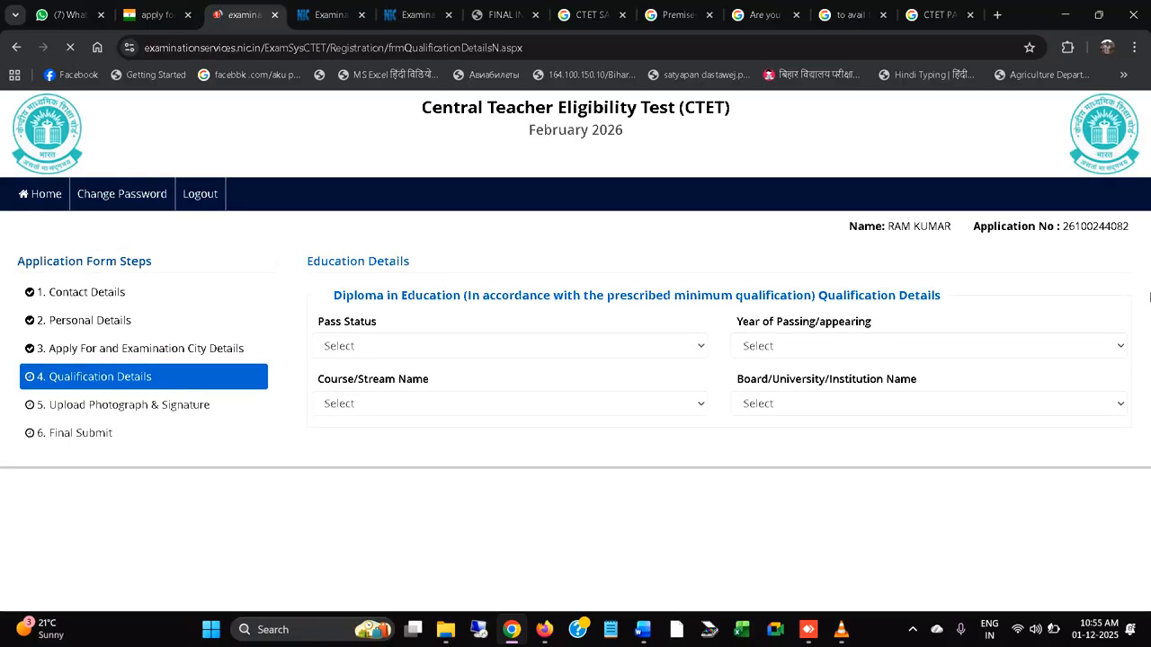
Set the Diploma Pass Status to Appearing and the passing year to 2026.
{"action": "left_click", "coordinate": [486, 346]}
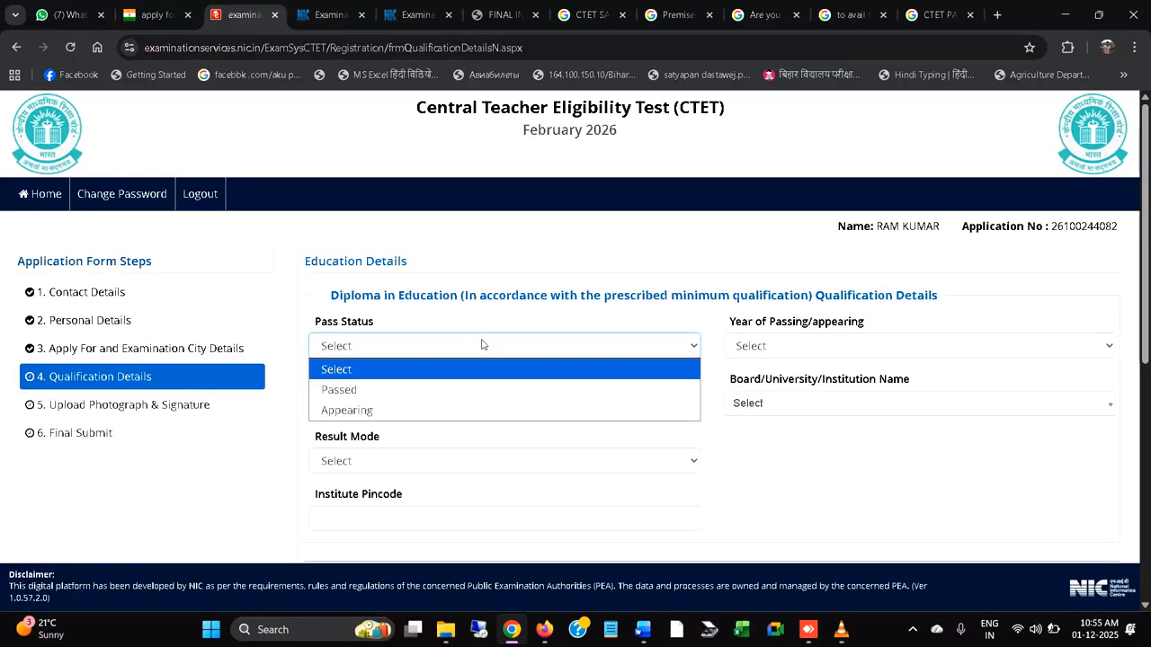
{"action": "left_click", "coordinate": [407, 411]}
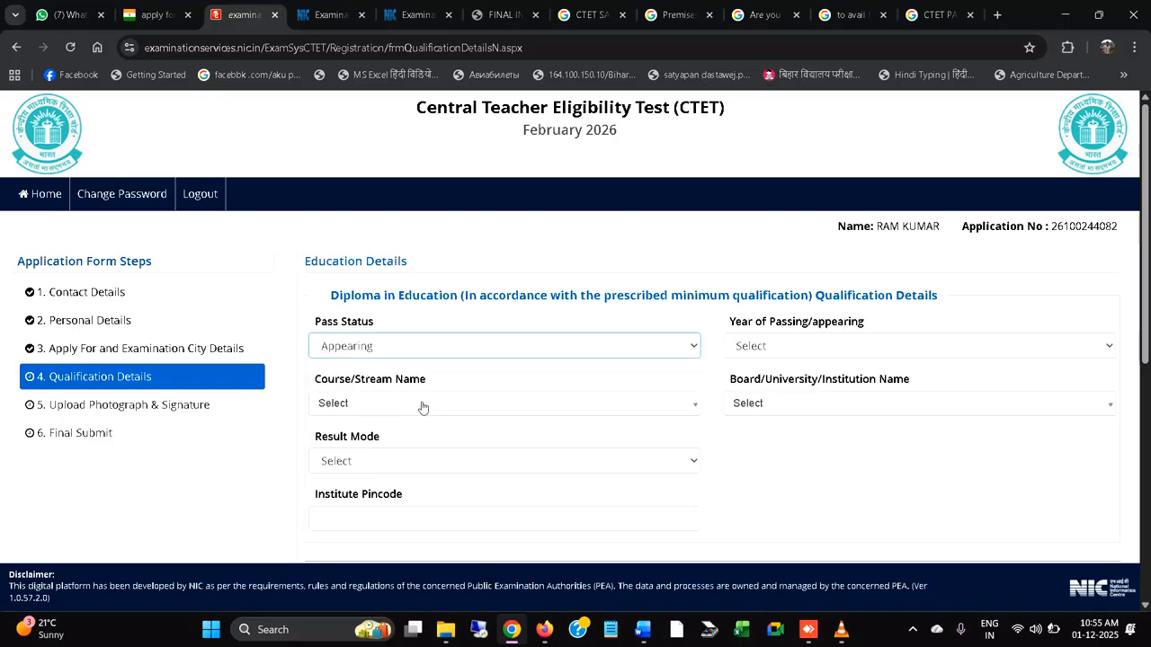
{"action": "left_click", "coordinate": [760, 349]}
{"action": "left_click", "coordinate": [760, 349]}
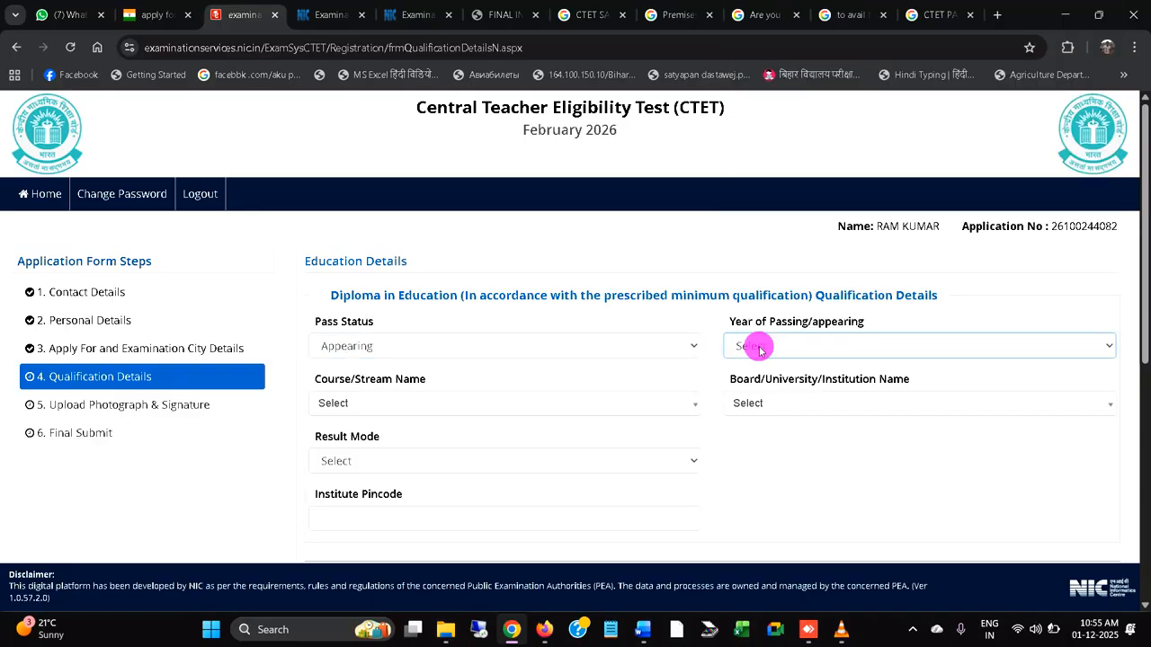
{"action": "left_click", "coordinate": [760, 349]}
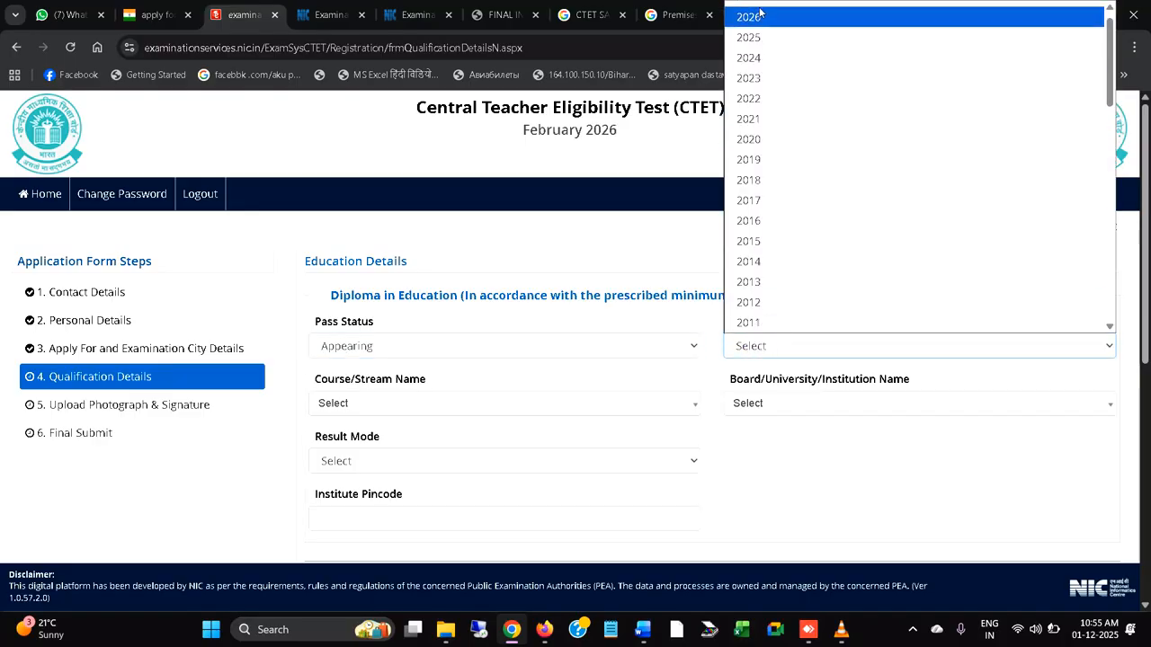
{"action": "left_click", "coordinate": [762, 14]}
Choose course Education/Elementry Education etc, the Sasaram education institute, and Percentage result mode.
{"action": "left_click", "coordinate": [484, 403]}
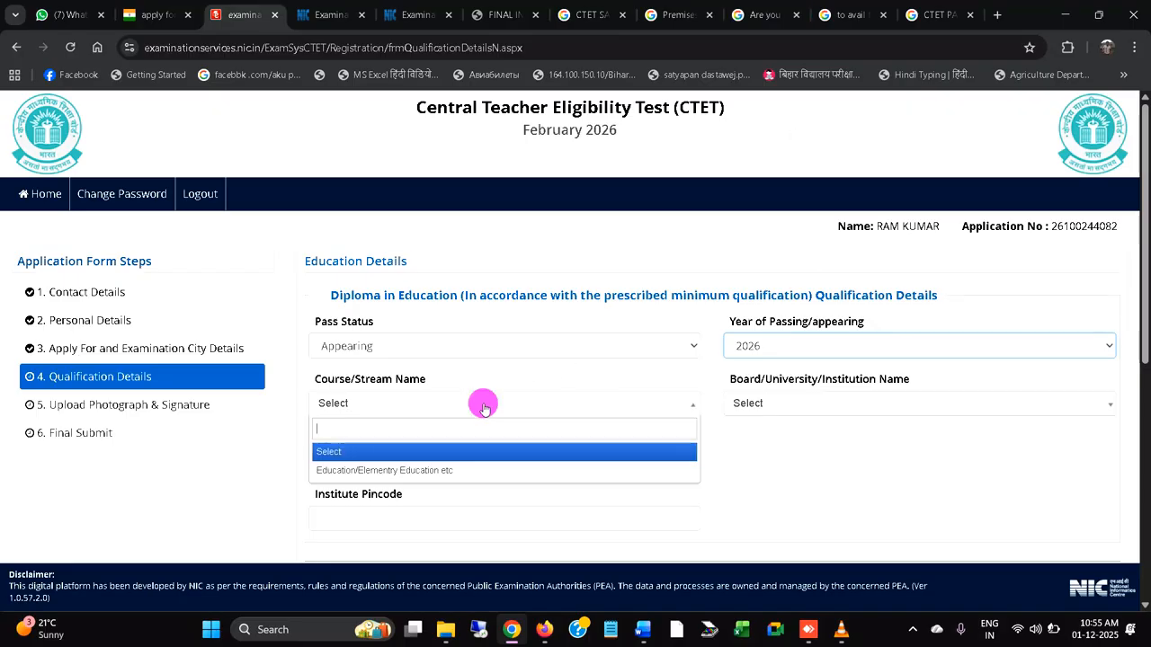
{"action": "left_click", "coordinate": [438, 469]}
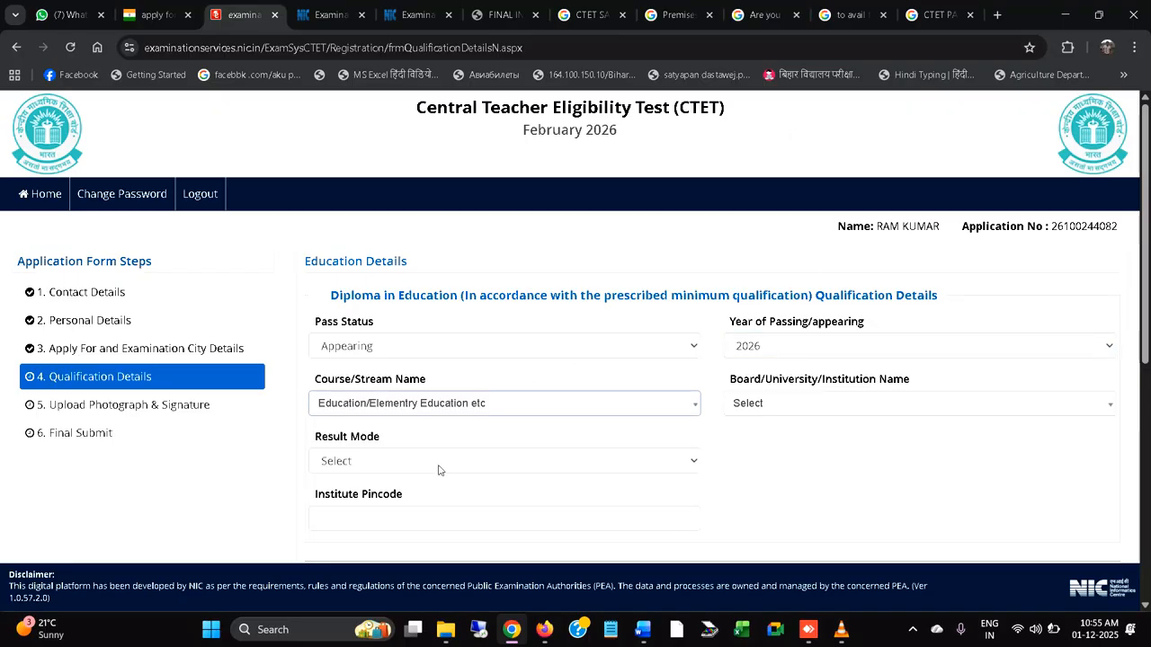
{"action": "left_click", "coordinate": [758, 404]}
{"action": "left_click", "coordinate": [764, 477]}
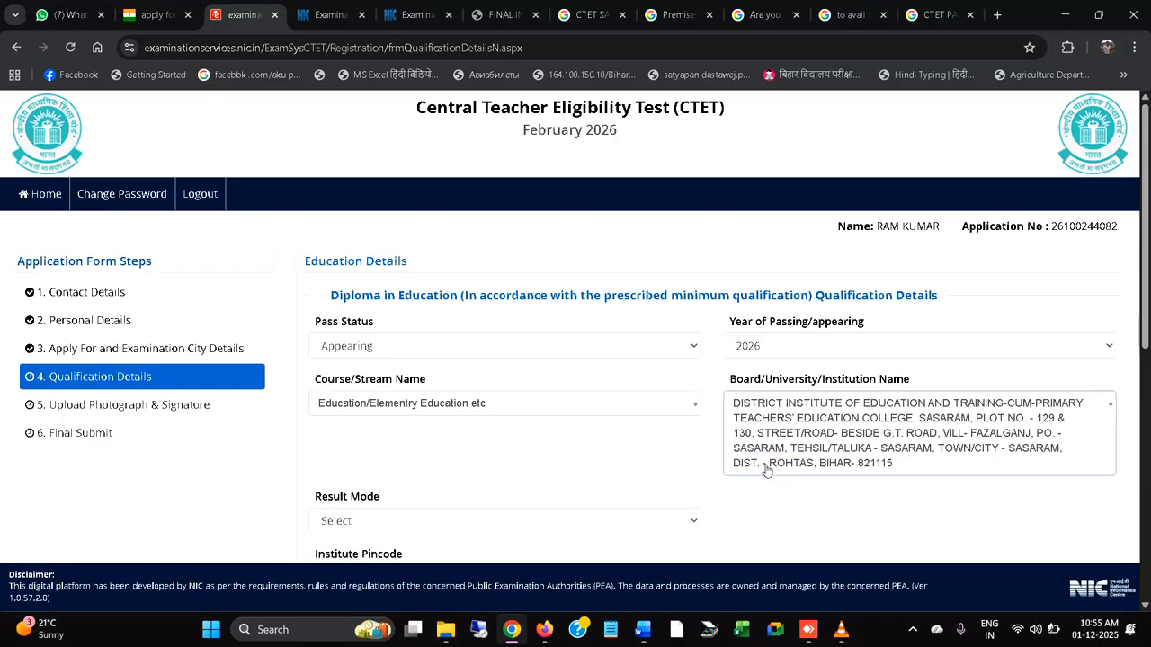
{"action": "scroll", "coordinate": [1143, 417], "scroll_direction": "down", "scroll_amount": 2}
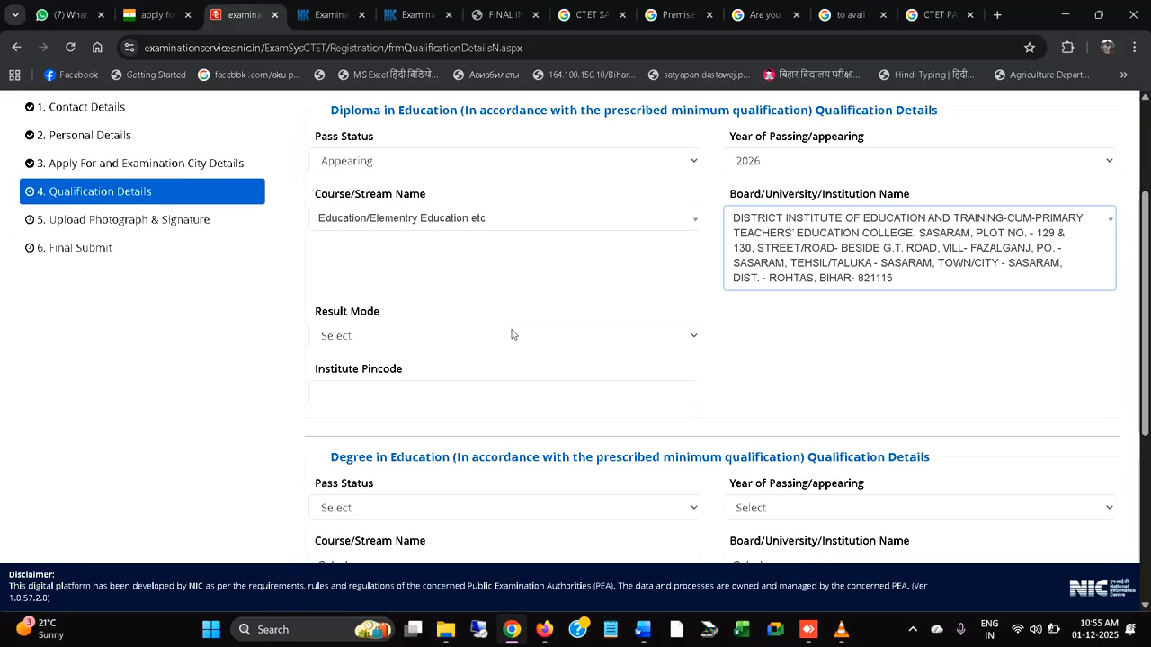
{"action": "left_click", "coordinate": [490, 335]}
{"action": "left_click", "coordinate": [405, 381]}
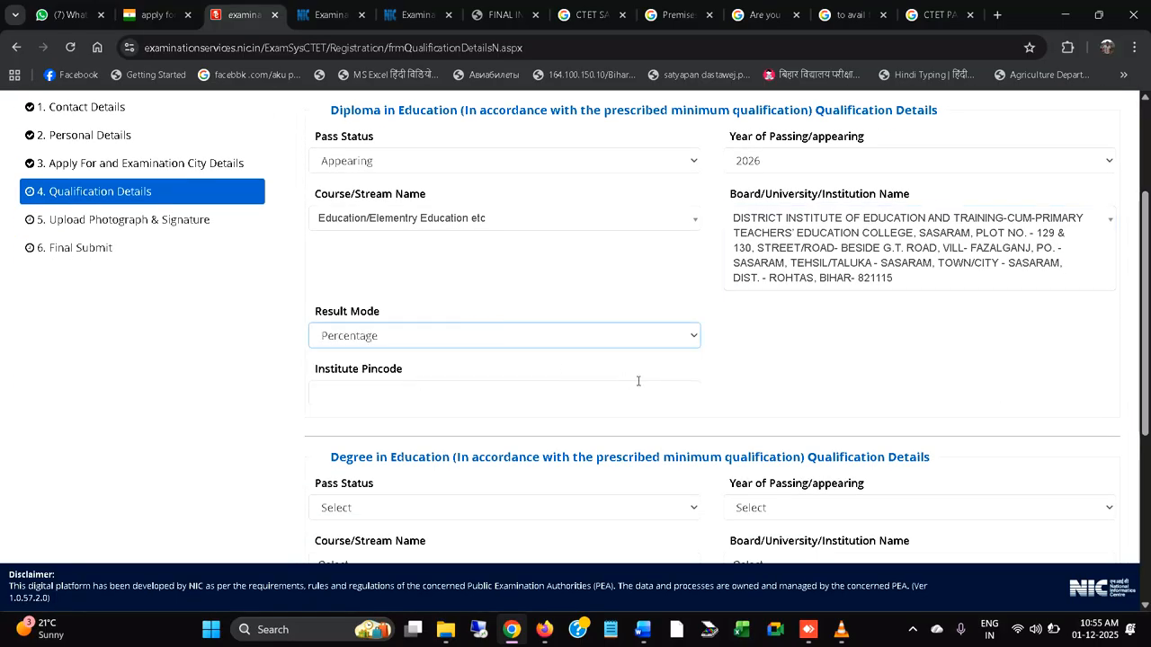
{"action": "left_click", "coordinate": [497, 390]}
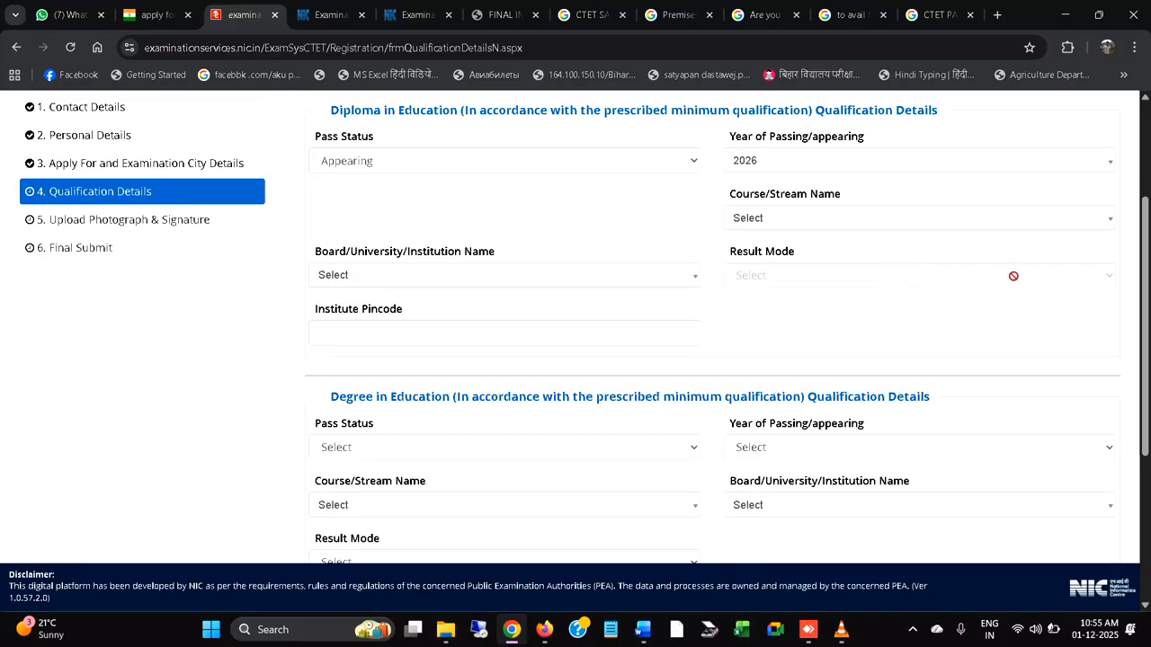
Reselect Education/Elementry Education etc as the Diploma course and review the Degree in Education heading.
{"action": "left_click_drag", "start_coordinate": [1142, 321], "coordinate": [1142, 360]}
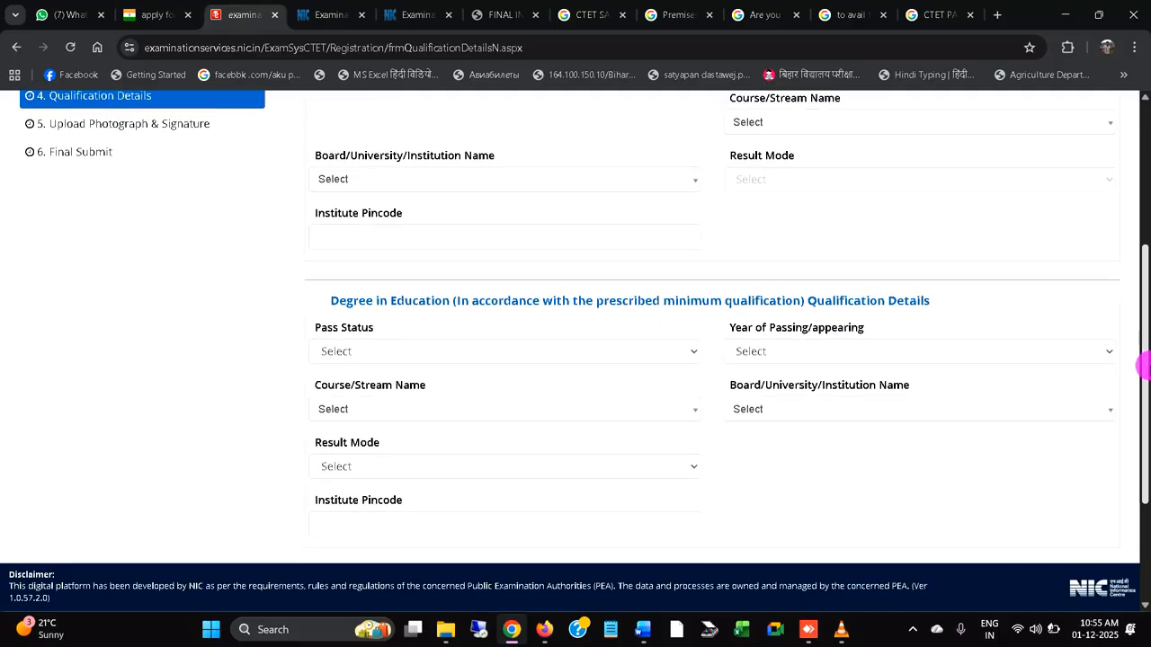
{"action": "left_click", "coordinate": [776, 132]}
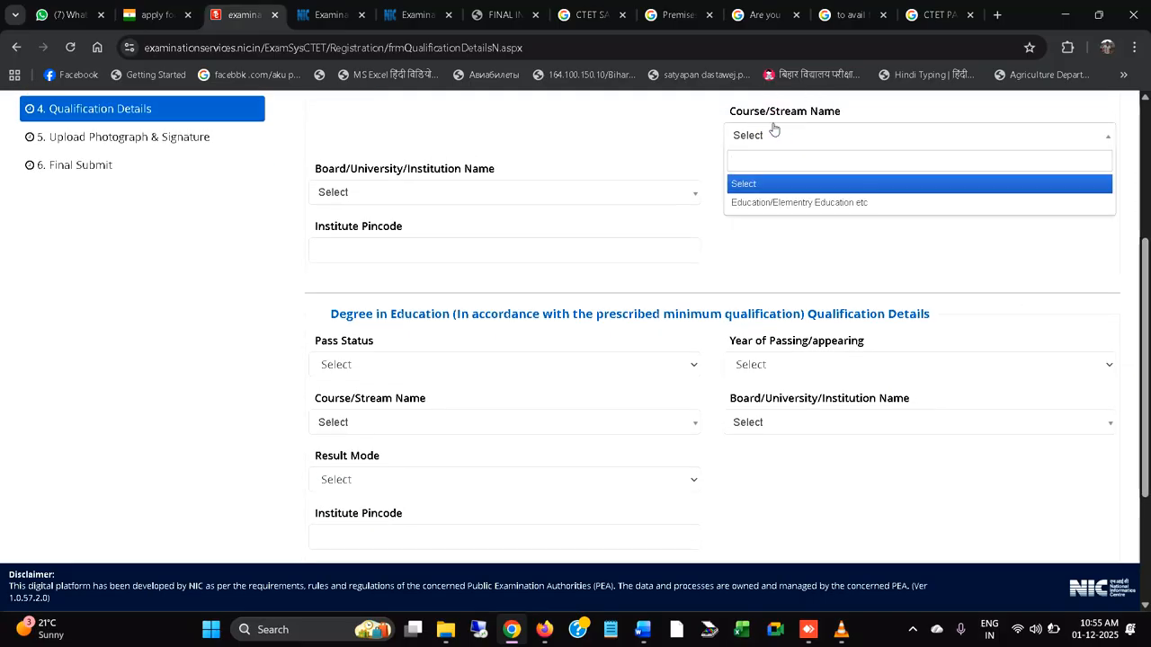
{"action": "left_click", "coordinate": [771, 198]}
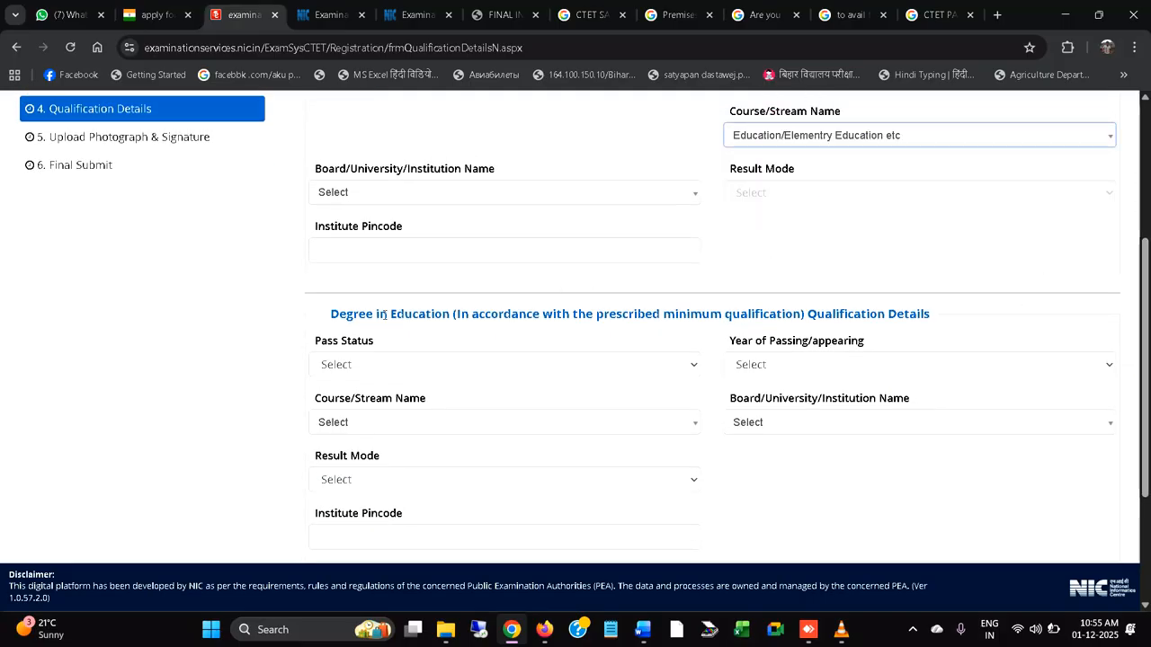
{"action": "left_click_drag", "start_coordinate": [324, 313], "coordinate": [971, 323]}
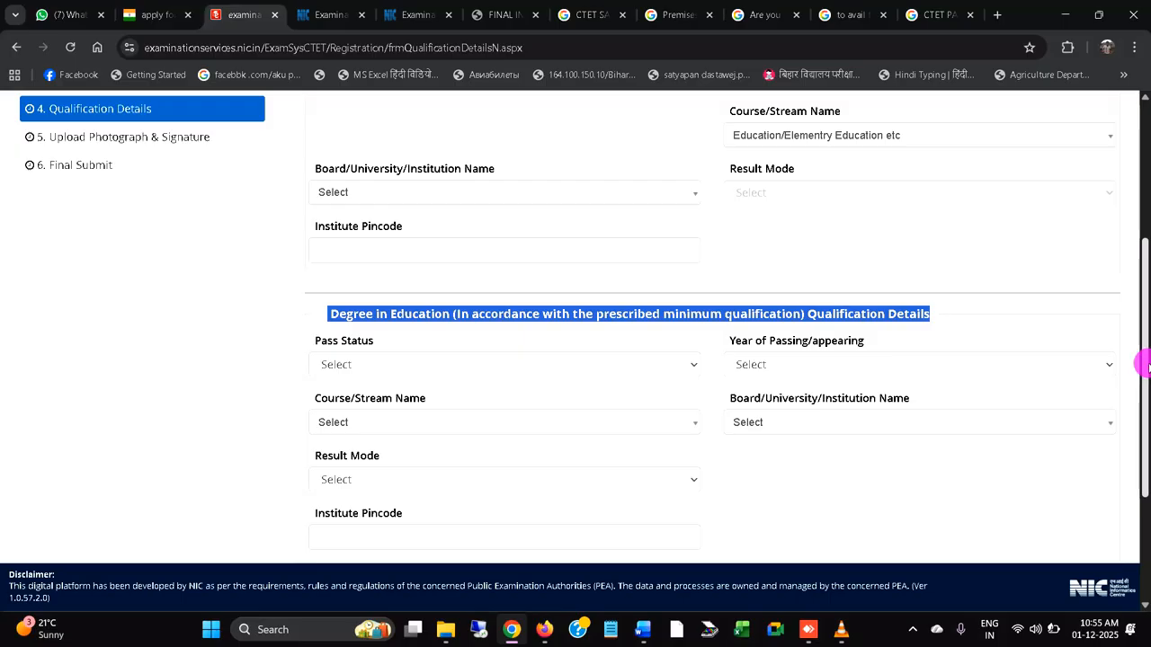
{"action": "scroll", "coordinate": [1141, 360], "scroll_direction": "down", "scroll_amount": 1}
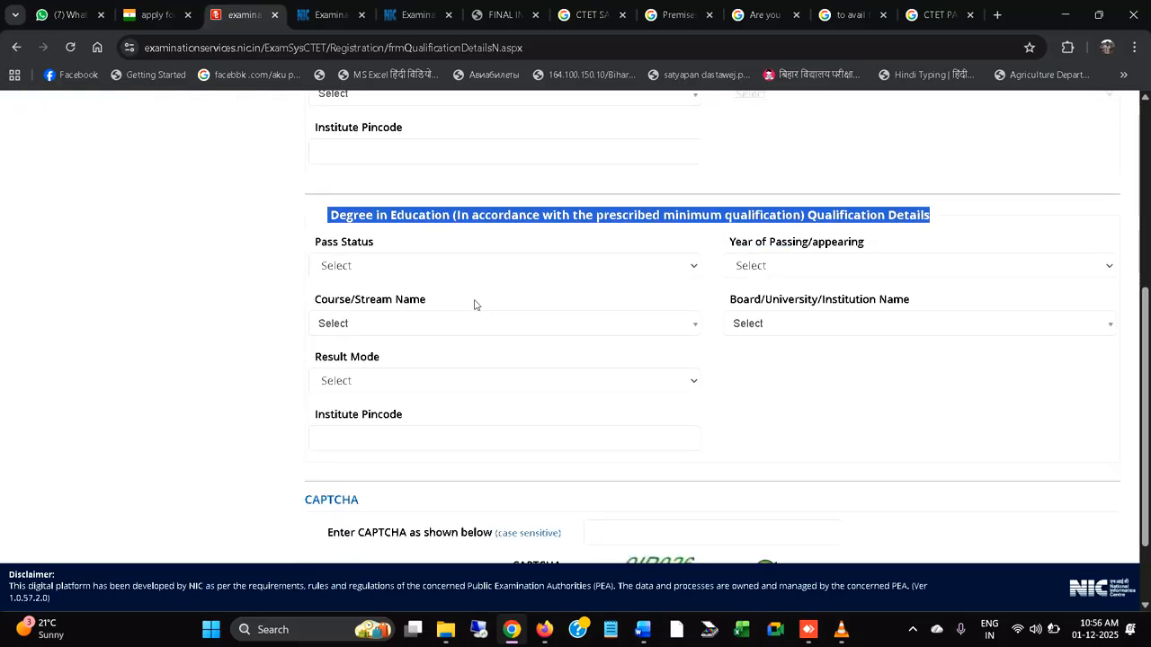
{"action": "scroll", "coordinate": [776, 332], "scroll_direction": "up", "scroll_amount": 1}
{"action": "left_click", "coordinate": [776, 332]}
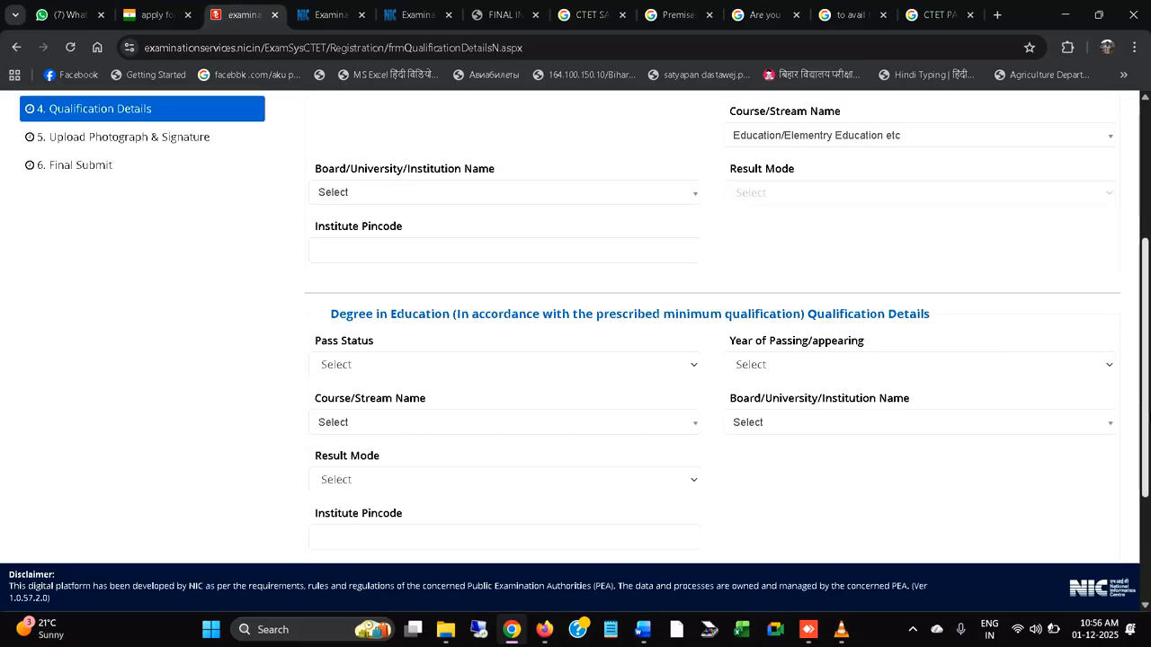
{"action": "left_click_drag", "start_coordinate": [1143, 419], "coordinate": [1135, 329]}
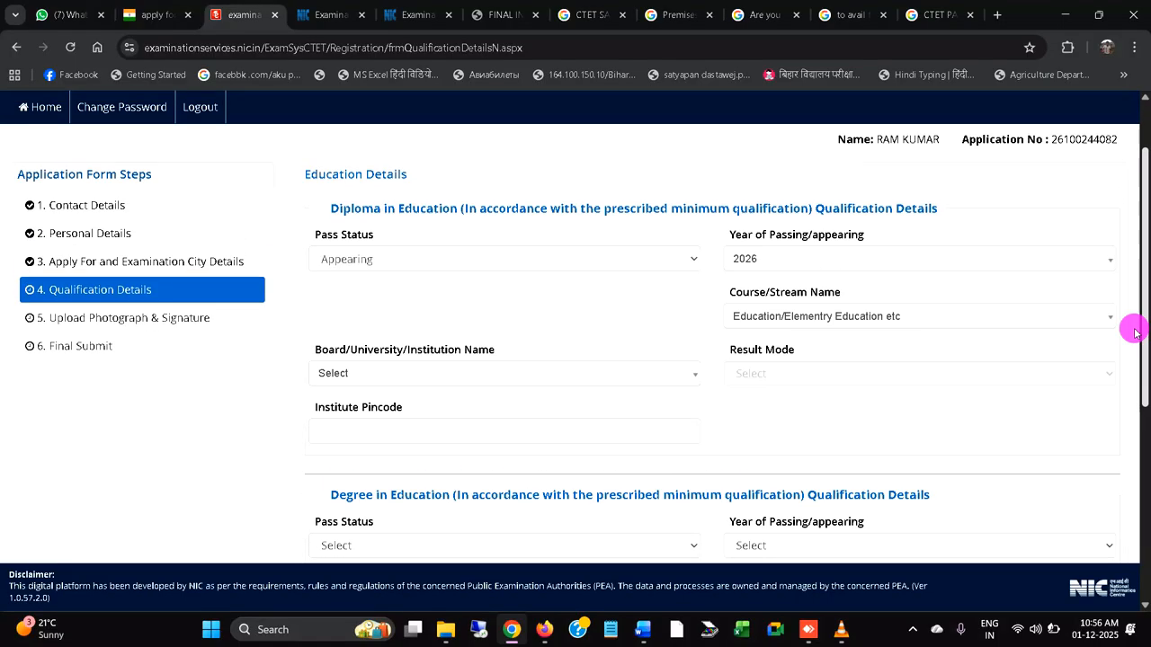
Choose the Sasaram district education institute and enter institute pincode 821115.
{"action": "left_click", "coordinate": [409, 373]}
{"action": "left_click", "coordinate": [396, 444]}
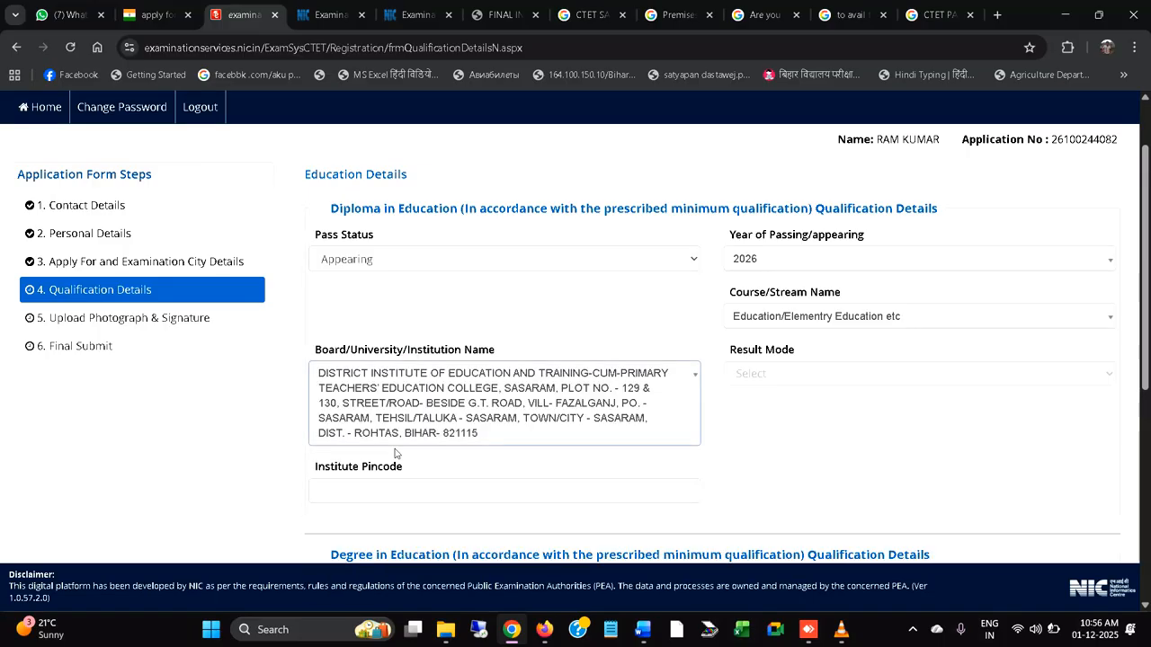
{"action": "left_click", "coordinate": [451, 486]}
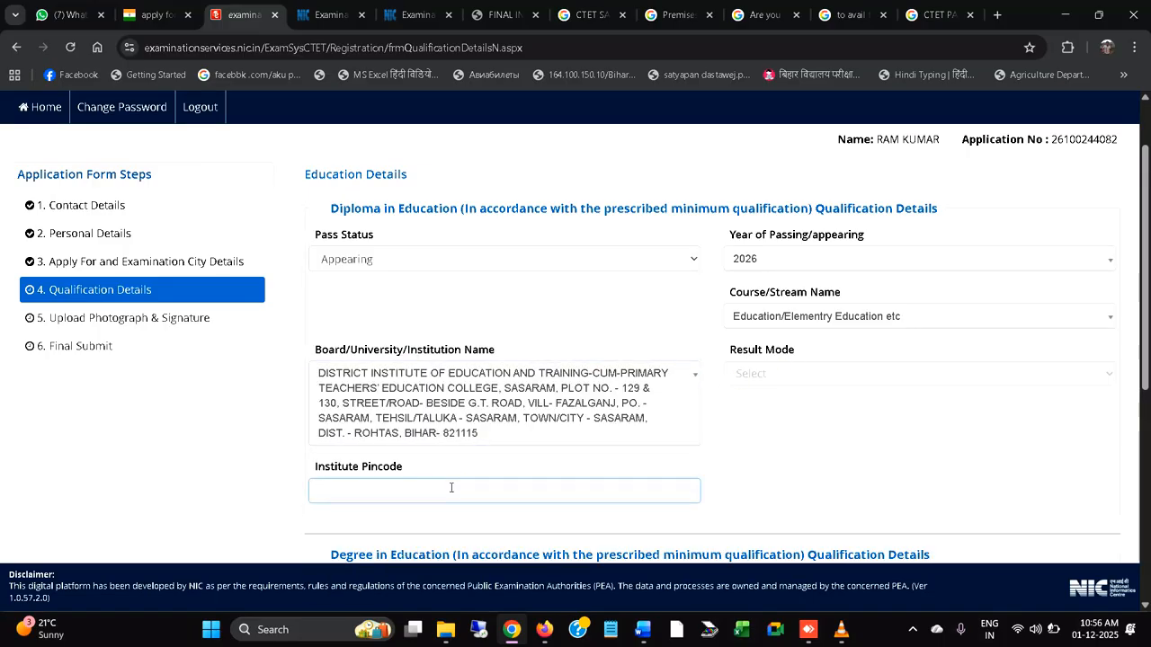
{"action": "type", "text": "821115"}
{"action": "scroll", "coordinate": [1142, 306], "scroll_direction": "down", "scroll_amount": 3}
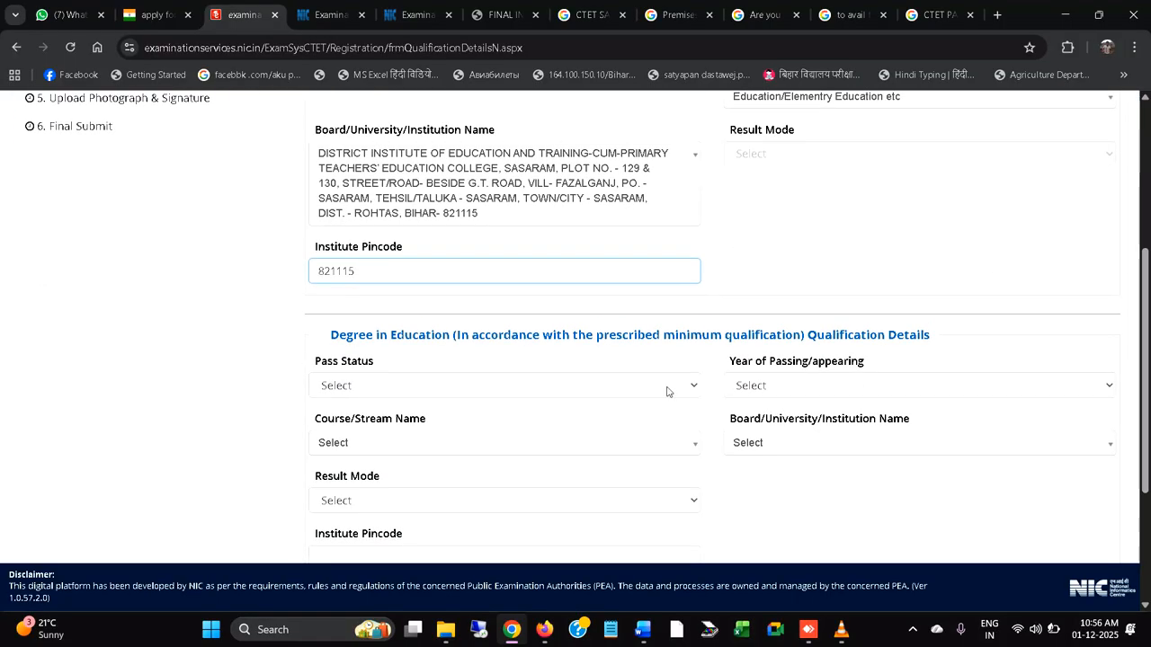
Go back to the '3. Apply For and Examination City Details' step from the sidebar.
{"action": "left_click", "coordinate": [387, 383]}
{"action": "scroll", "coordinate": [389, 388], "scroll_direction": "up", "scroll_amount": 3}
{"action": "left_click", "coordinate": [389, 388]}
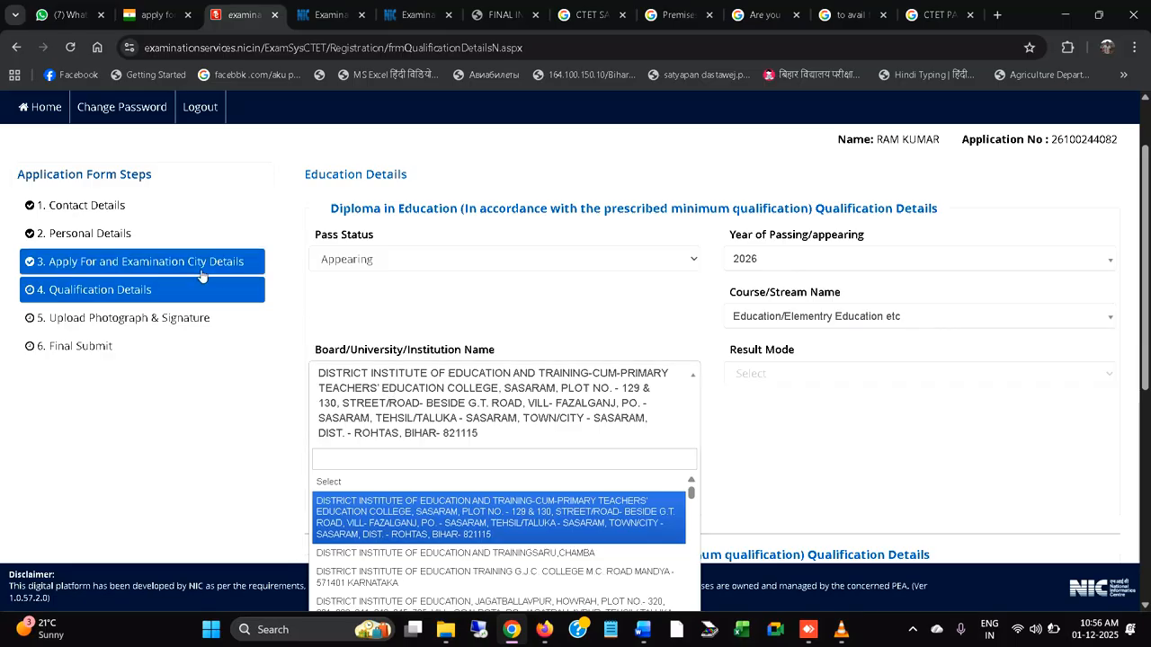
{"action": "left_click", "coordinate": [151, 266]}
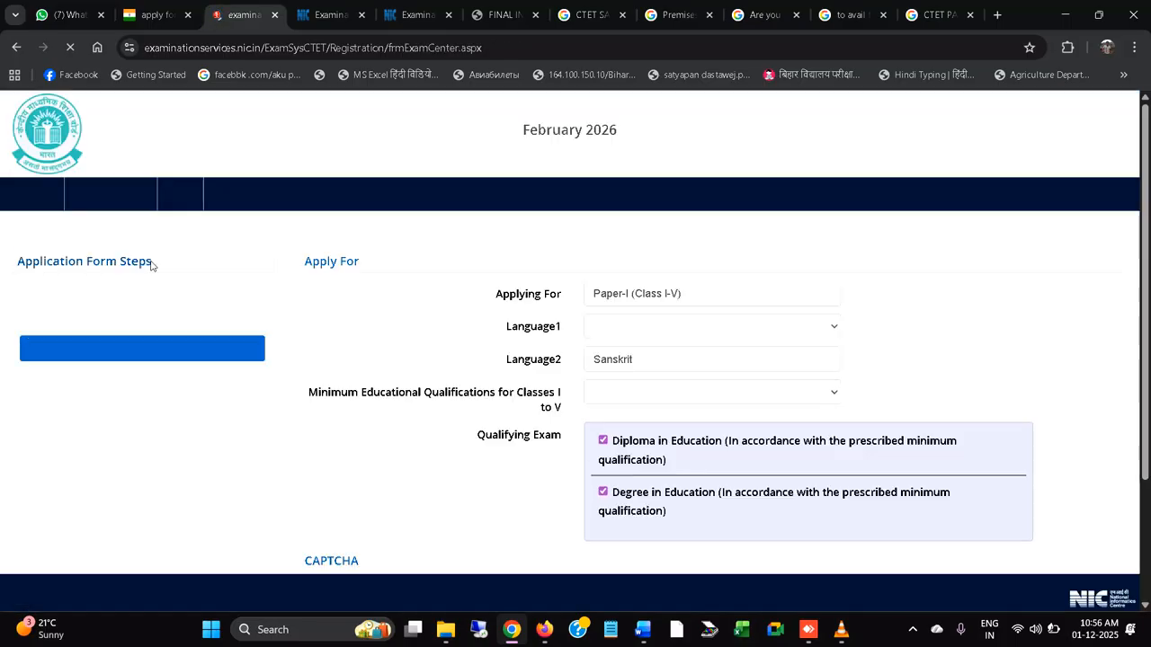
Untick Degree in Education, then apply for Paper-II (Class VI-VIII) with English and Hindi languages.
{"action": "left_click", "coordinate": [604, 492]}
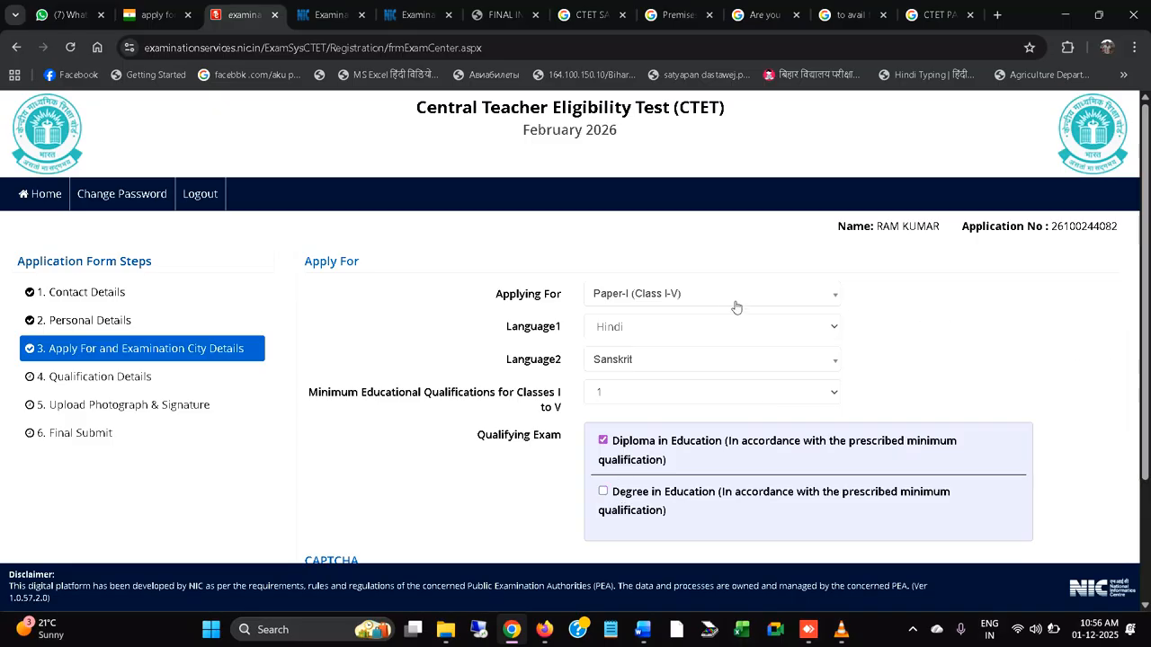
{"action": "left_click", "coordinate": [675, 299]}
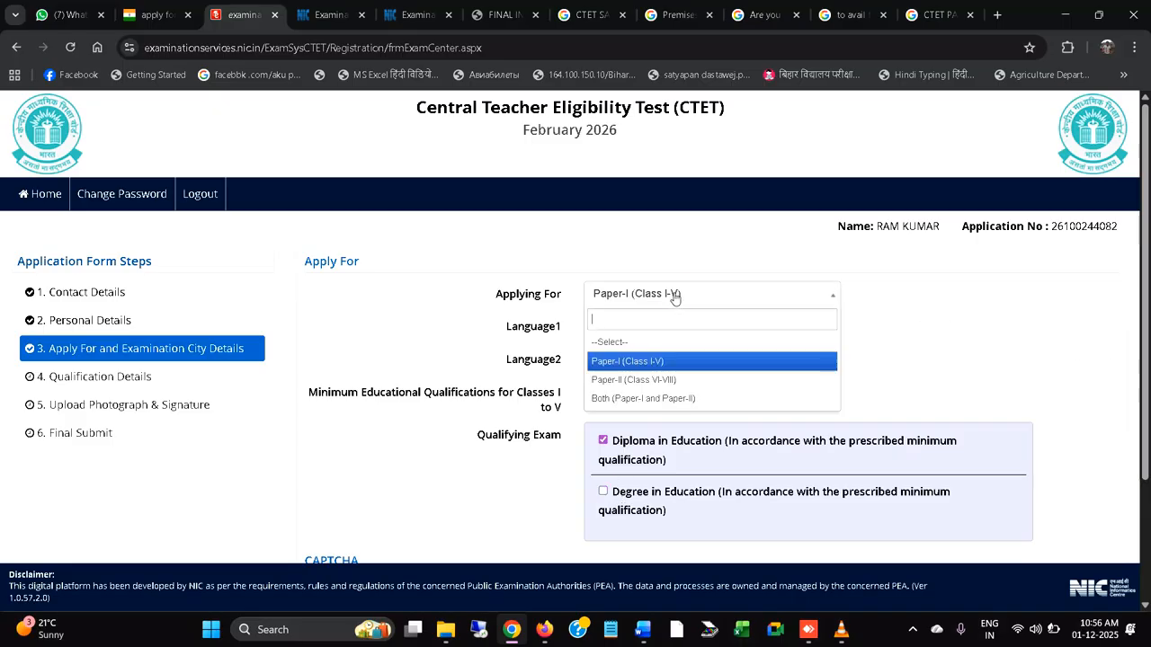
{"action": "left_click", "coordinate": [656, 379]}
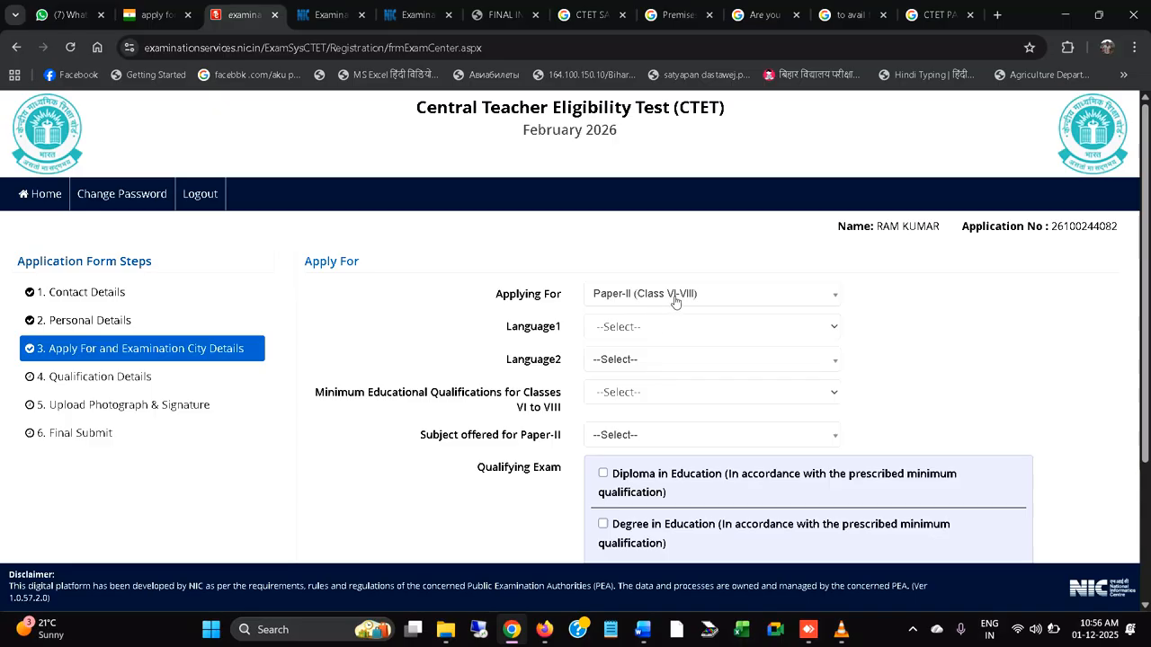
{"action": "scroll", "coordinate": [666, 270], "scroll_direction": "down", "scroll_amount": 1}
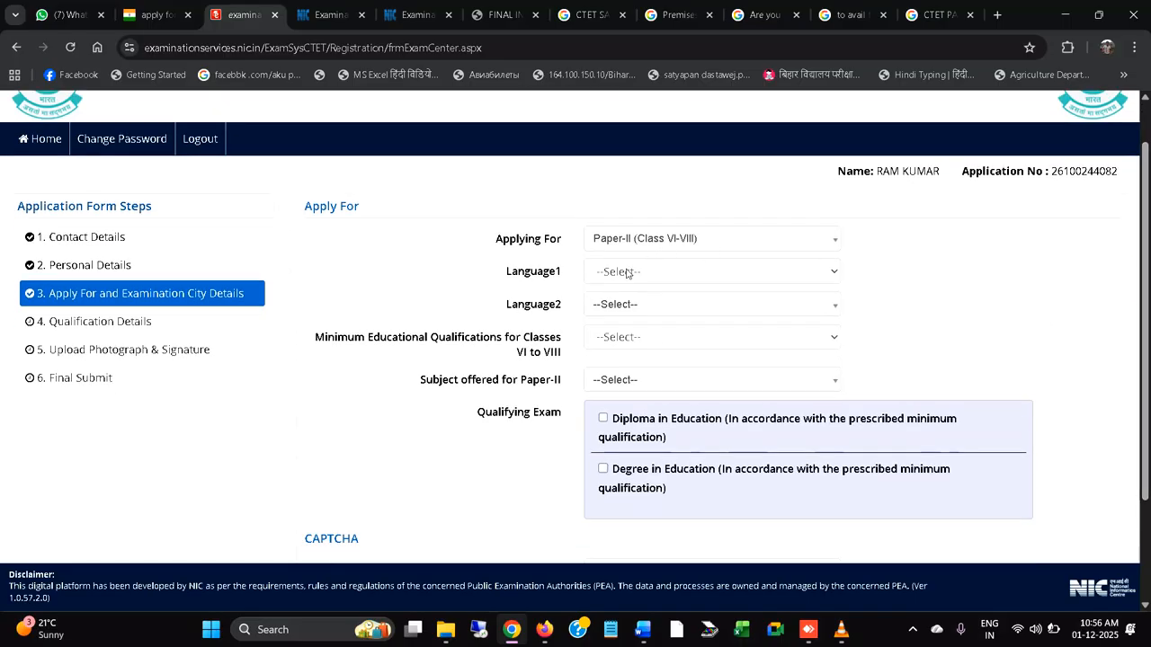
{"action": "left_click", "coordinate": [627, 271]}
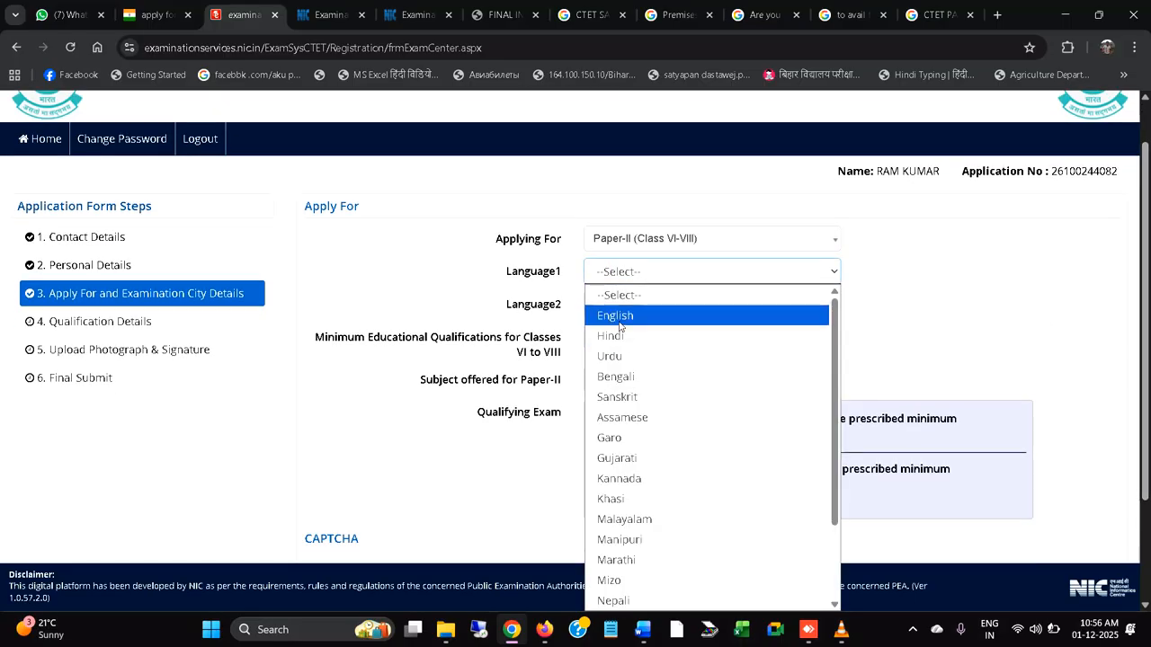
{"action": "left_click", "coordinate": [616, 316]}
{"action": "left_click", "coordinate": [619, 304]}
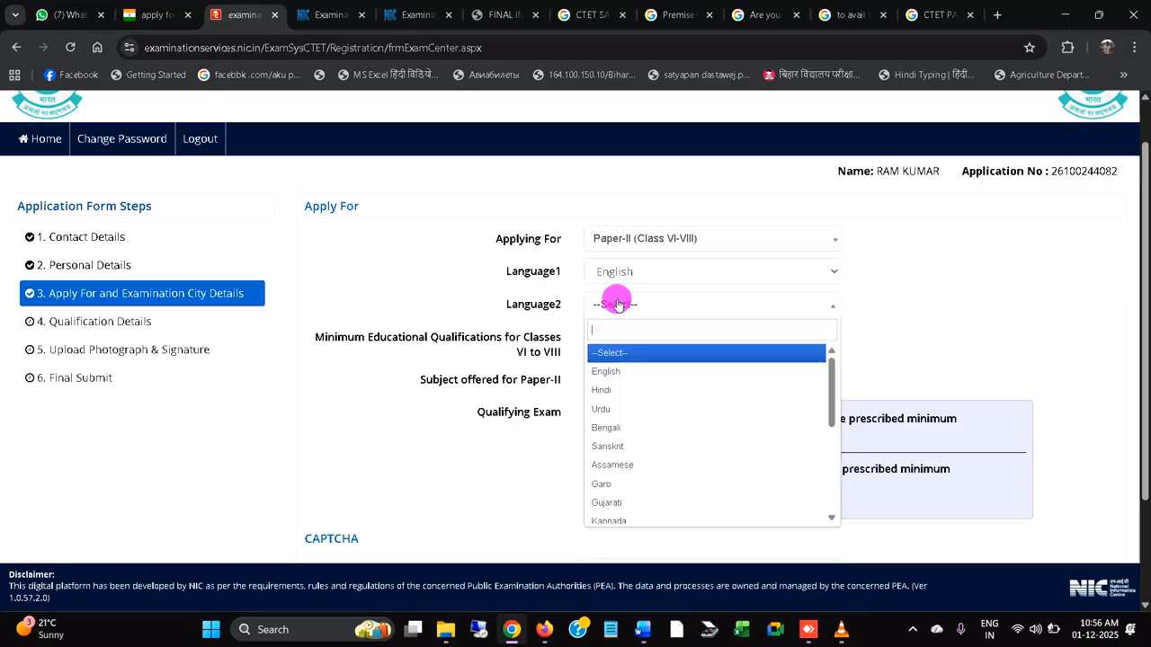
{"action": "left_click", "coordinate": [617, 390]}
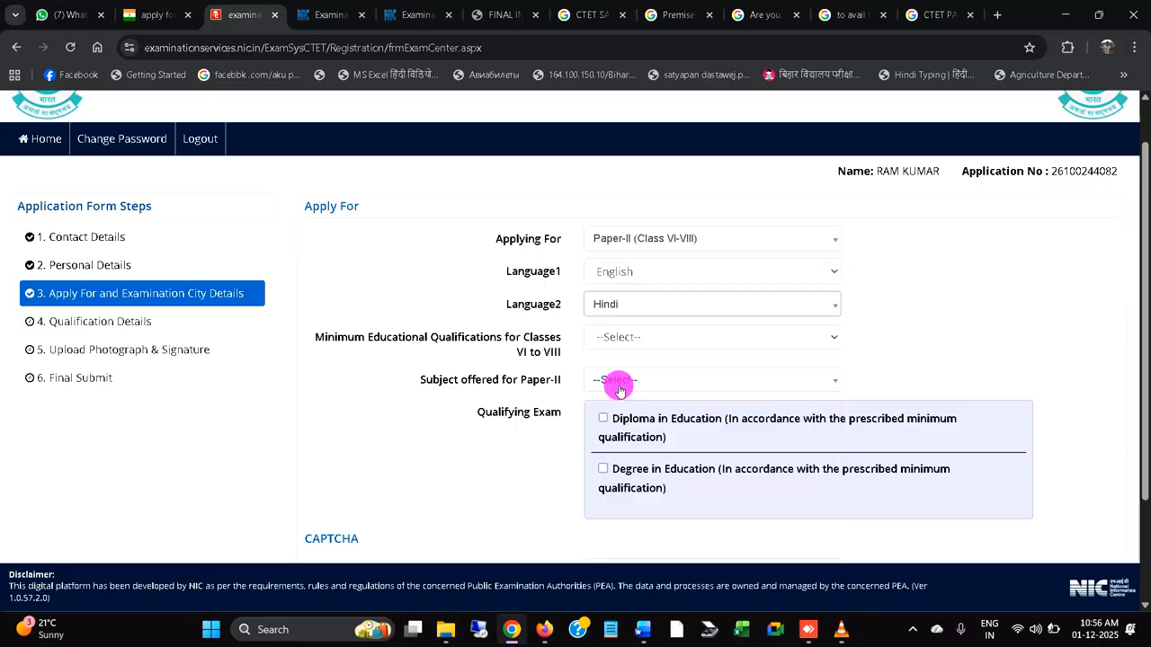
Consult the qualification table and set minimum educational qualification to 2.
{"action": "left_click", "coordinate": [622, 338]}
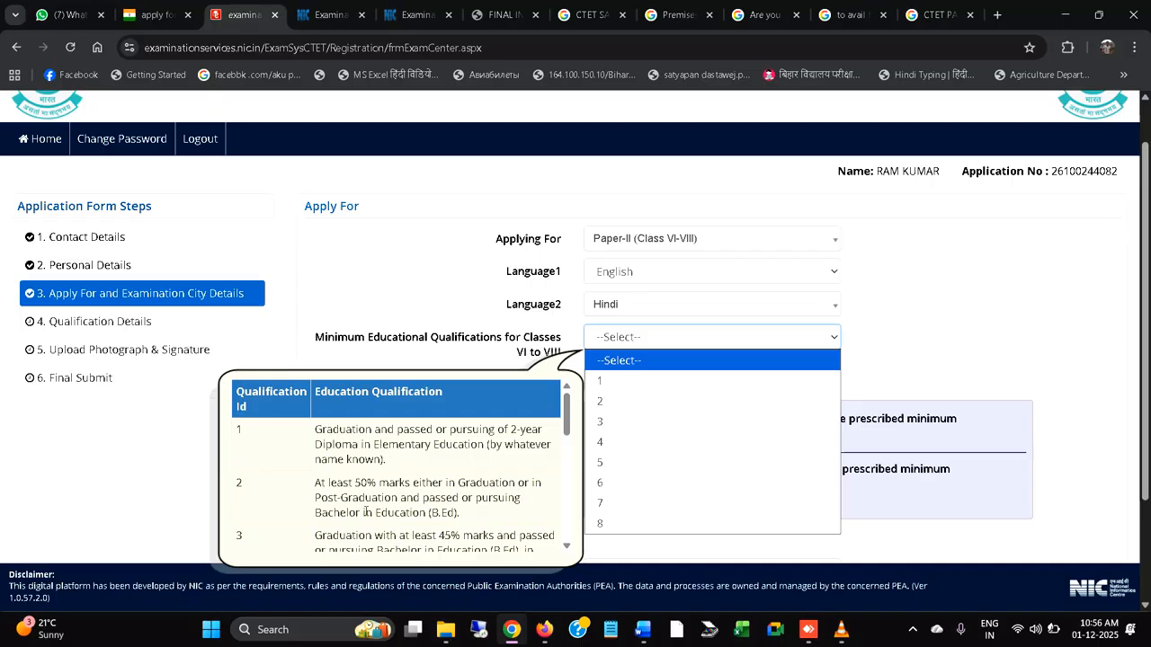
{"action": "left_click", "coordinate": [565, 421]}
{"action": "mouse_move", "coordinate": [565, 421]}
{"action": "left_mouse_down"}
{"action": "mouse_move", "coordinate": [577, 529]}
{"action": "mouse_move", "coordinate": [569, 416]}
{"action": "left_mouse_up"}
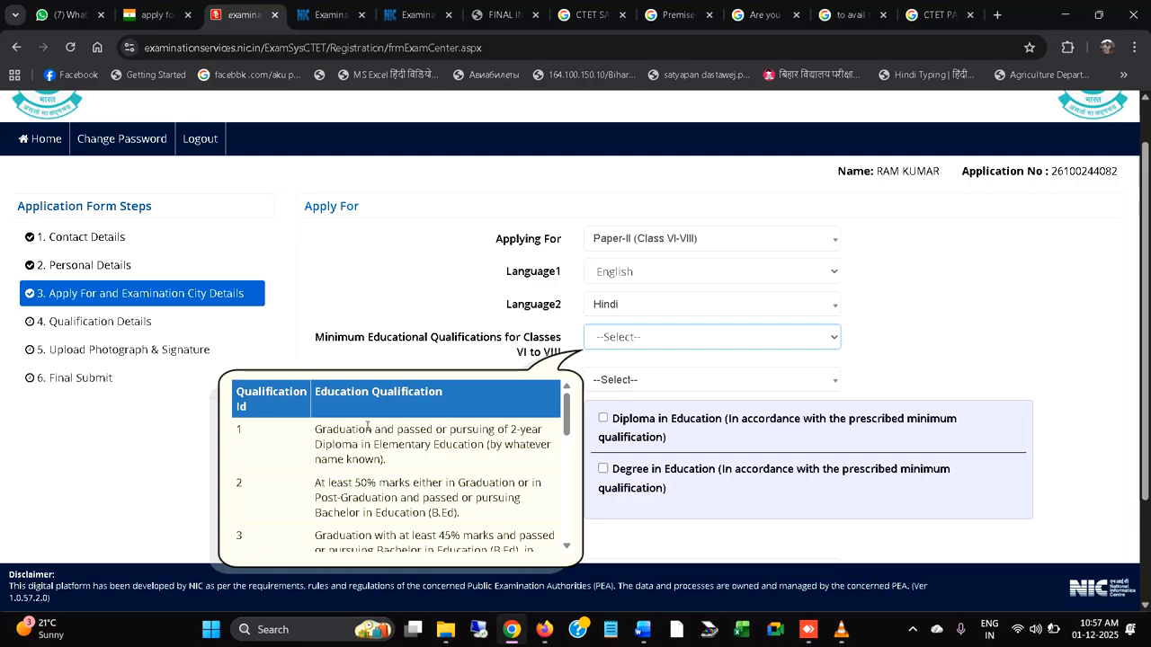
{"action": "left_click", "coordinate": [1002, 372]}
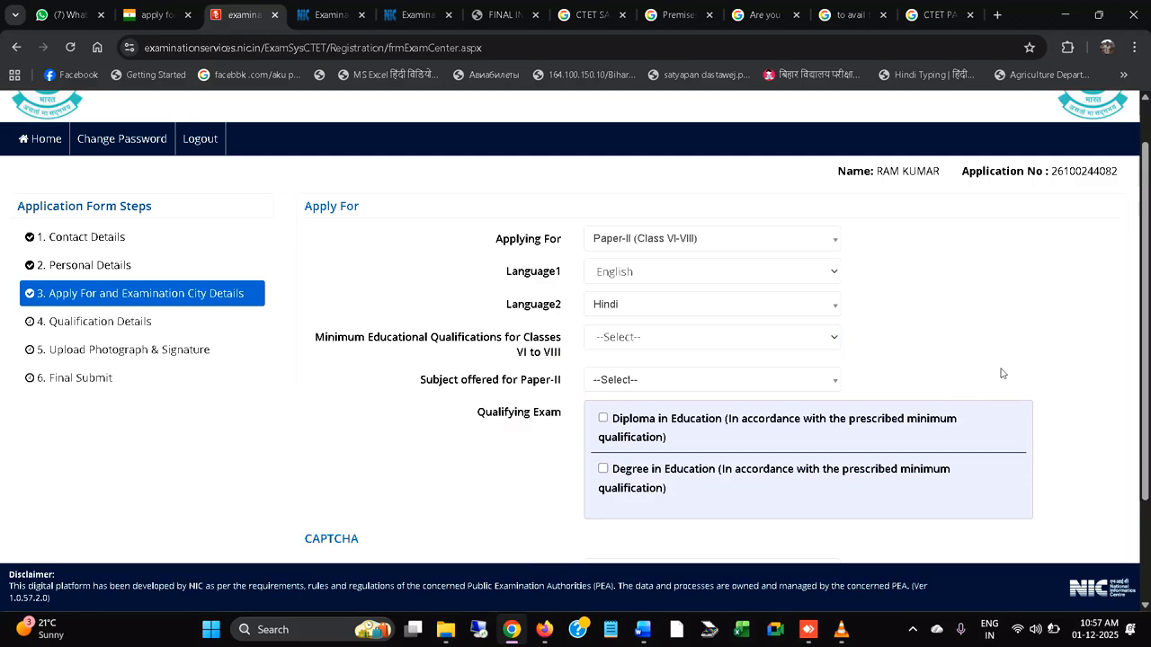
{"action": "left_click", "coordinate": [620, 336]}
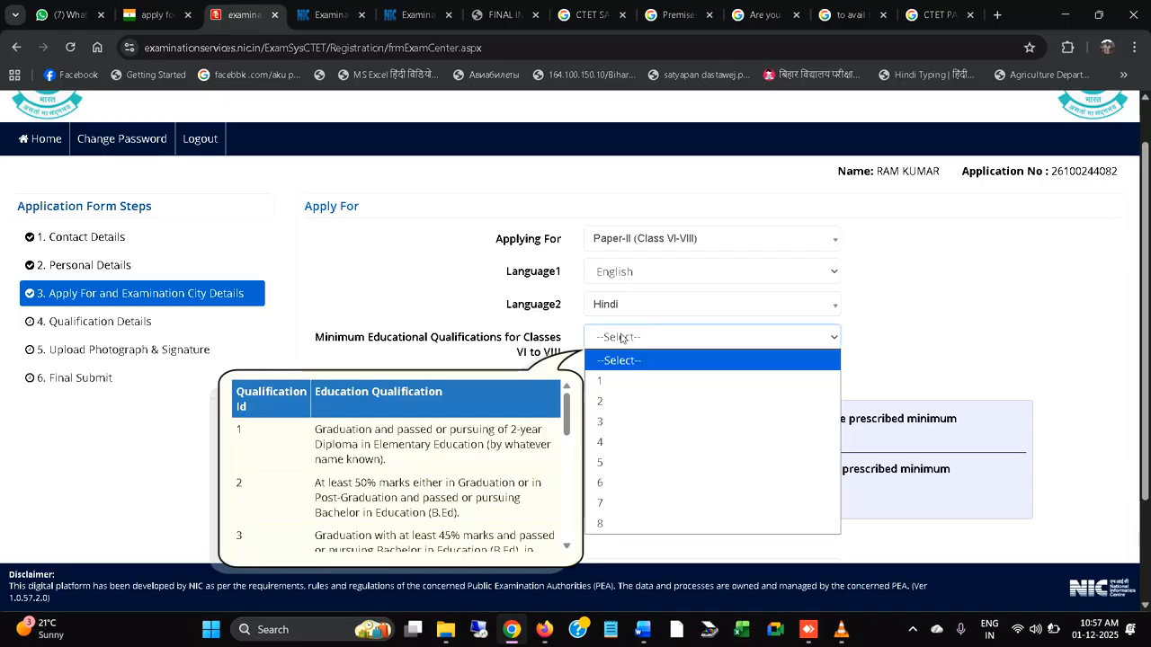
{"action": "left_click", "coordinate": [599, 400]}
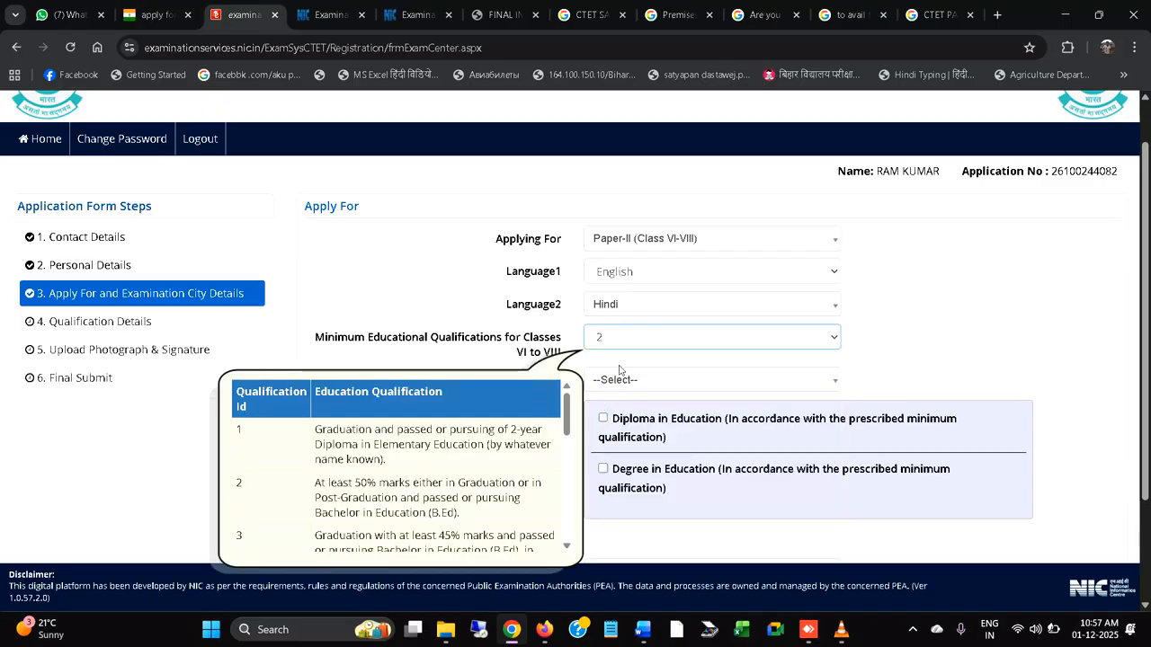
Choose Social Science as the Paper-II subject and tick Degree in Education.
{"action": "left_click", "coordinate": [625, 379]}
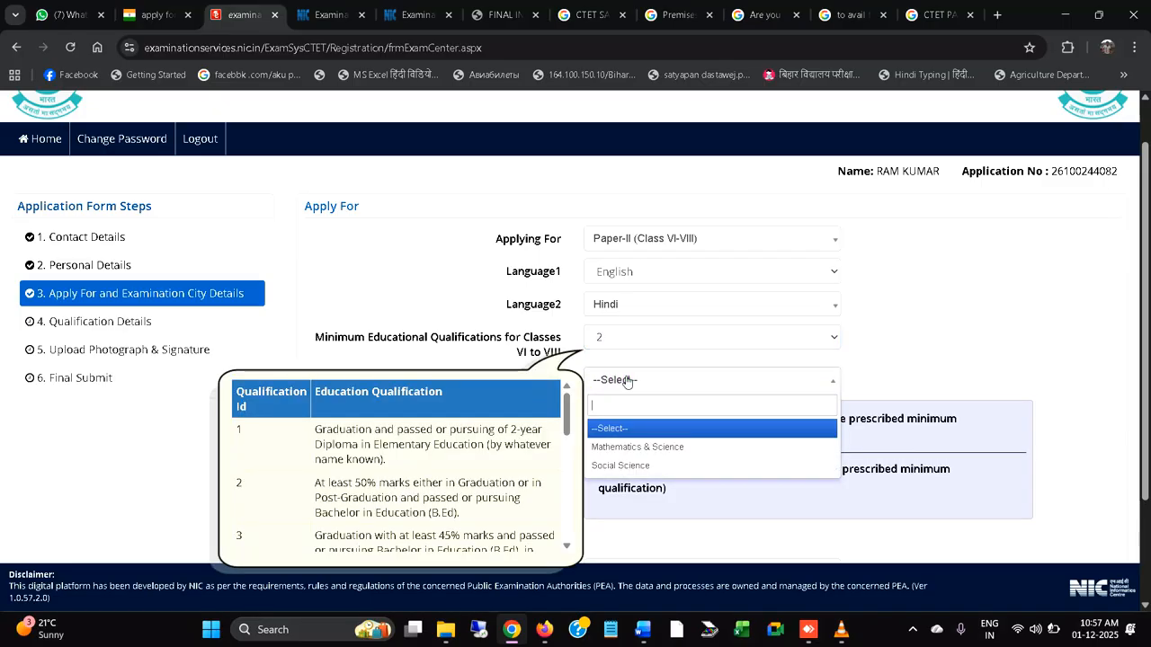
{"action": "left_click", "coordinate": [635, 468]}
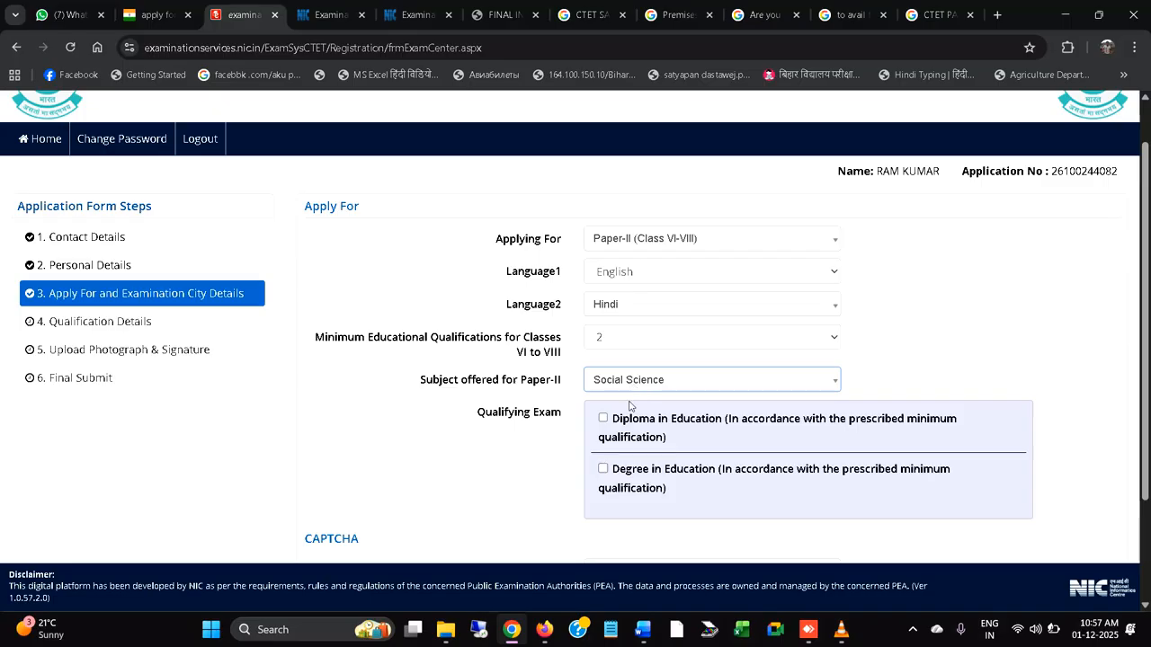
{"action": "left_click", "coordinate": [603, 468]}
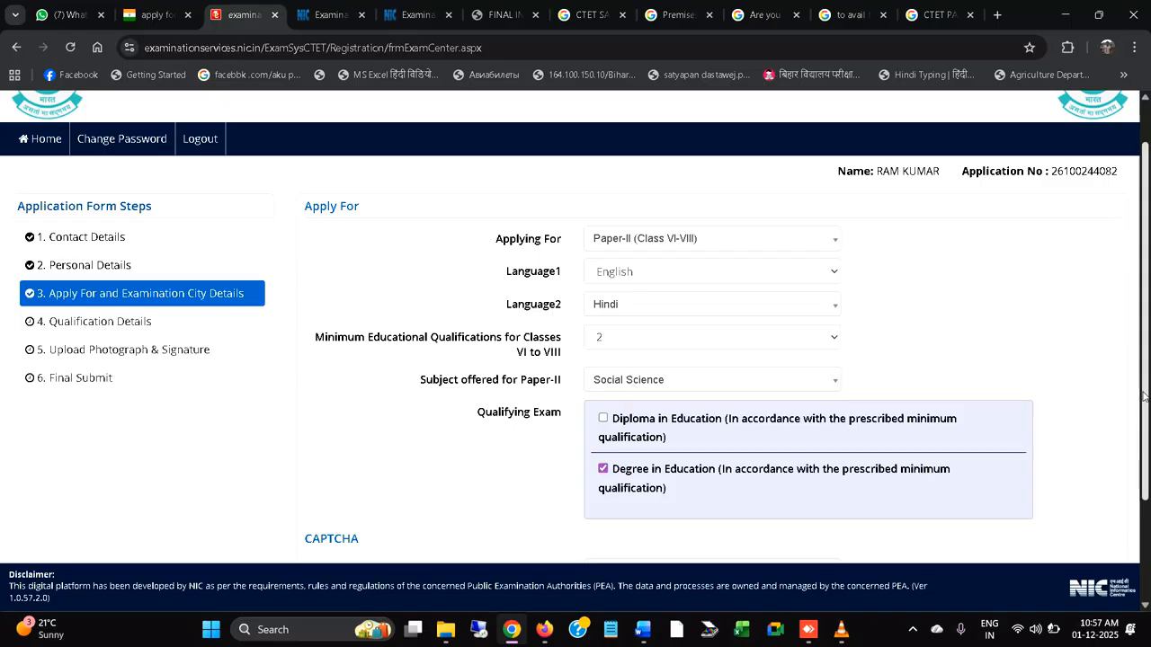
{"action": "left_click_drag", "start_coordinate": [1143, 395], "coordinate": [1146, 483]}
Refresh and enter the new CAPTCHA, then save the Paper-II Apply For section, confirming with Yes.
{"action": "left_click", "coordinate": [665, 436]}
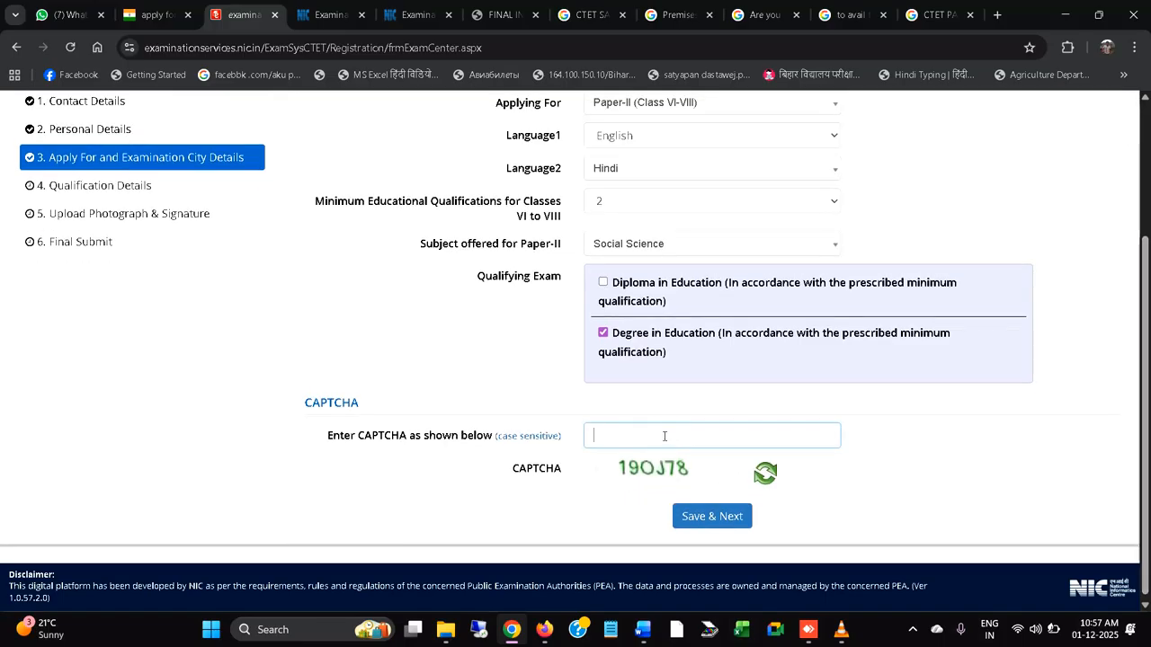
{"action": "left_click", "coordinate": [762, 473]}
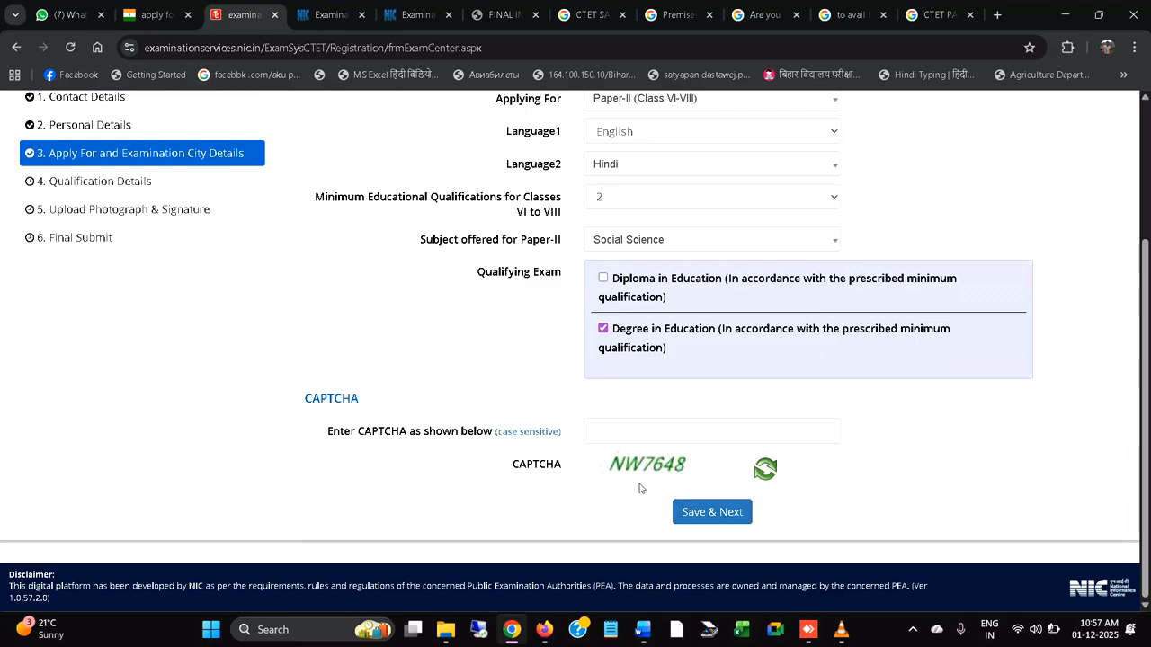
{"action": "left_click", "coordinate": [621, 437]}
{"action": "type", "text": "NW7648"}
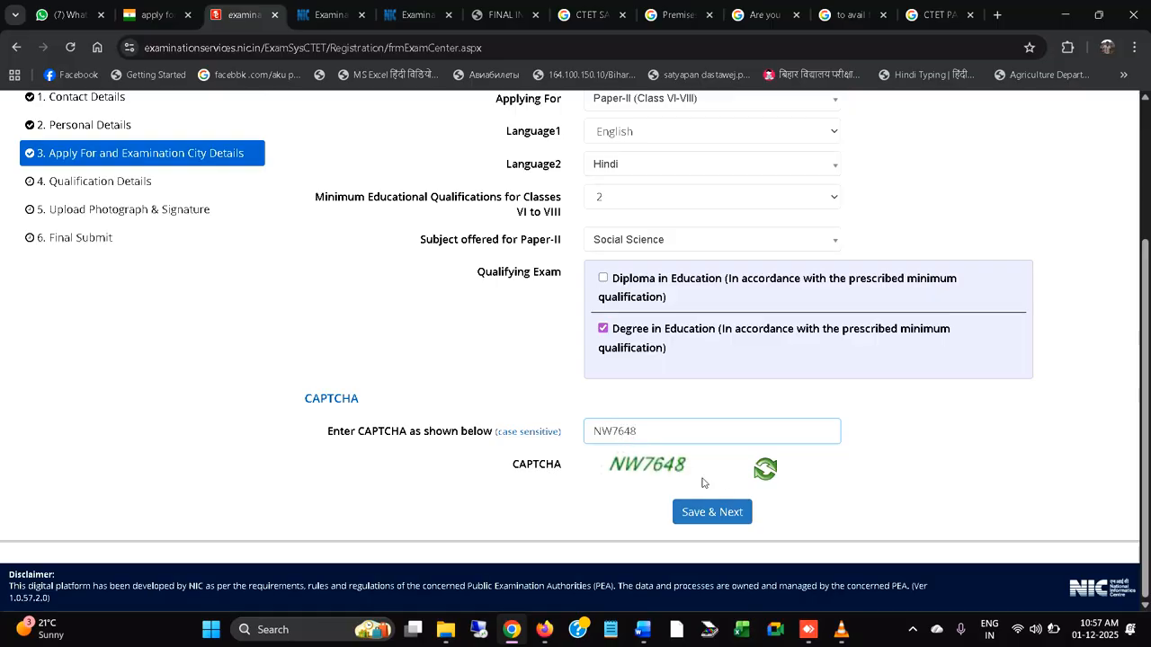
{"action": "left_click", "coordinate": [726, 512]}
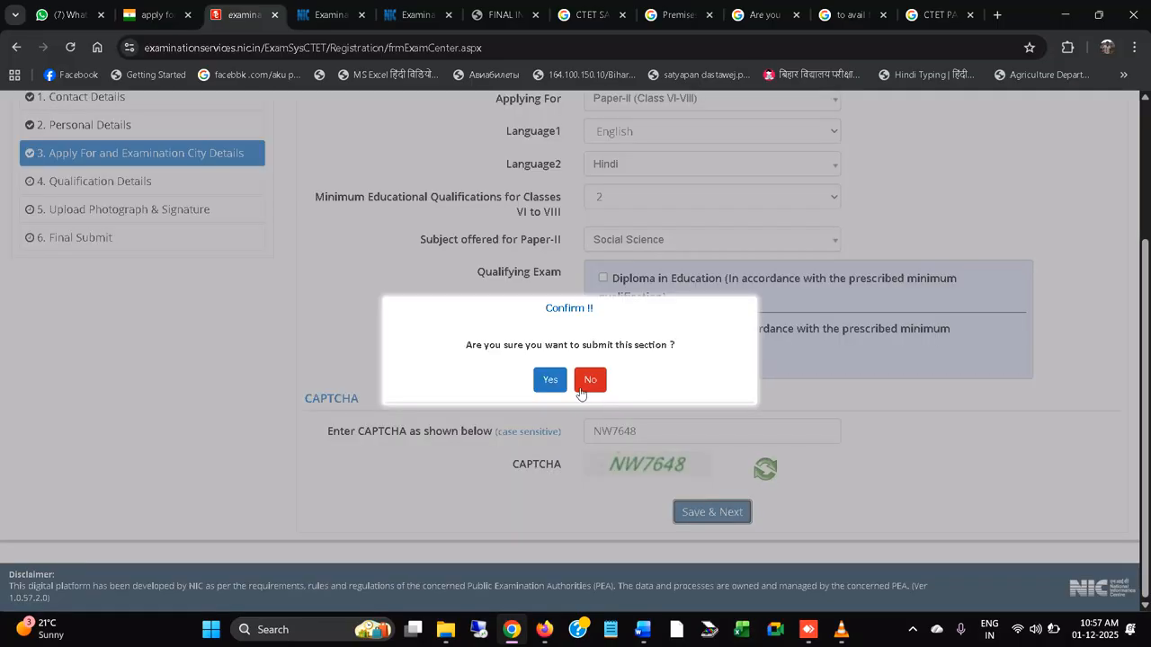
{"action": "left_click", "coordinate": [553, 378]}
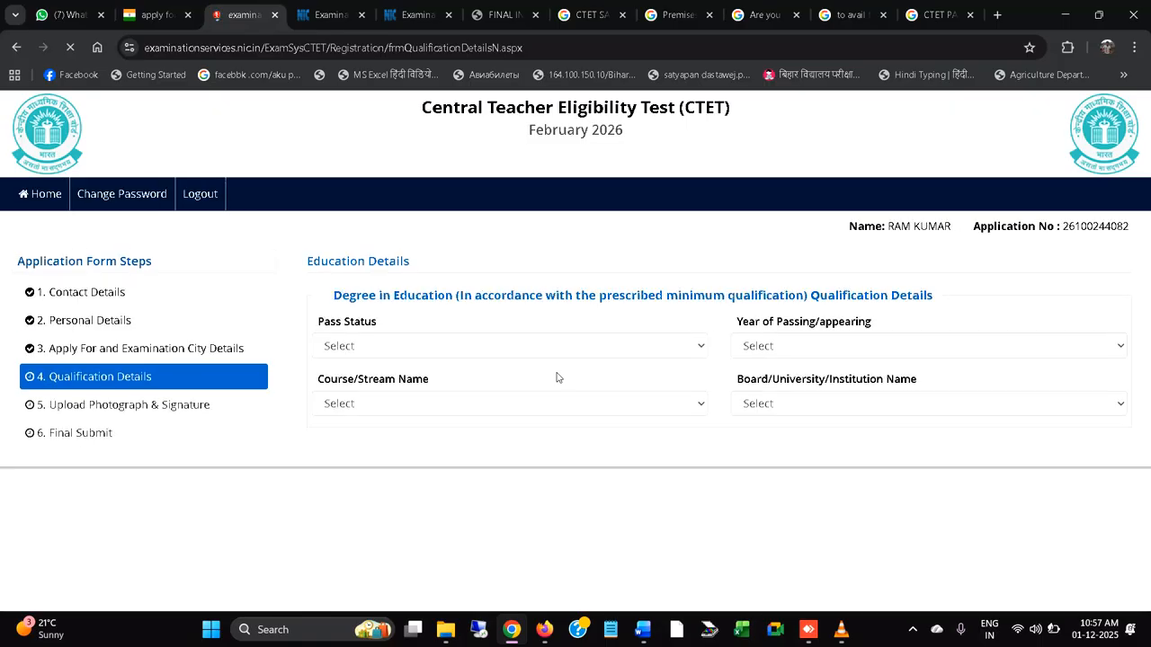
Set the Degree in Education to Appearing, 2026, Education/Elementry Education etc, at A.C.N. Institute of Higher Education.
{"action": "left_click", "coordinate": [476, 345]}
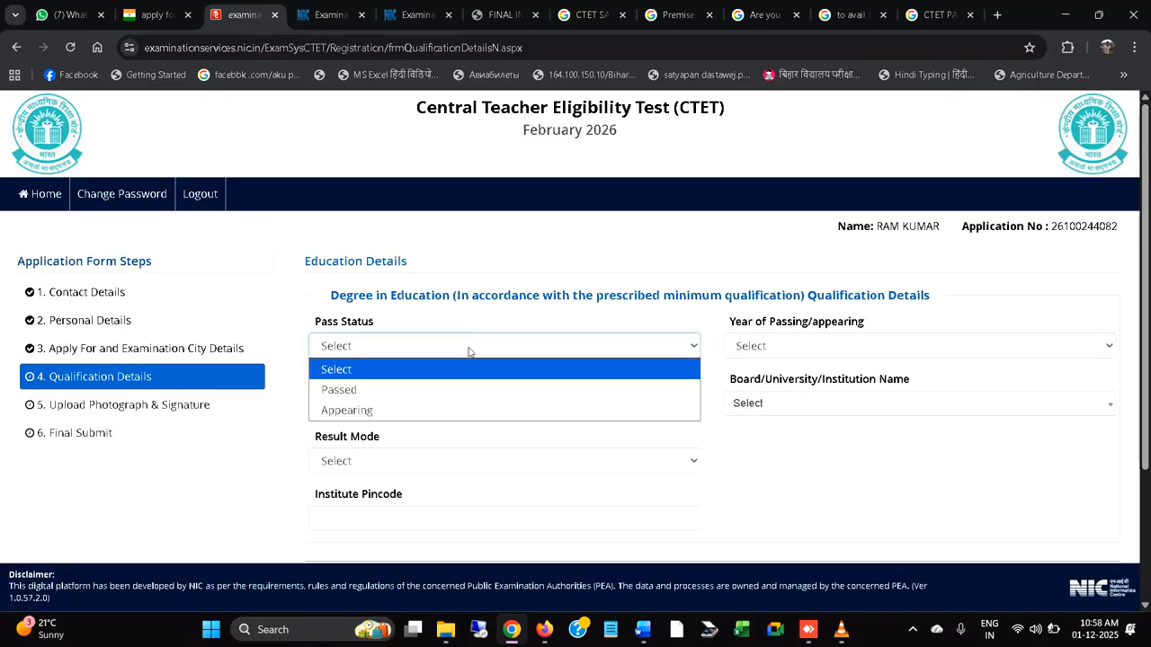
{"action": "left_click", "coordinate": [405, 410]}
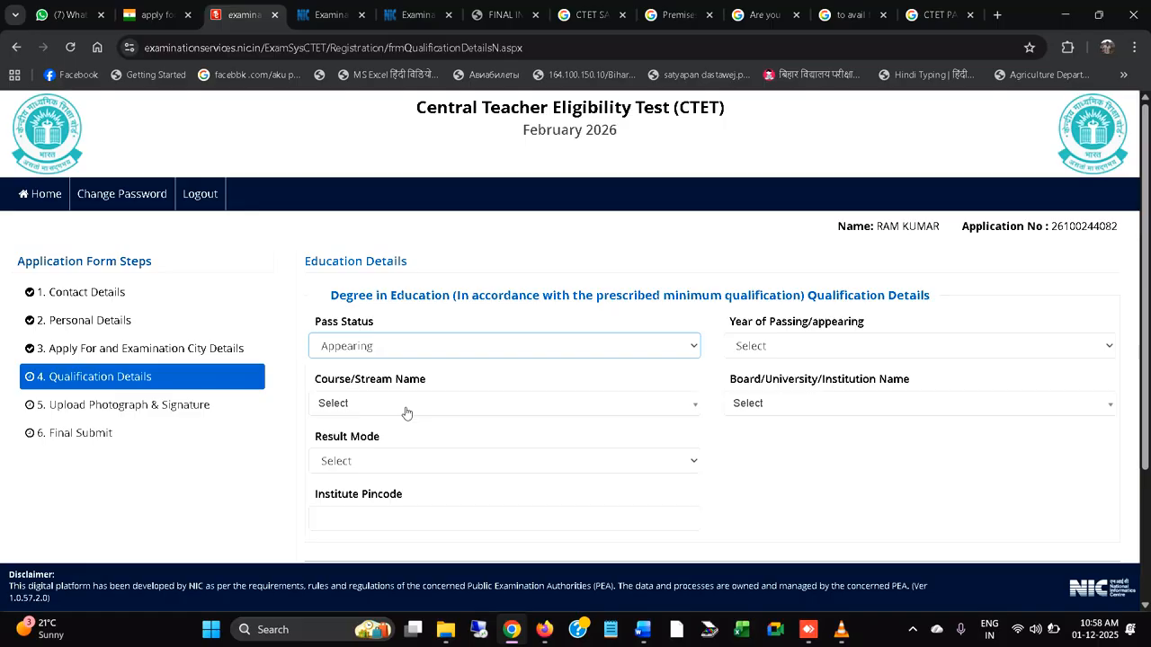
{"action": "left_click", "coordinate": [779, 347]}
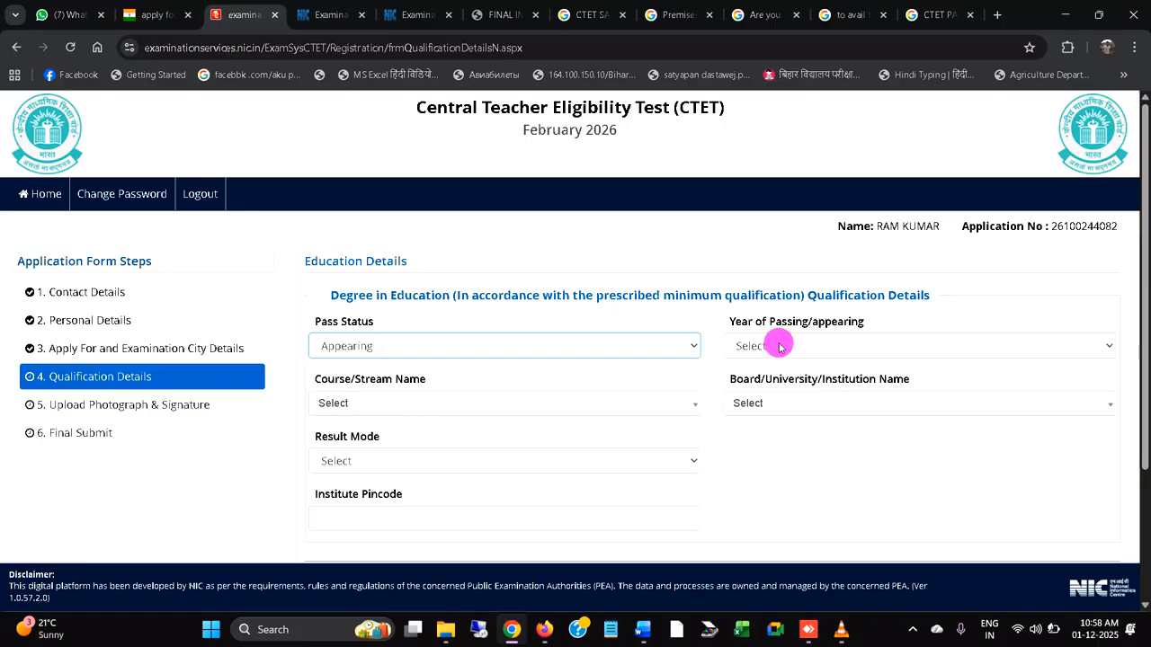
{"action": "left_click", "coordinate": [755, 39]}
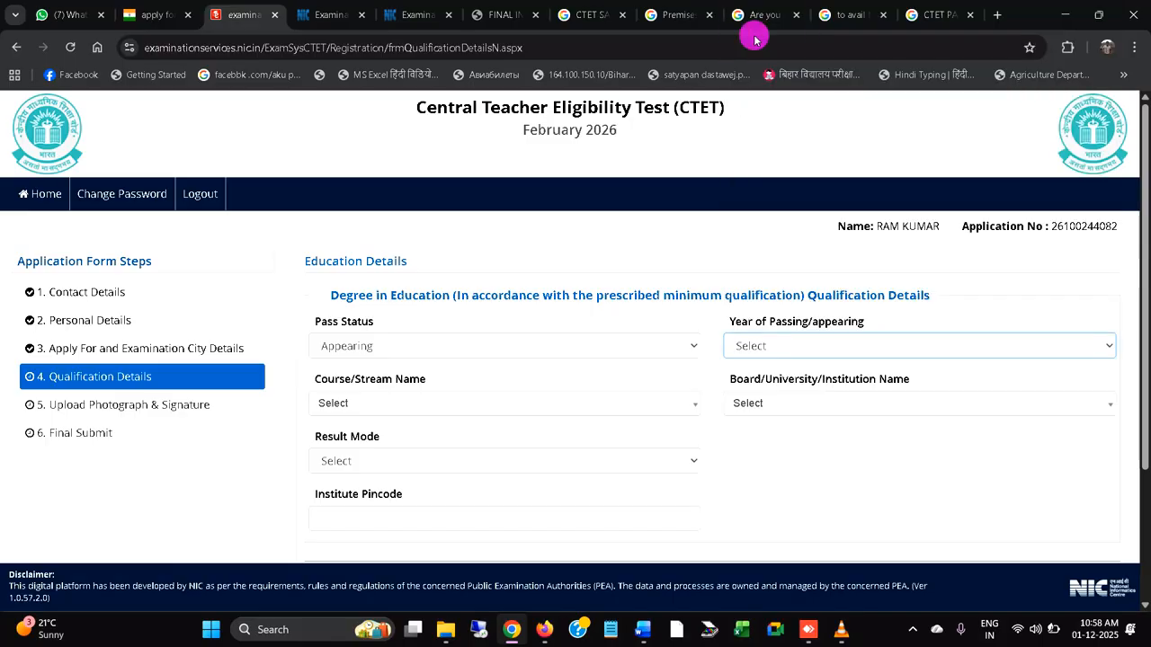
{"action": "left_click", "coordinate": [440, 406]}
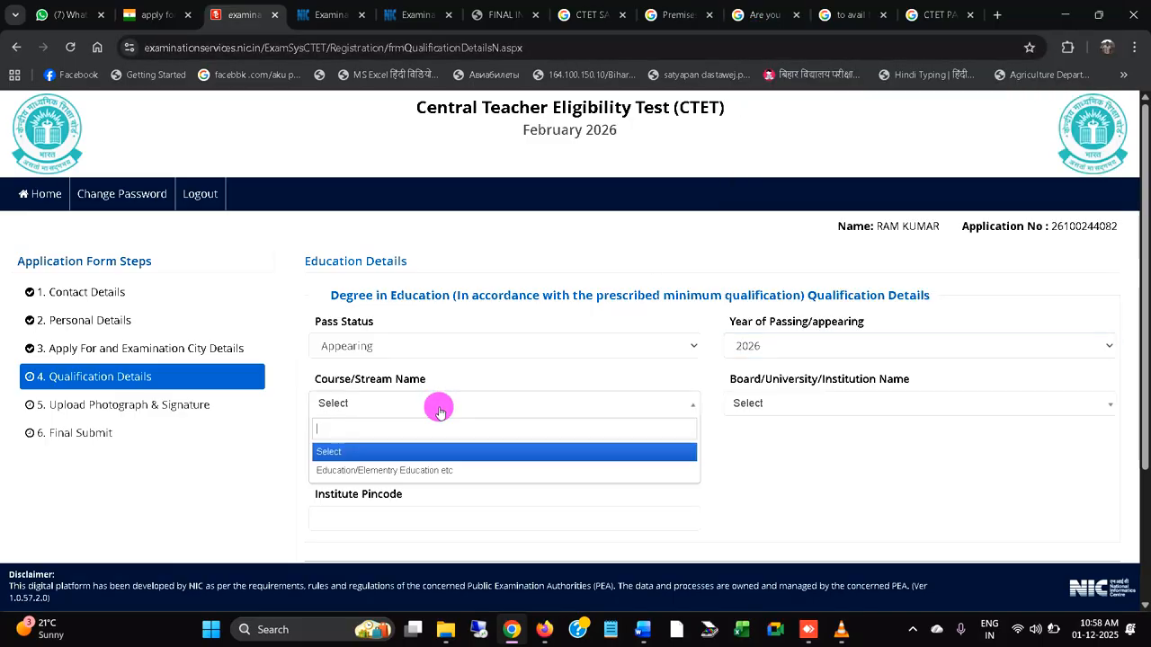
{"action": "left_click", "coordinate": [426, 468]}
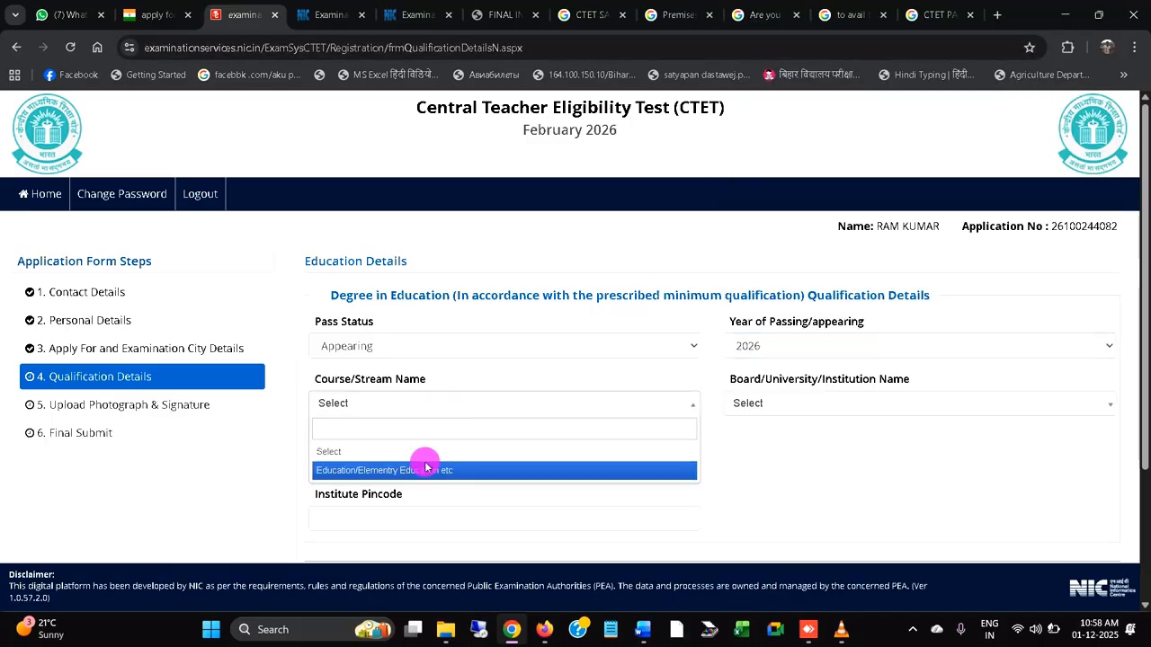
{"action": "left_click", "coordinate": [816, 396]}
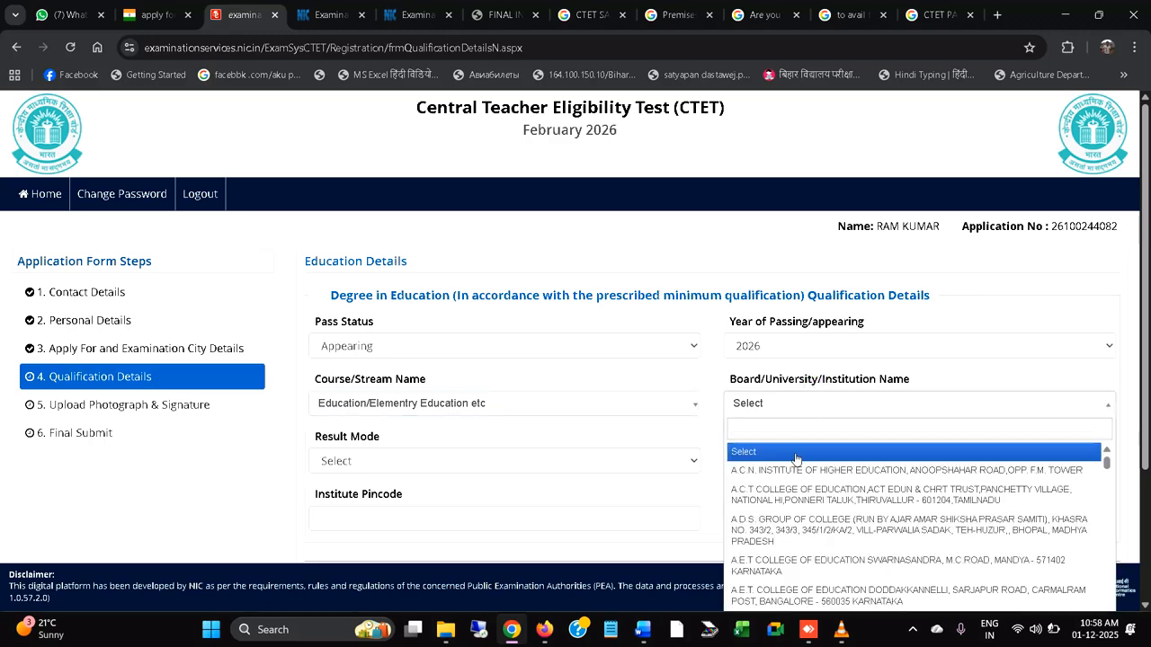
{"action": "left_click", "coordinate": [798, 472]}
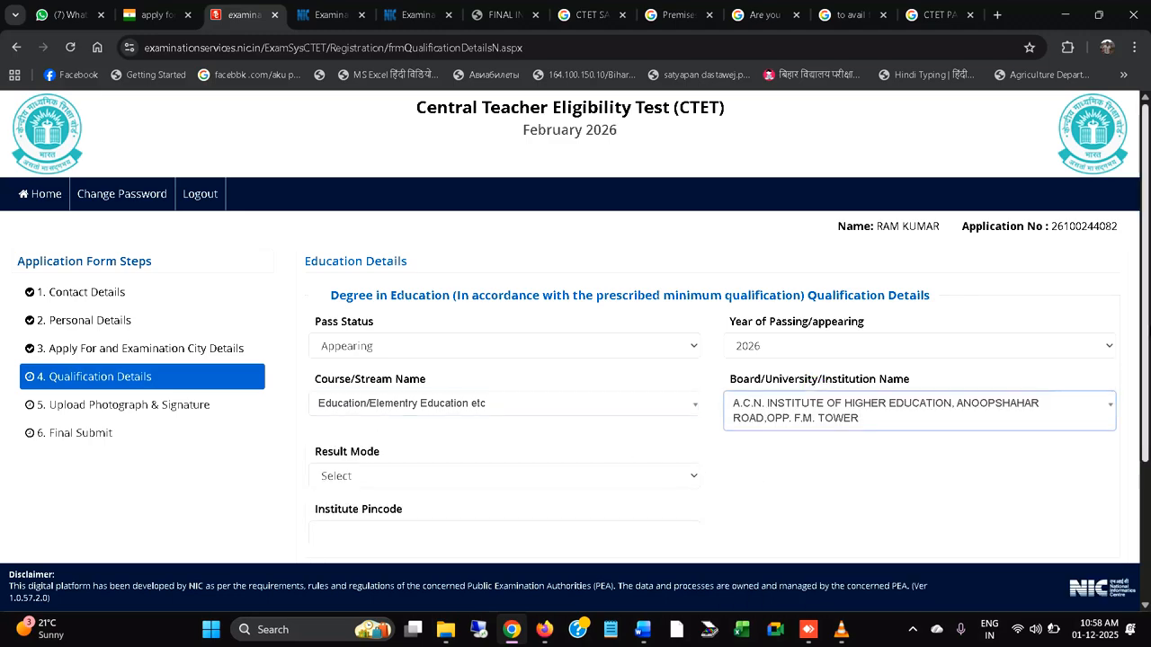
Choose Percentage as the result mode, enter institute pincode 897878, and begin typing the CAPTCHA.
{"action": "scroll", "coordinate": [714, 390], "scroll_direction": "down", "scroll_amount": 2}
{"action": "left_click", "coordinate": [557, 326]}
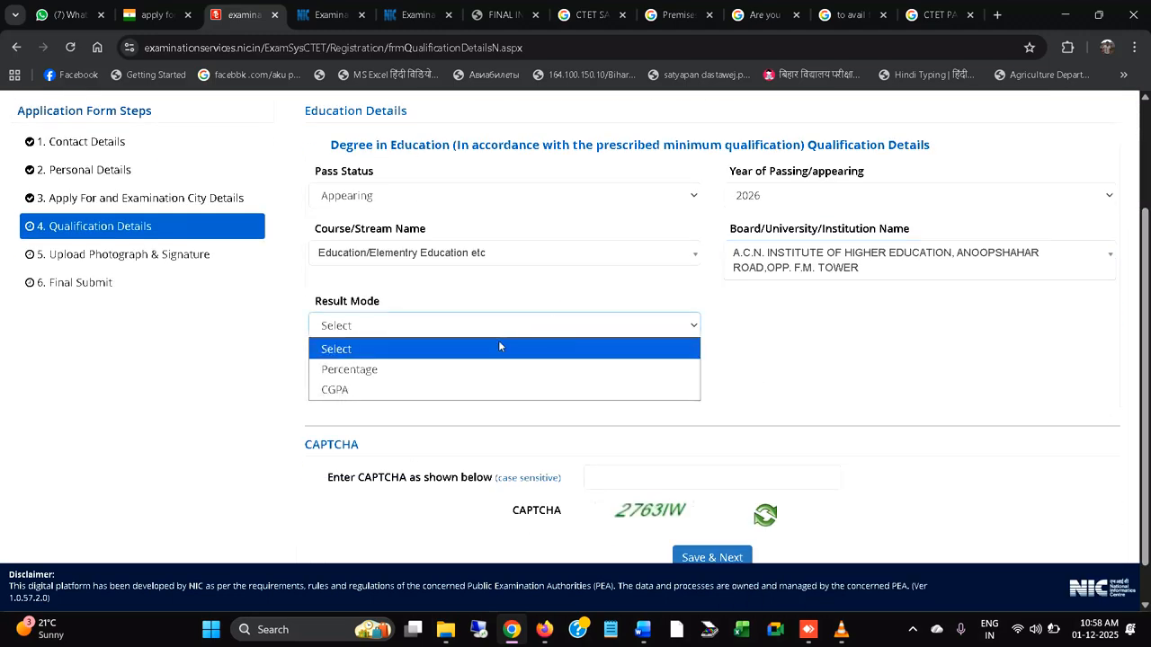
{"action": "left_click", "coordinate": [478, 368]}
{"action": "left_click", "coordinate": [510, 381]}
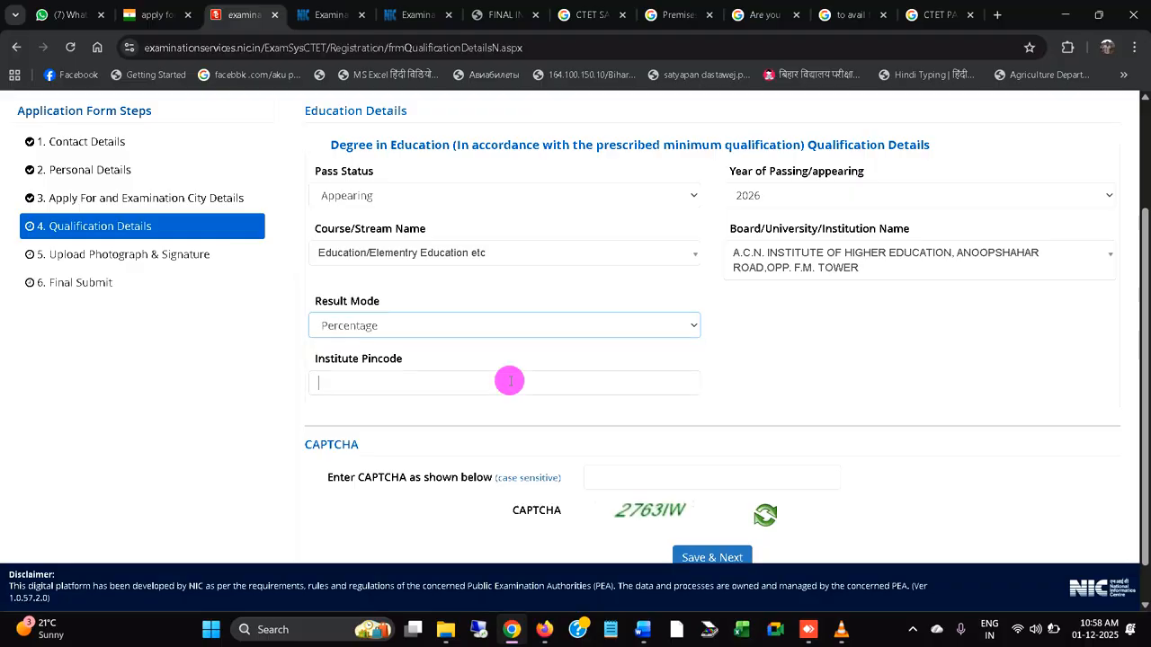
{"action": "type", "text": "897878"}
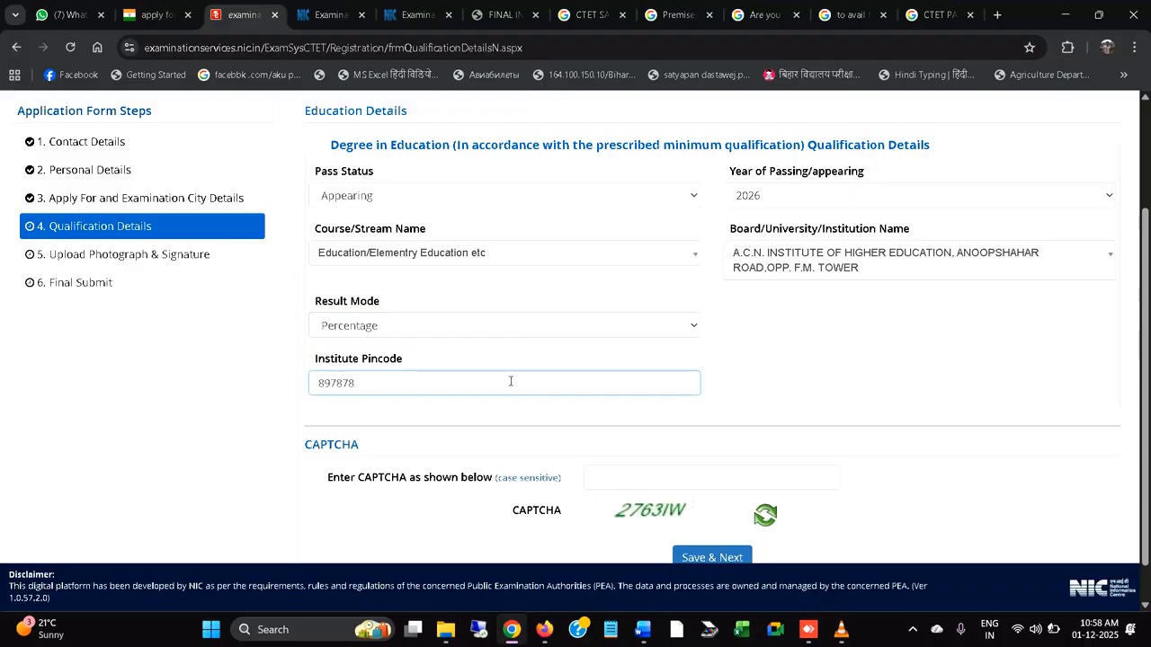
{"action": "left_click", "coordinate": [670, 481]}
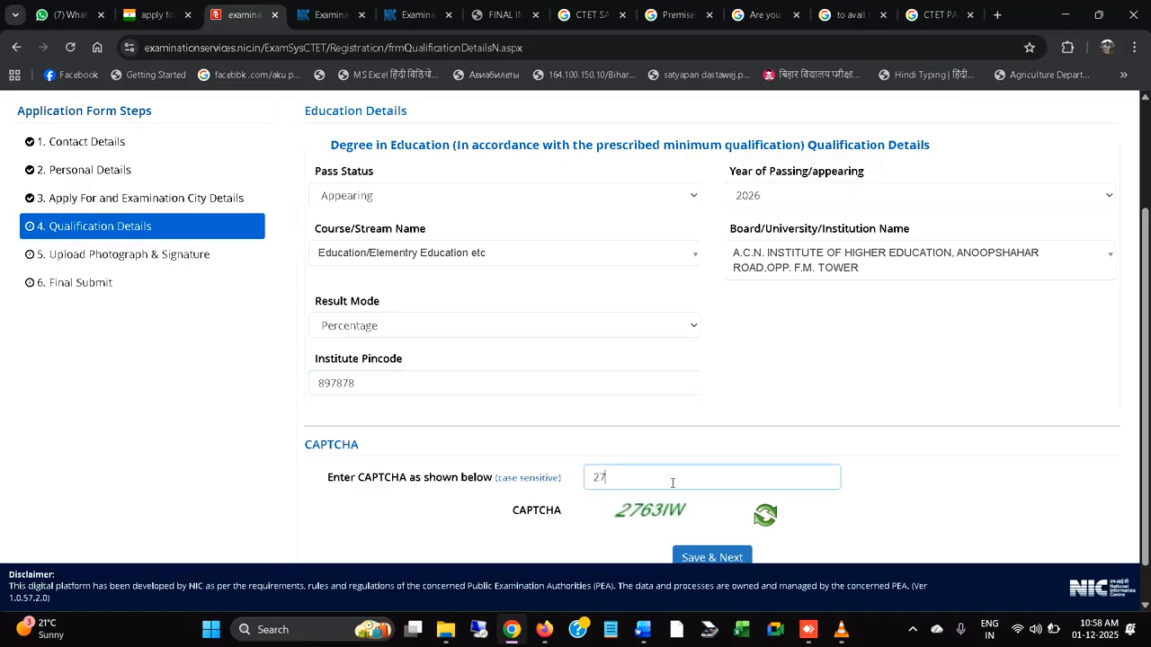
{"action": "type", "text": "2763"}
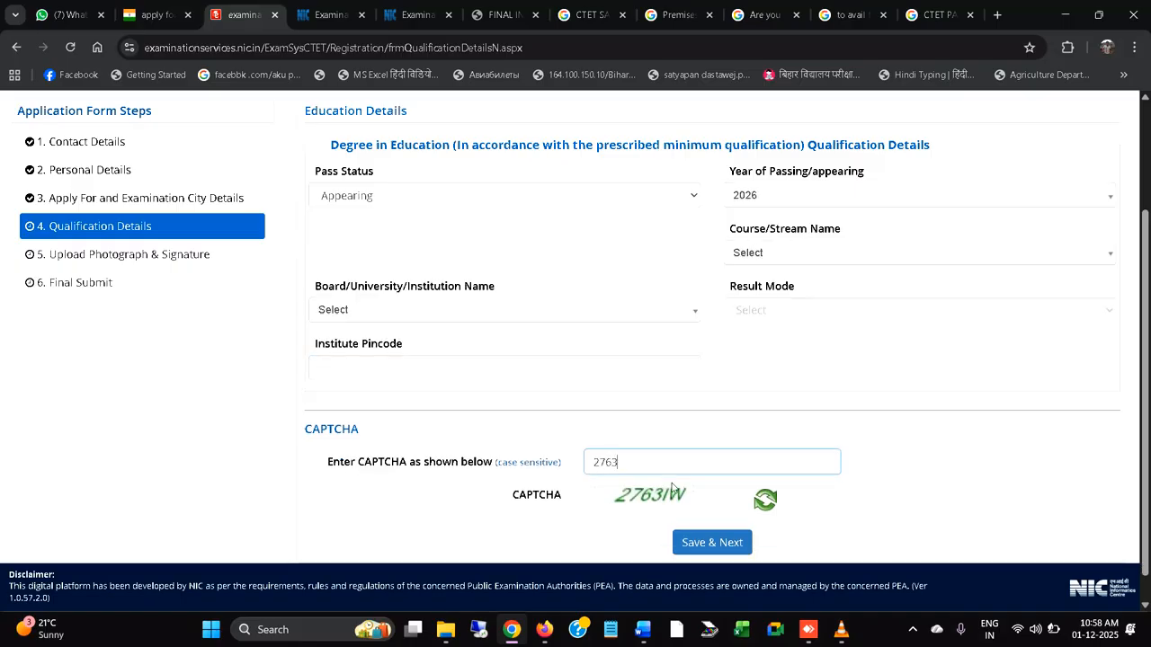
Refresh the CAPTCHA image twice to get a new code.
{"action": "left_click", "coordinate": [766, 501]}
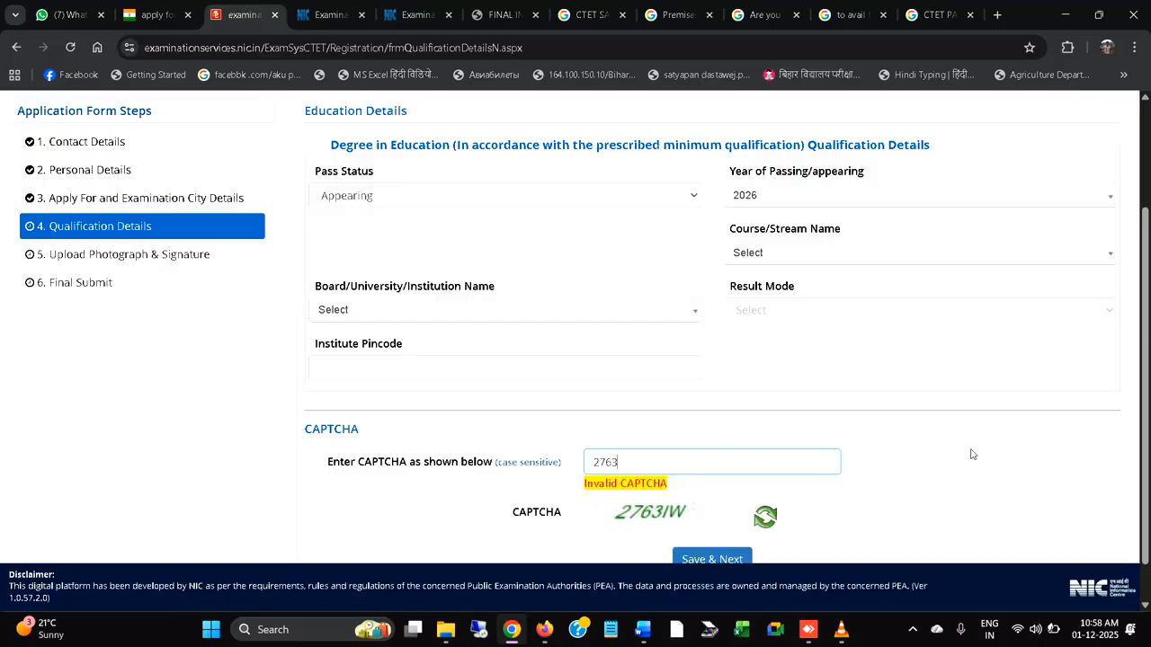
{"action": "scroll", "coordinate": [1144, 389], "scroll_direction": "down", "scroll_amount": 1}
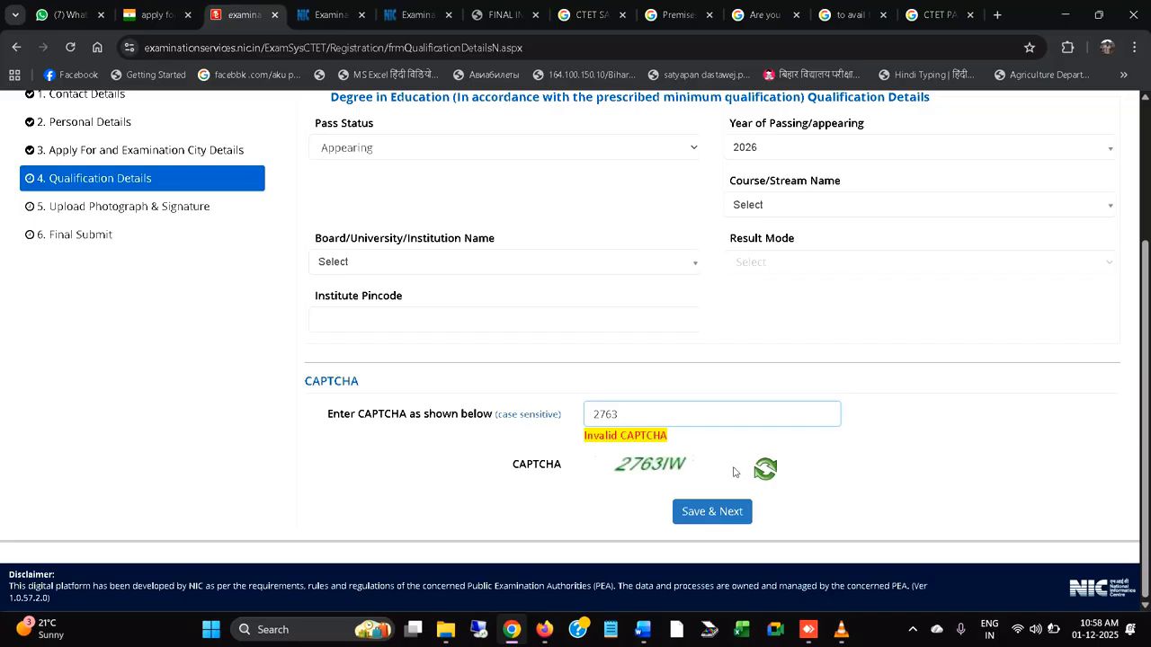
{"action": "left_click", "coordinate": [767, 471]}
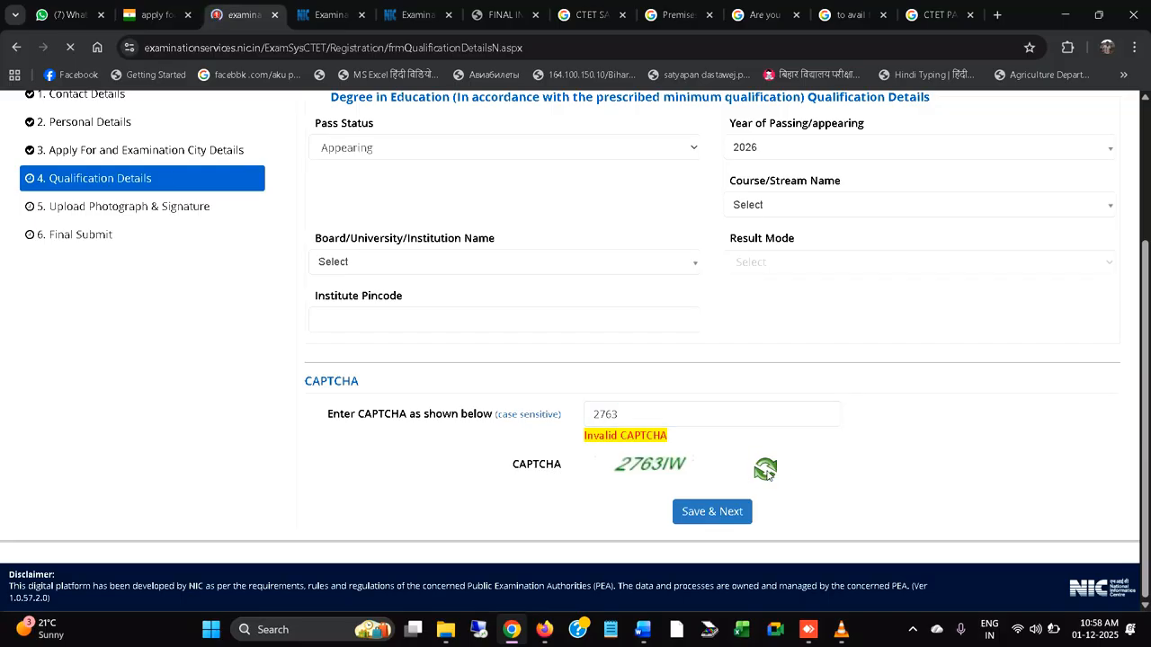
{"action": "left_click", "coordinate": [637, 416]}
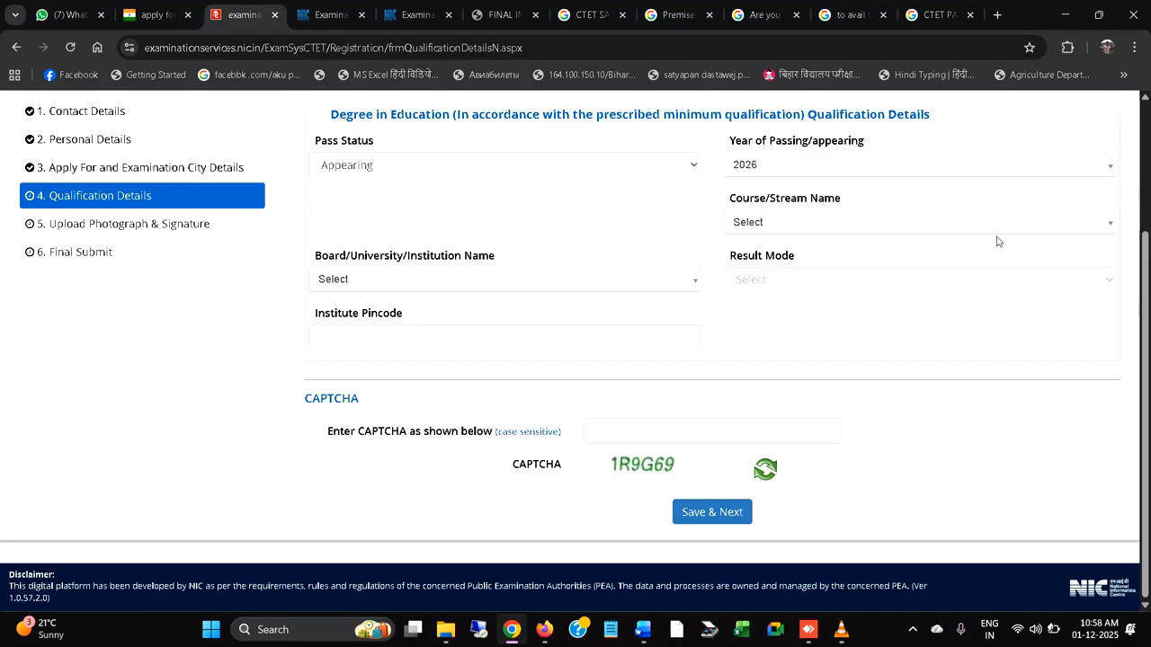
{"action": "mouse_move", "coordinate": [1146, 254]}
{"action": "left_mouse_down"}
{"action": "mouse_move", "coordinate": [1145, 176]}
{"action": "mouse_move", "coordinate": [1146, 273]}
{"action": "left_mouse_up"}
Keep pass status as Appearing and choose Education/Elementery Education etc as the course, leaving institution unselected.
{"action": "left_click", "coordinate": [616, 163]}
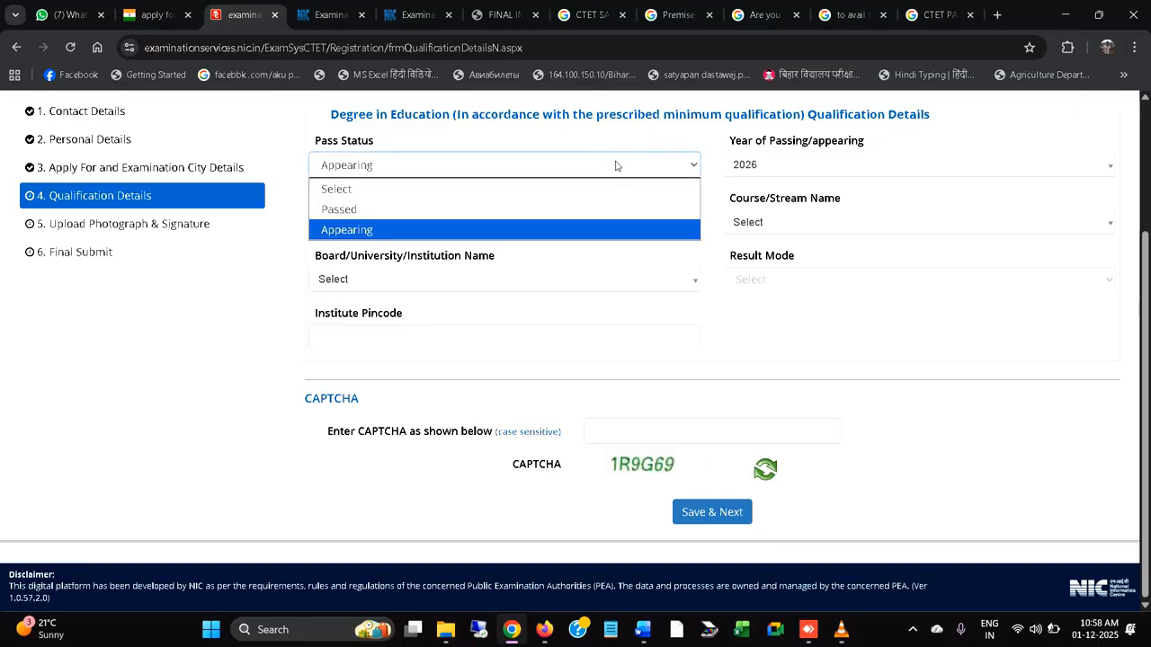
{"action": "left_click", "coordinate": [617, 164]}
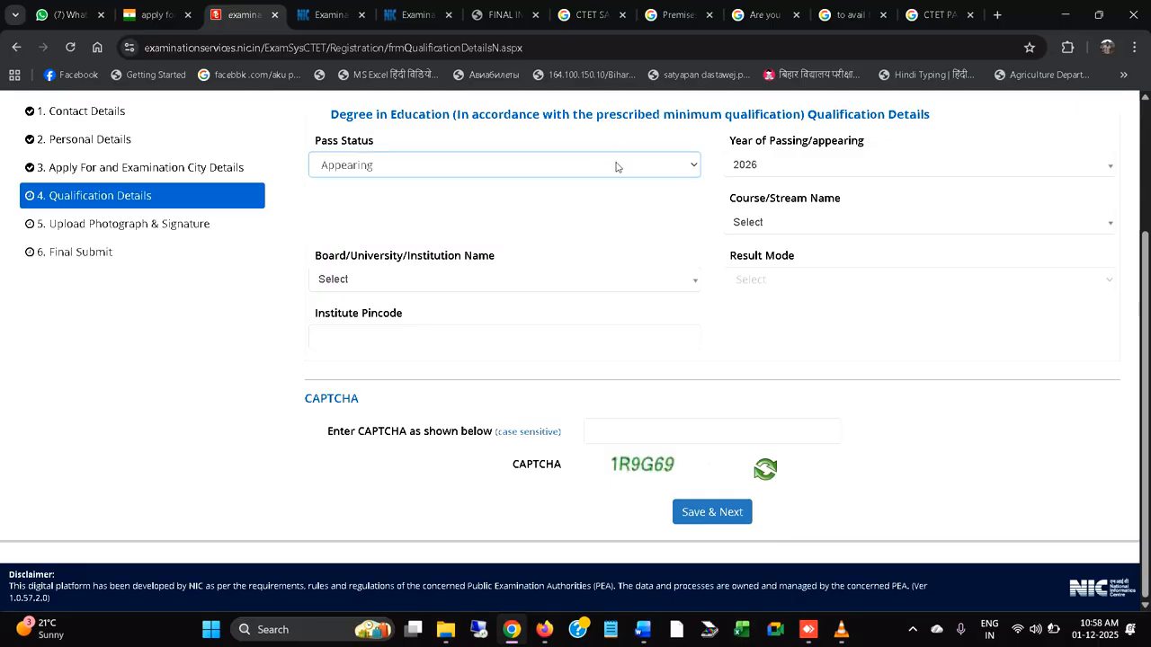
{"action": "left_click", "coordinate": [784, 225]}
{"action": "left_click", "coordinate": [795, 289]}
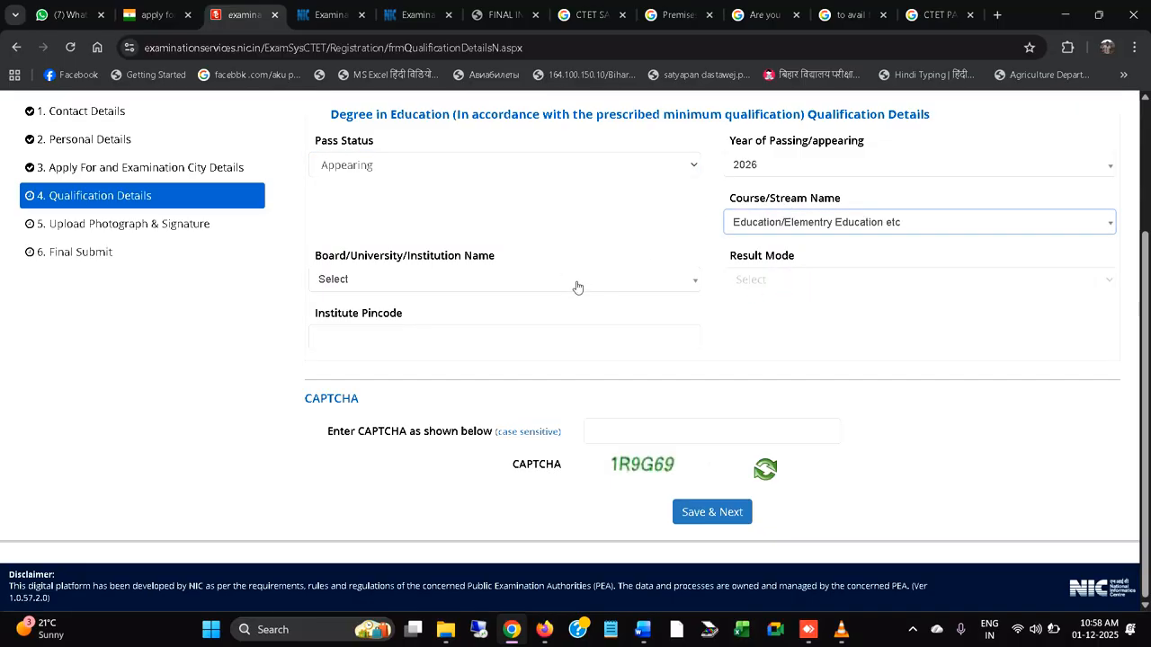
{"action": "left_click", "coordinate": [570, 281]}
{"action": "left_click", "coordinate": [515, 335]}
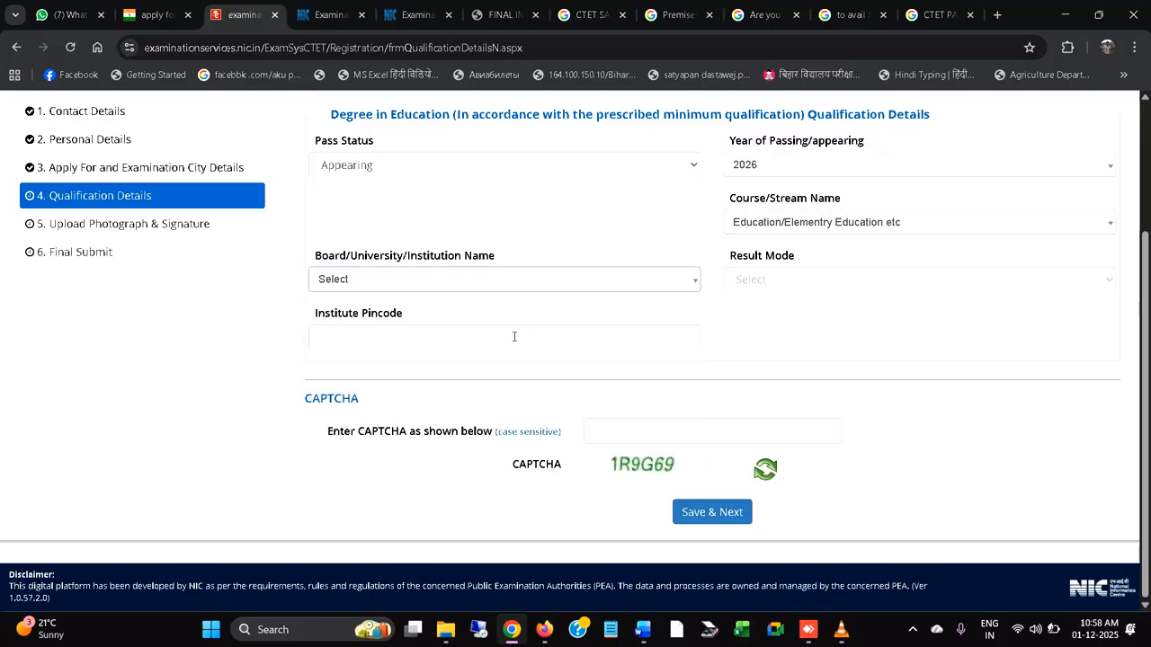
{"action": "left_click", "coordinate": [485, 290]}
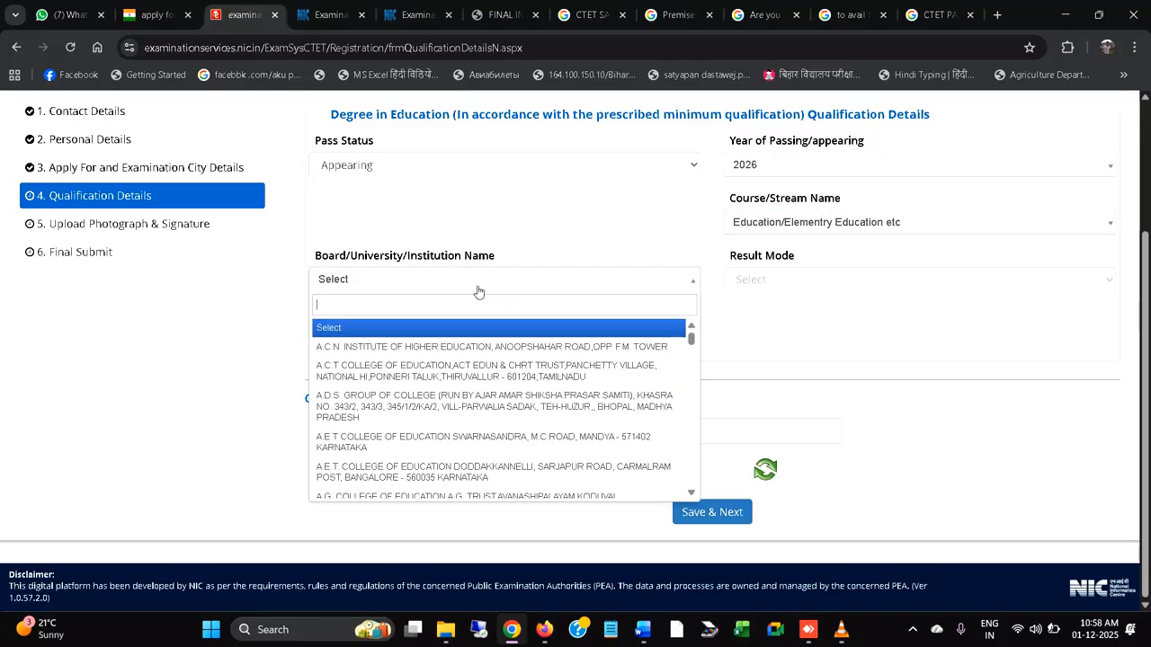
{"action": "left_click", "coordinate": [436, 368]}
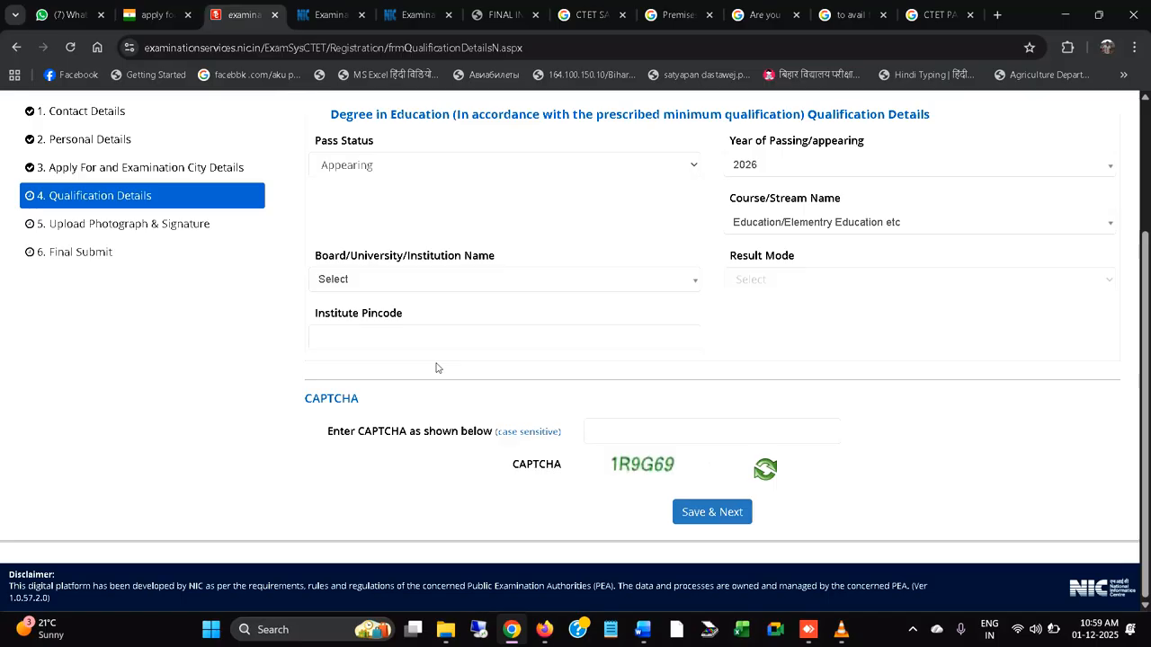
Enter pincode 09889 and the CAPTCHA code, then Save & Next and confirm with Yes.
{"action": "left_click", "coordinate": [413, 336]}
{"action": "type", "text": "098898"}
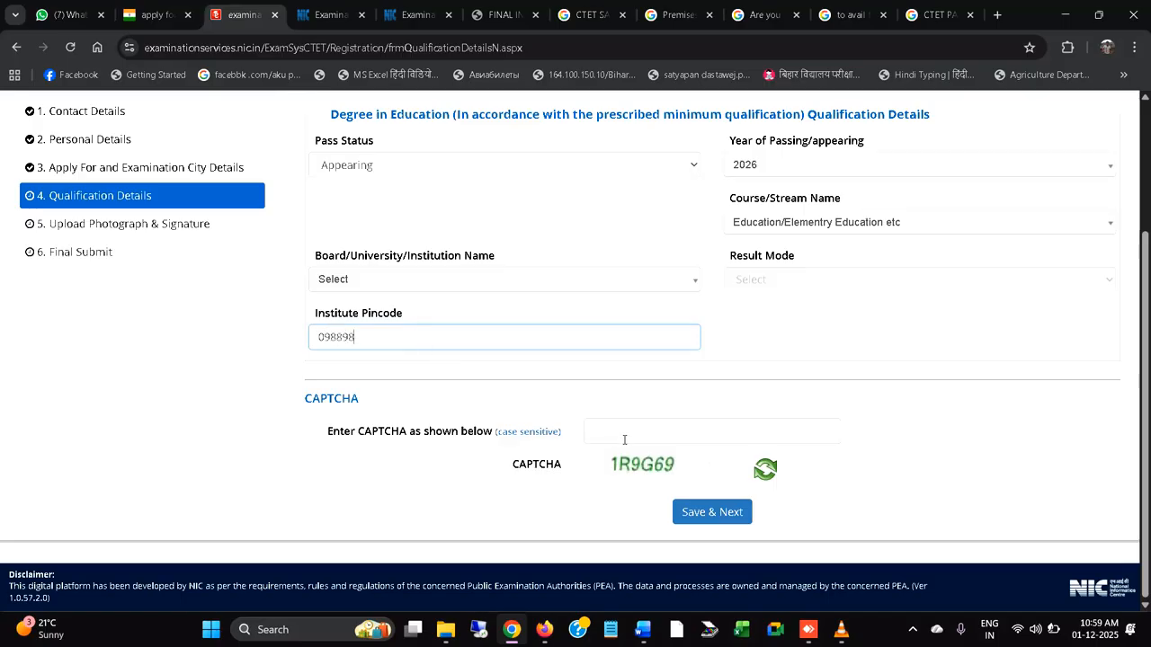
{"action": "left_click", "coordinate": [624, 440]}
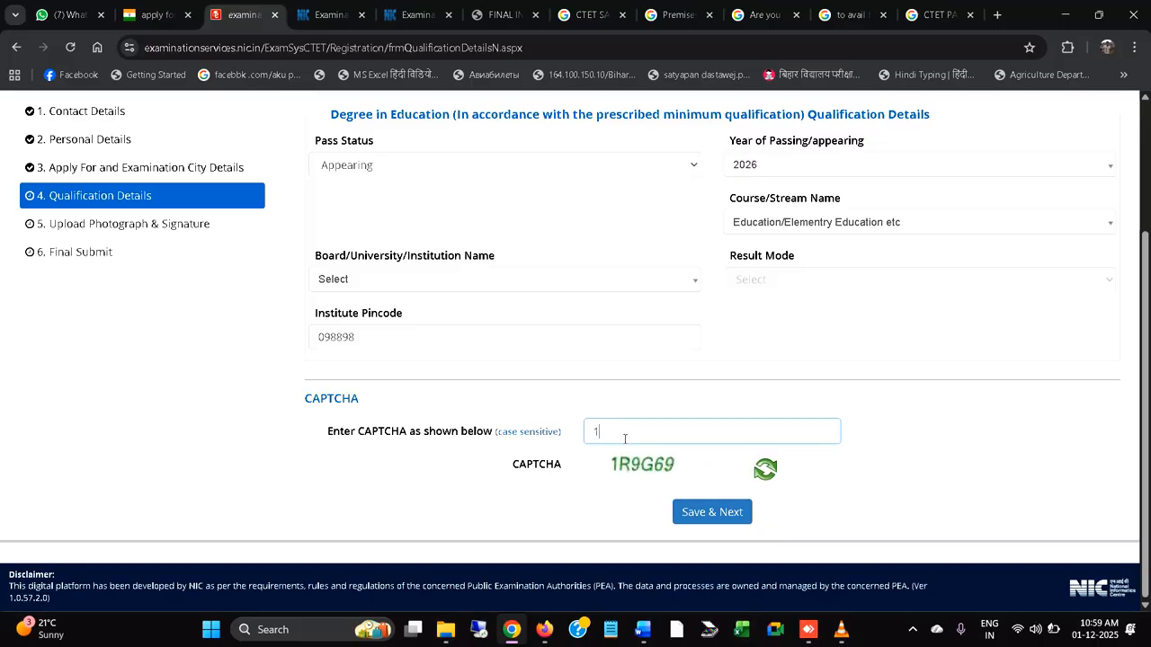
{"action": "type", "text": "1R9G69"}
{"action": "left_click", "coordinate": [711, 511]}
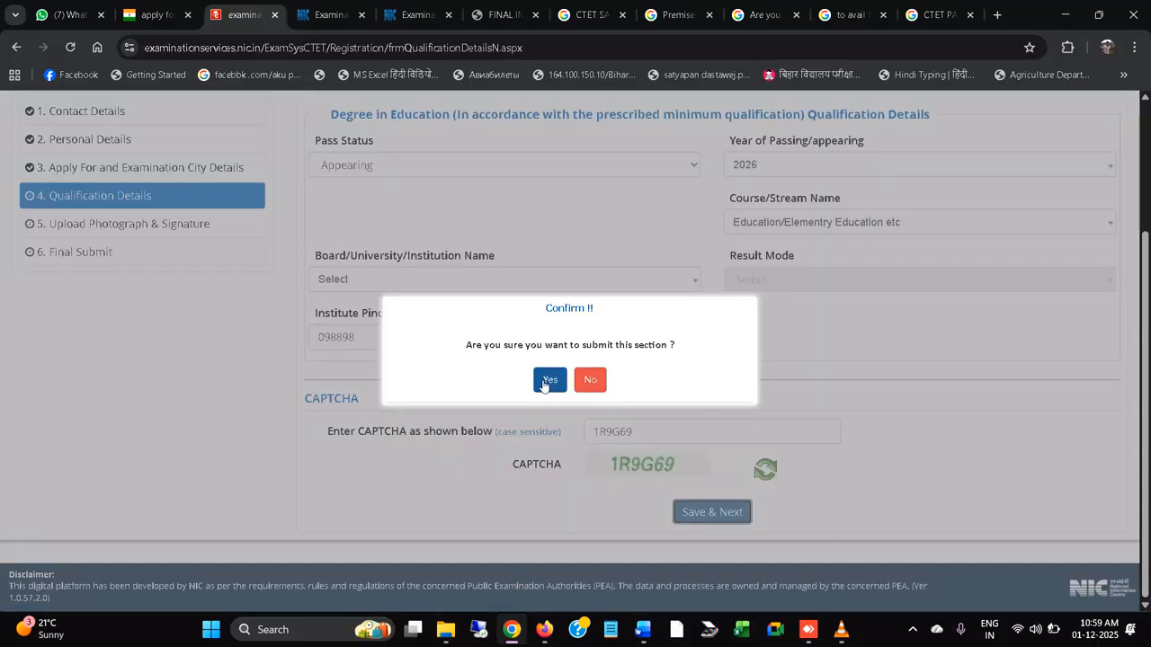
{"action": "left_click", "coordinate": [545, 382]}
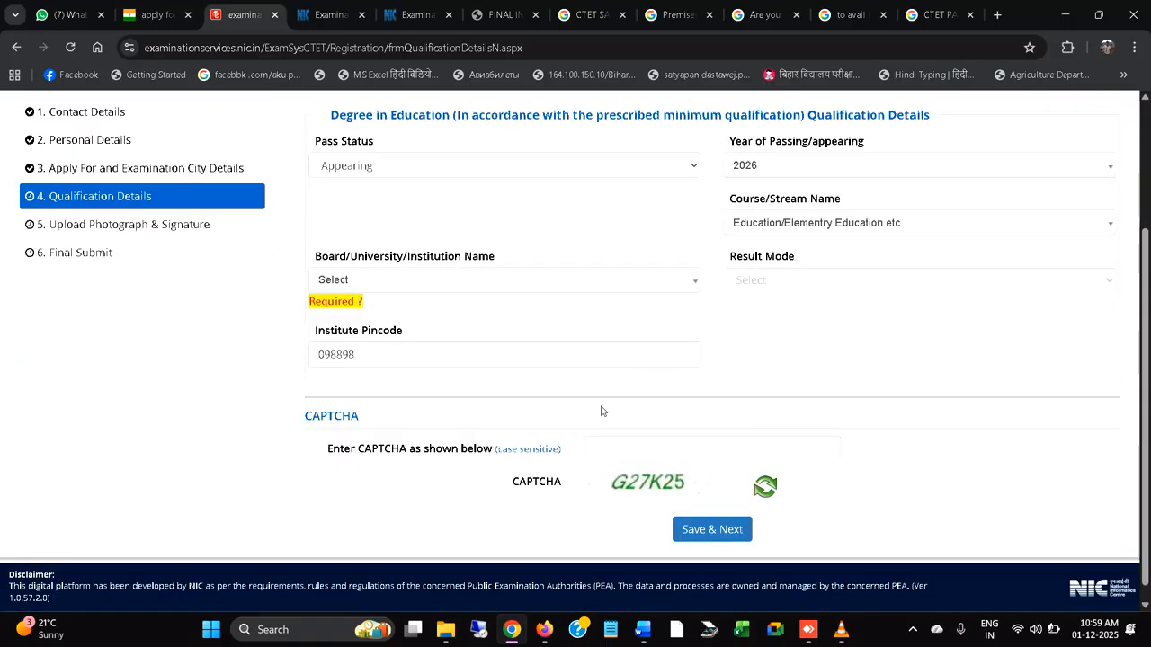
Choose A.C.N. Institute of Higher Education as the institution, enter the CAPTCHA, then Save & Next and confirm.
{"action": "left_click", "coordinate": [394, 282]}
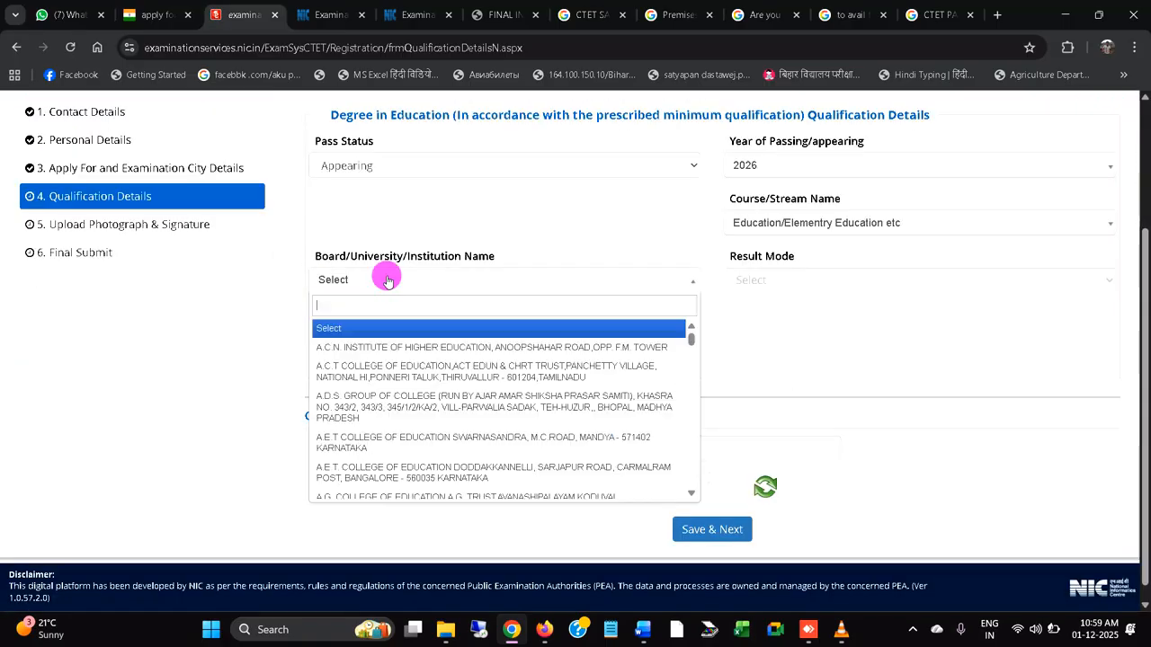
{"action": "left_click", "coordinate": [376, 350]}
{"action": "left_click", "coordinate": [635, 448]}
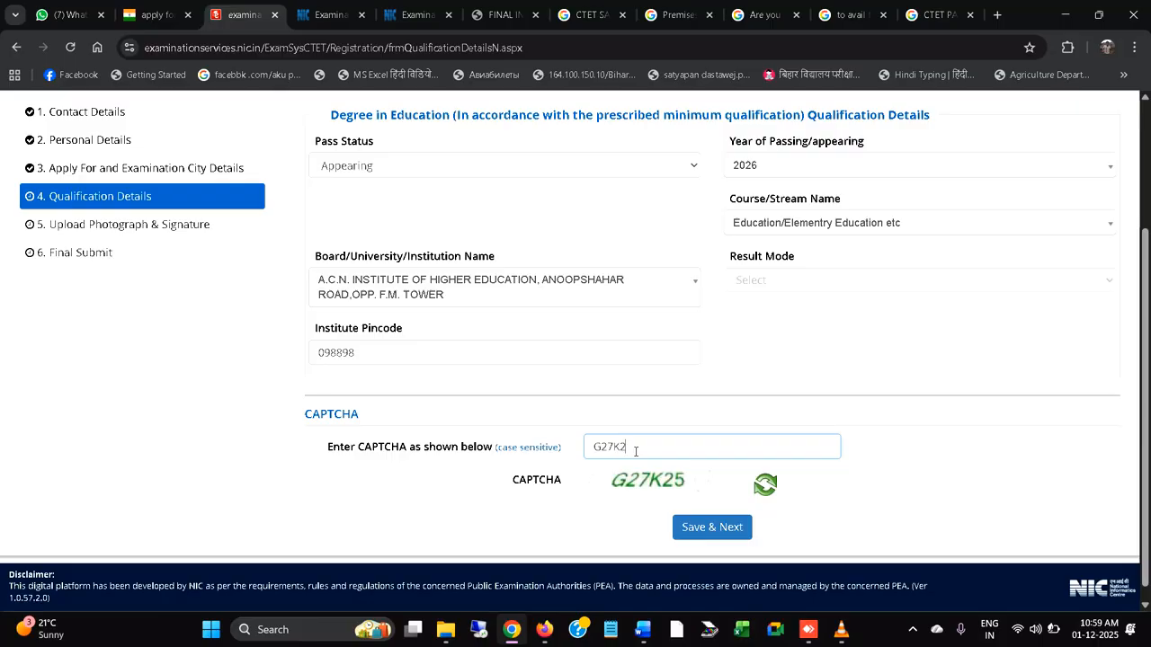
{"action": "left_click", "coordinate": [724, 529]}
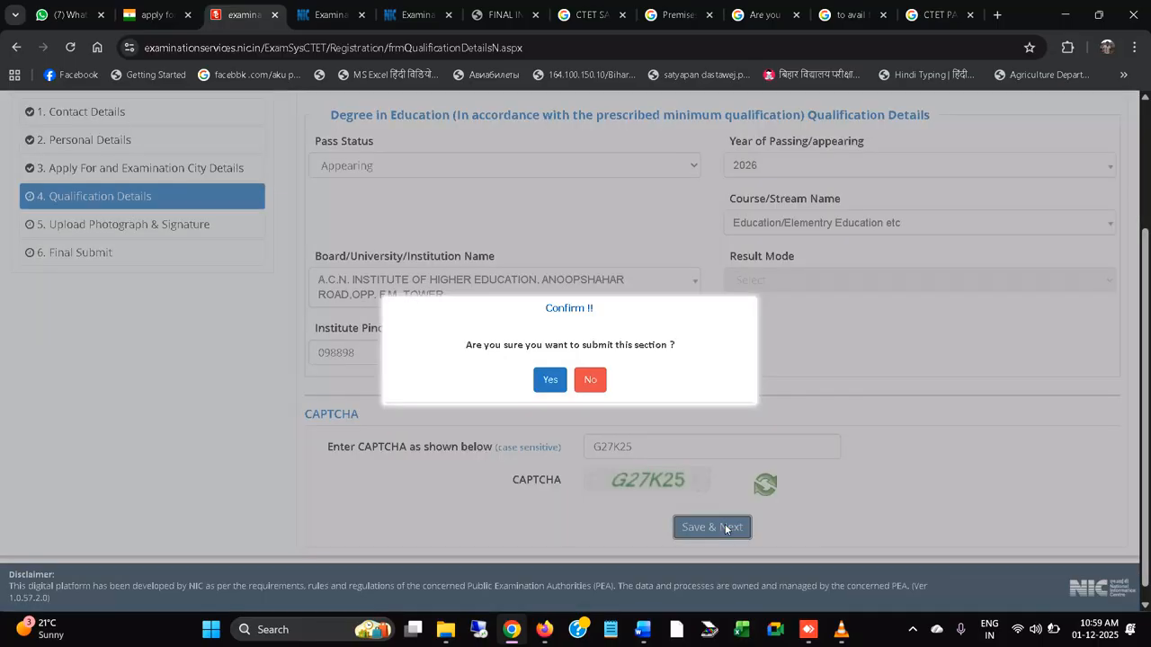
{"action": "left_click", "coordinate": [550, 380]}
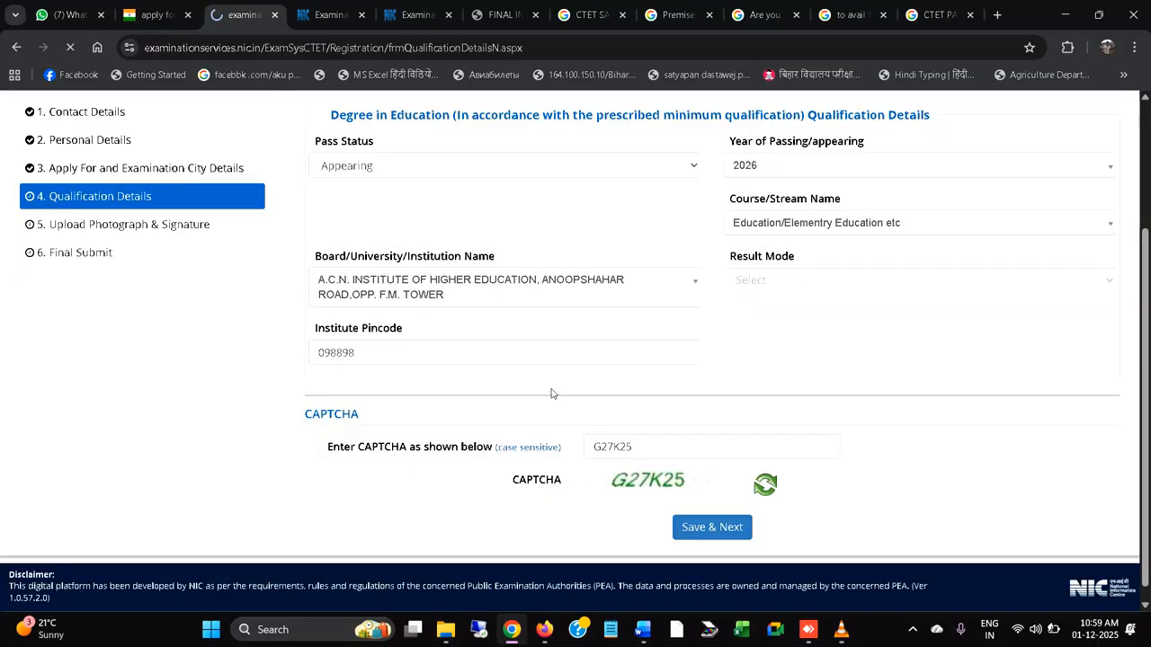
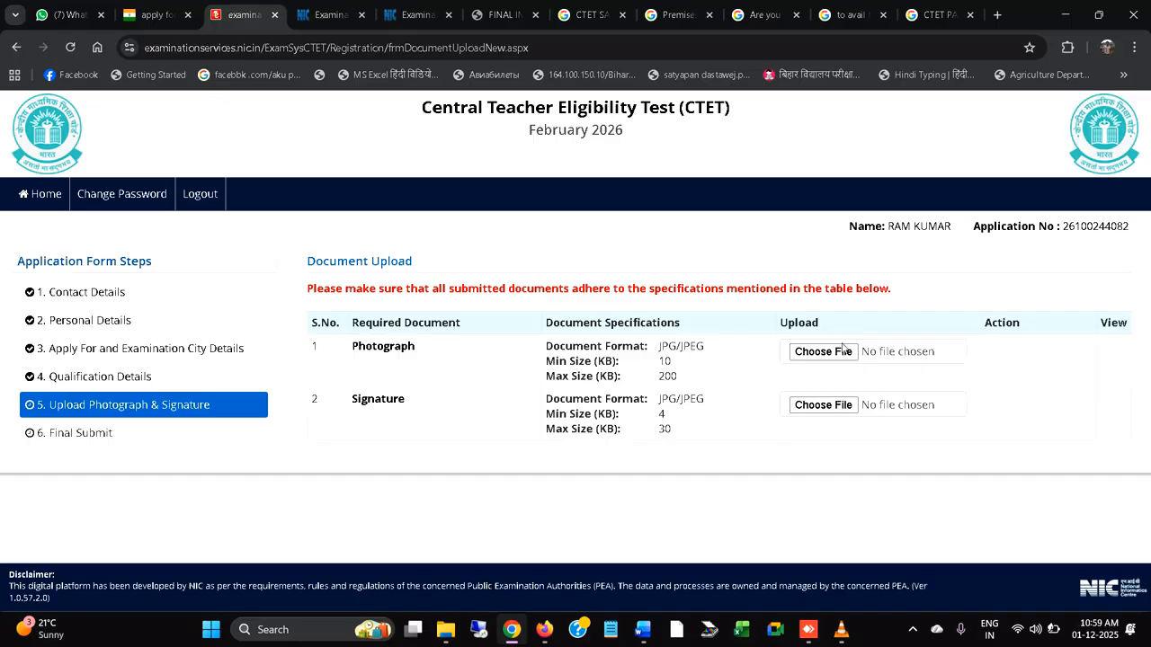
Choose photo (2).jpeg from Downloads as the Photograph, zoom it out to fit, and attach the original.
{"action": "left_click", "coordinate": [819, 353]}
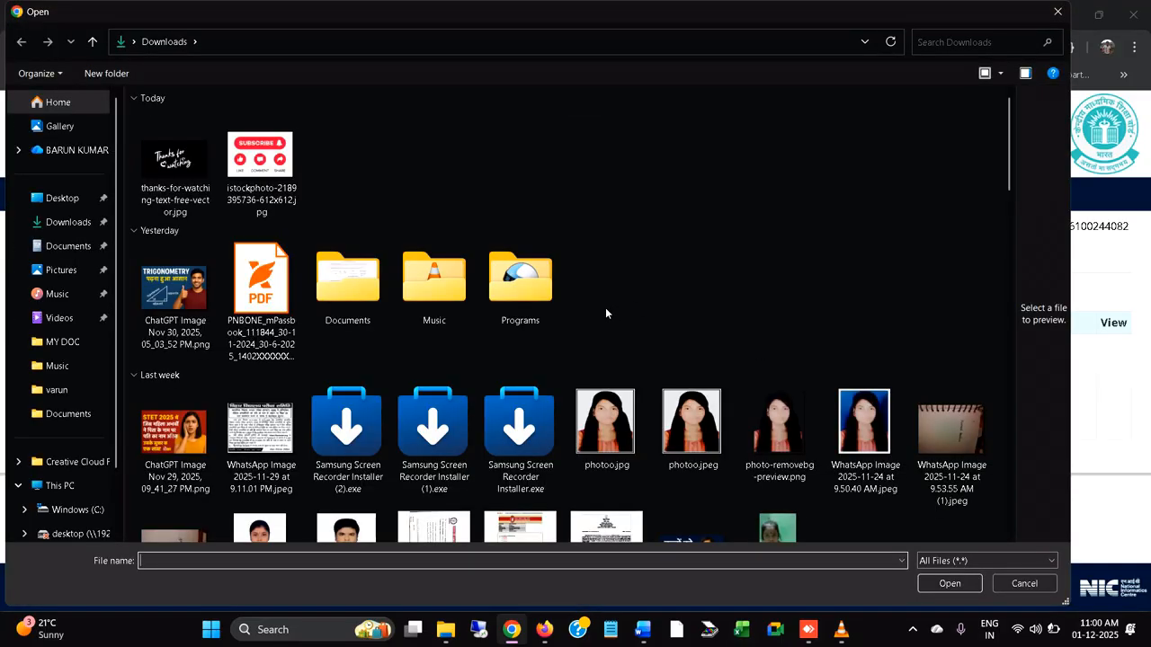
{"action": "left_click_drag", "start_coordinate": [1007, 164], "coordinate": [1020, 345]}
{"action": "left_click", "coordinate": [180, 230]}
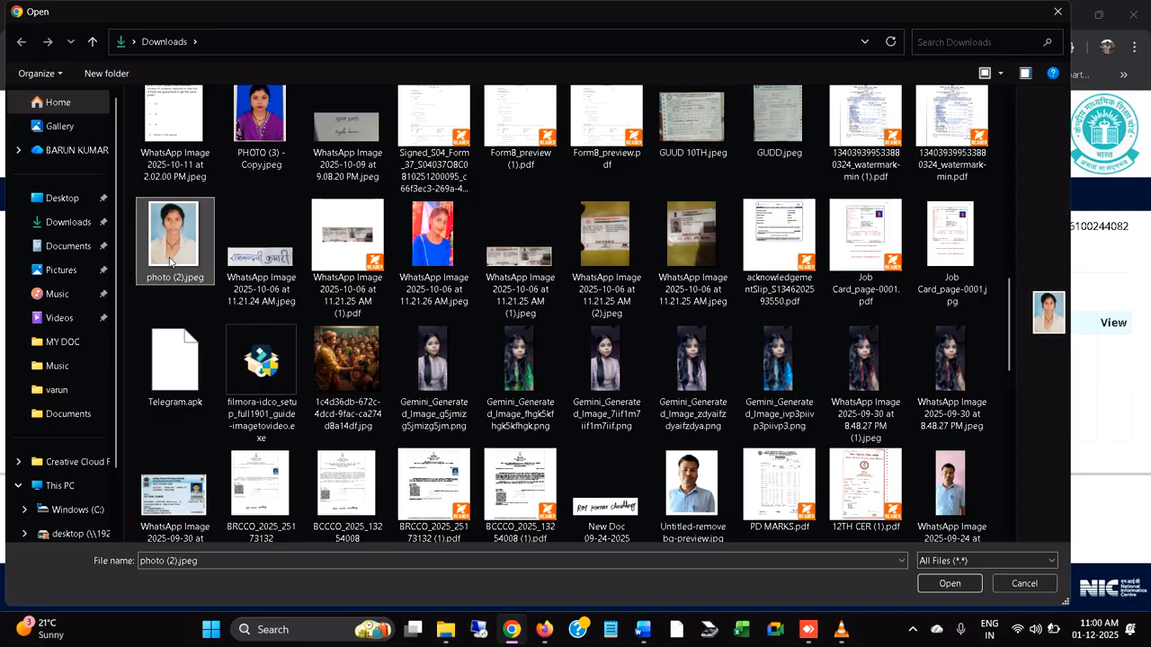
{"action": "double_click", "coordinate": [171, 261]}
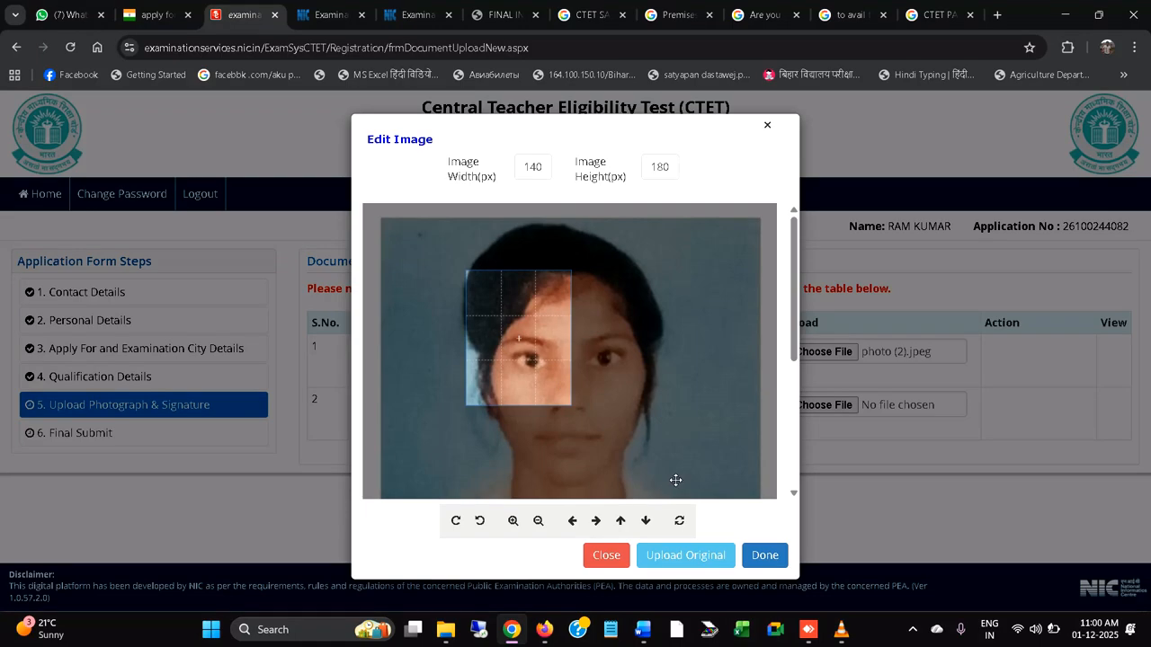
{"action": "left_click", "coordinate": [538, 520]}
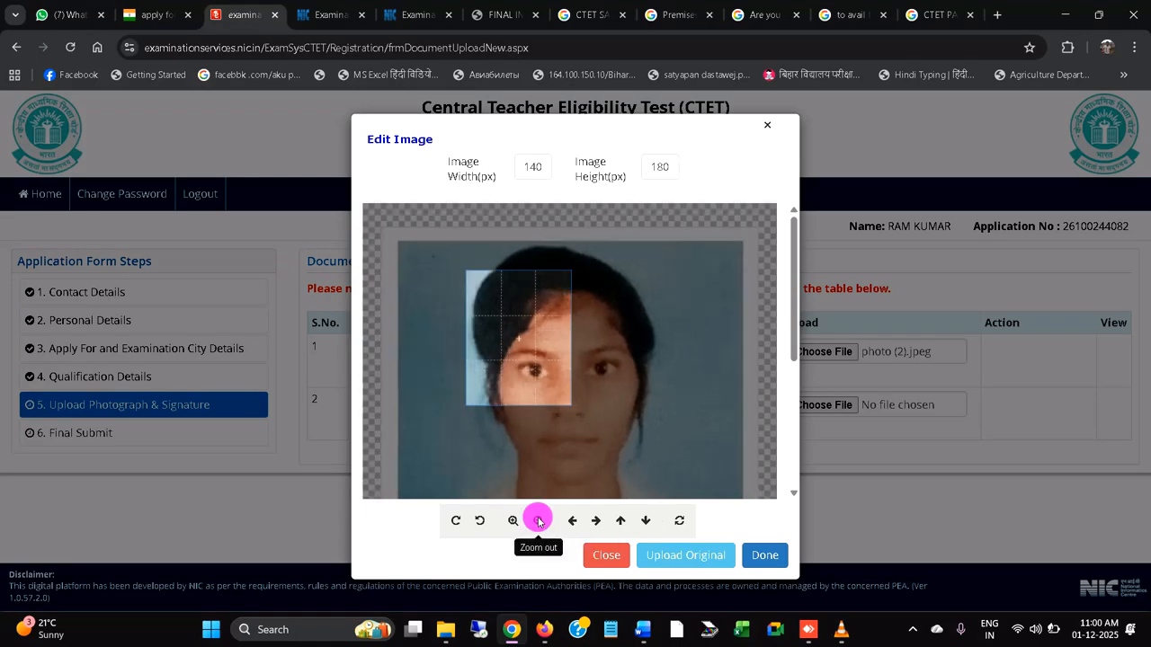
{"action": "left_click", "coordinate": [538, 521]}
{"action": "left_click", "coordinate": [538, 521]}
{"action": "left_click", "coordinate": [537, 520]}
{"action": "left_click", "coordinate": [538, 521]}
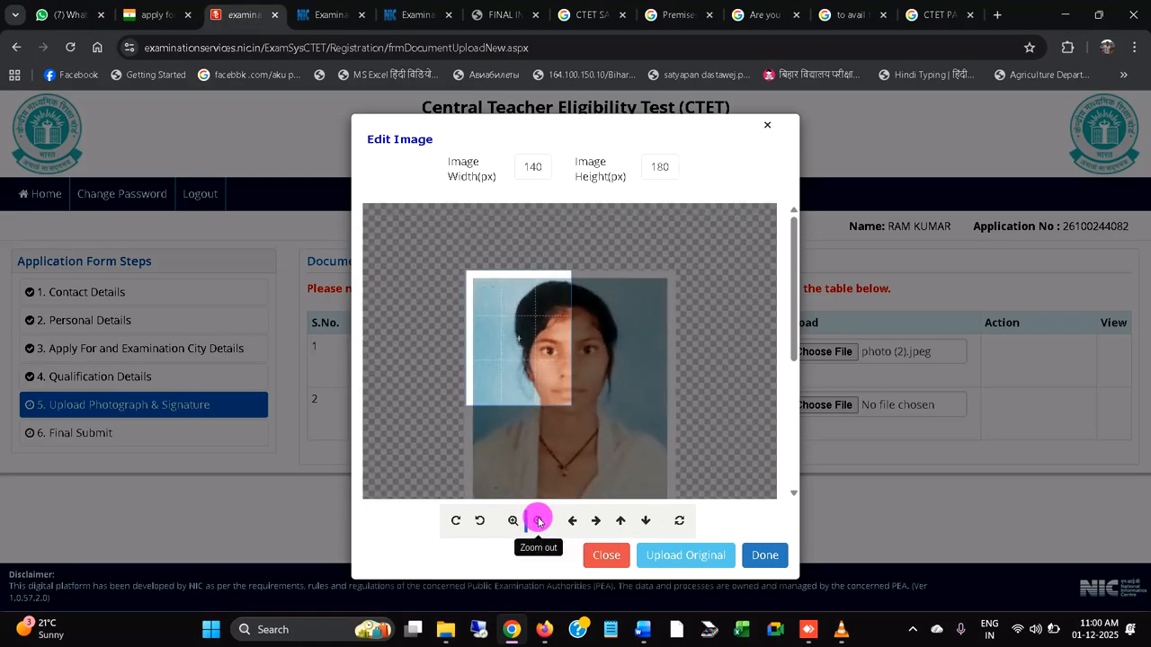
{"action": "left_click", "coordinate": [538, 521]}
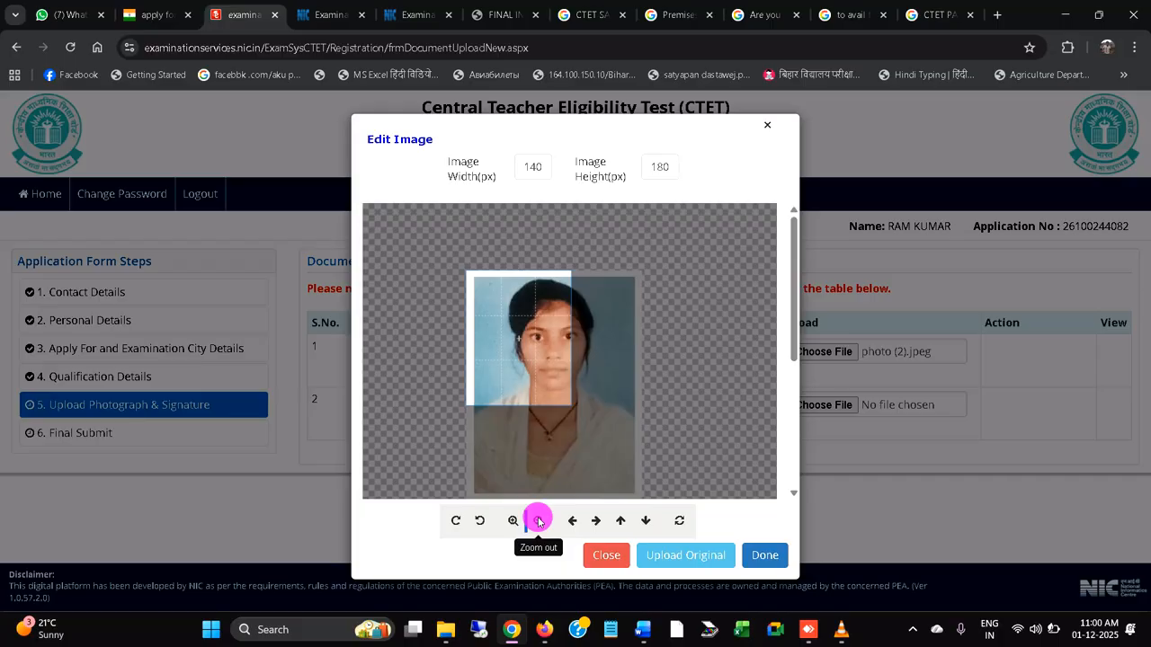
{"action": "left_click", "coordinate": [537, 521]}
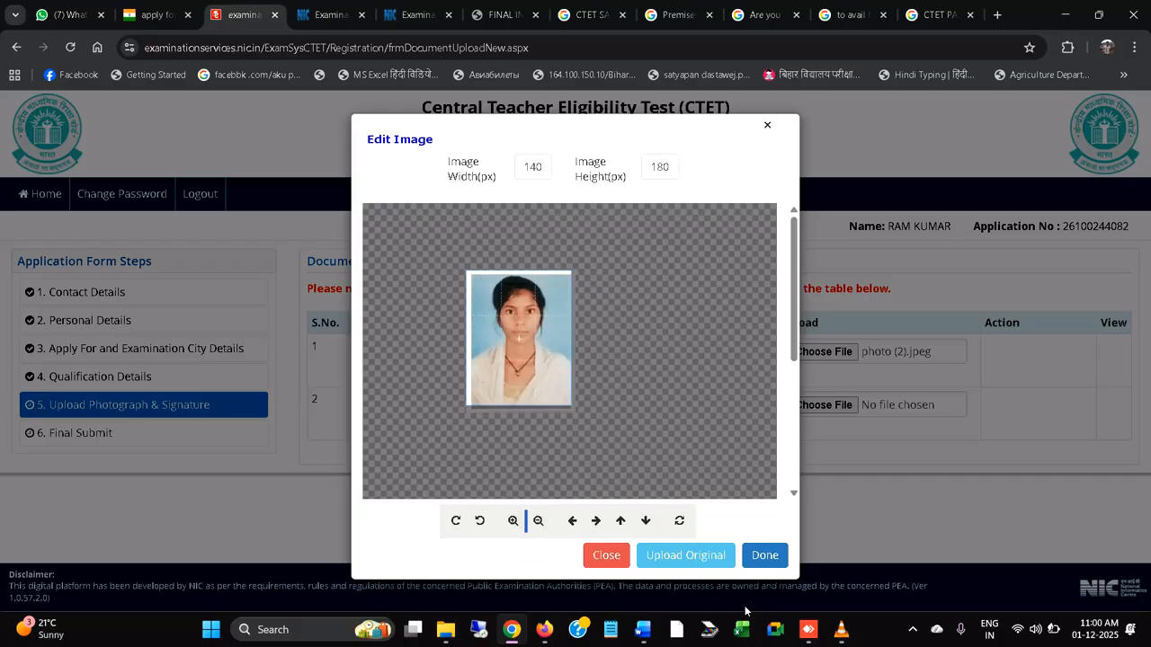
{"action": "left_click", "coordinate": [689, 555]}
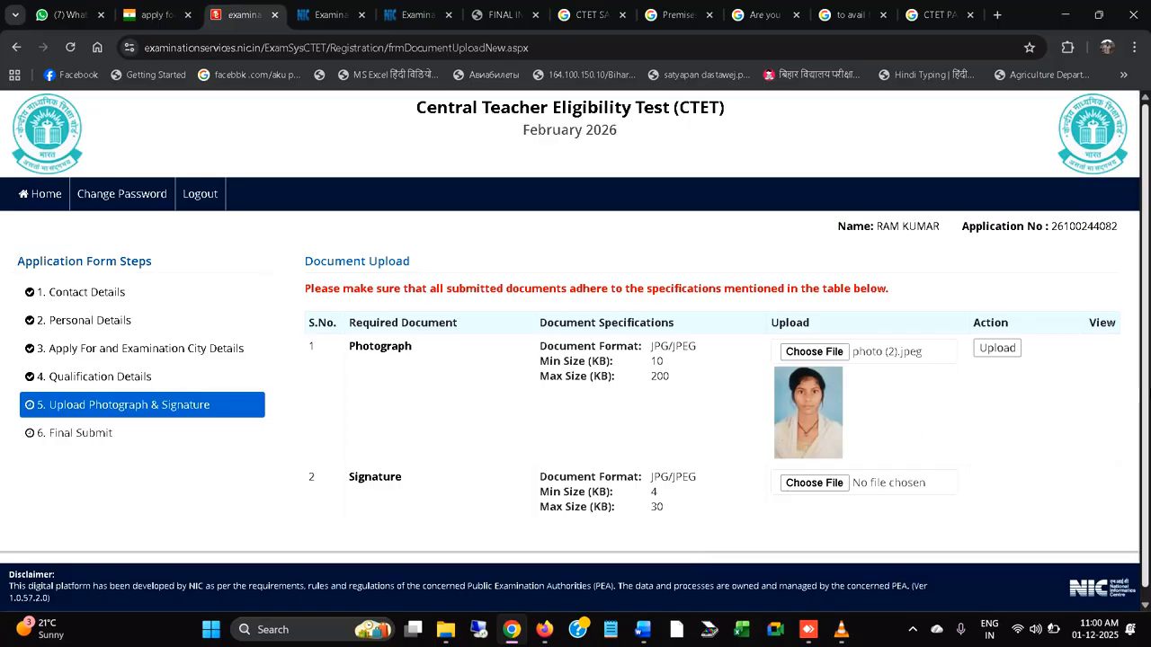
Pick the WhatsApp signature image from Downloads as the Signature file.
{"action": "left_click_drag", "start_coordinate": [1149, 383], "coordinate": [1149, 399]}
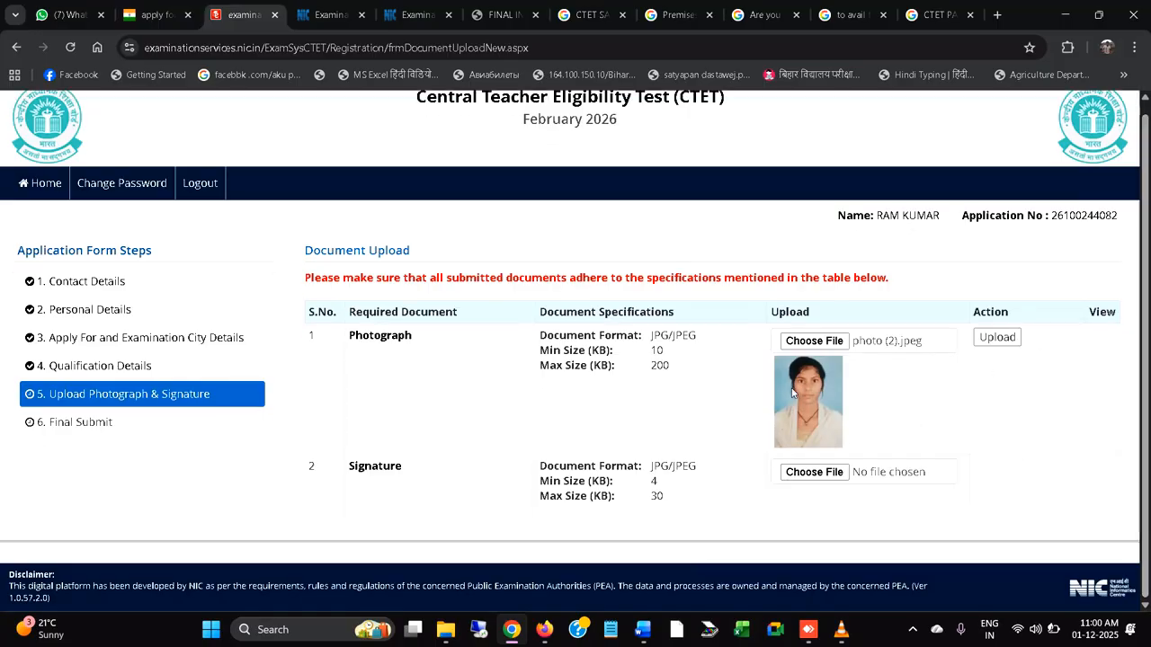
{"action": "left_click", "coordinate": [808, 476]}
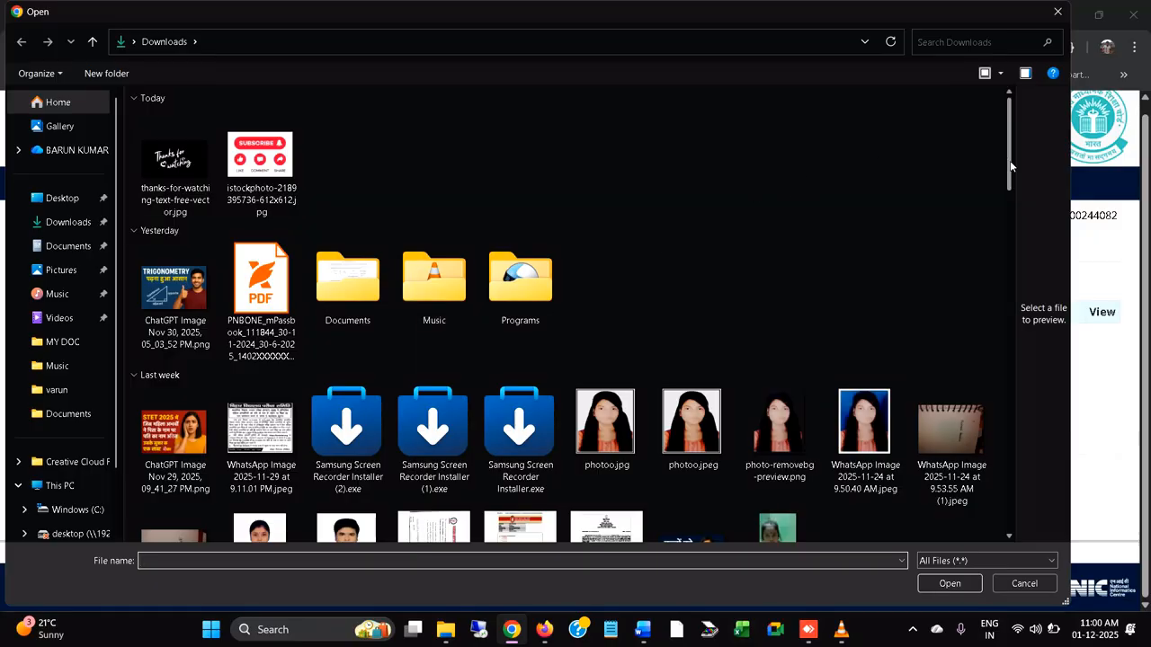
{"action": "left_click_drag", "start_coordinate": [1010, 170], "coordinate": [1020, 283]}
{"action": "left_click_drag", "start_coordinate": [1025, 310], "coordinate": [1008, 335]}
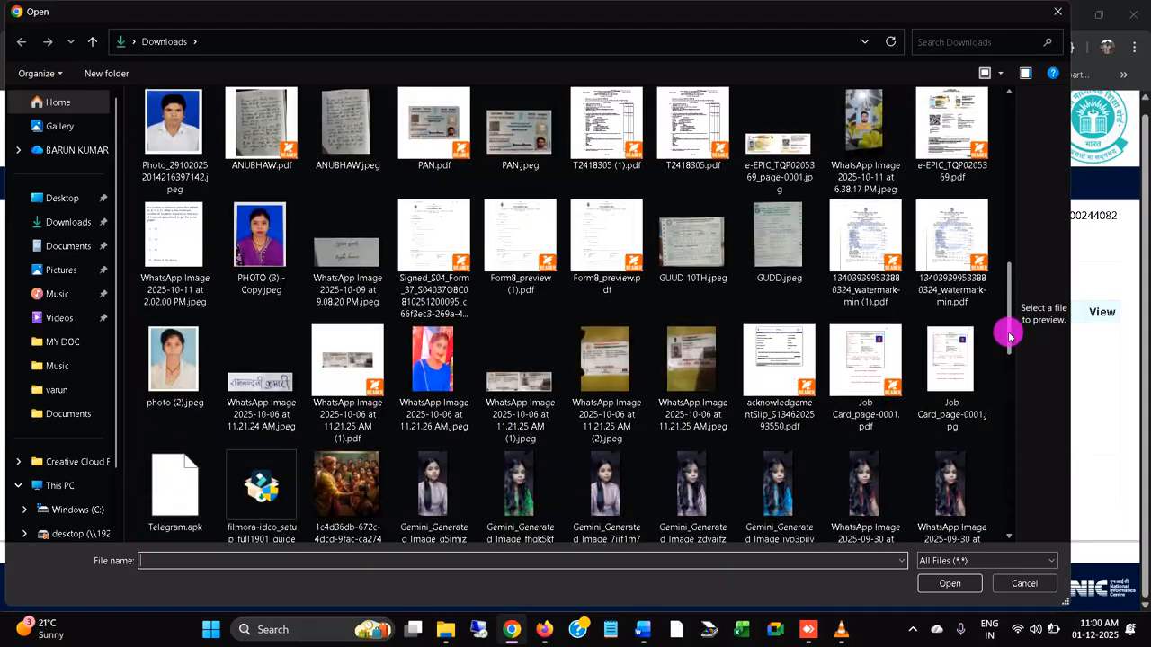
{"action": "left_click", "coordinate": [250, 373]}
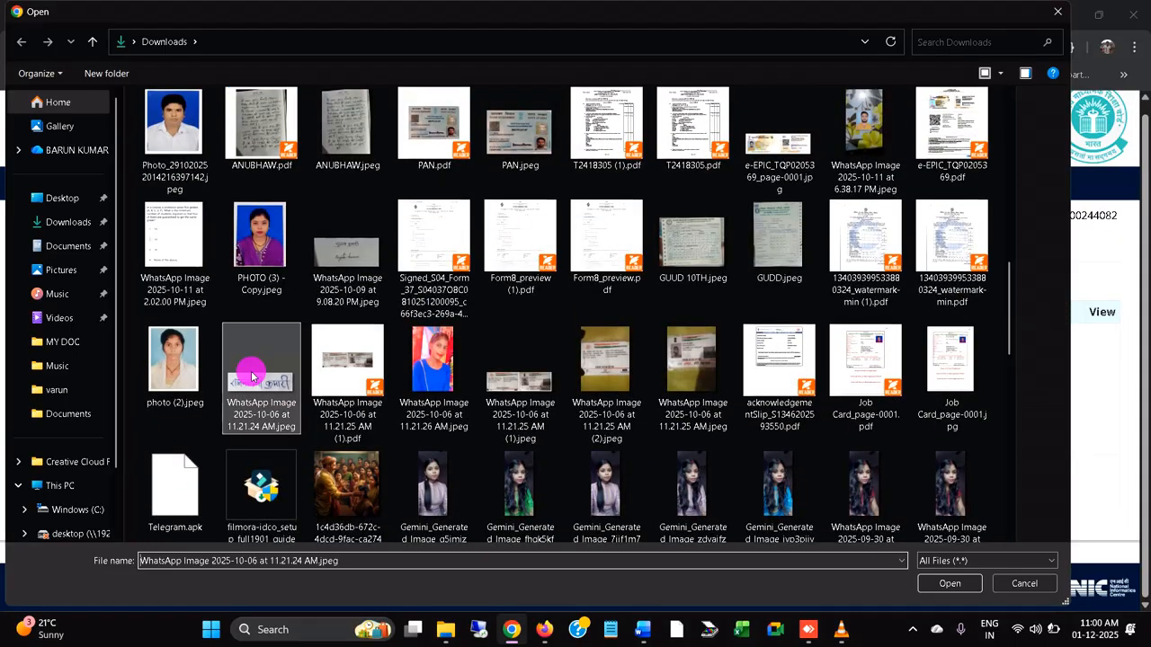
{"action": "double_click", "coordinate": [251, 374]}
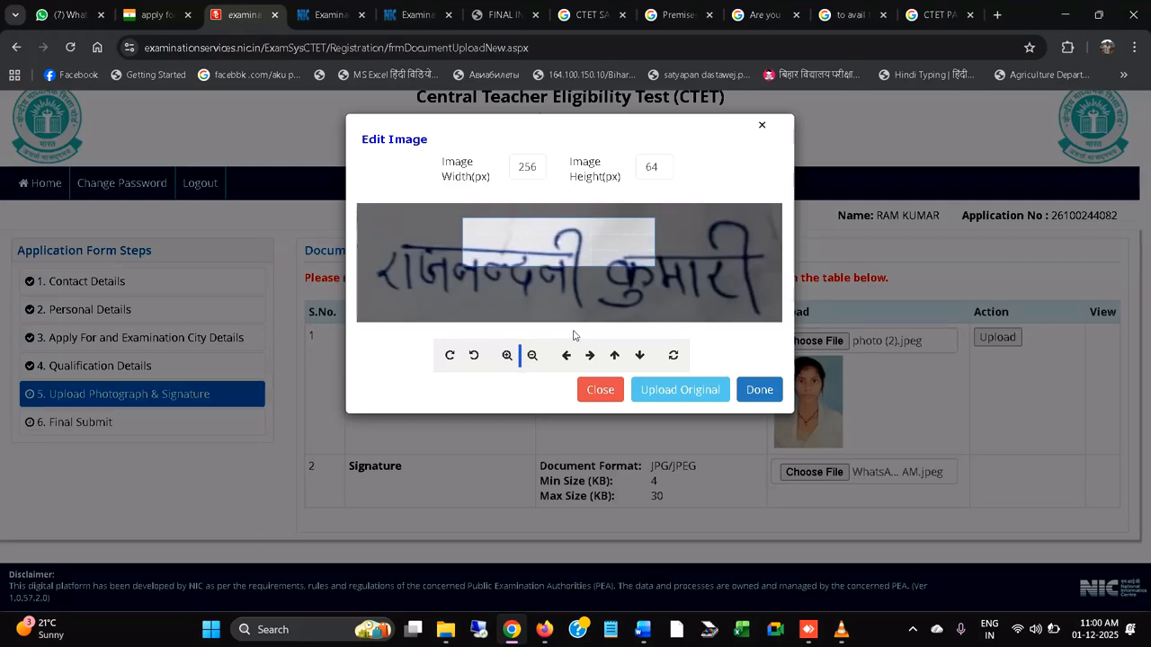
Zoom out and position the signature in the crop box, then attach the original image.
{"action": "left_click", "coordinate": [530, 356]}
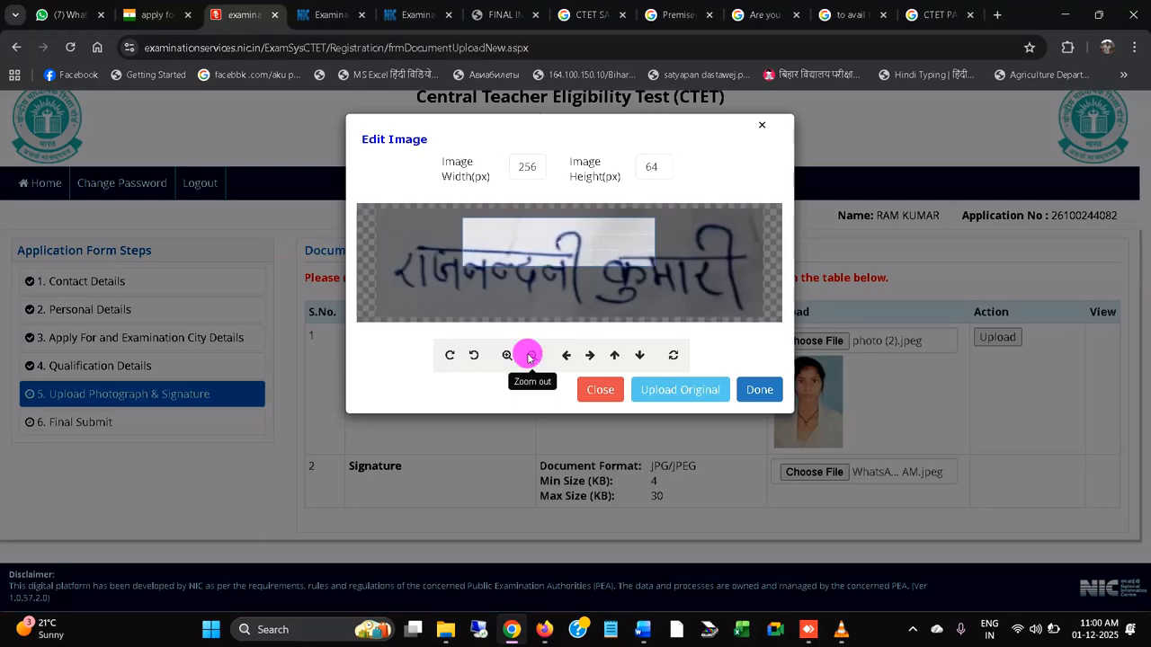
{"action": "left_click", "coordinate": [531, 356]}
{"action": "left_click", "coordinate": [530, 356]}
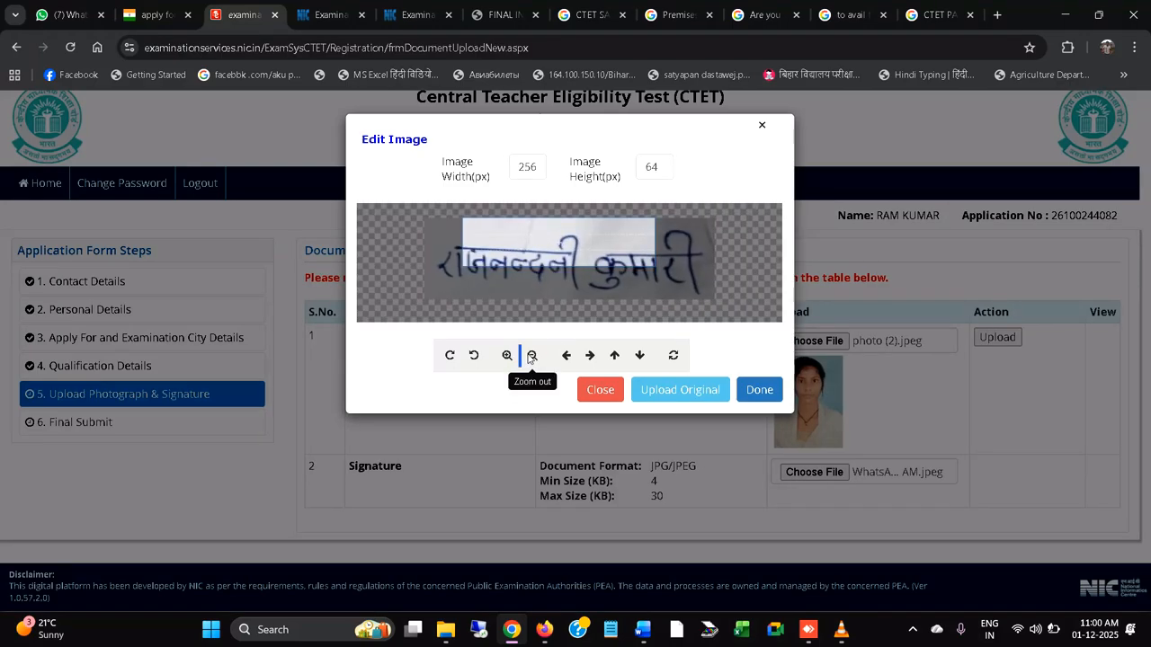
{"action": "left_click", "coordinate": [531, 356]}
{"action": "left_click", "coordinate": [531, 356]}
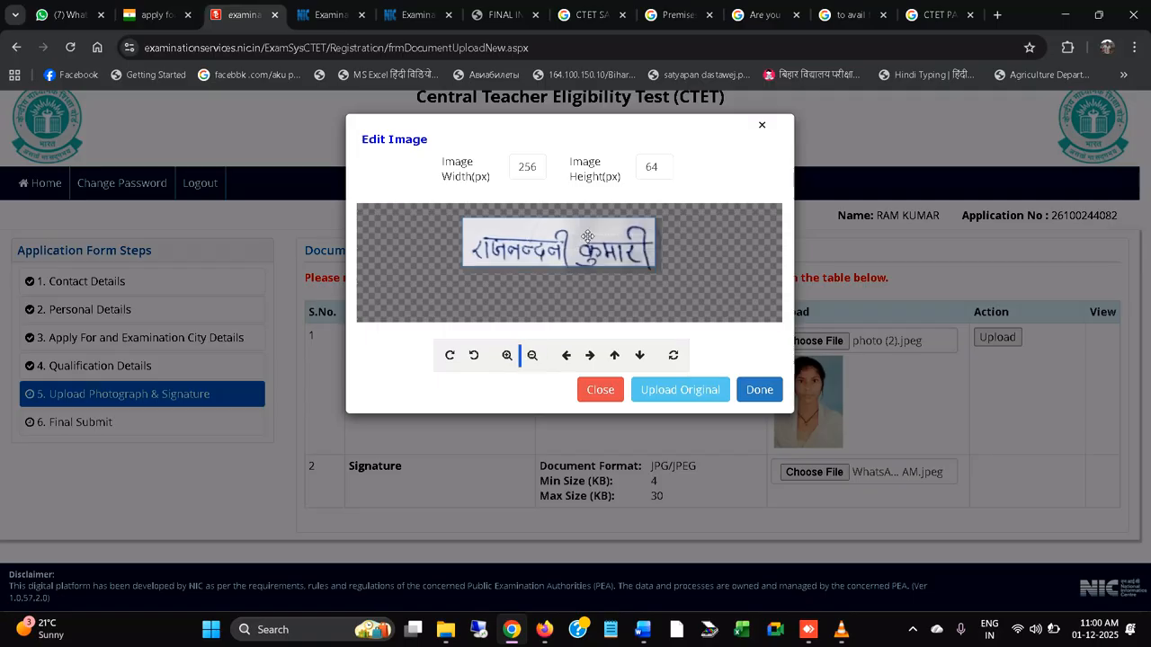
{"action": "left_click_drag", "start_coordinate": [578, 241], "coordinate": [561, 240]}
{"action": "left_click", "coordinate": [532, 356]}
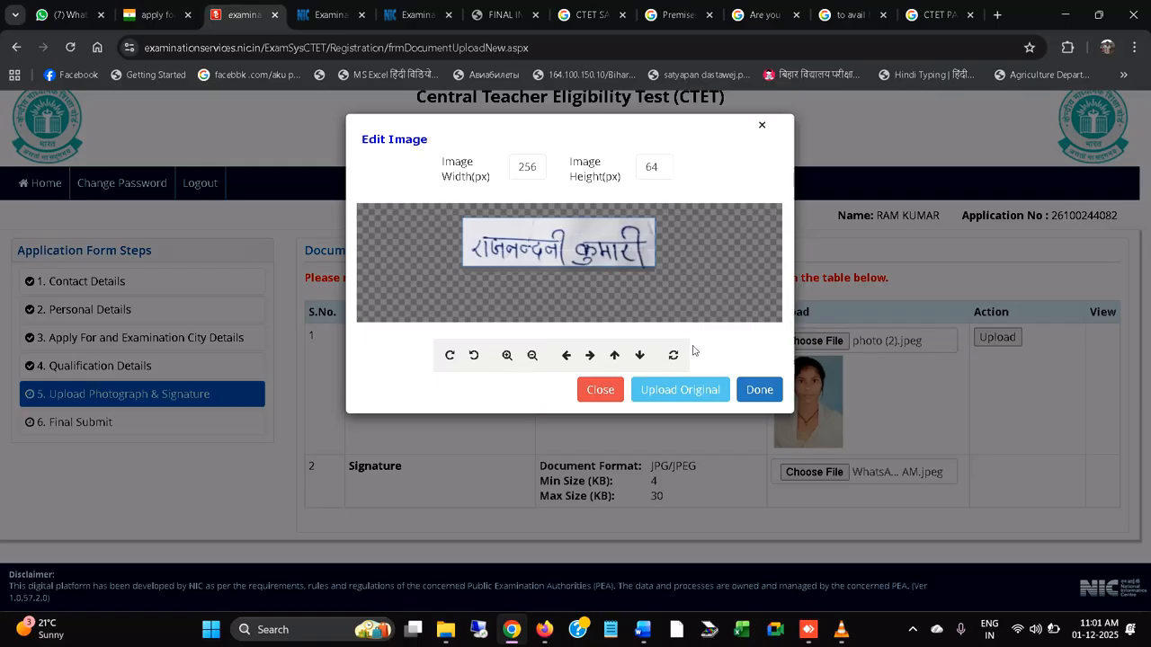
{"action": "left_click", "coordinate": [681, 391]}
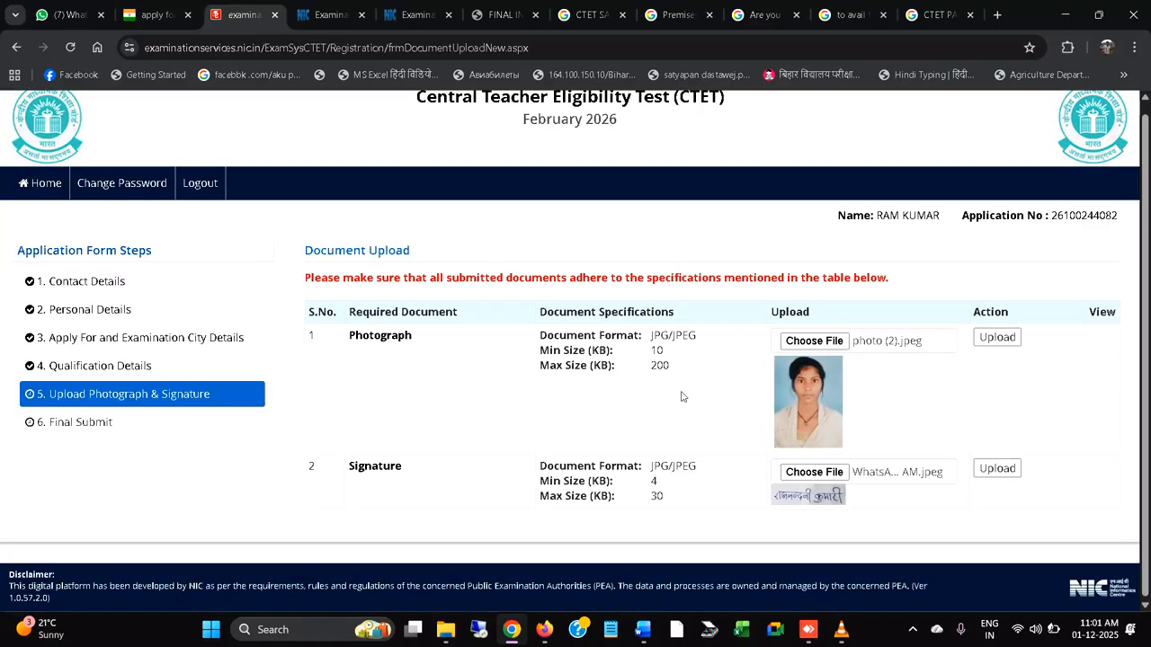
Upload the photograph and acknowledge the 'Image/File Uploaded Successfully' alert.
{"action": "left_click_drag", "start_coordinate": [1147, 203], "coordinate": [1149, 386]}
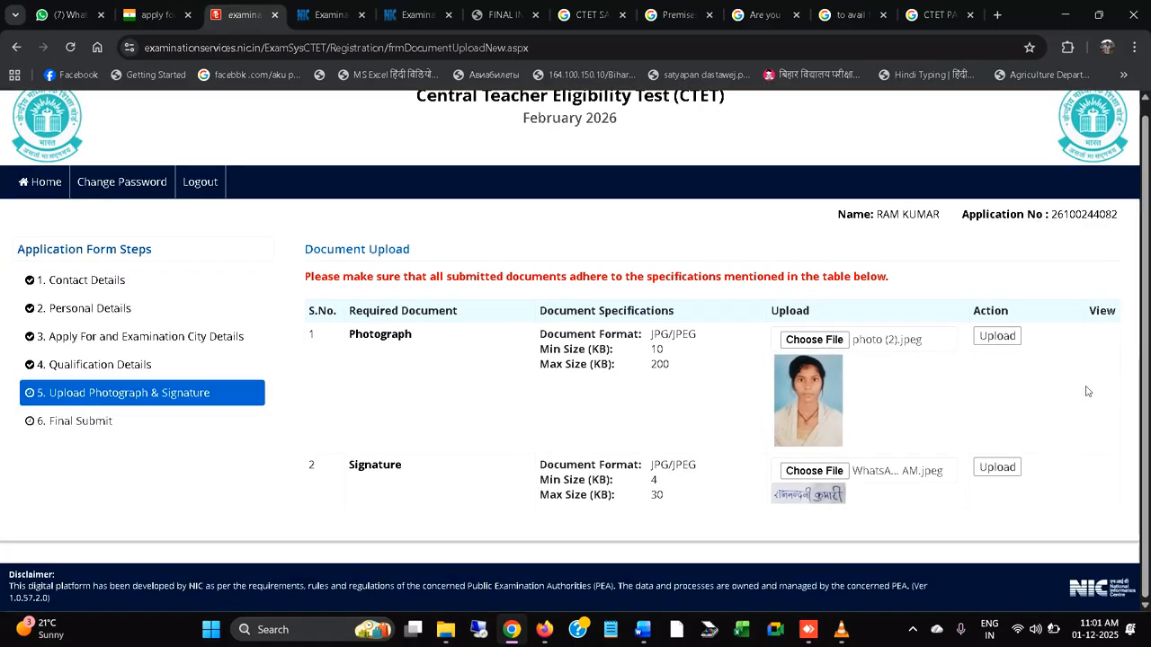
{"action": "left_click_drag", "start_coordinate": [1148, 493], "coordinate": [1147, 434]}
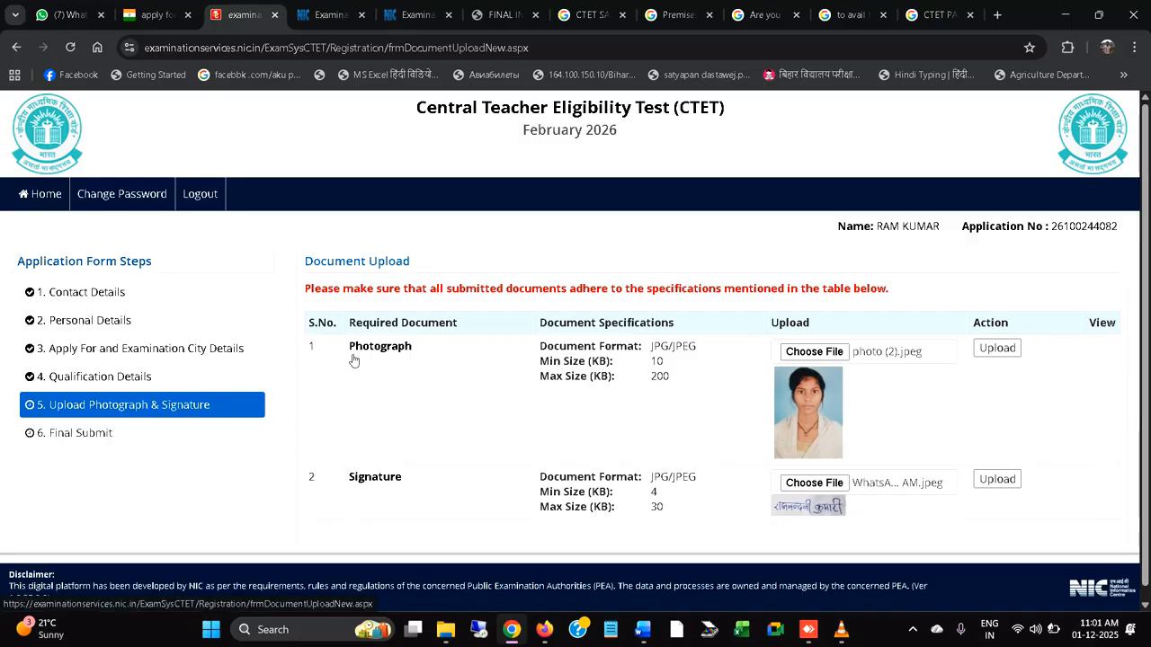
{"action": "left_click", "coordinate": [1146, 603]}
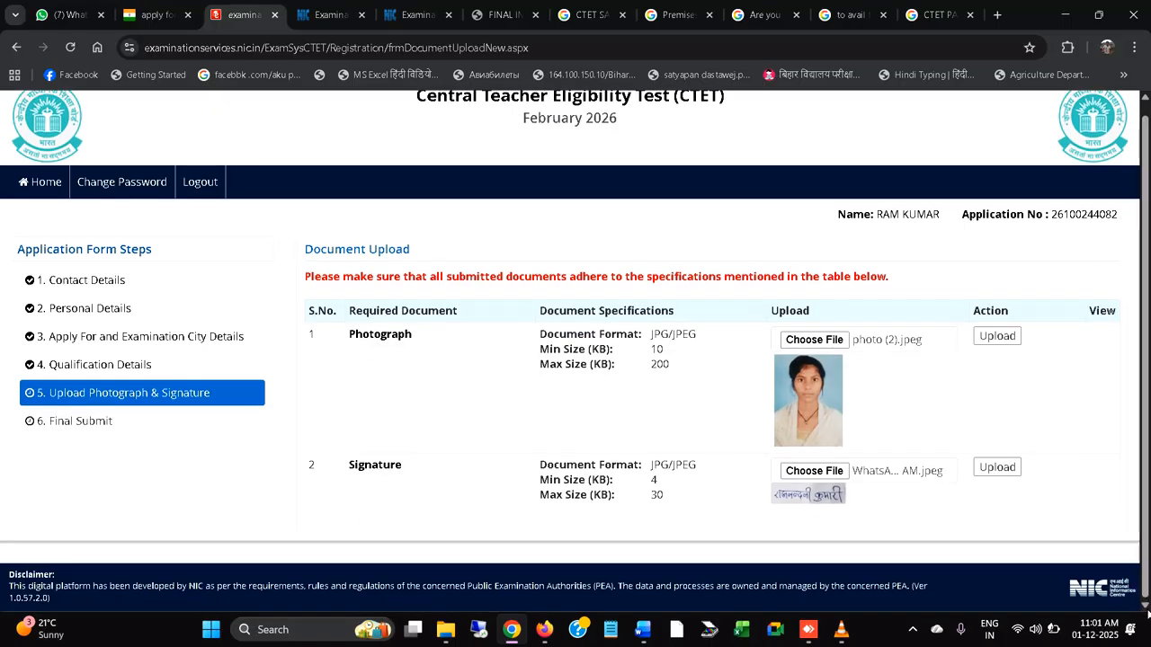
{"action": "left_click", "coordinate": [999, 337]}
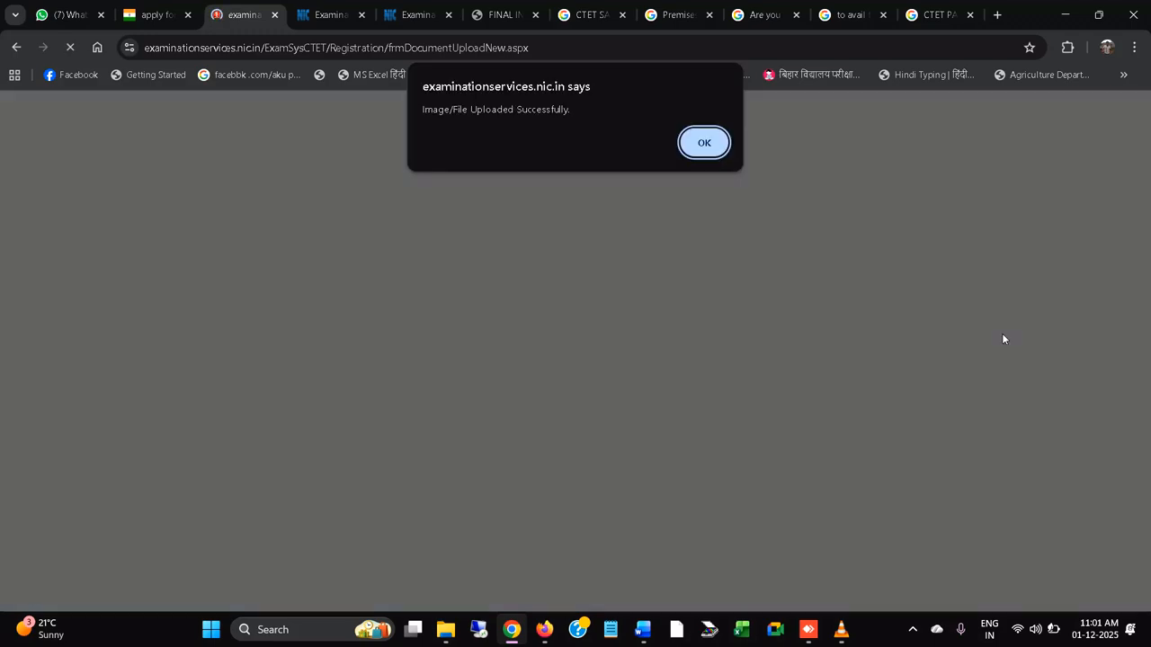
{"action": "left_click", "coordinate": [700, 143]}
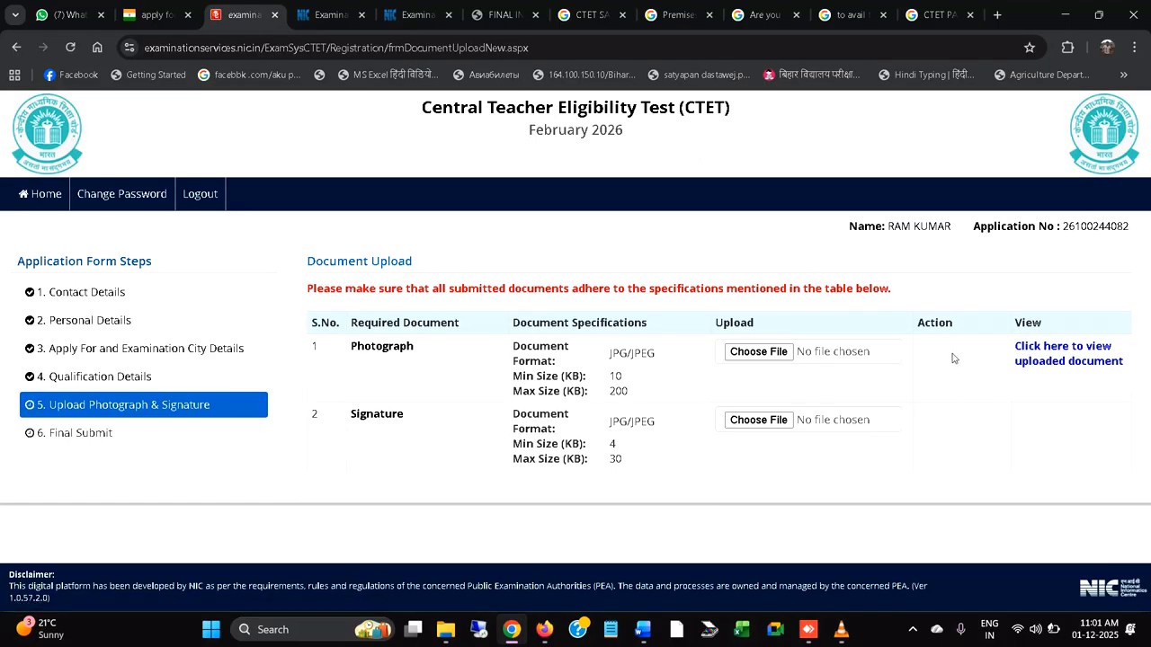
Reselect the WhatsApp signature image and zoom it out, nudging it down inside the crop box.
{"action": "left_click", "coordinate": [772, 420]}
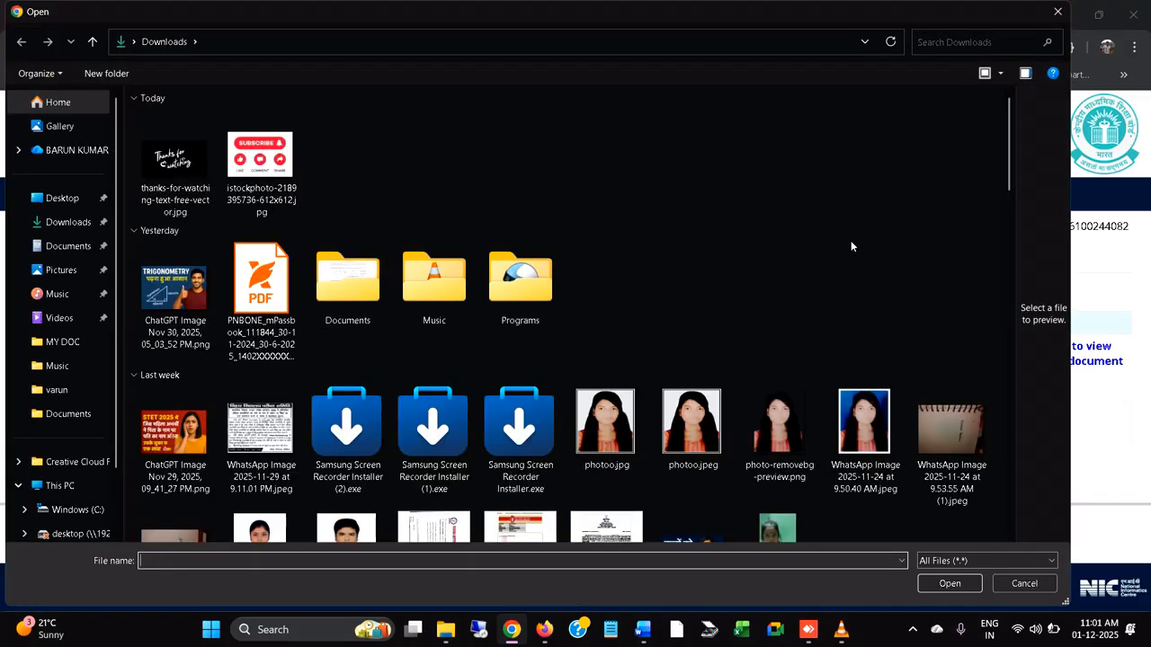
{"action": "left_click_drag", "start_coordinate": [1010, 177], "coordinate": [1023, 344]}
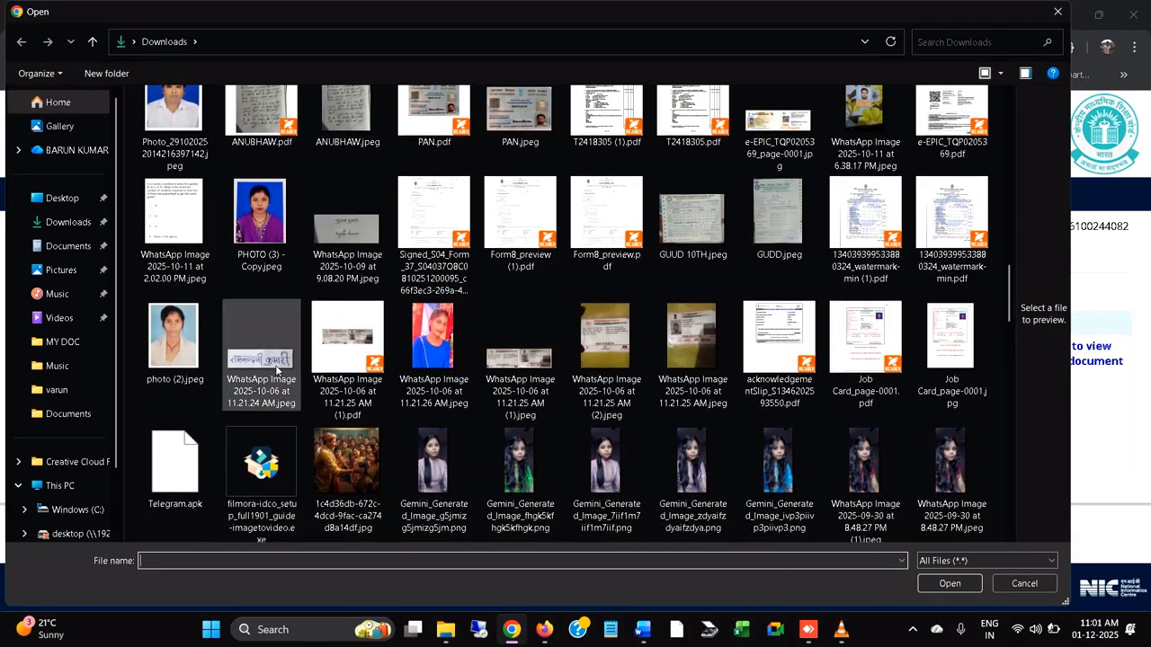
{"action": "double_click", "coordinate": [265, 360]}
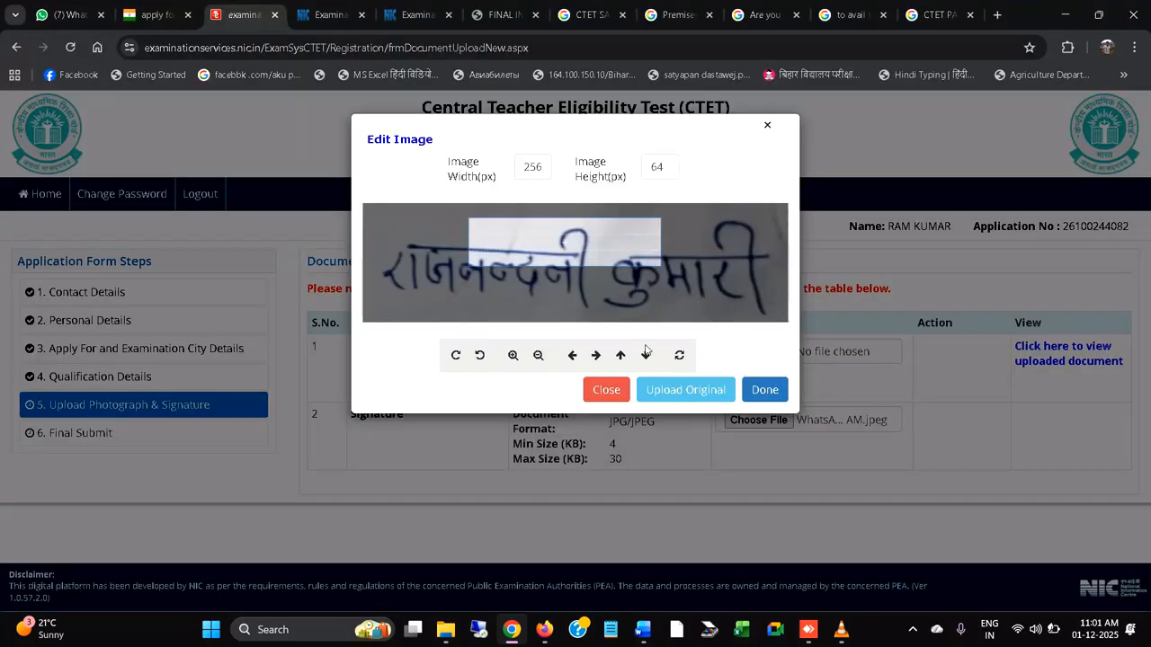
{"action": "left_click", "coordinate": [538, 355]}
{"action": "left_click", "coordinate": [537, 356]}
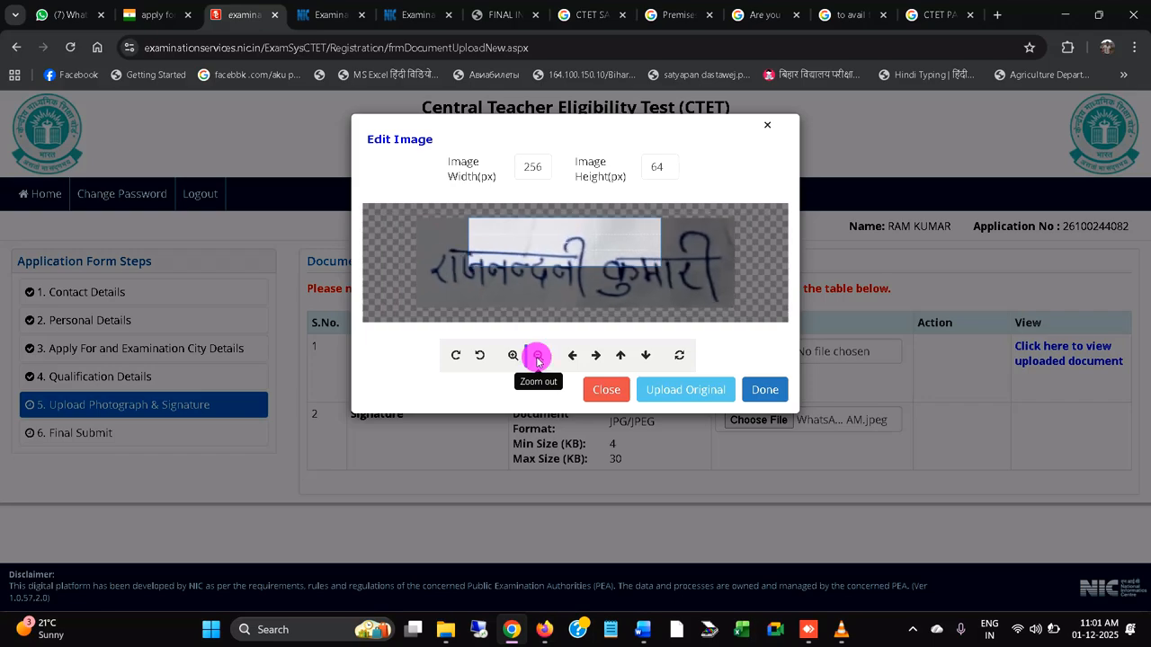
{"action": "left_click", "coordinate": [538, 358]}
{"action": "left_click", "coordinate": [538, 357]}
{"action": "left_click", "coordinate": [537, 358]}
{"action": "left_click", "coordinate": [537, 358]}
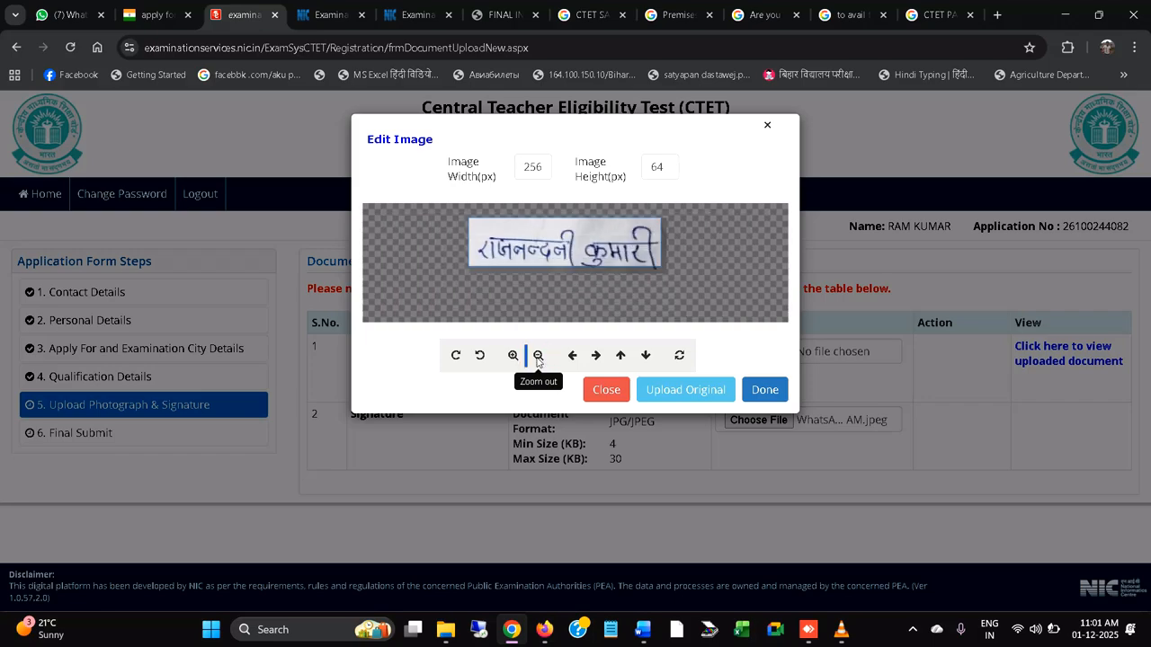
{"action": "left_click", "coordinate": [538, 358]}
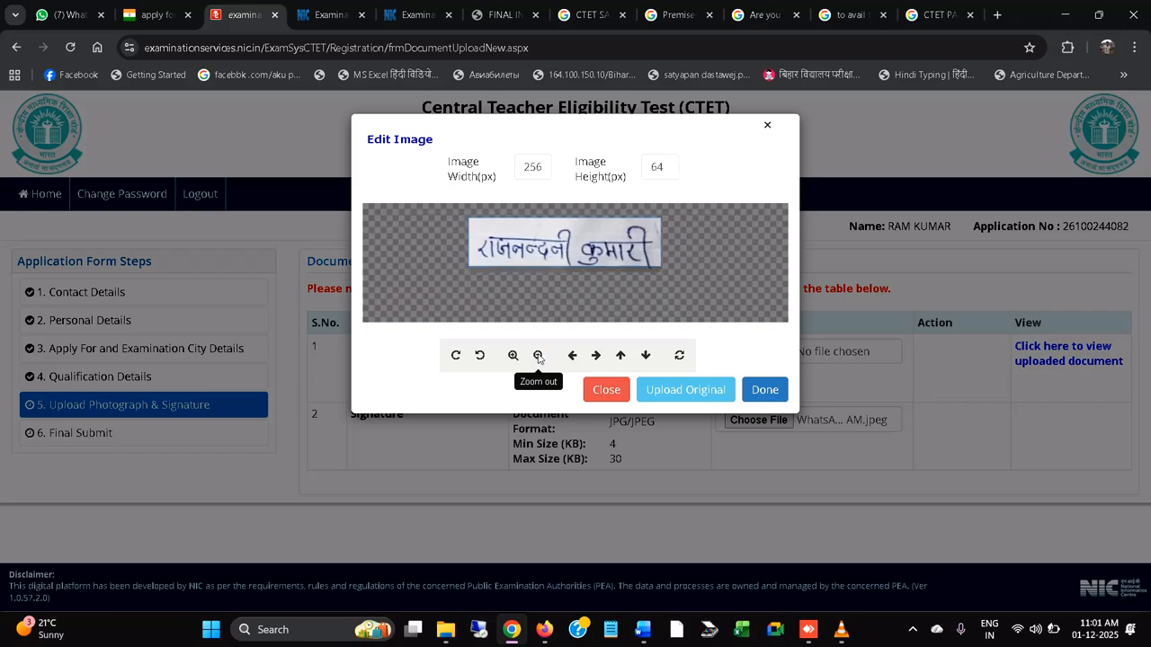
{"action": "left_click", "coordinate": [538, 357]}
{"action": "left_click_drag", "start_coordinate": [585, 250], "coordinate": [586, 260]}
Attach the original signature, upload it, and dismiss the invalid file name warning.
{"action": "left_click", "coordinate": [705, 390]}
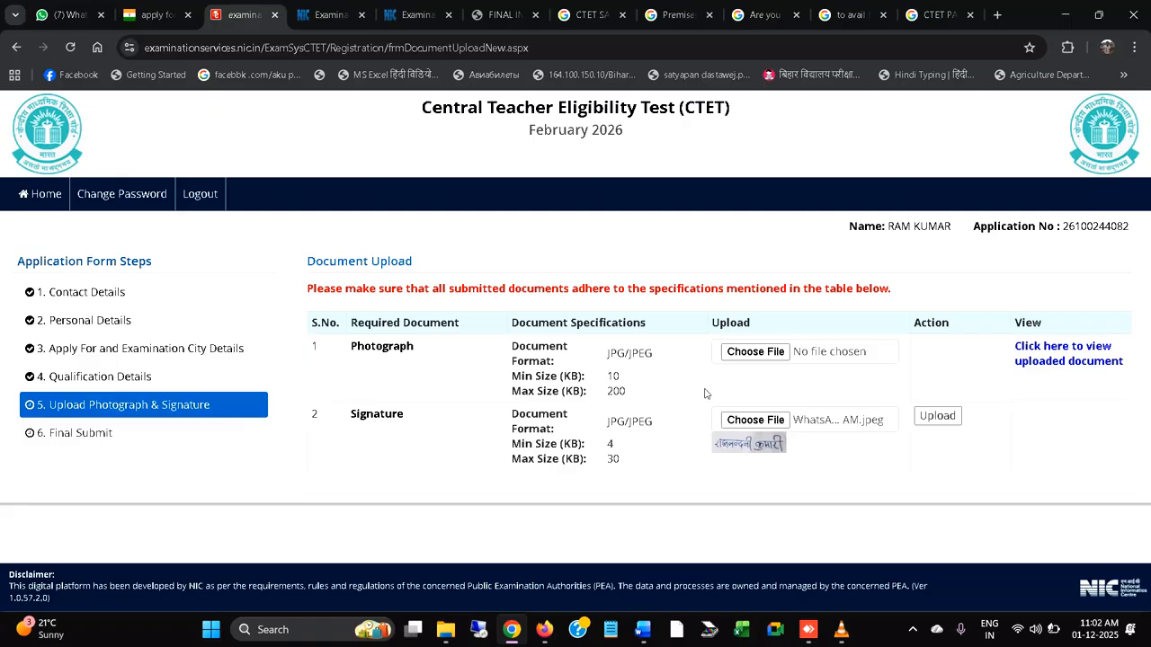
{"action": "left_click", "coordinate": [919, 415]}
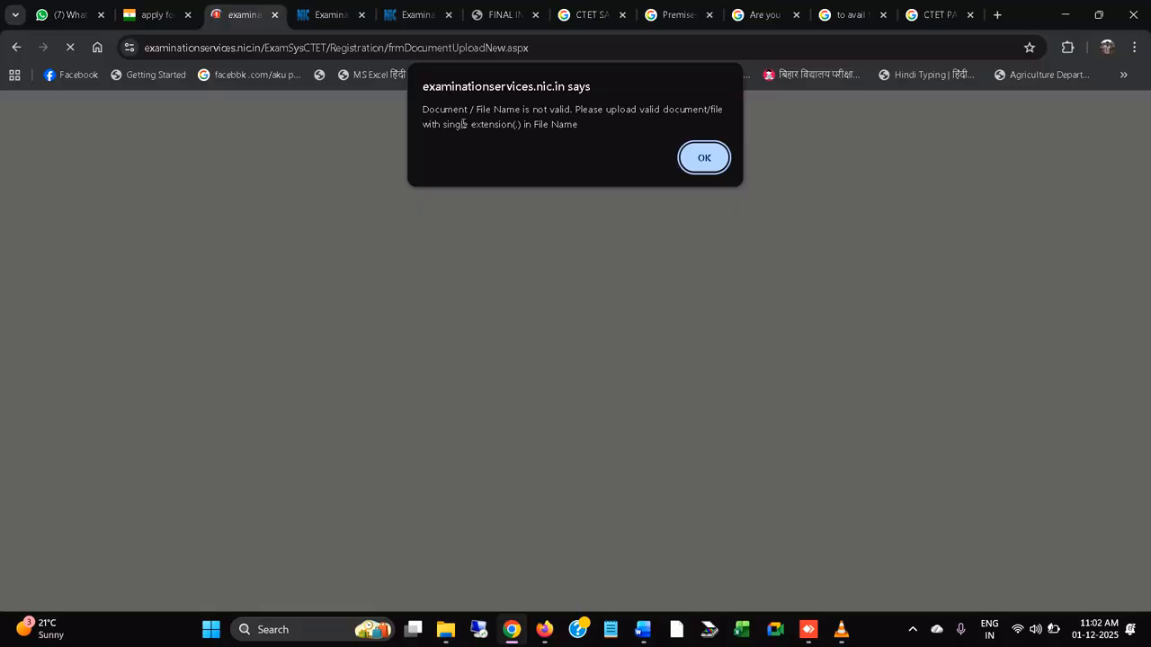
{"action": "left_click", "coordinate": [703, 157]}
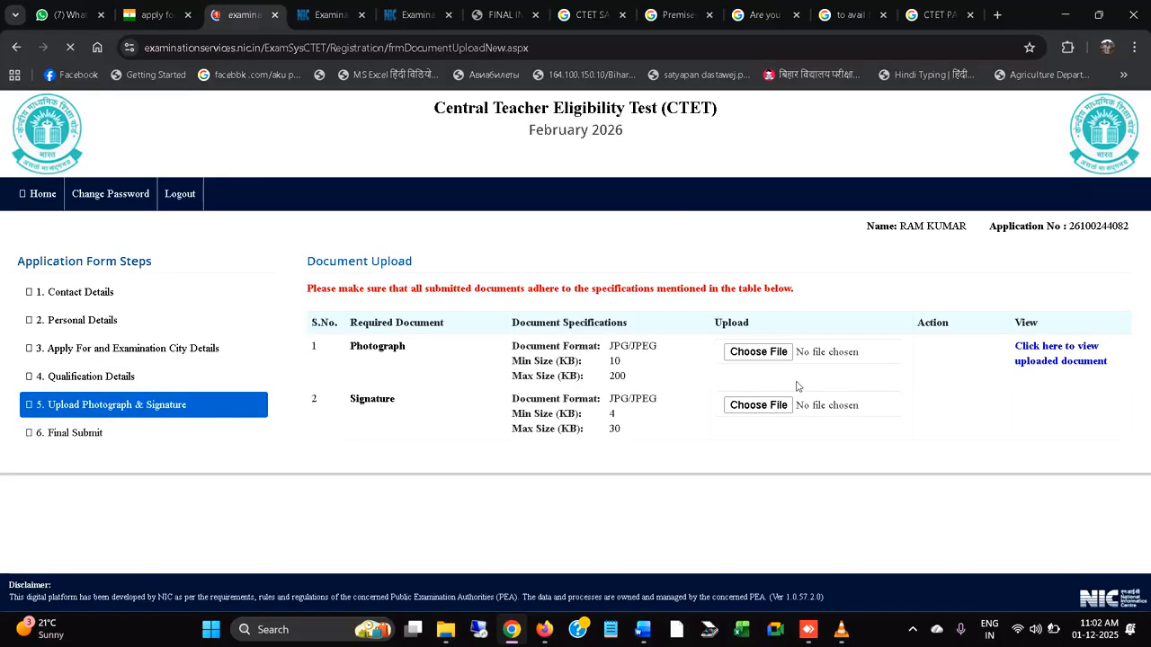
Rename the WhatsApp signature image in Downloads to raj.jpeg via the Open dialog.
{"action": "left_click", "coordinate": [762, 424]}
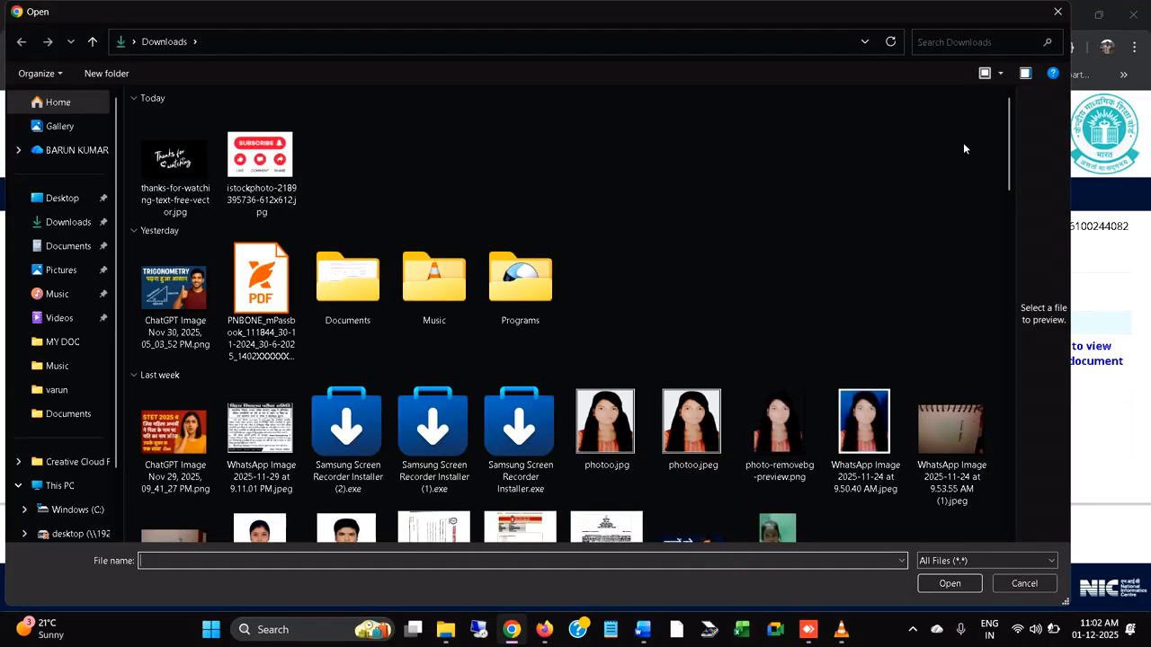
{"action": "left_click_drag", "start_coordinate": [1015, 143], "coordinate": [1040, 450]}
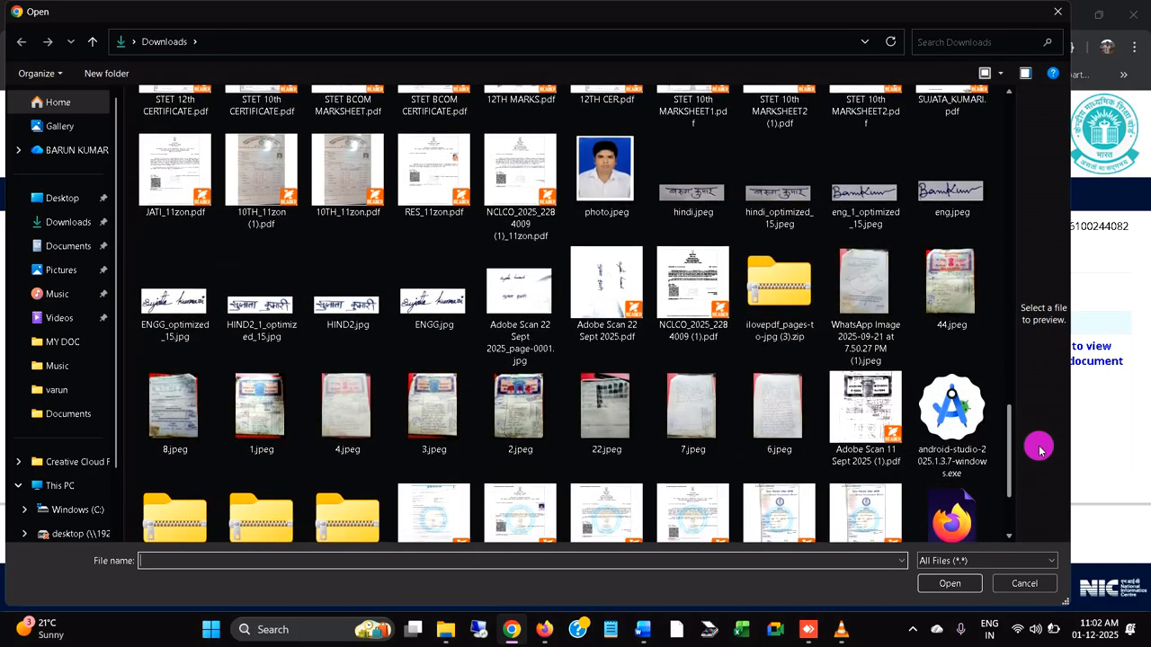
{"action": "left_click_drag", "start_coordinate": [1039, 450], "coordinate": [1011, 321]}
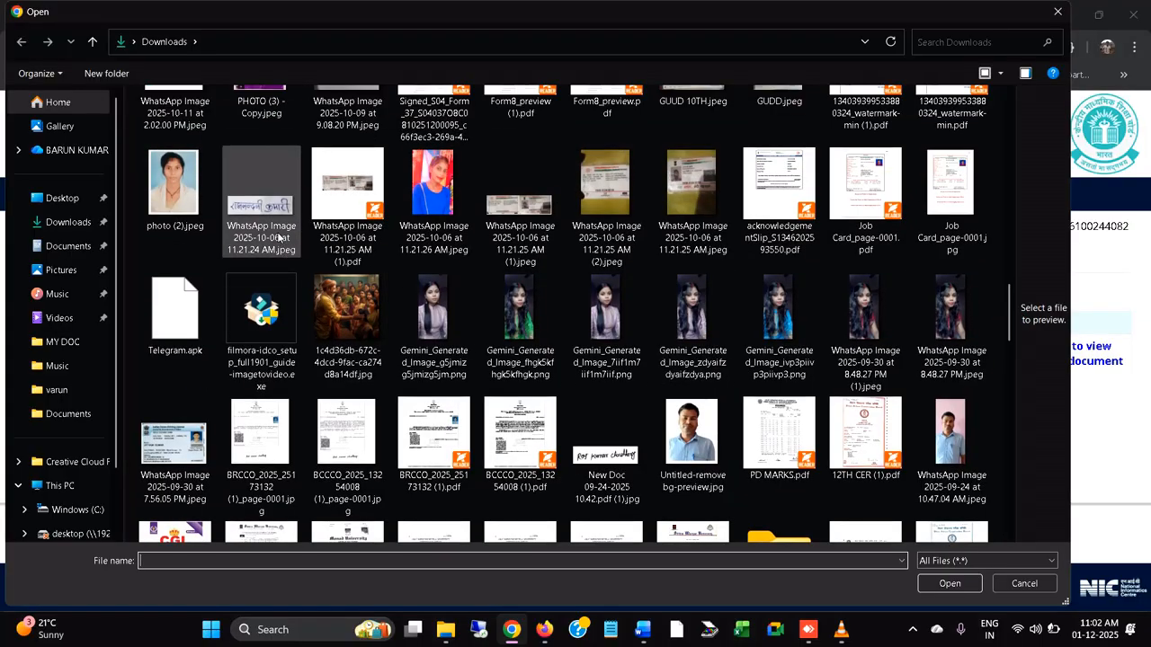
{"action": "left_click", "coordinate": [262, 214]}
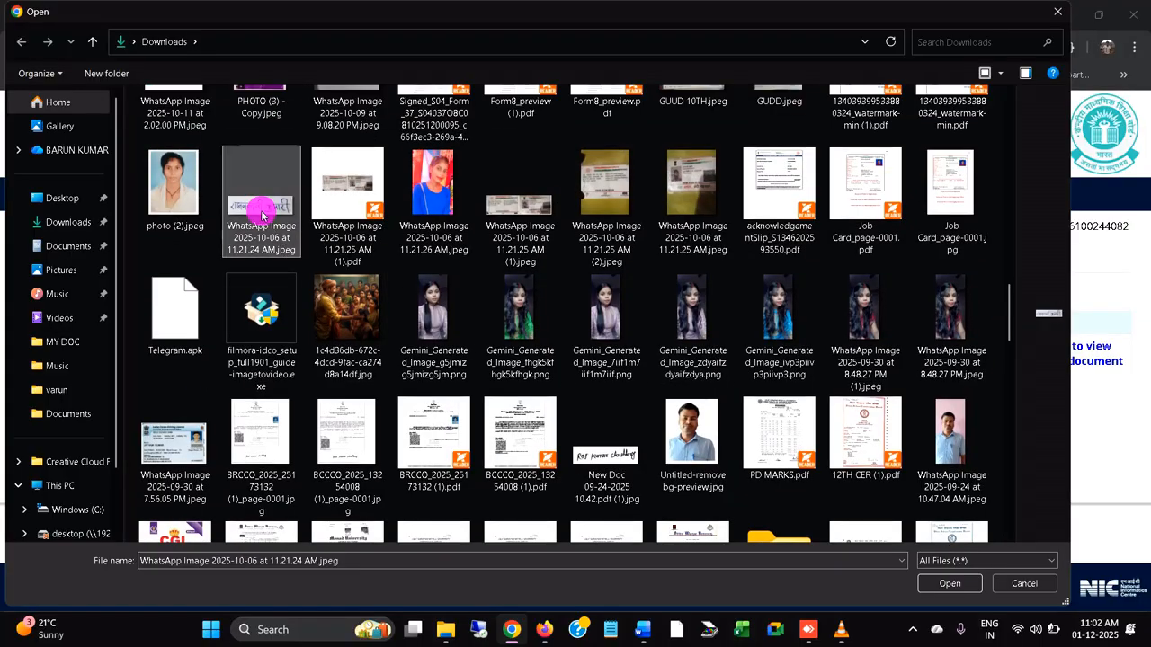
{"action": "double_click", "coordinate": [262, 214]}
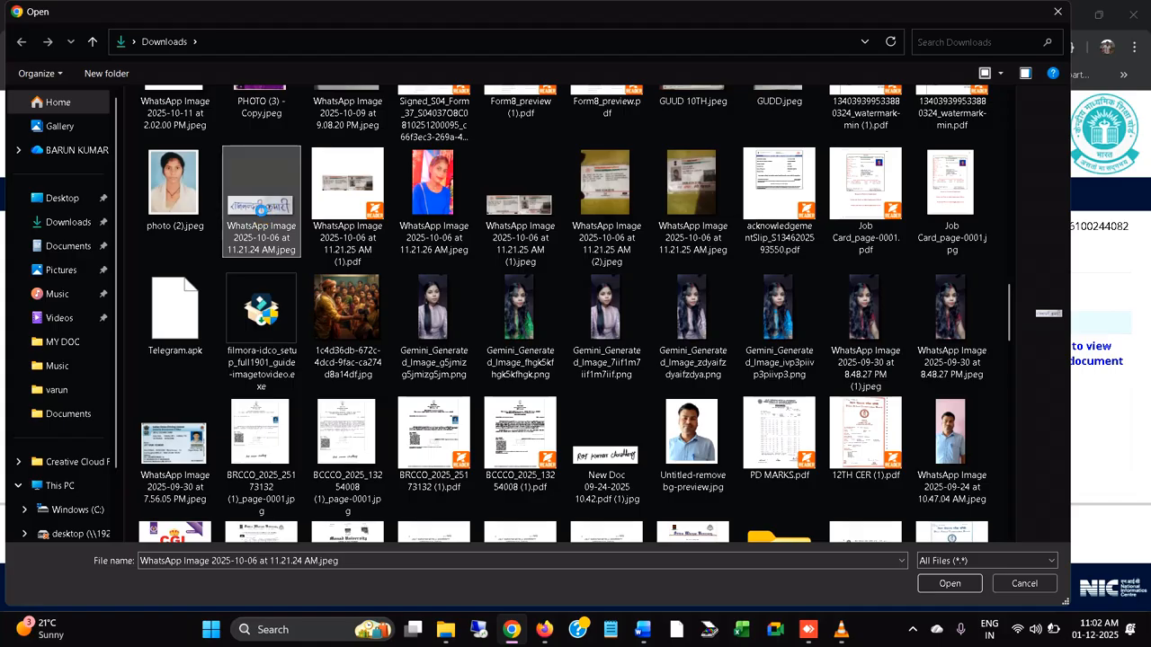
{"action": "right_click", "coordinate": [261, 214]}
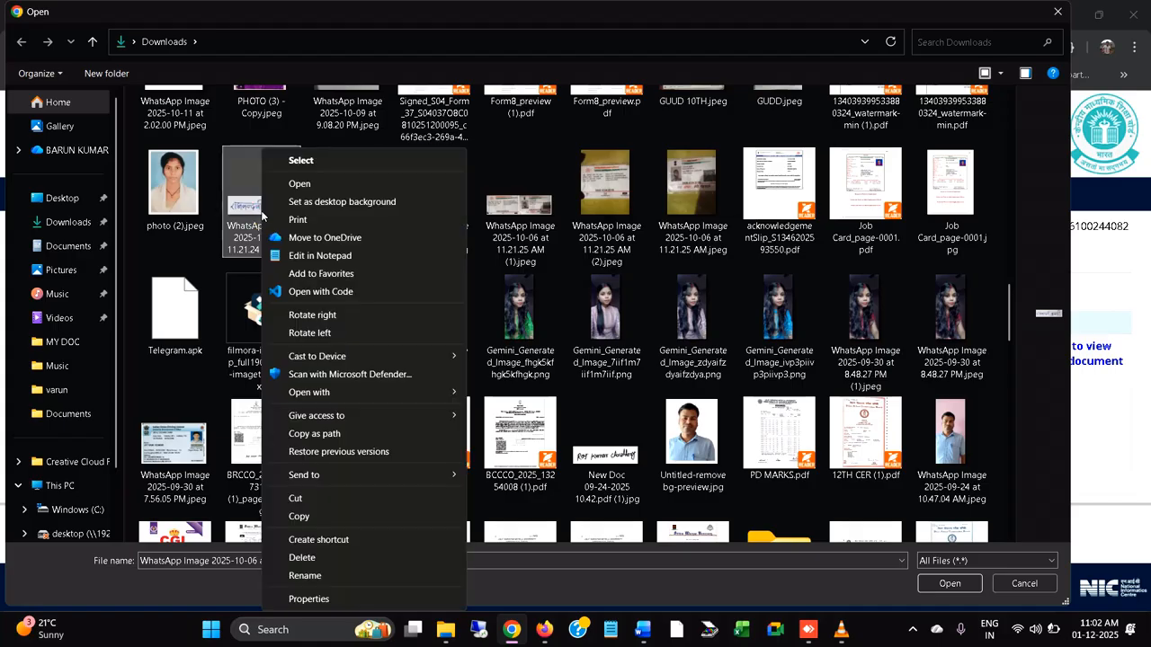
{"action": "left_click", "coordinate": [336, 576]}
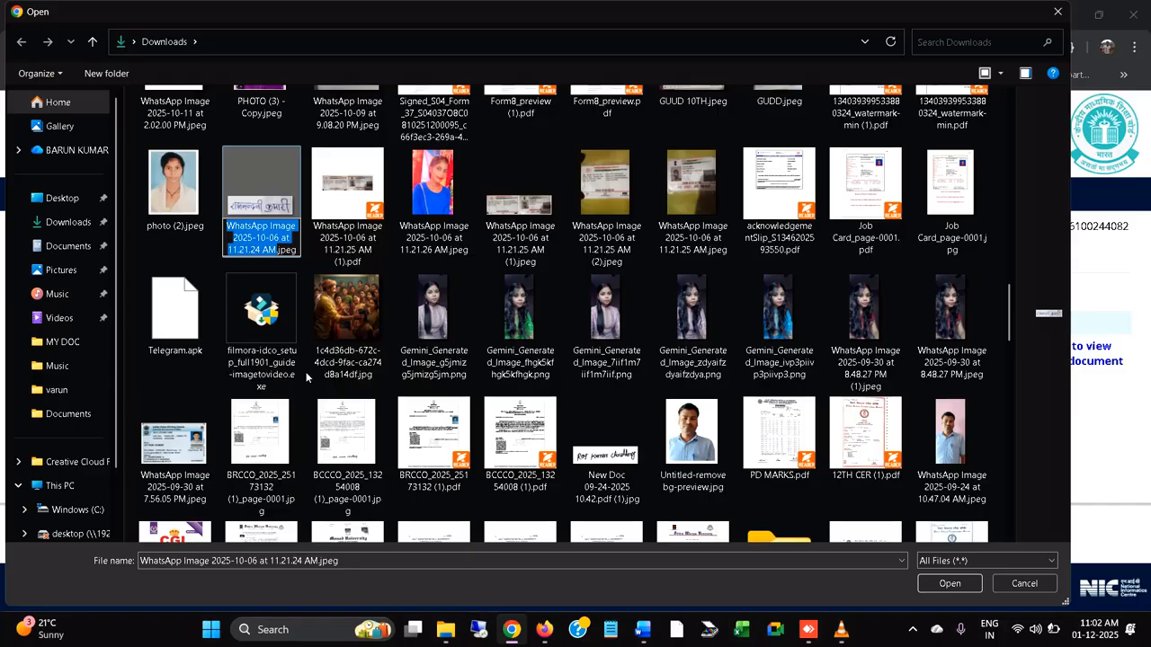
{"action": "key", "text": "BackSpace"}
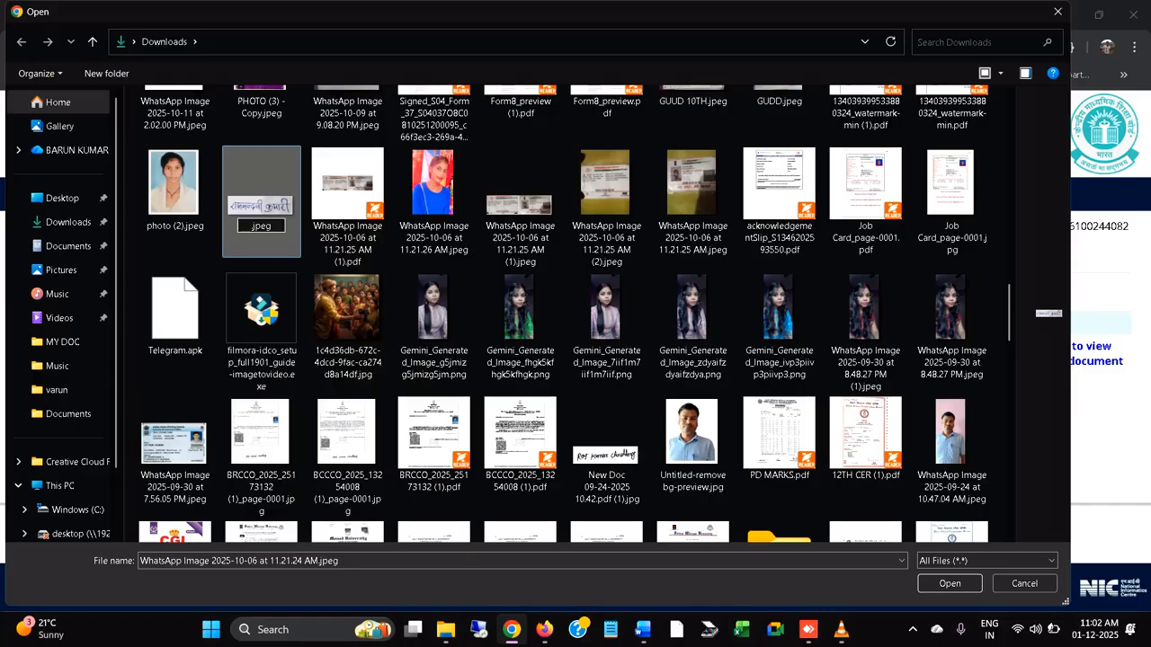
{"action": "type", "text": "RAJ"}
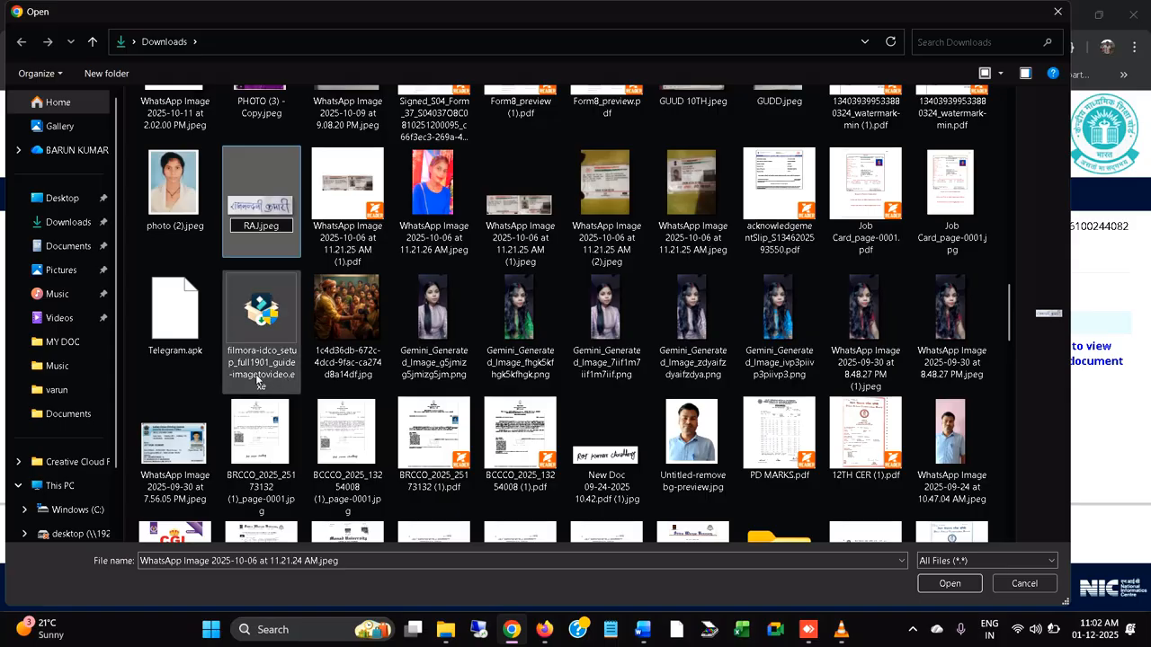
{"action": "key", "text": "BackSpace"}
{"action": "key", "text": "BackSpace"}
{"action": "key", "text": "BackSpace"}
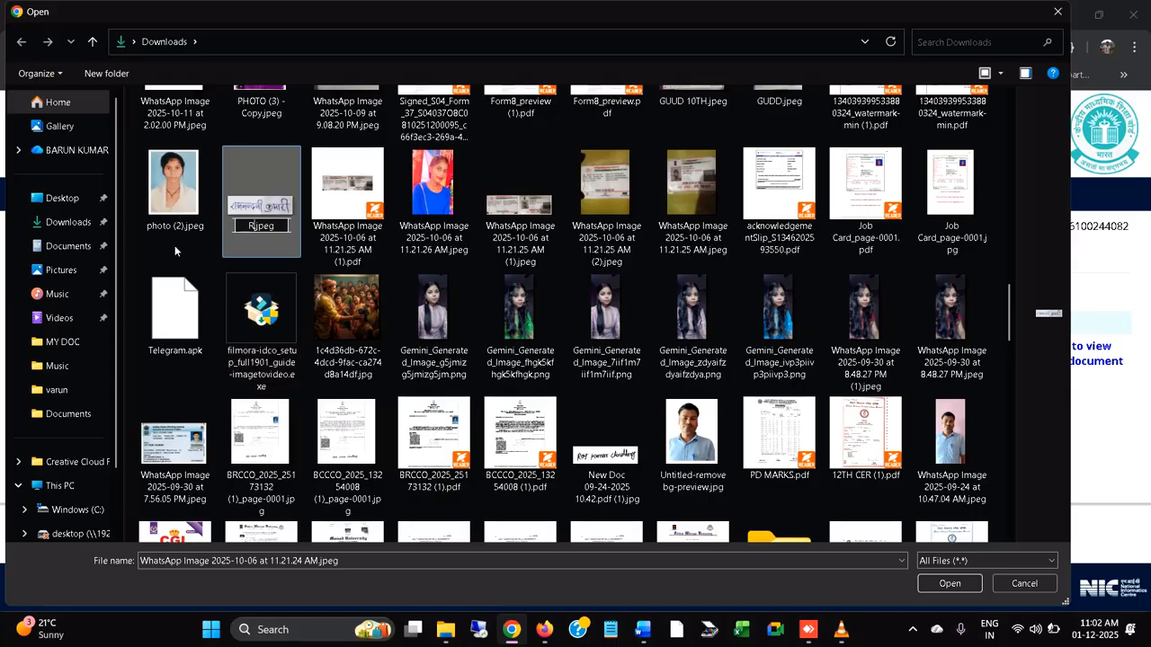
{"action": "type", "text": "raj"}
Select raj.jpeg as the signature and zoom it out to fit the crop box.
{"action": "left_click", "coordinate": [165, 249]}
{"action": "double_click", "coordinate": [256, 207]}
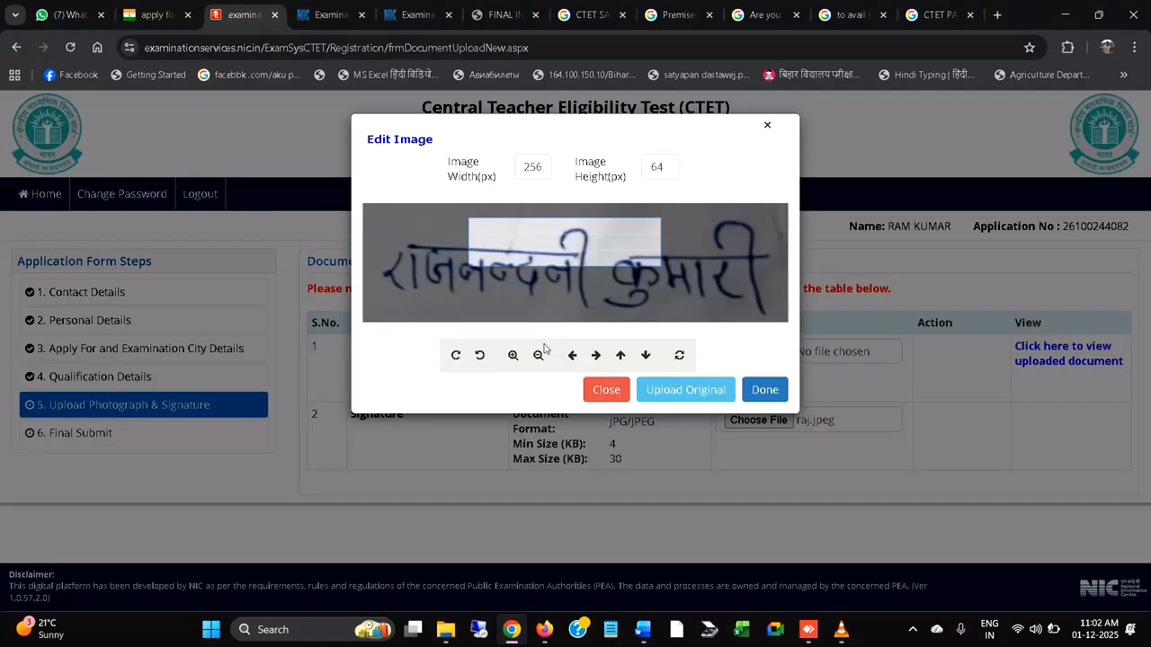
{"action": "left_click", "coordinate": [538, 356]}
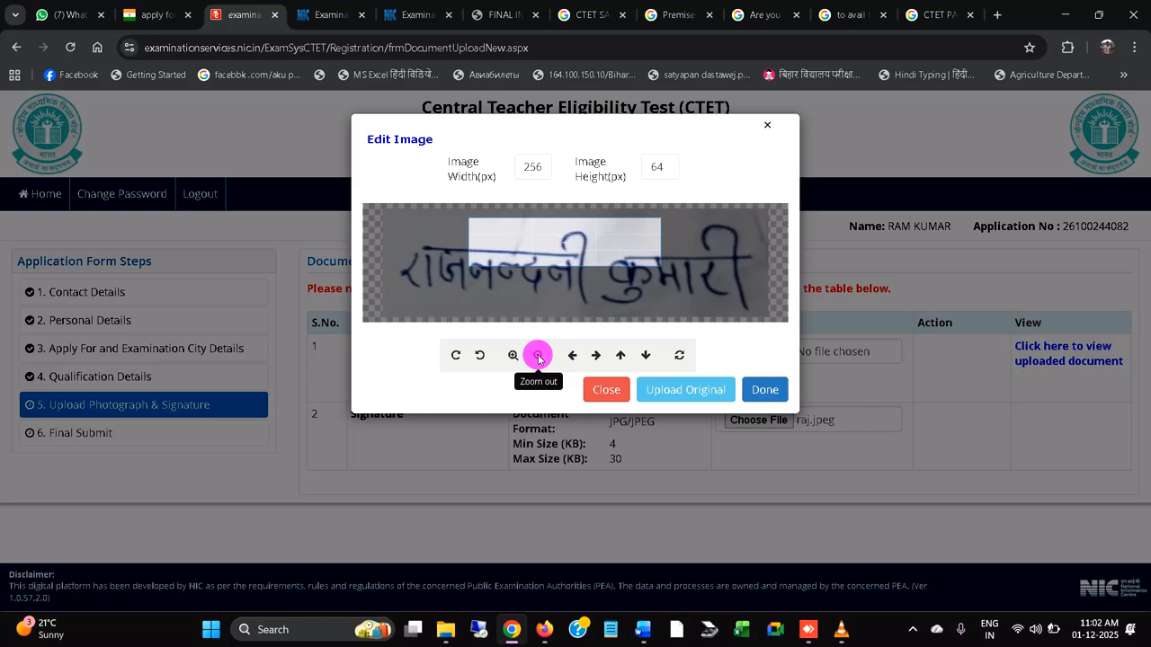
{"action": "left_click", "coordinate": [537, 356]}
{"action": "left_click", "coordinate": [538, 356]}
{"action": "left_click", "coordinate": [538, 356]}
{"action": "left_click", "coordinate": [538, 356]}
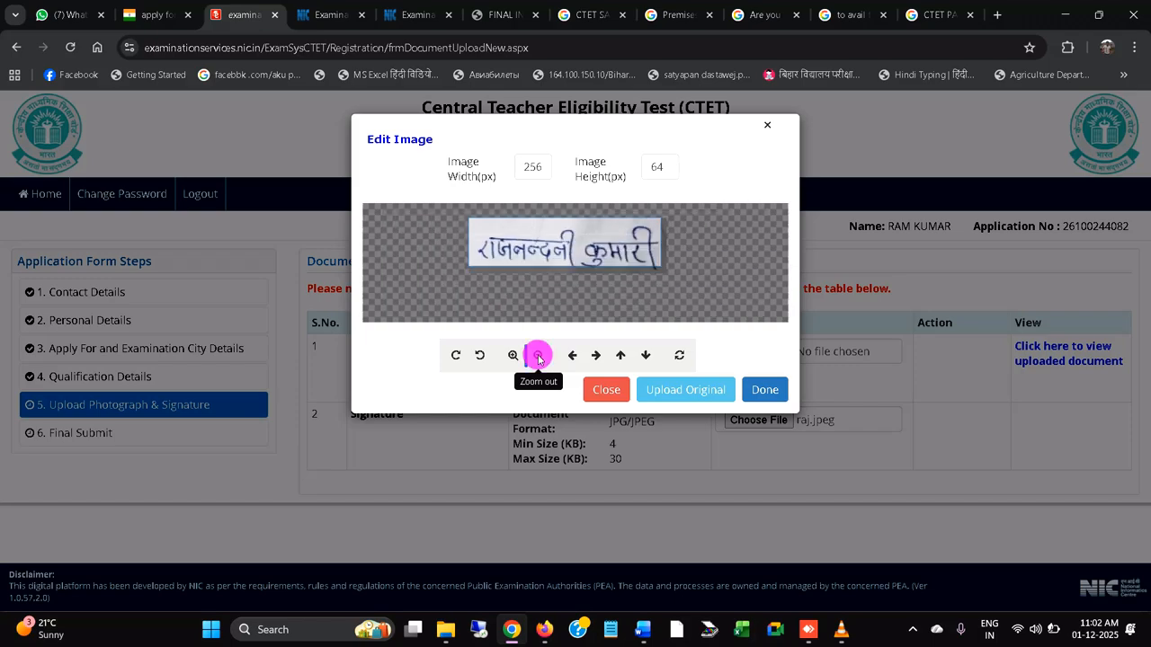
{"action": "left_click", "coordinate": [537, 356]}
{"action": "left_click", "coordinate": [600, 246]}
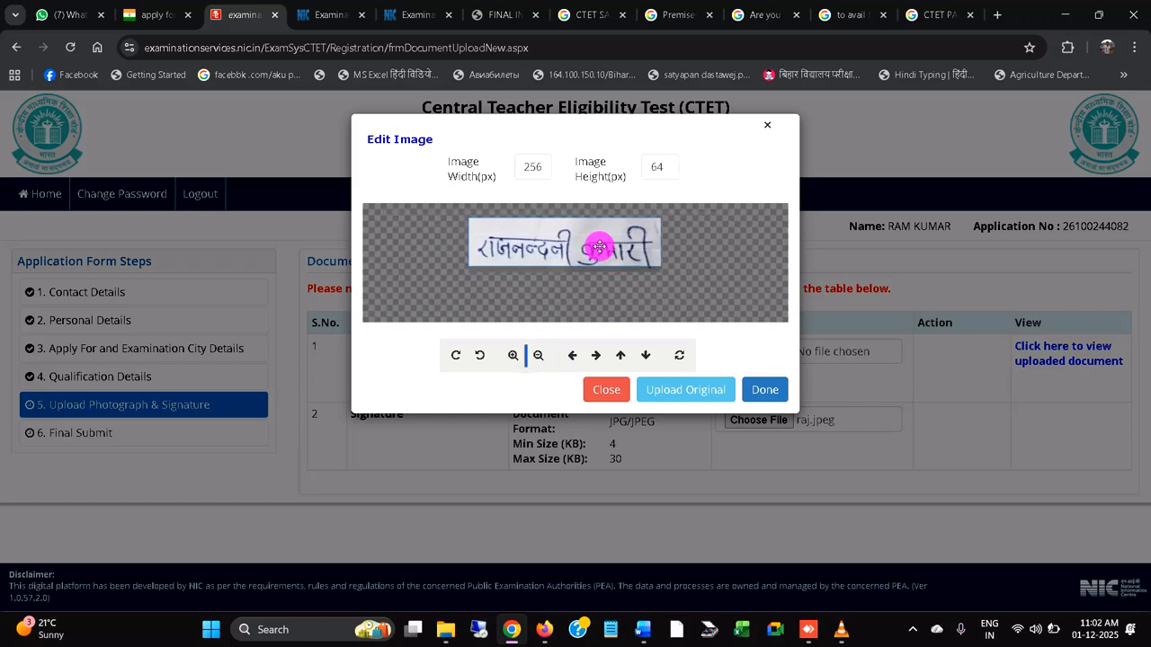
{"action": "left_click_drag", "start_coordinate": [599, 247], "coordinate": [600, 250]}
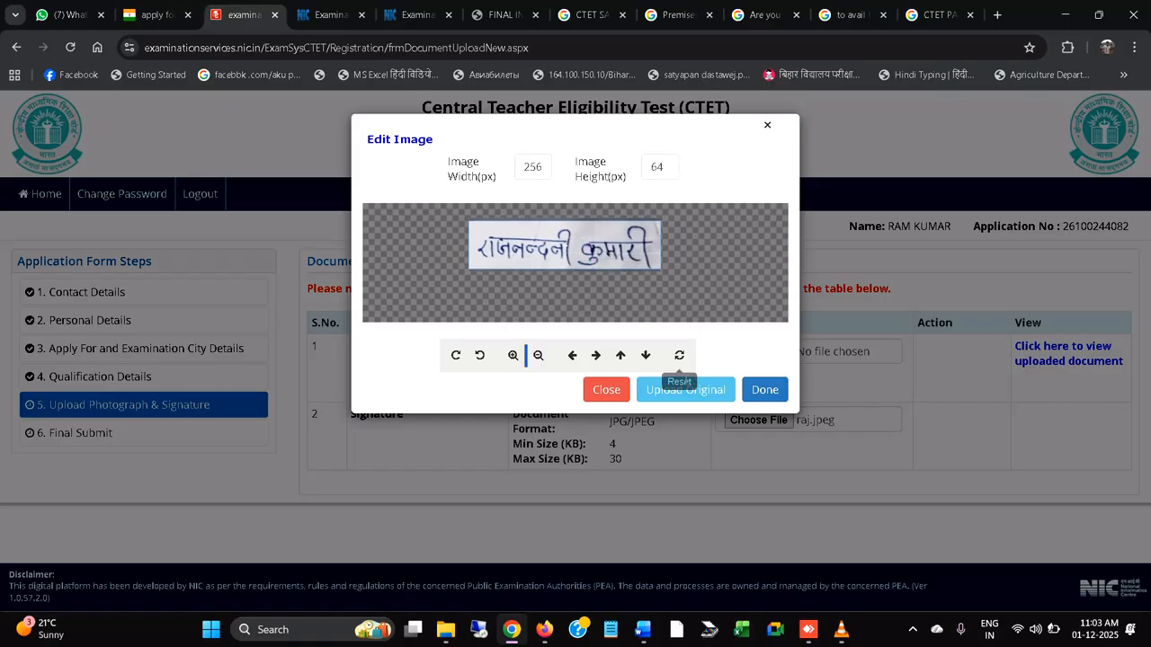
Attach the original raj.jpeg, upload it, and acknowledge the success alert.
{"action": "left_click", "coordinate": [688, 393]}
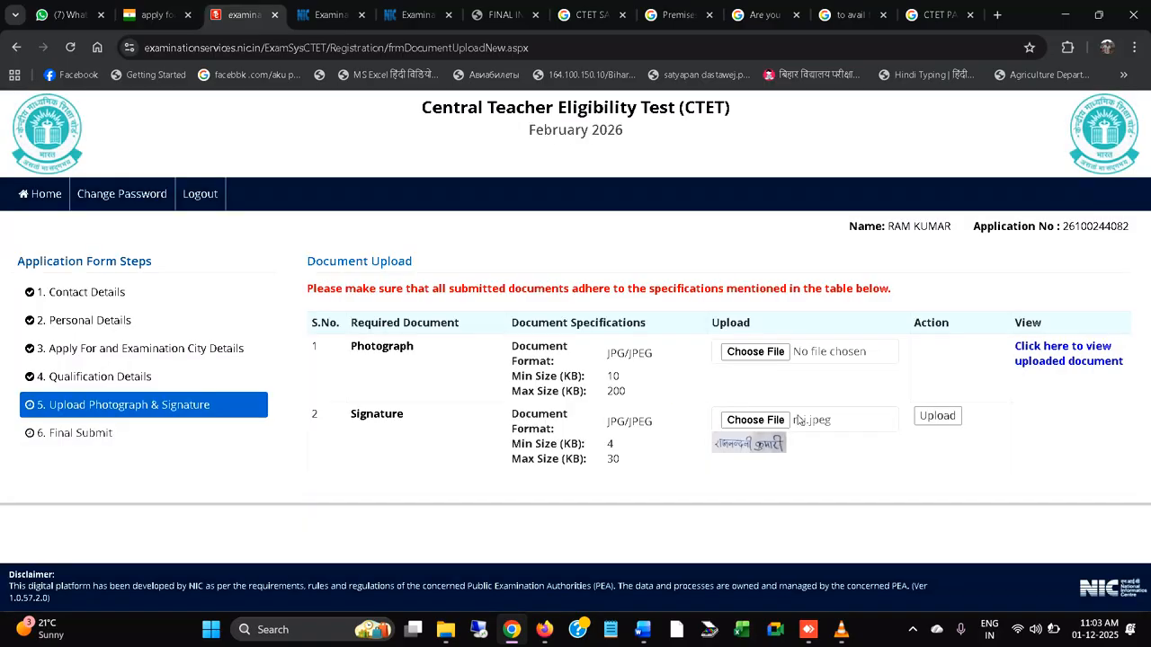
{"action": "left_click", "coordinate": [929, 421]}
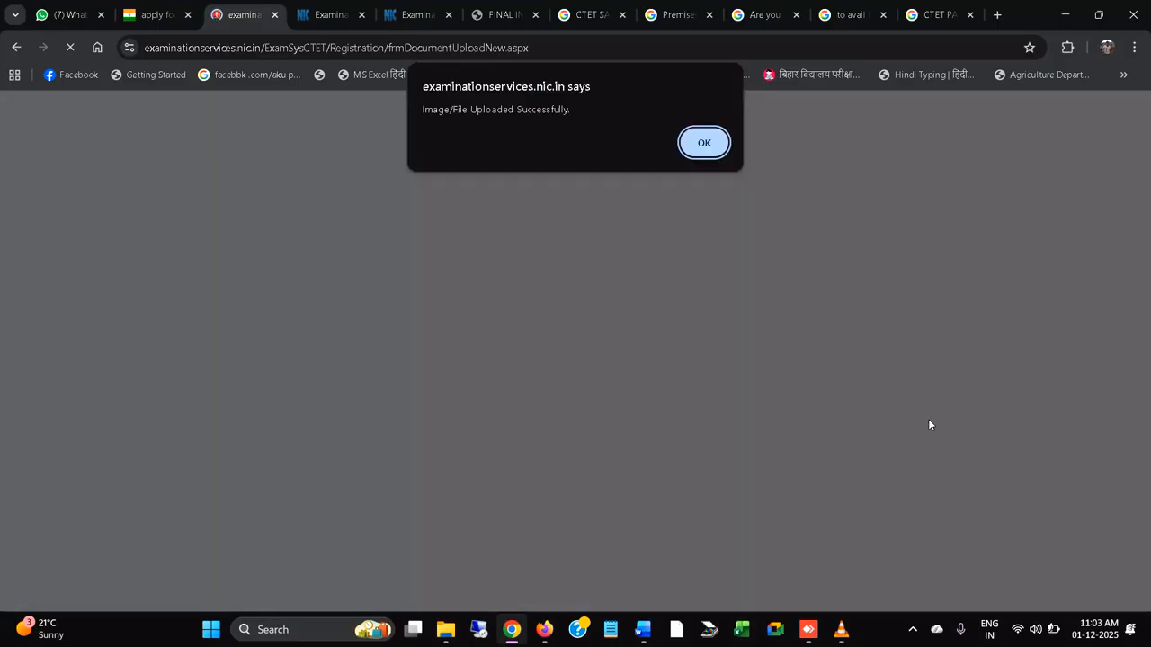
{"action": "left_click", "coordinate": [704, 142]}
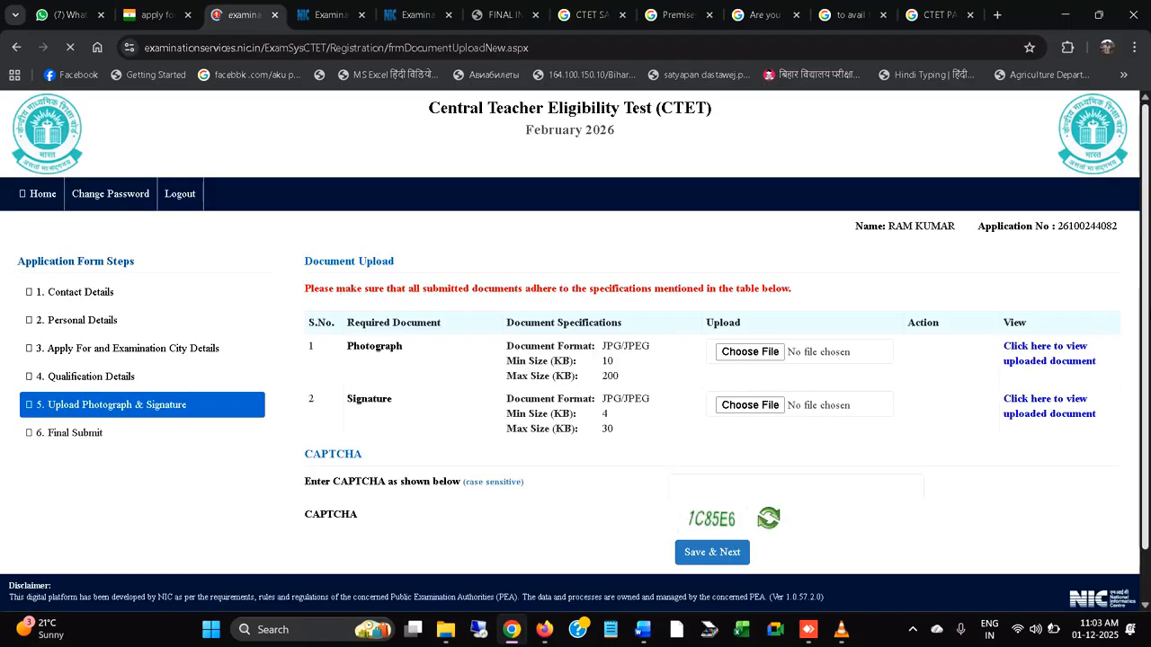
Enter the CAPTCHA, save the uploaded documents, and confirm submitting the document form.
{"action": "left_click", "coordinate": [818, 483]}
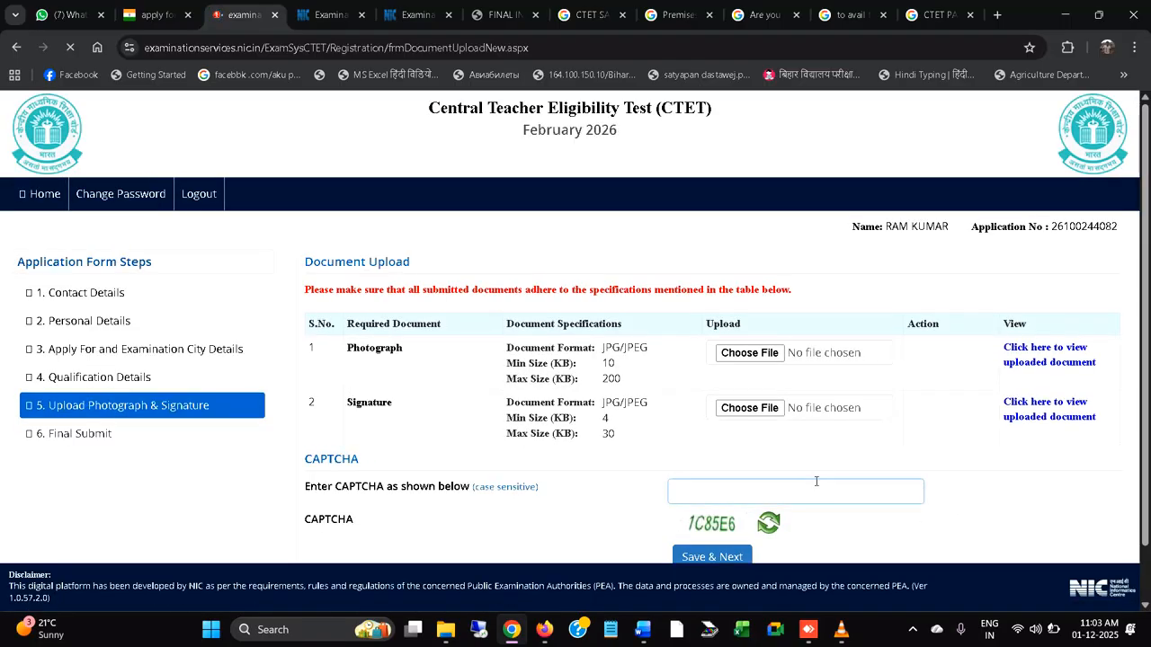
{"action": "left_click_drag", "start_coordinate": [1146, 439], "coordinate": [1147, 513]}
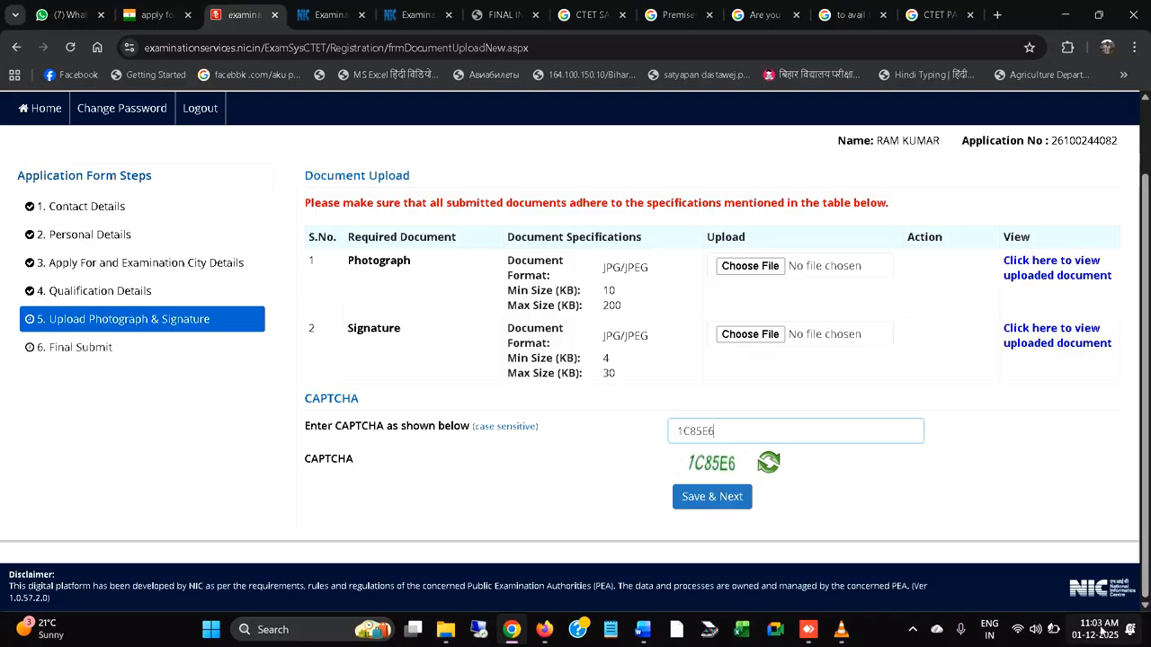
{"action": "left_click", "coordinate": [719, 500]}
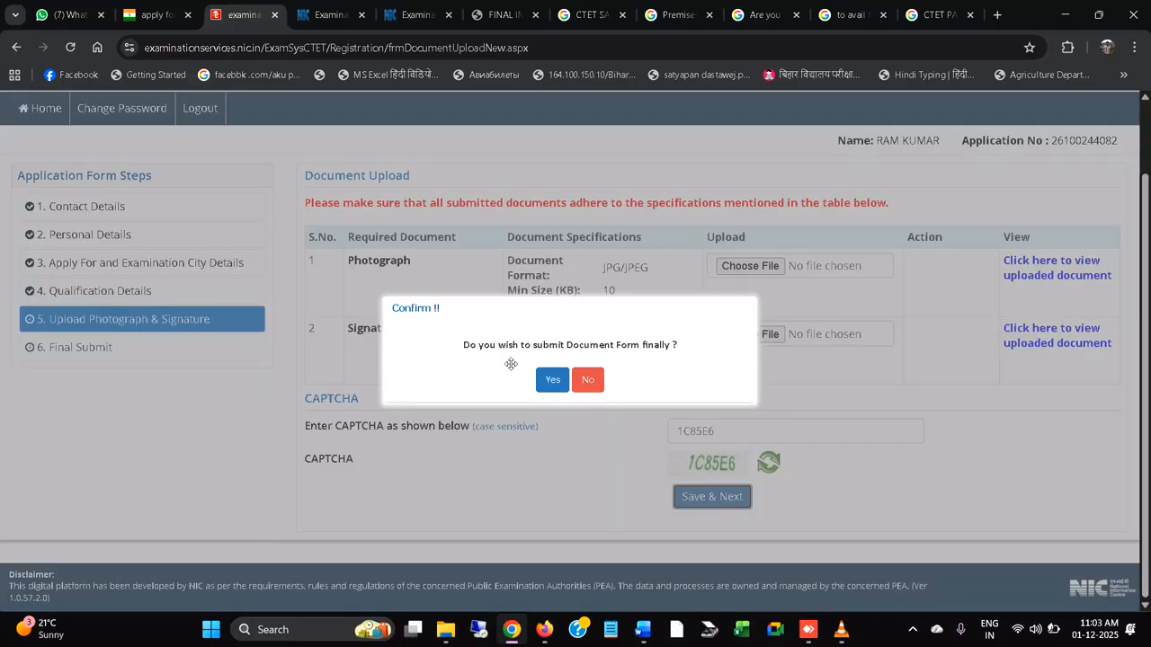
{"action": "left_click", "coordinate": [552, 383]}
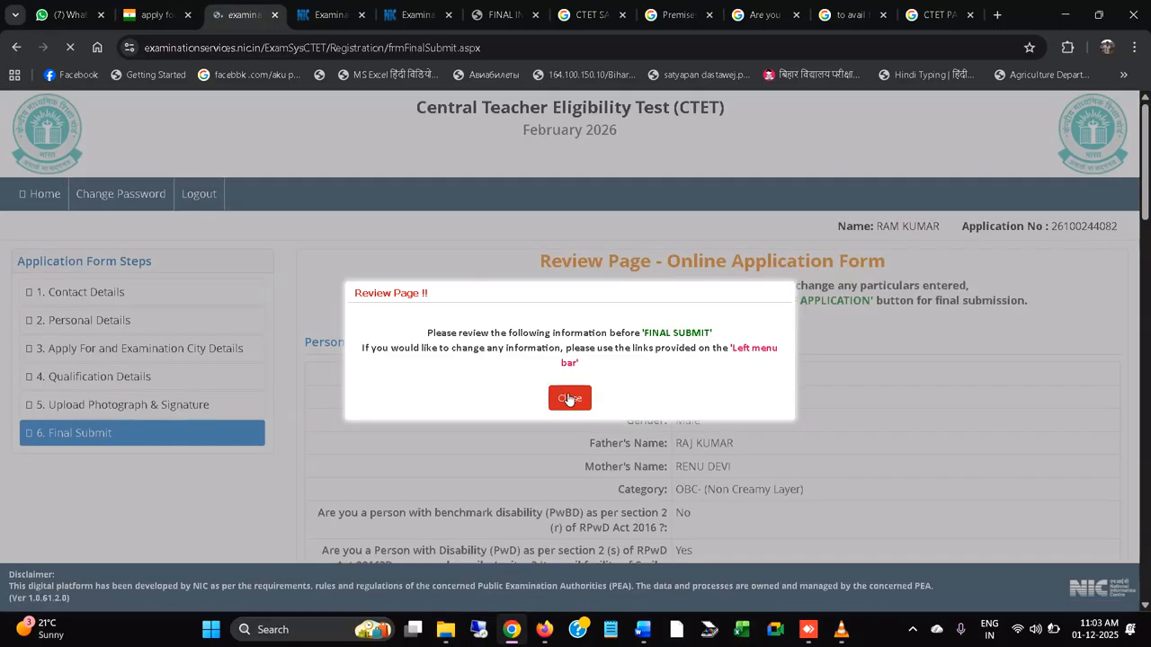
Tick every checklist particular as verified, from Name and Father Name through Contact Details and scribe.
{"action": "left_click", "coordinate": [568, 398]}
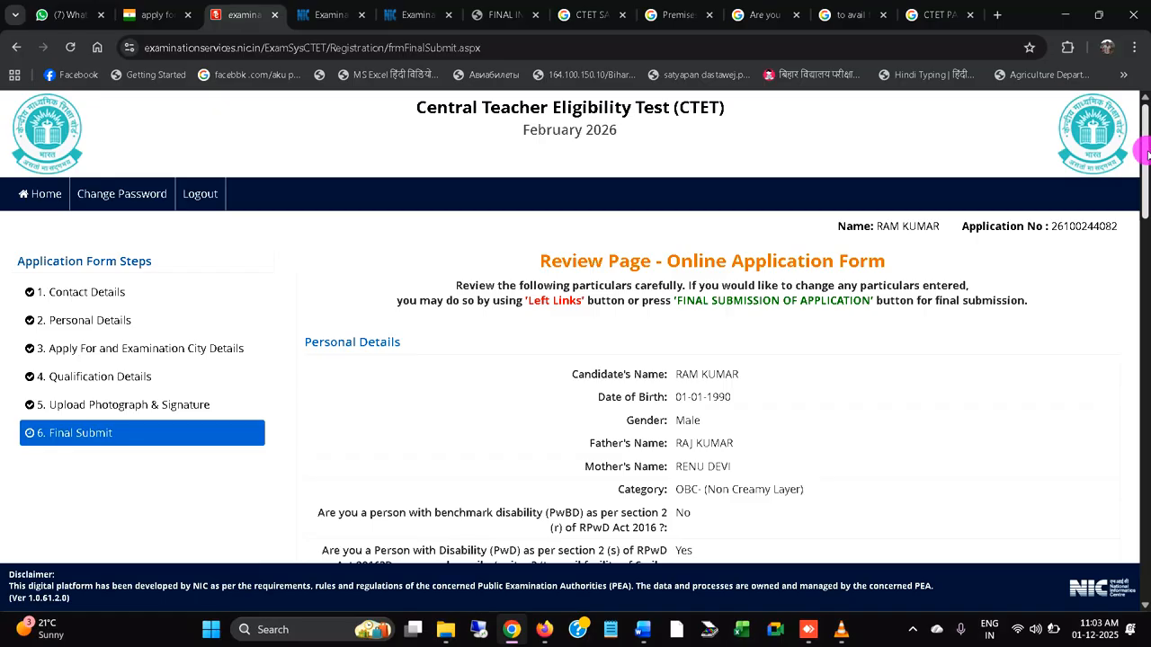
{"action": "left_click_drag", "start_coordinate": [1144, 145], "coordinate": [1144, 523]}
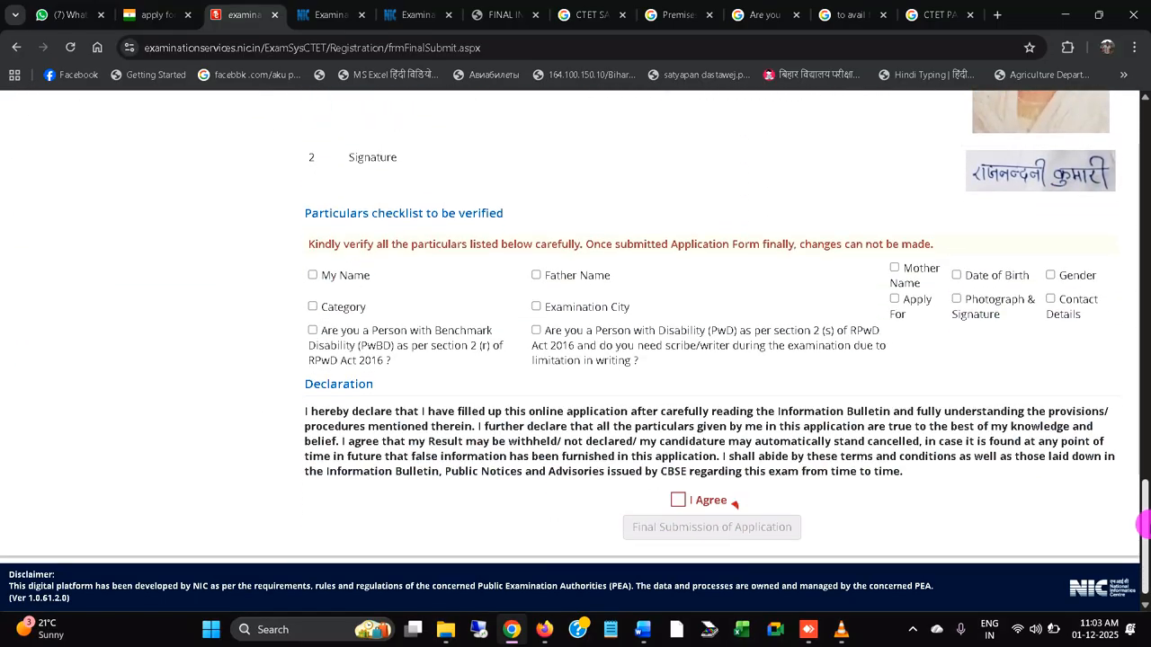
{"action": "left_click", "coordinate": [313, 274]}
{"action": "left_click", "coordinate": [536, 275]}
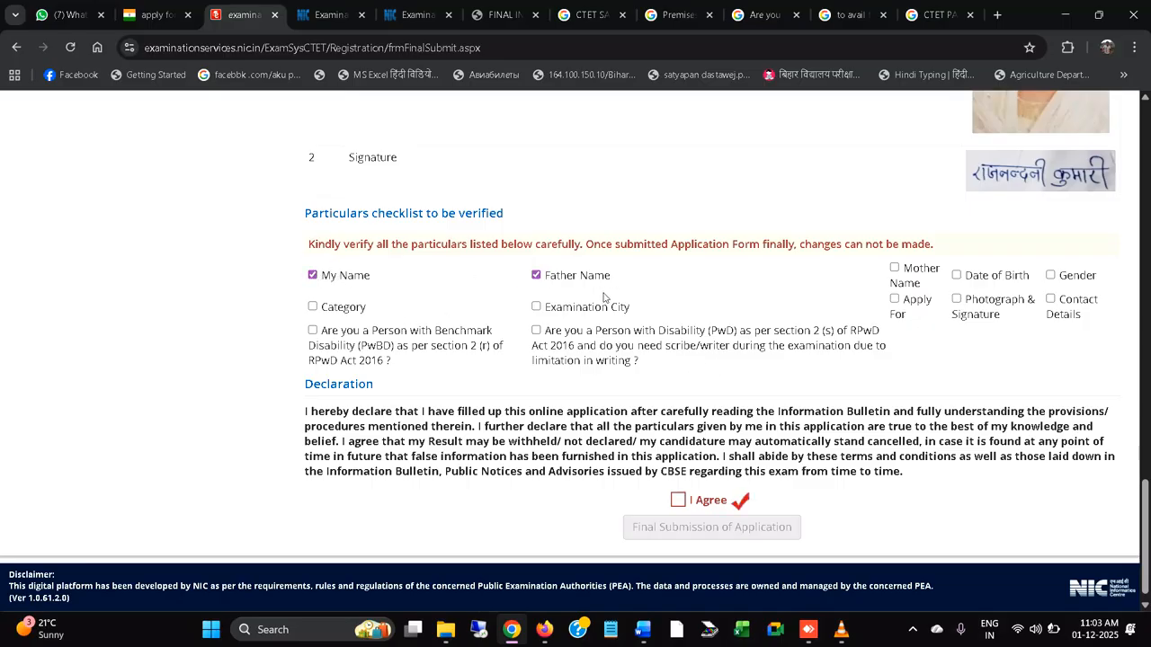
{"action": "left_click", "coordinate": [558, 306]}
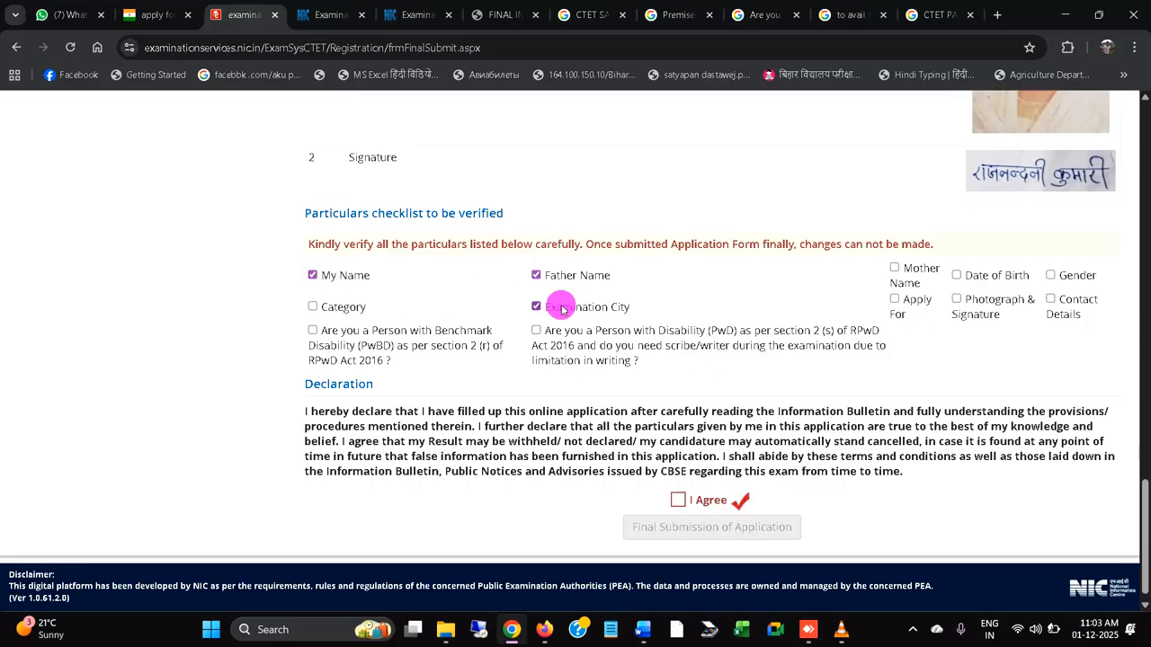
{"action": "left_click", "coordinate": [897, 270]}
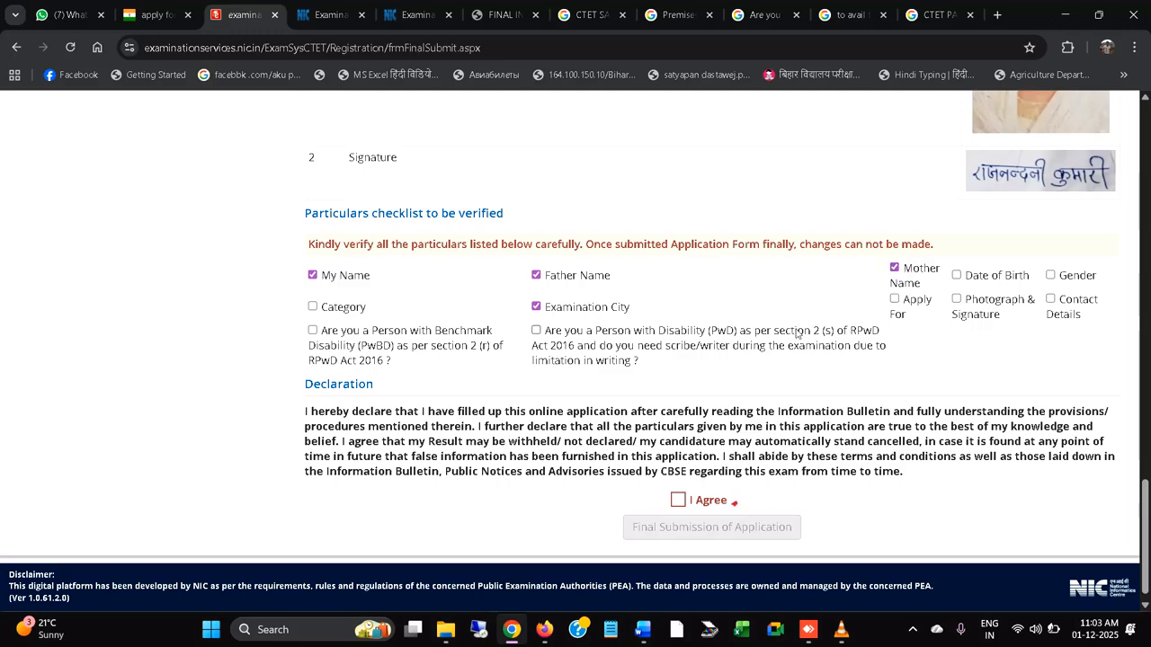
{"action": "left_click", "coordinate": [312, 306]}
{"action": "left_click", "coordinate": [312, 332]}
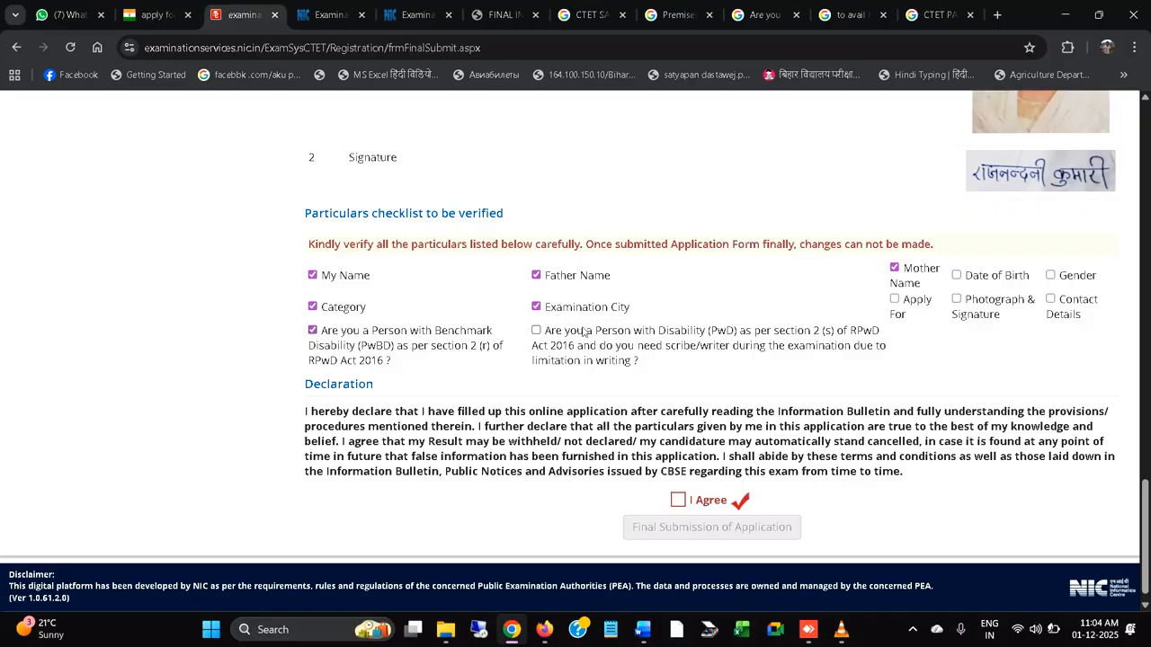
{"action": "left_click", "coordinate": [896, 300]}
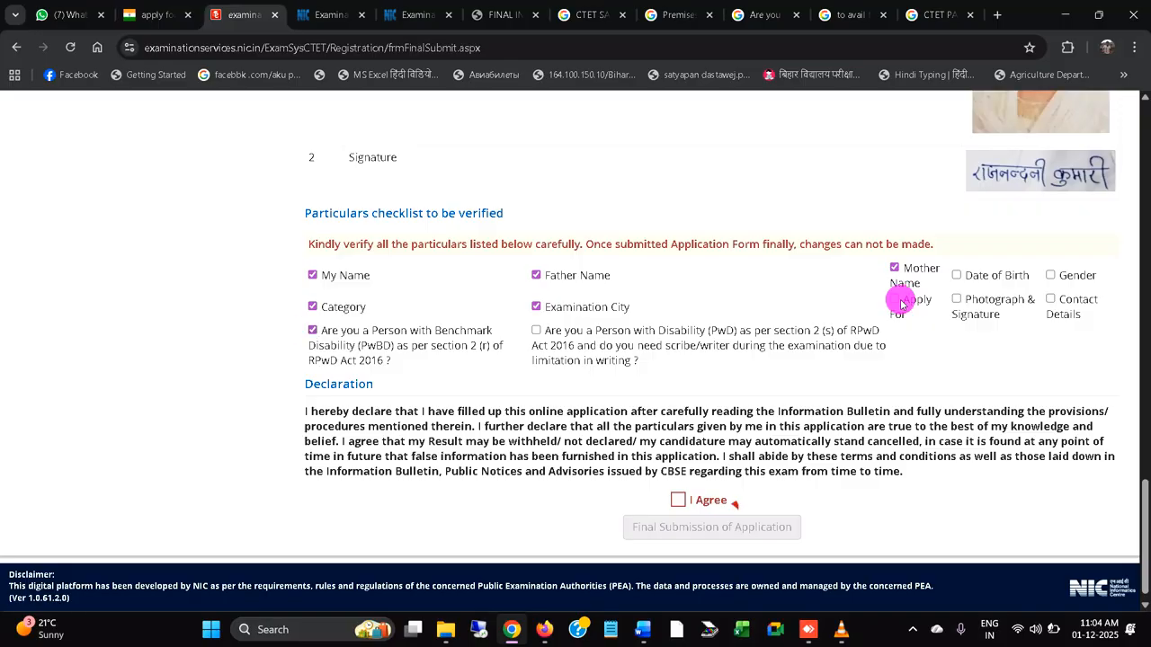
{"action": "left_click", "coordinate": [957, 275]}
{"action": "left_click", "coordinate": [957, 299]}
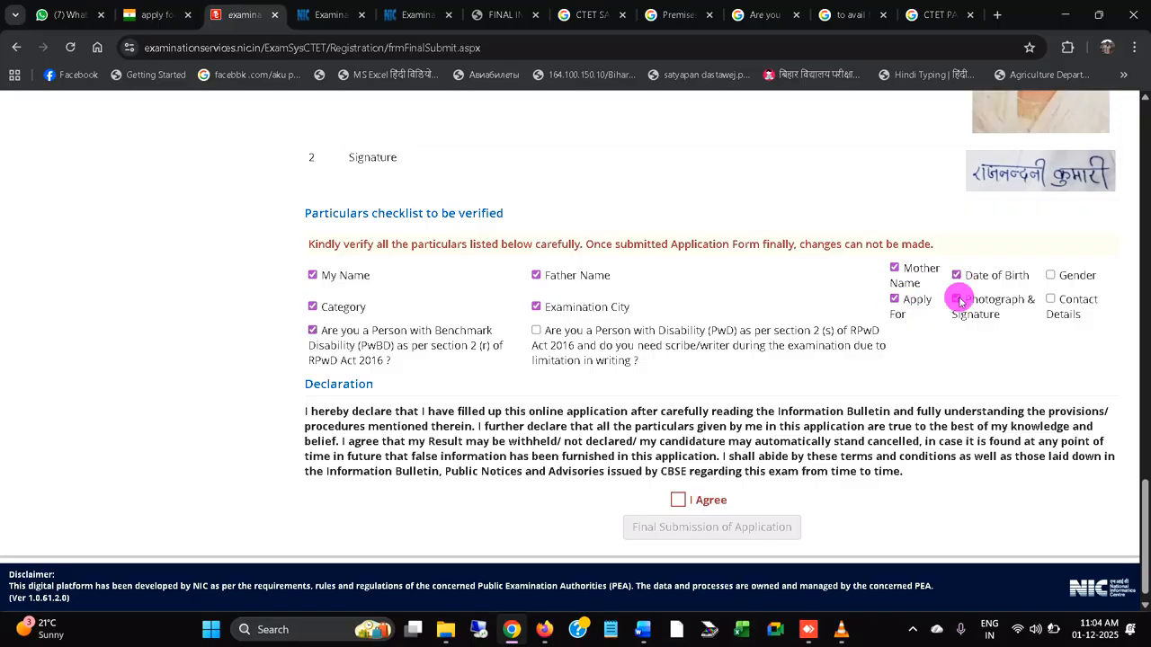
{"action": "left_click", "coordinate": [1050, 276]}
{"action": "left_click", "coordinate": [1051, 298]}
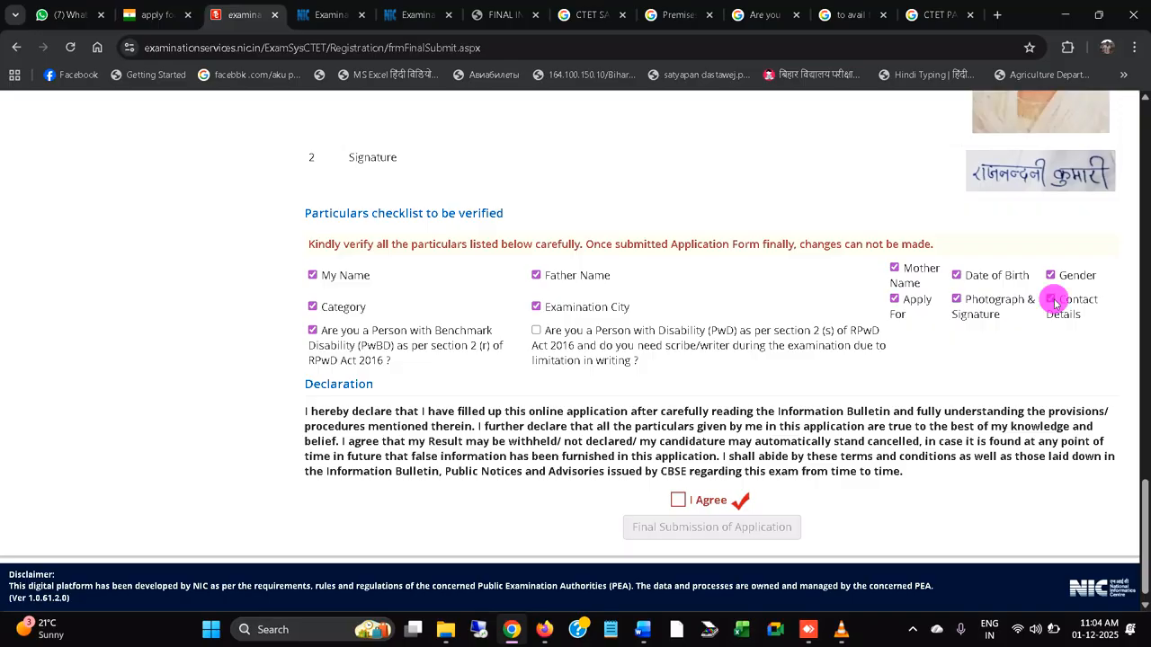
{"action": "left_click", "coordinate": [536, 331]}
Accept the declaration with I Agree and request Final Submission of Application.
{"action": "left_click", "coordinate": [678, 500]}
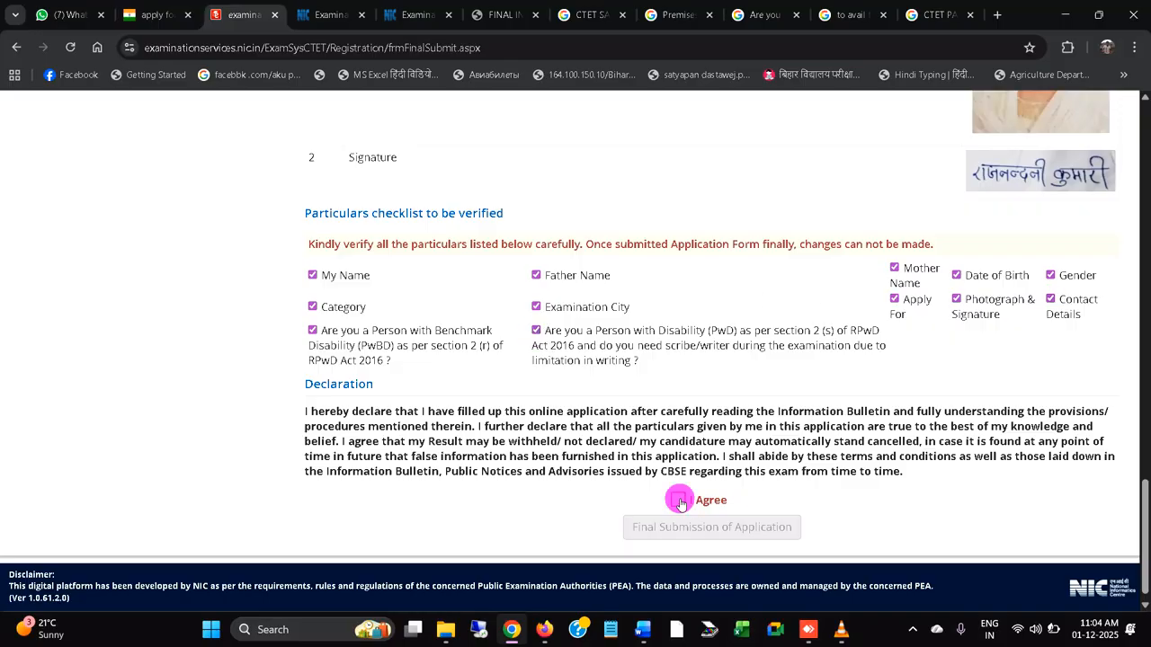
{"action": "mouse_move", "coordinate": [1145, 520]}
{"action": "left_mouse_down"}
{"action": "mouse_move", "coordinate": [1120, 180]}
{"action": "mouse_move", "coordinate": [1121, 380]}
{"action": "mouse_move", "coordinate": [1144, 538]}
{"action": "left_mouse_up"}
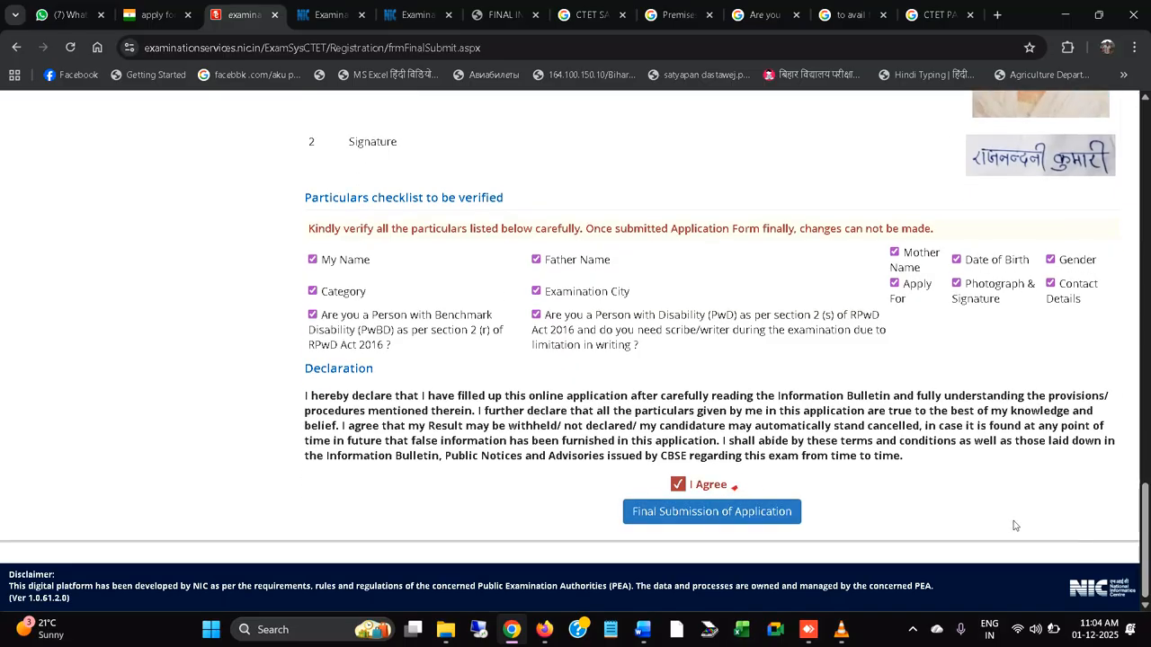
{"action": "left_click_drag", "start_coordinate": [1013, 521], "coordinate": [1040, 487]}
{"action": "left_click_drag", "start_coordinate": [1144, 522], "coordinate": [1143, 552]}
{"action": "left_click", "coordinate": [707, 509]}
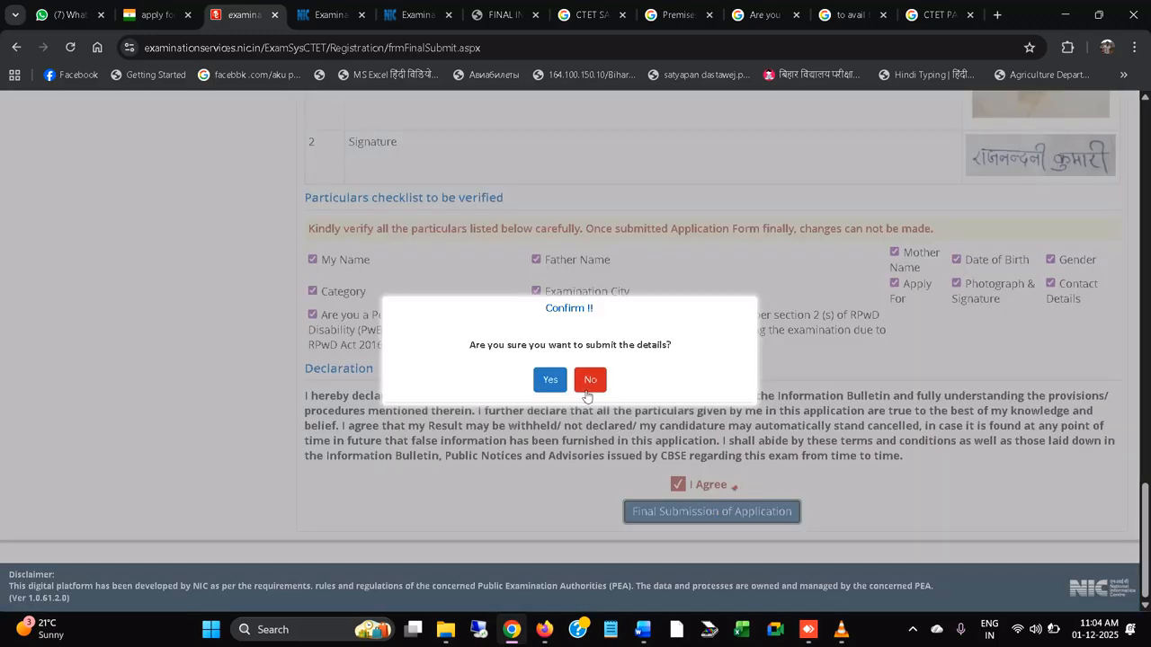
Confirm final submission of the application, then go to the Verify Registered Email Id page.
{"action": "left_click", "coordinate": [549, 381]}
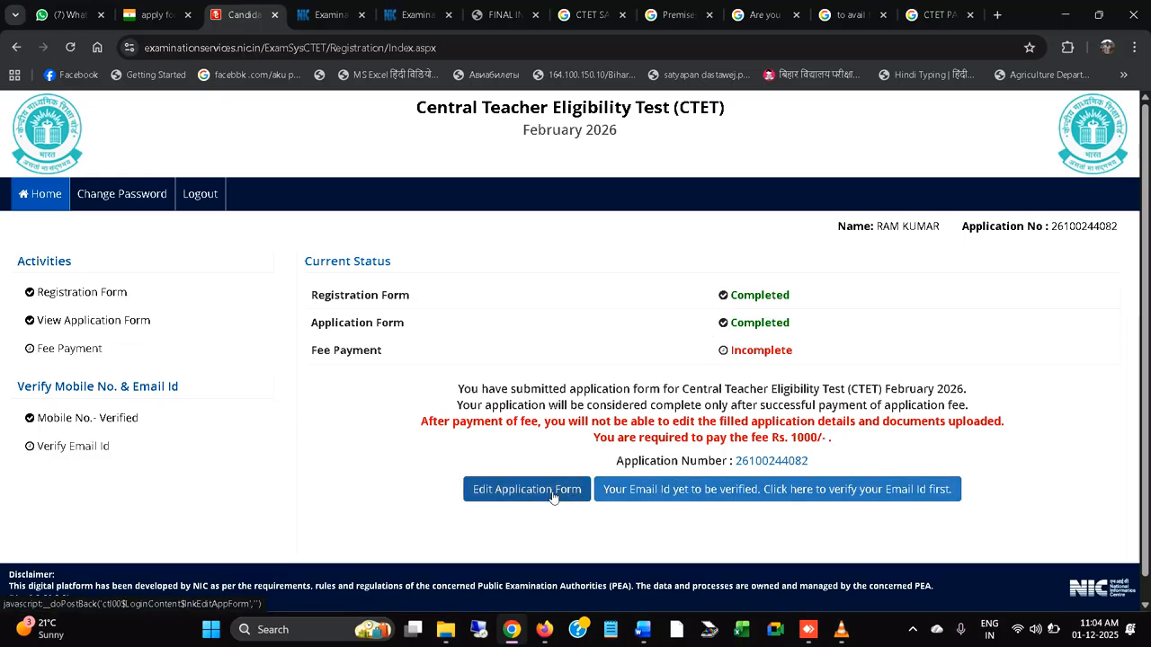
{"action": "left_click", "coordinate": [678, 490]}
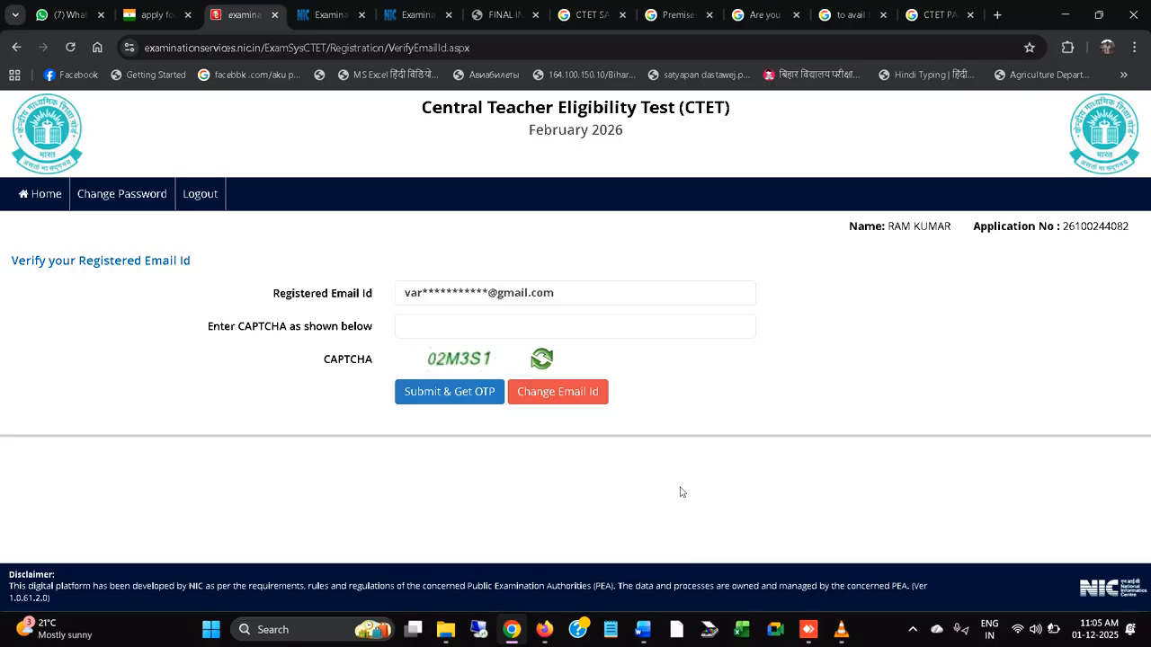
Enter the displayed CAPTCHA, request the email OTP, and dismiss the OTP-sent notice.
{"action": "left_click", "coordinate": [436, 327]}
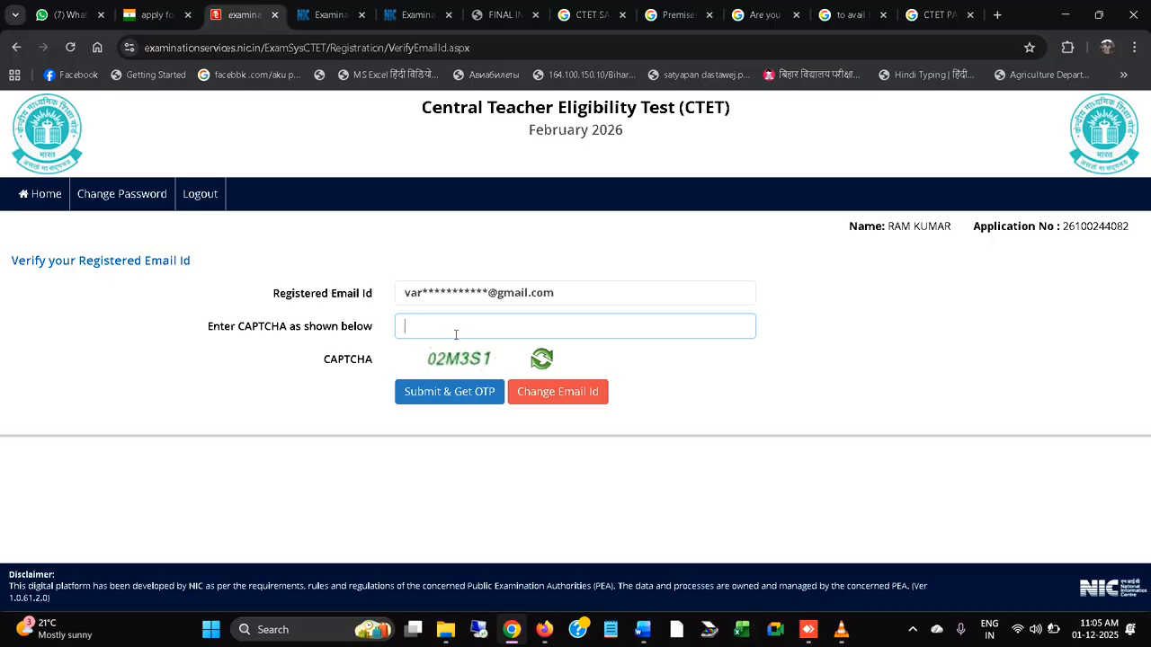
{"action": "type", "text": "02M3S1"}
{"action": "left_click", "coordinate": [453, 393]}
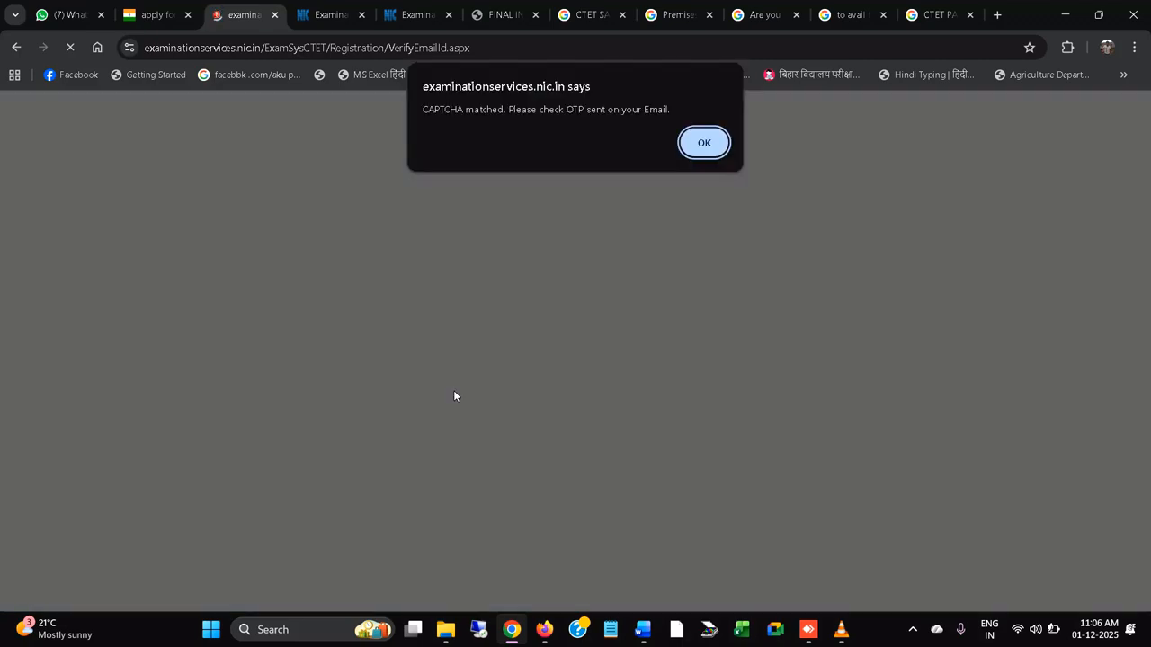
{"action": "left_click", "coordinate": [708, 145]}
Enter the six-digit email OTP, correct the mistyped digits, and submit it for verification.
{"action": "left_click", "coordinate": [507, 323]}
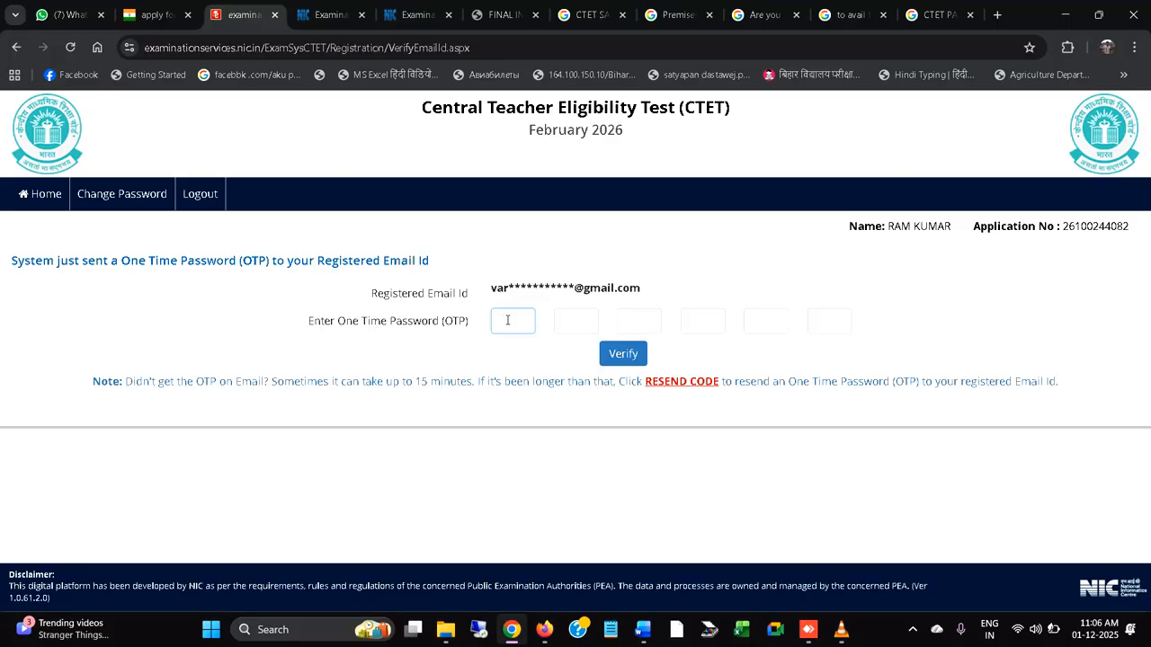
{"action": "type", "text": "7"}
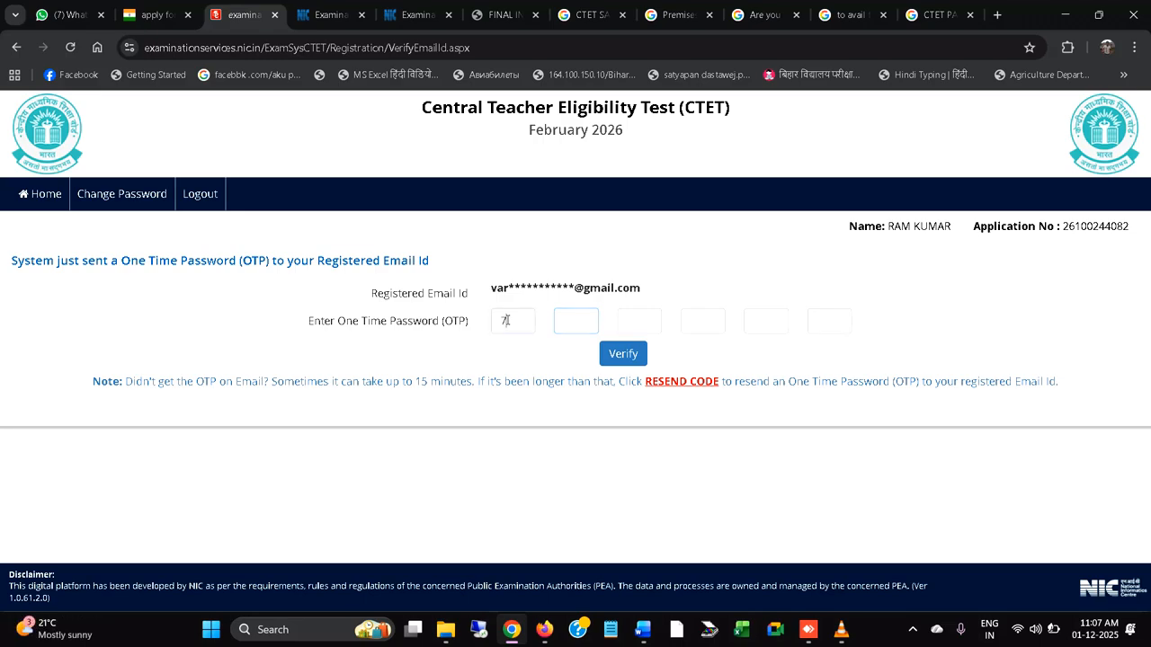
{"action": "left_click", "coordinate": [507, 320]}
{"action": "key", "text": "BackSpace"}
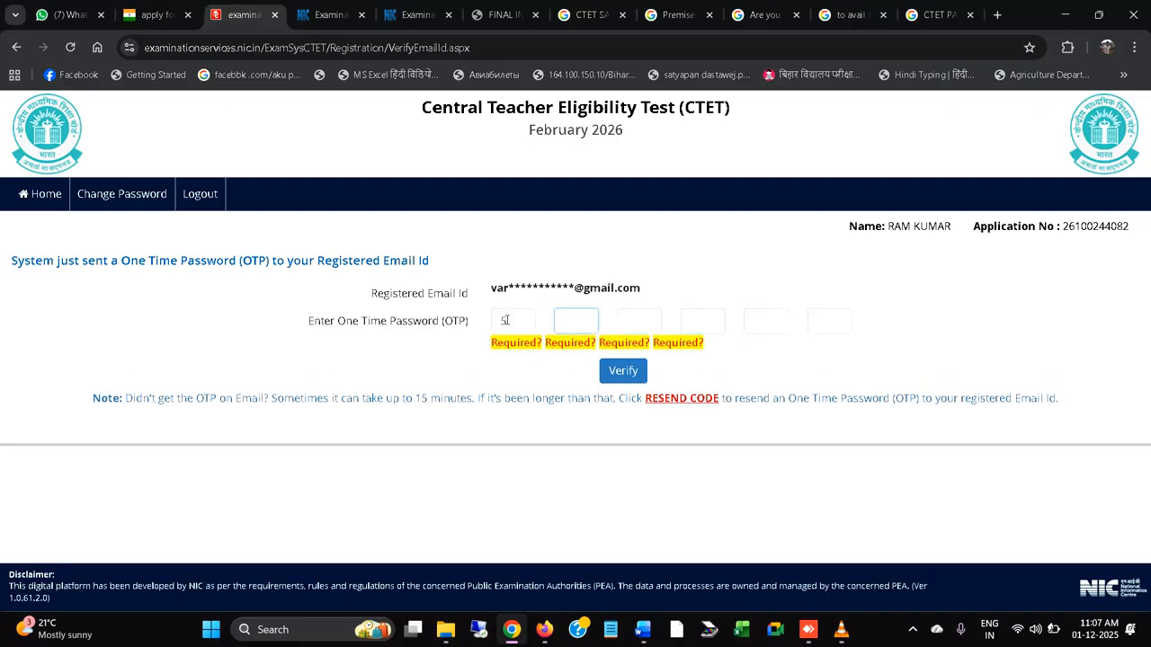
{"action": "left_click", "coordinate": [505, 320]}
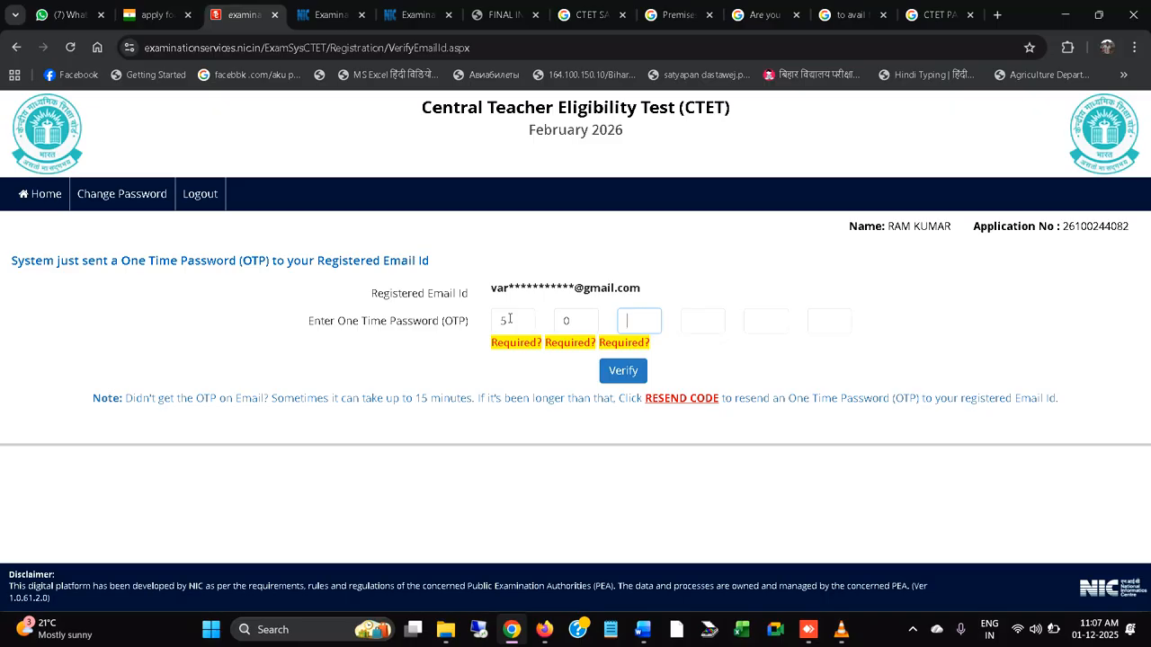
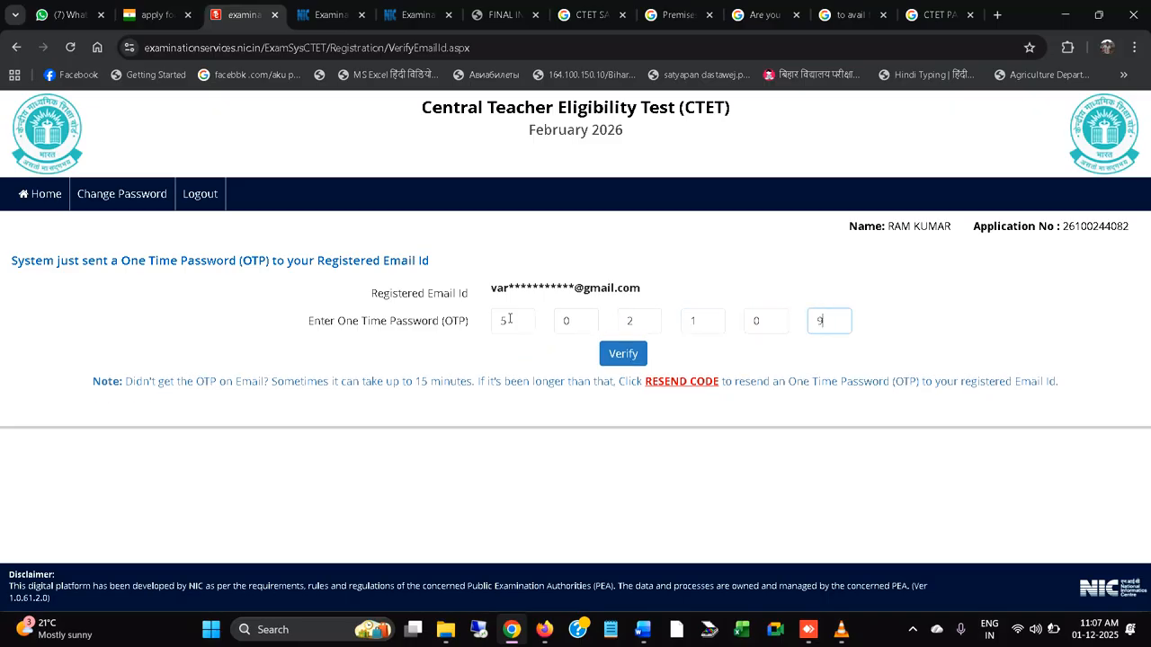
{"action": "left_click", "coordinate": [619, 355]}
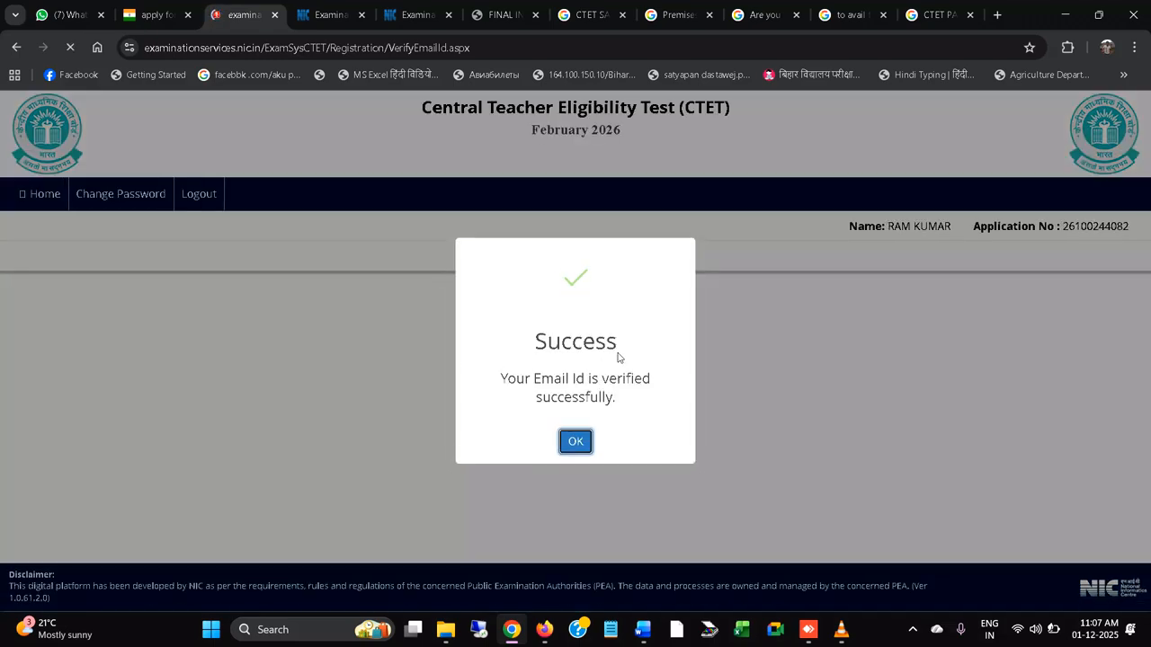
Dismiss the email-verified success message and choose Pay Examination Fee Rs. 1000 /-.
{"action": "left_click", "coordinate": [573, 439]}
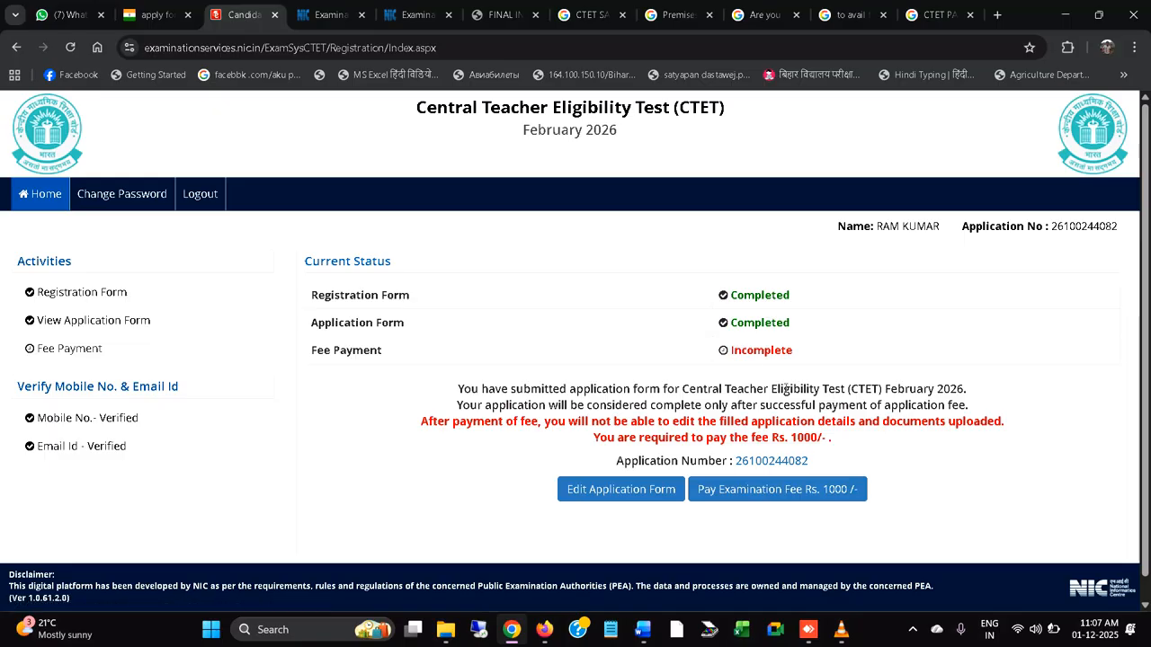
{"action": "left_click", "coordinate": [784, 491]}
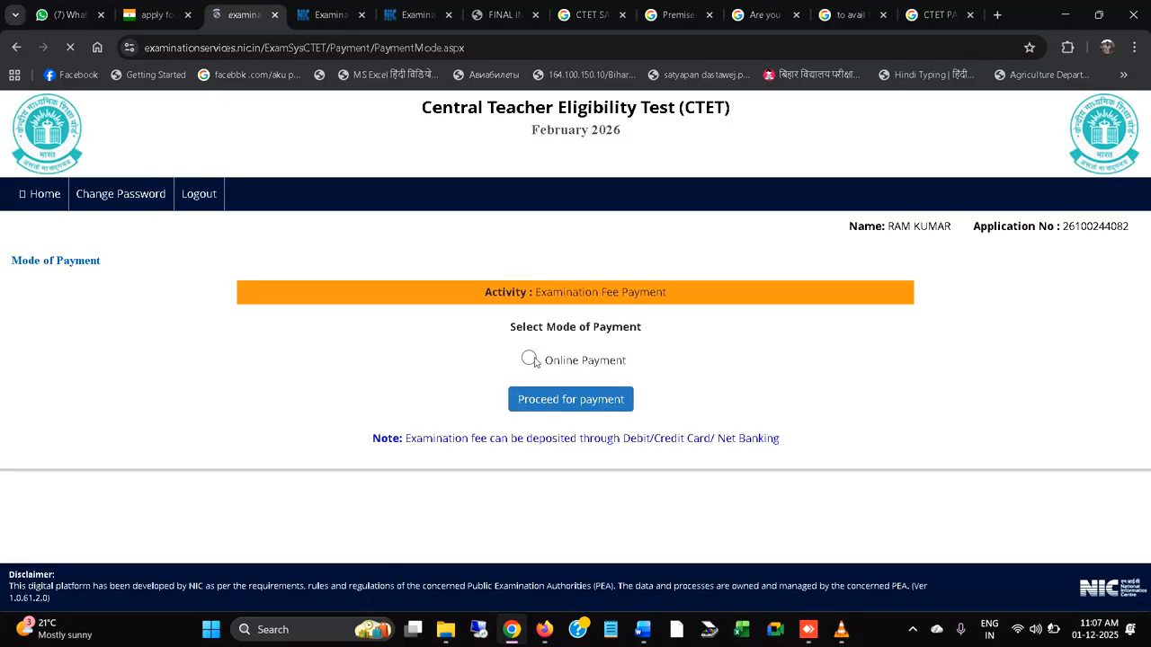
Choose Online Payment with Any Debit/Credit Card/Net Banking and confirm to continue to BillDesk.
{"action": "left_click", "coordinate": [534, 360]}
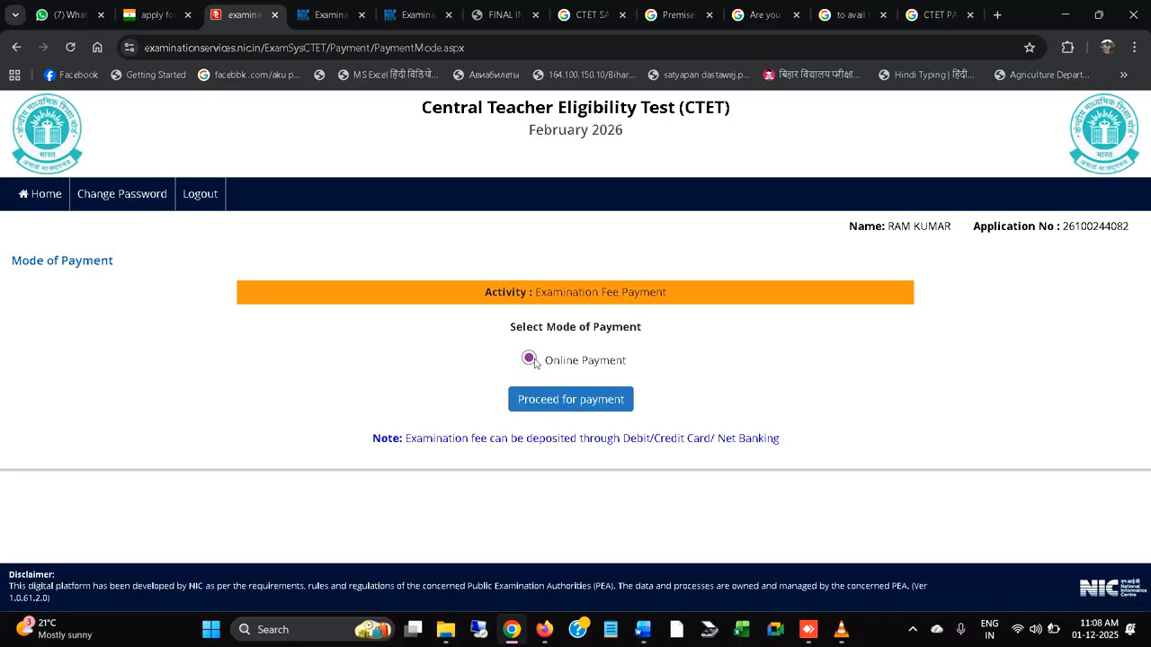
{"action": "left_click", "coordinate": [575, 399]}
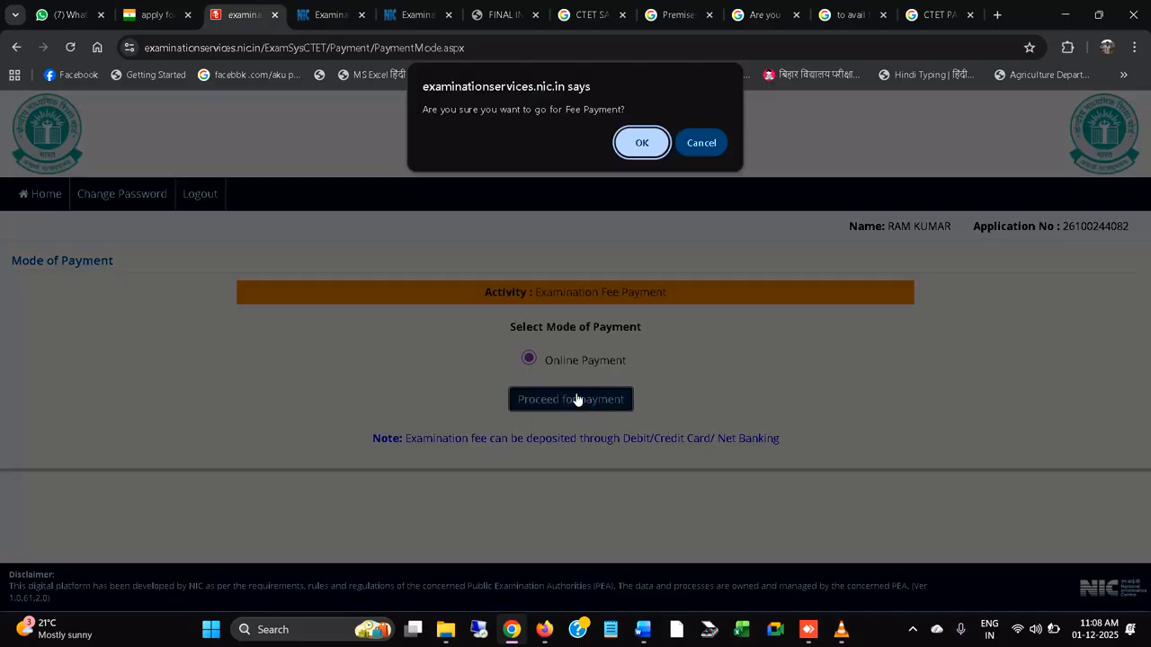
{"action": "left_click", "coordinate": [640, 142]}
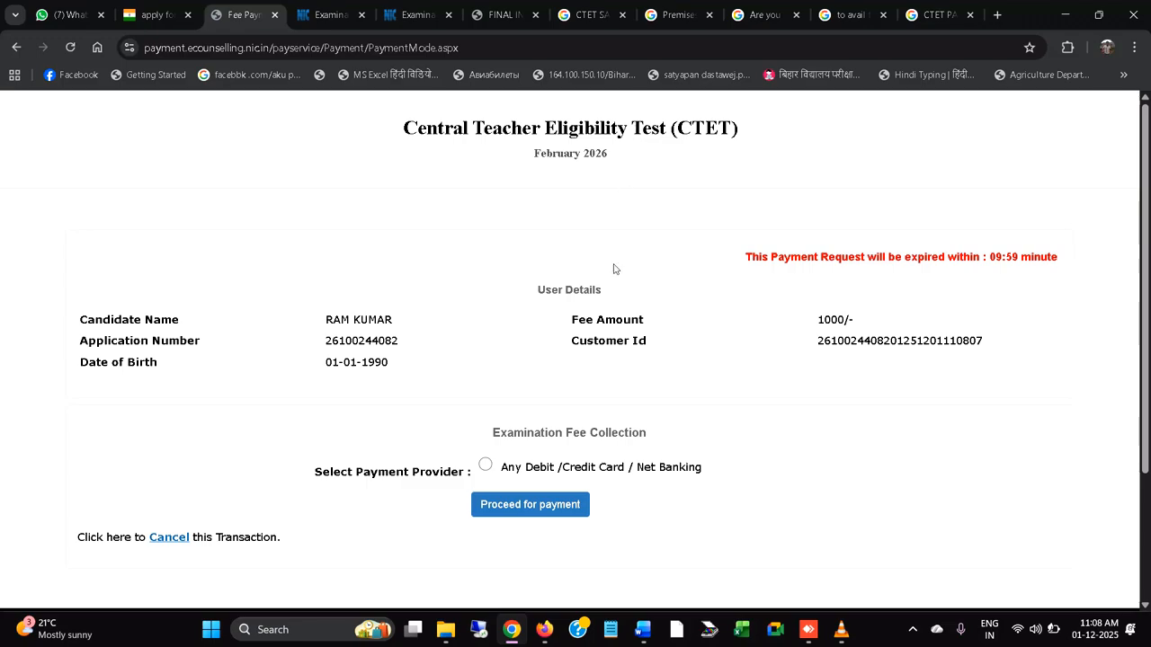
{"action": "left_click", "coordinate": [486, 466]}
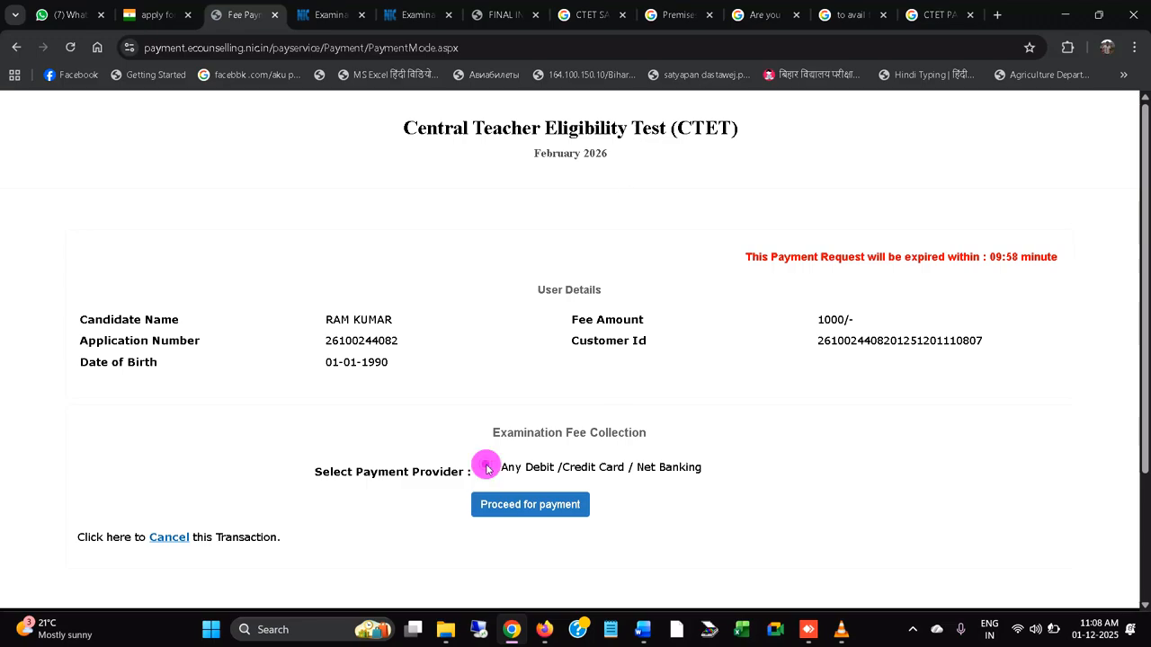
{"action": "left_click", "coordinate": [534, 513]}
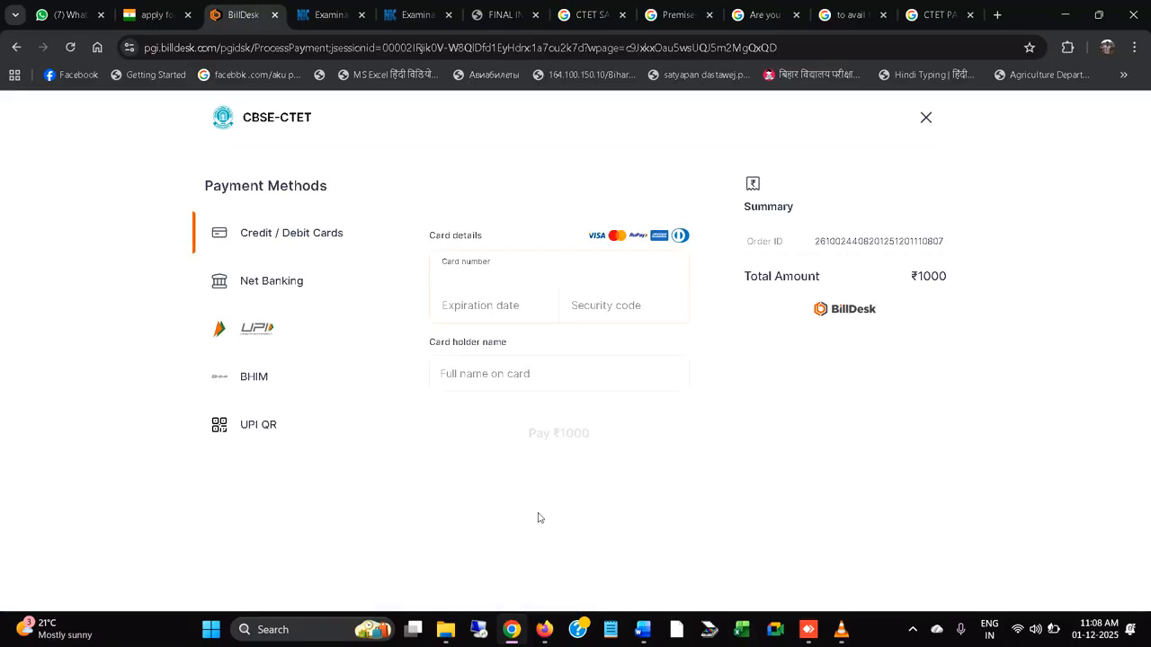
Pick UPI as the BillDesk payment method and enter the payer's UPI ID.
{"action": "left_click", "coordinate": [226, 432]}
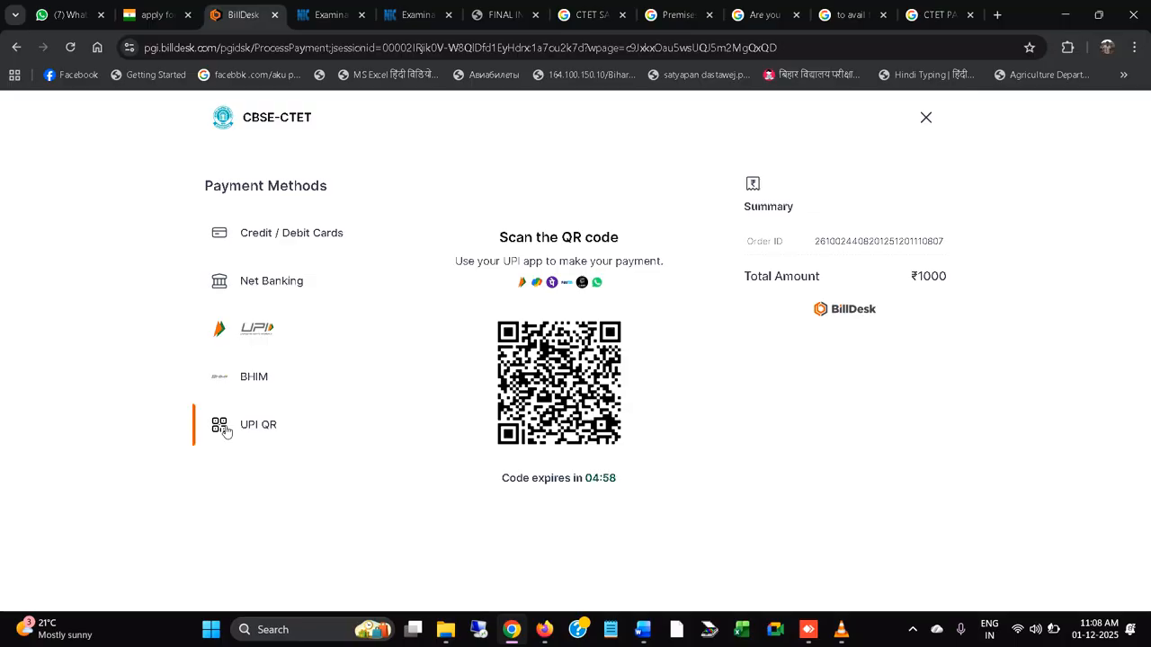
{"action": "left_click", "coordinate": [253, 381]}
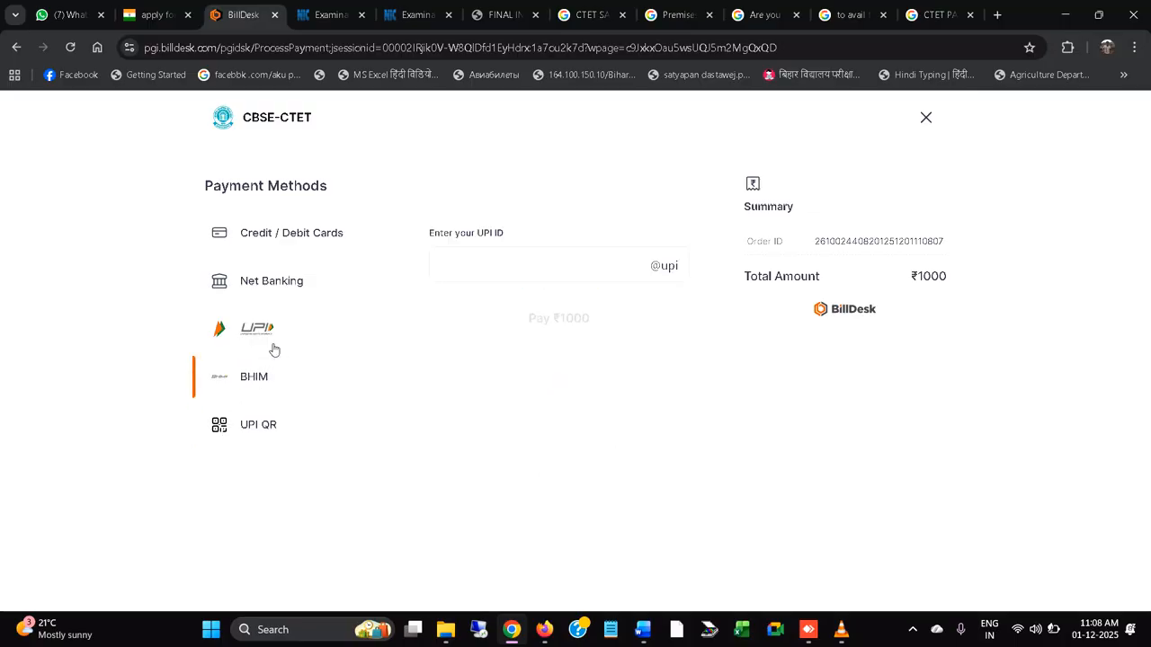
{"action": "left_click", "coordinate": [262, 335]}
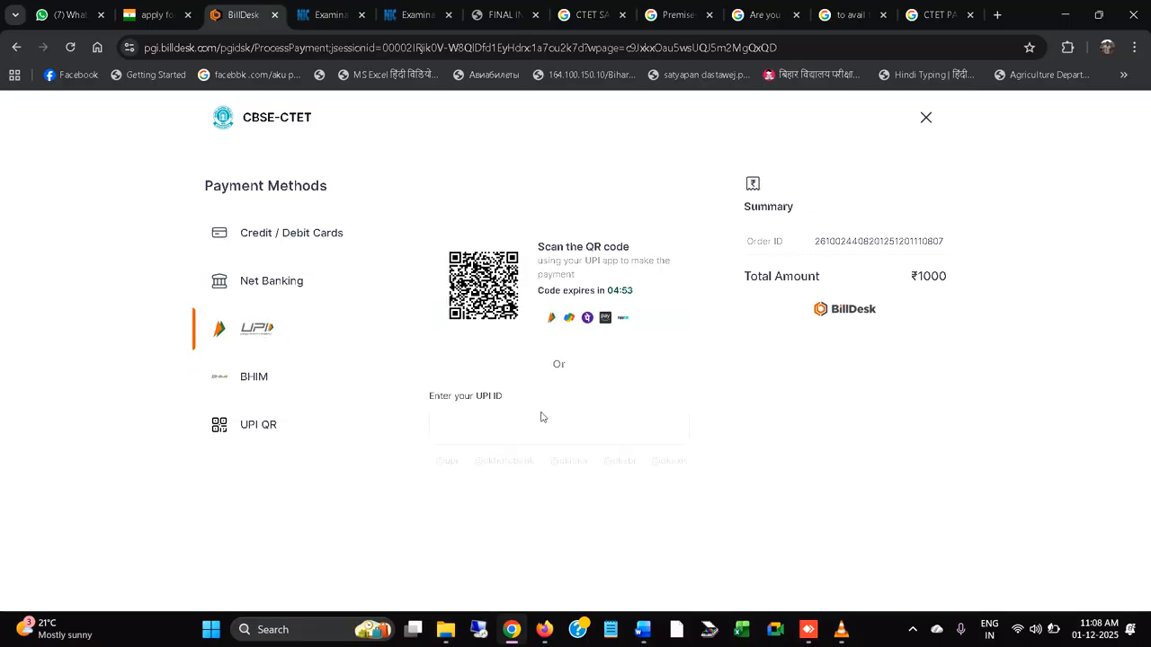
{"action": "left_click", "coordinate": [482, 429]}
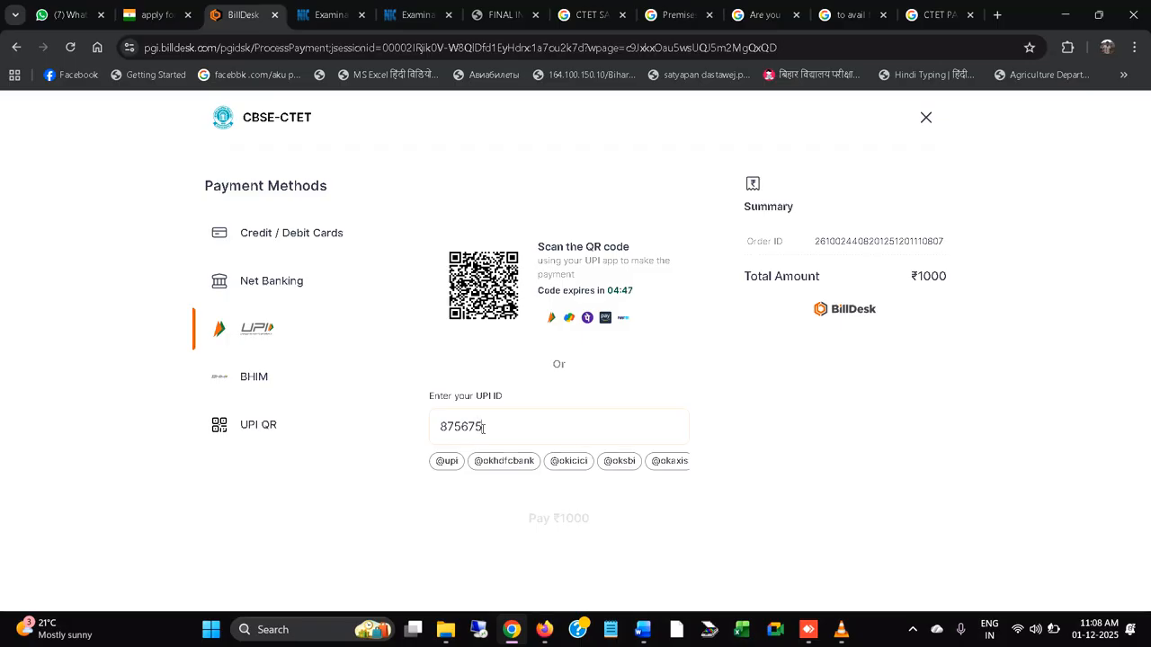
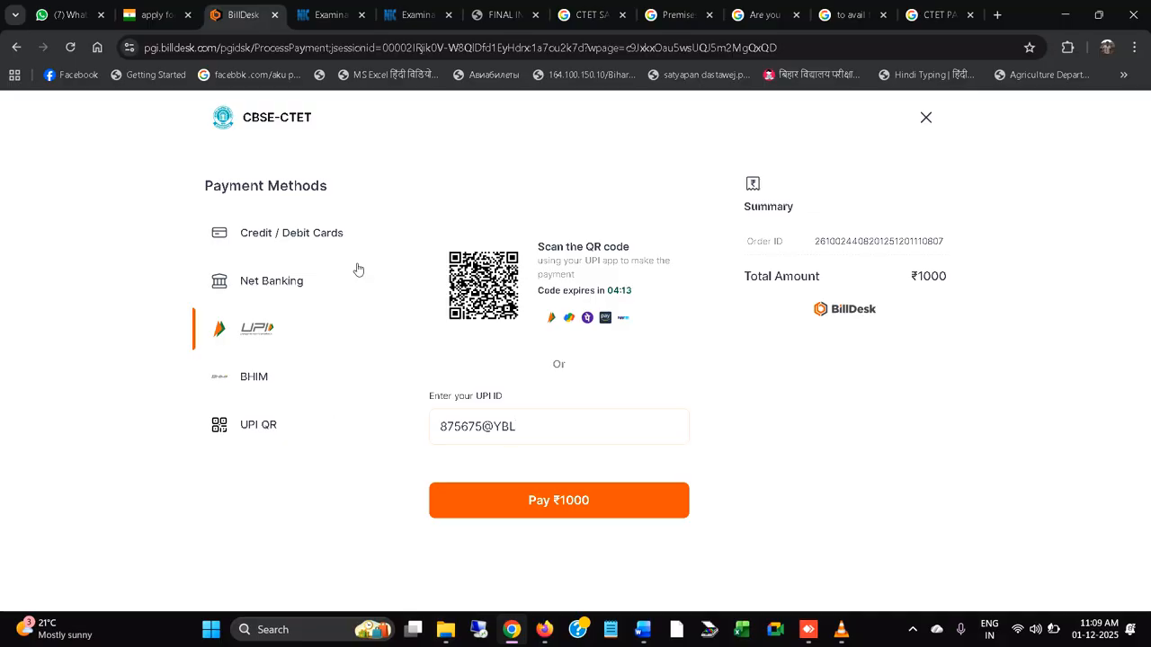
{"action": "left_click", "coordinate": [301, 71]}
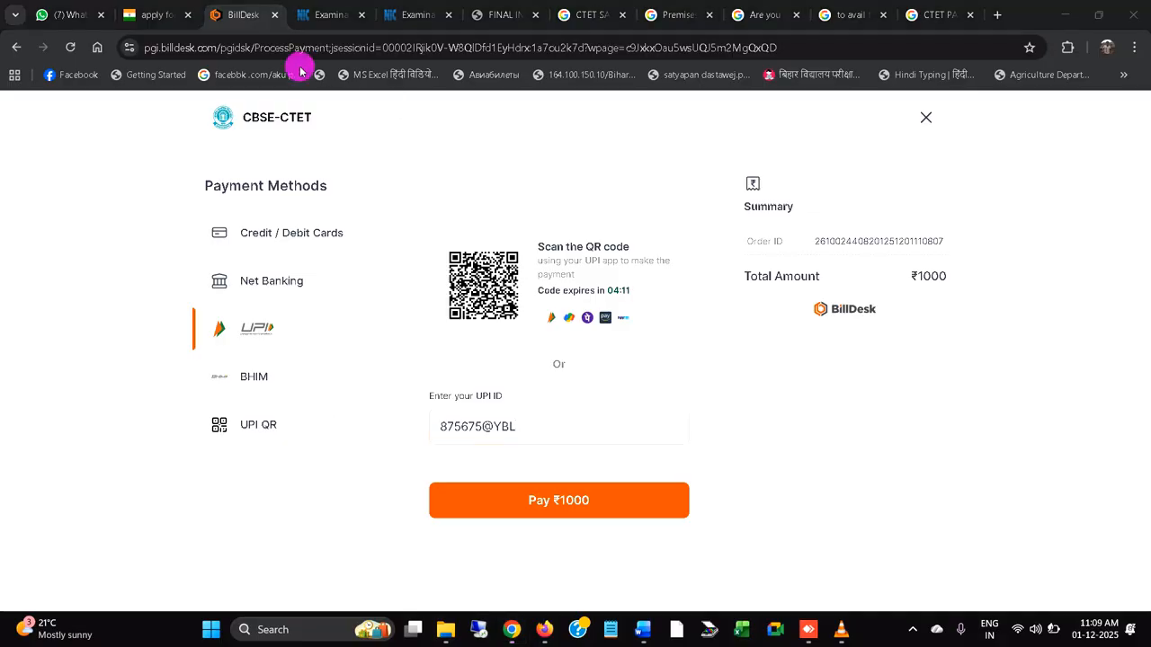